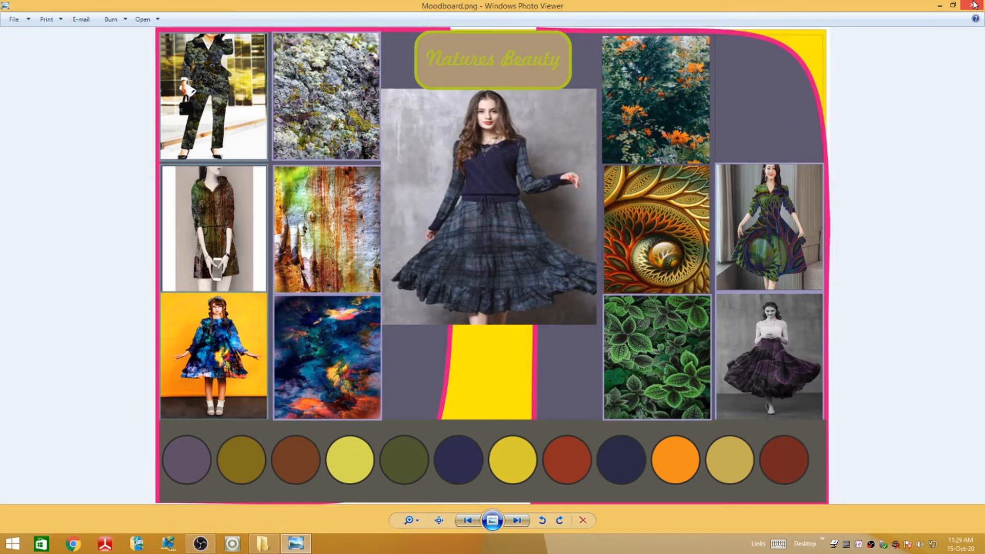
# Step: Close the mood board preview and open the denim dress picture from the Moodboard collection folder
pyautogui.click(975, 5)
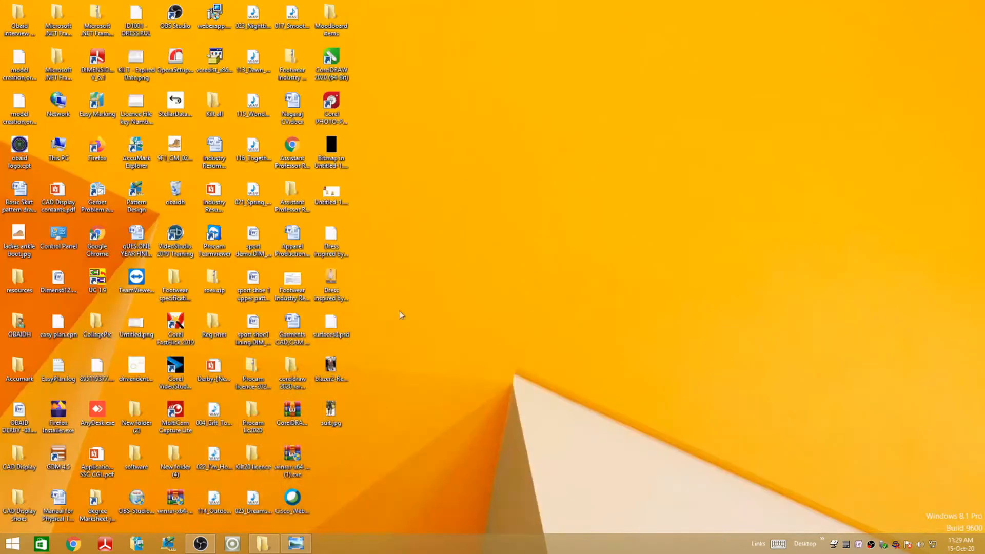
pyautogui.moveTo(262, 543)
pyautogui.click(364, 401)
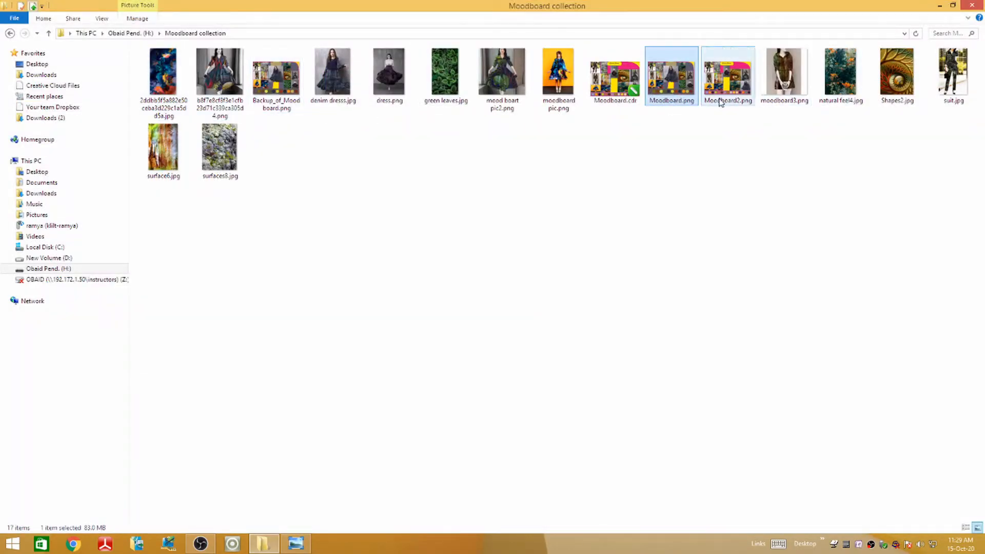
pyautogui.click(341, 81)
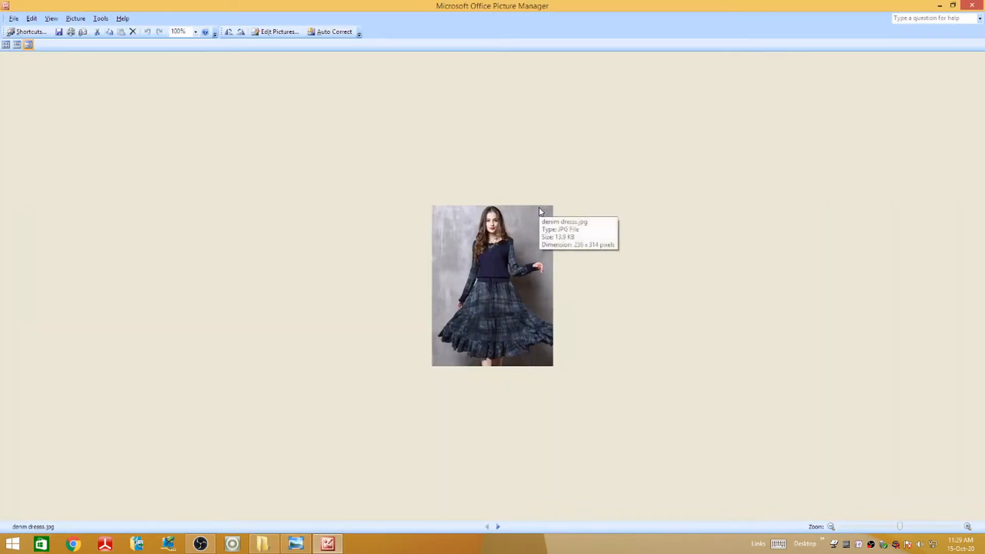
# Step: Browse back and forth through the garment and nature texture pictures of the Moodboard collection folder
pyautogui.click(497, 527)
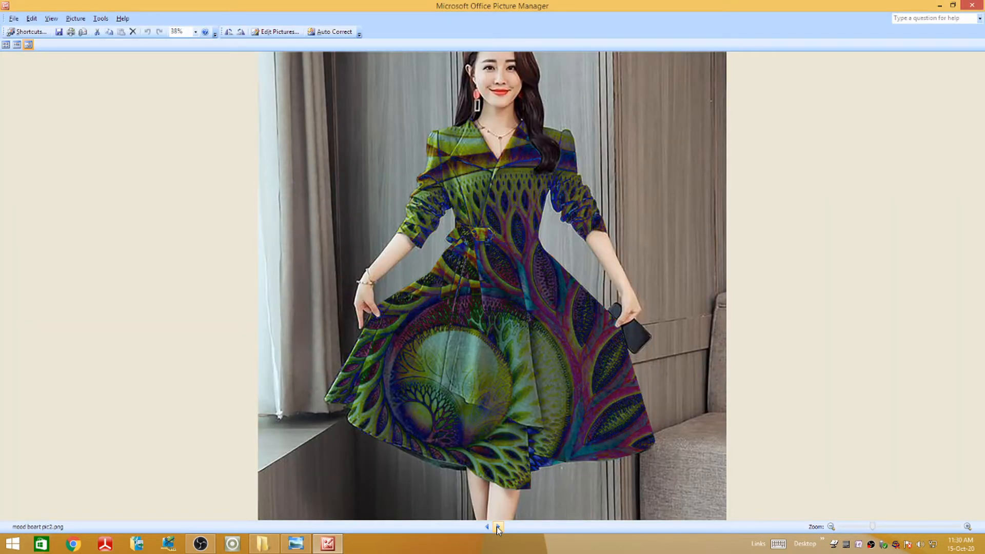
pyautogui.click(498, 527)
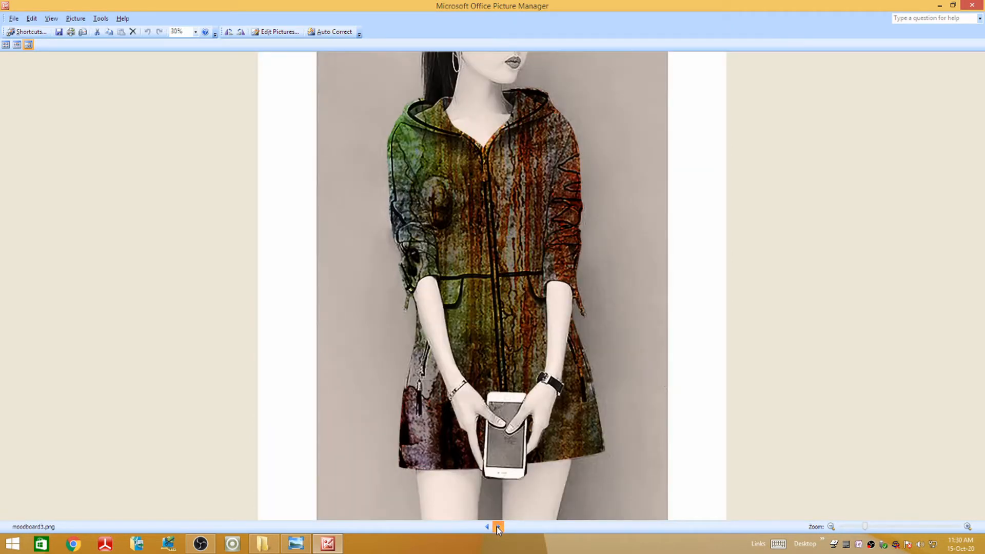
pyautogui.click(498, 527)
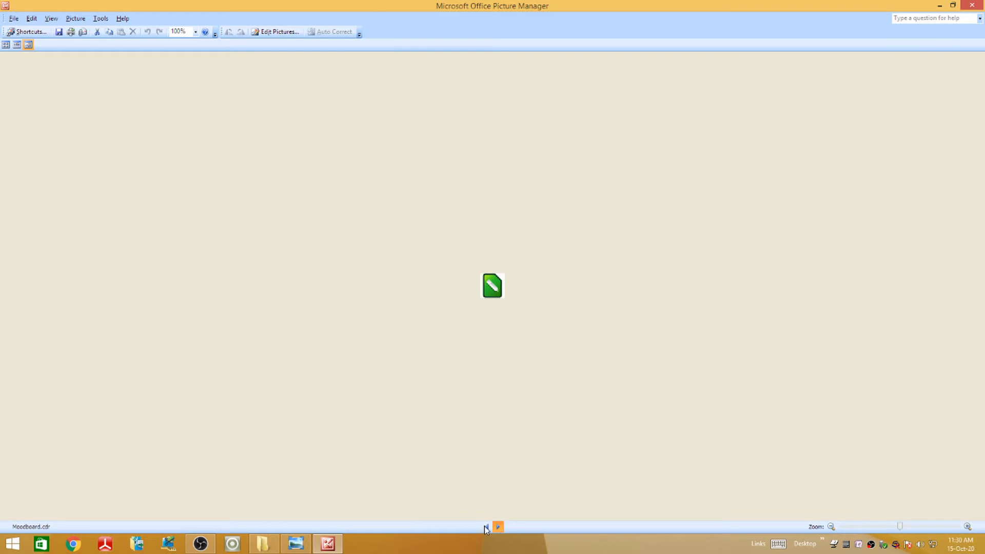
pyautogui.click(487, 527)
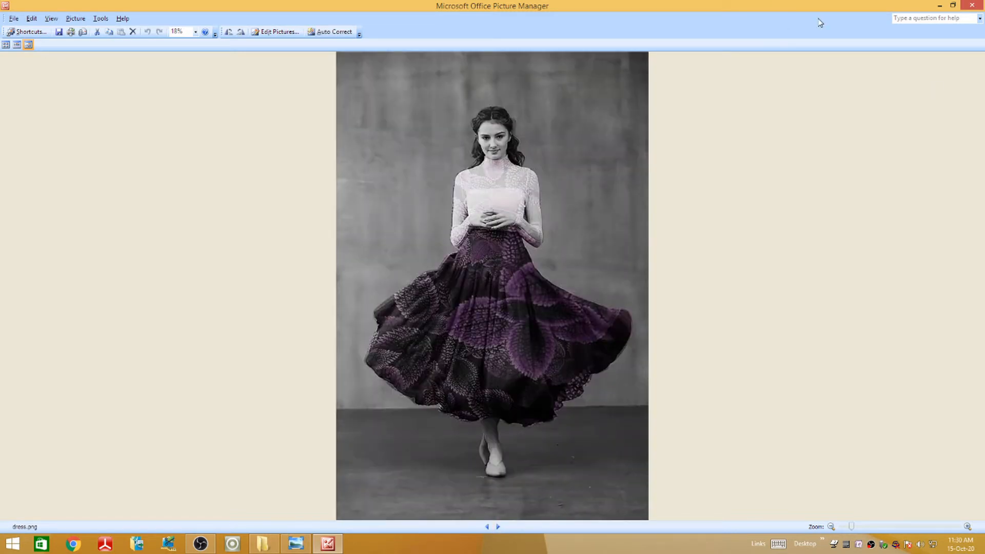
pyautogui.click(498, 526)
pyautogui.click(487, 527)
pyautogui.click(487, 527)
pyautogui.click(487, 527)
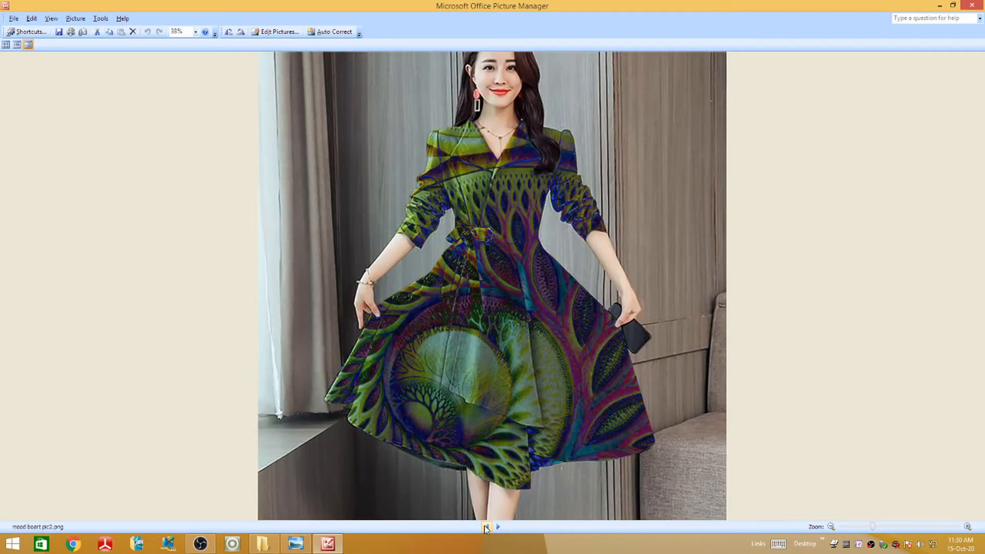
pyautogui.click(486, 527)
pyautogui.click(486, 526)
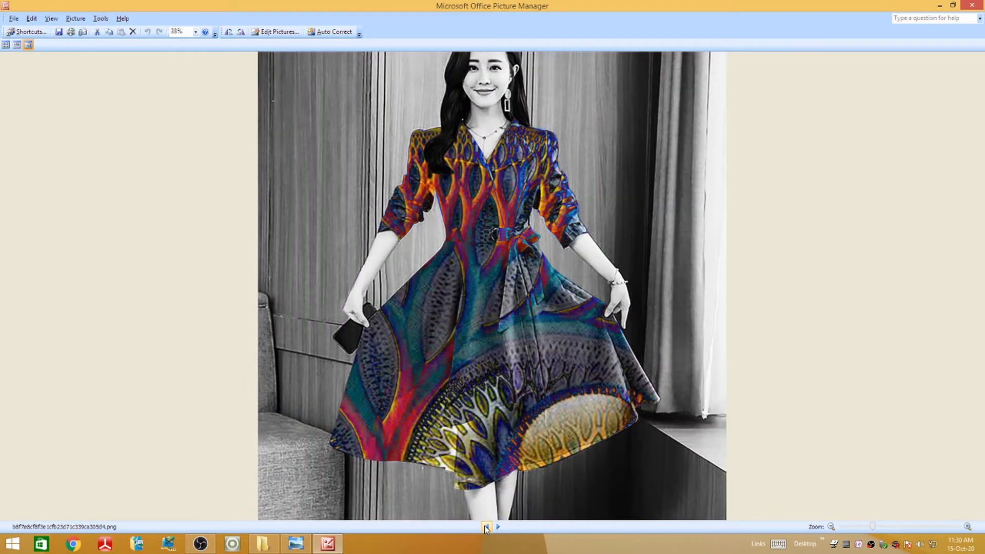
pyautogui.click(486, 527)
pyautogui.click(486, 527)
pyautogui.click(486, 527)
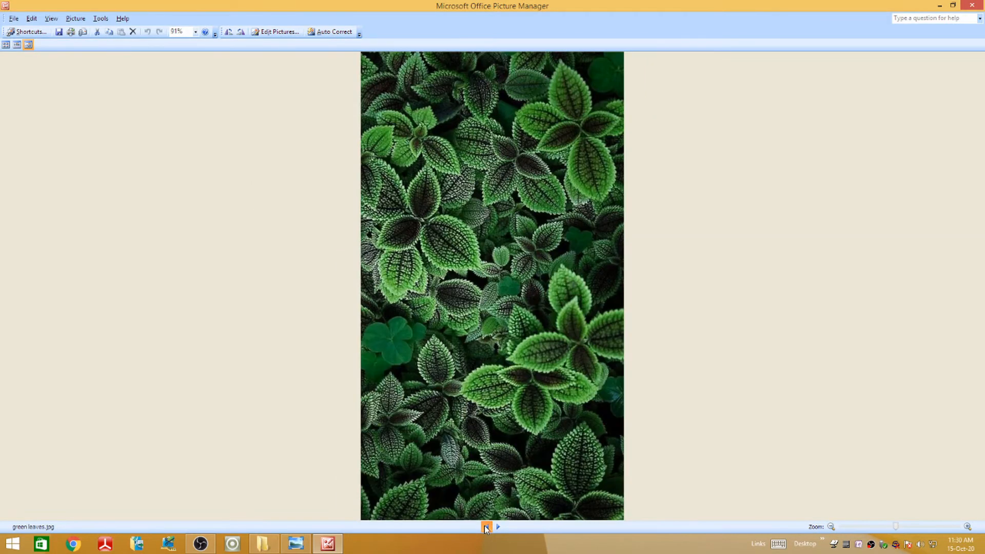
pyautogui.click(486, 527)
pyautogui.click(485, 527)
pyautogui.click(486, 526)
pyautogui.click(486, 527)
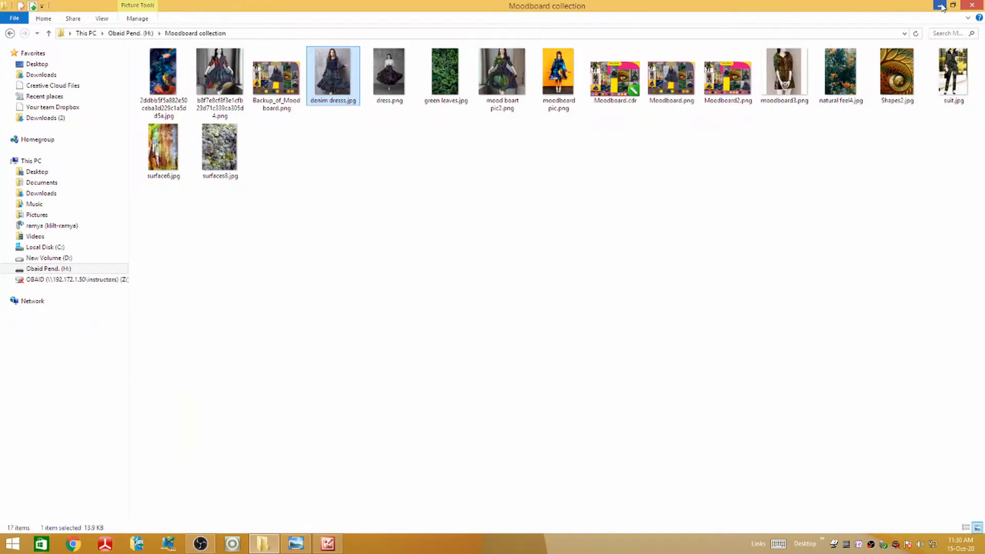
# Step: Minimize the Moodboard collection folder, refresh the desktop and launch Adobe Photoshop CC
pyautogui.click(940, 6)
pyautogui.rightClick(707, 70)
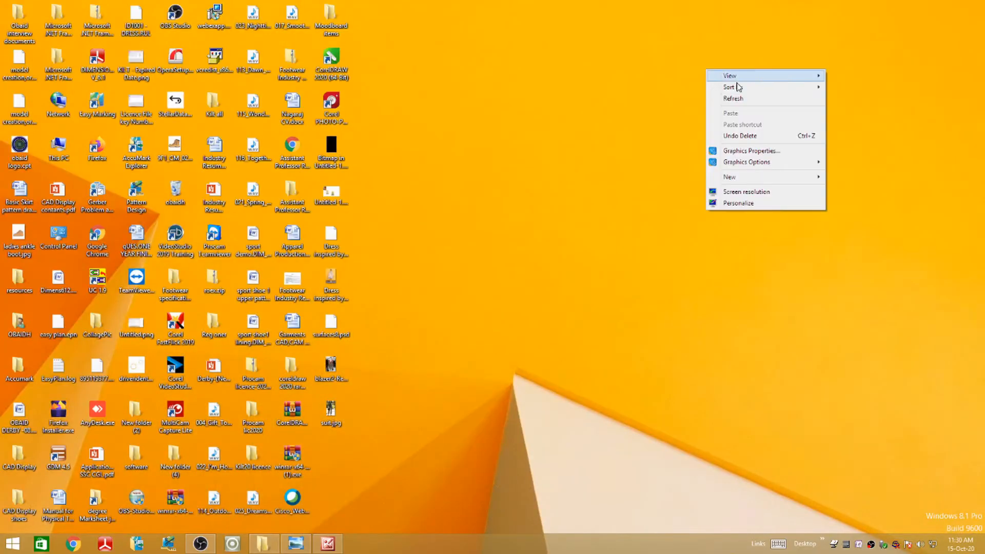
pyautogui.click(751, 100)
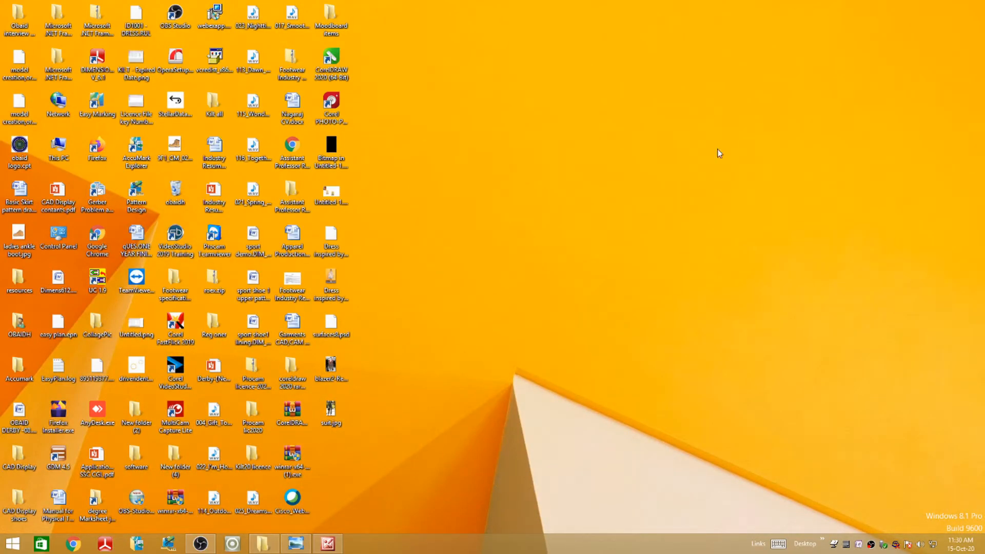
pyautogui.click(13, 543)
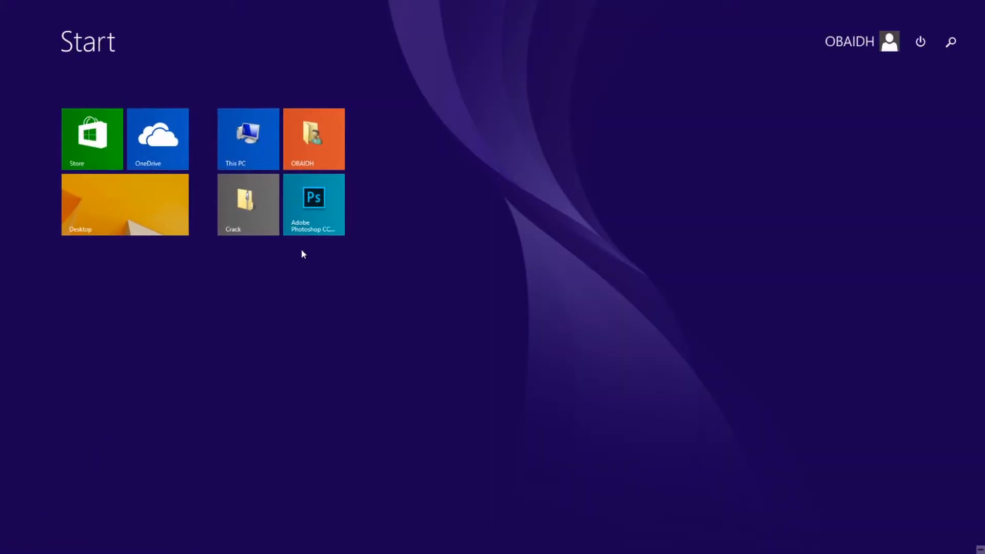
pyautogui.click(319, 216)
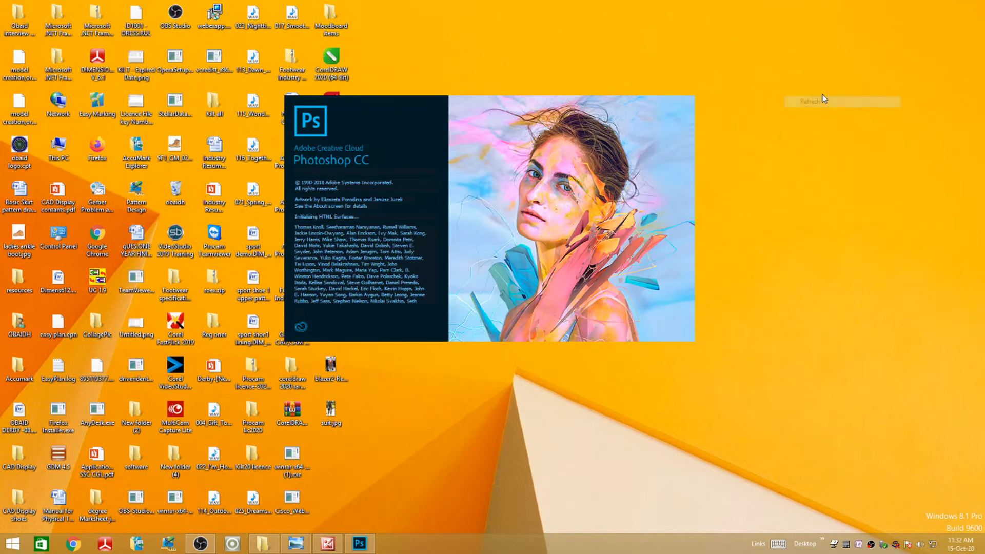
pyautogui.rightClick(803, 81)
pyautogui.click(820, 112)
pyautogui.rightClick(805, 82)
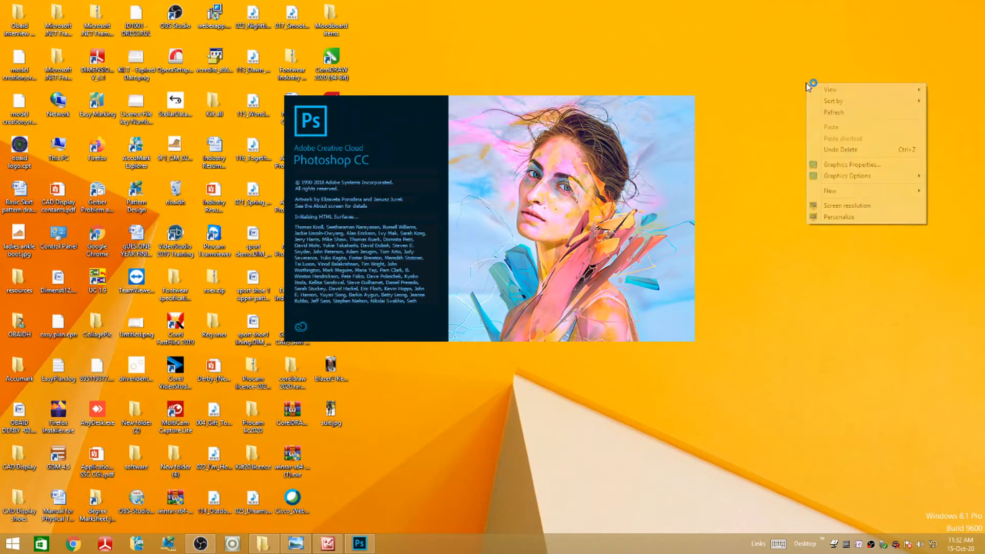
pyautogui.click(878, 112)
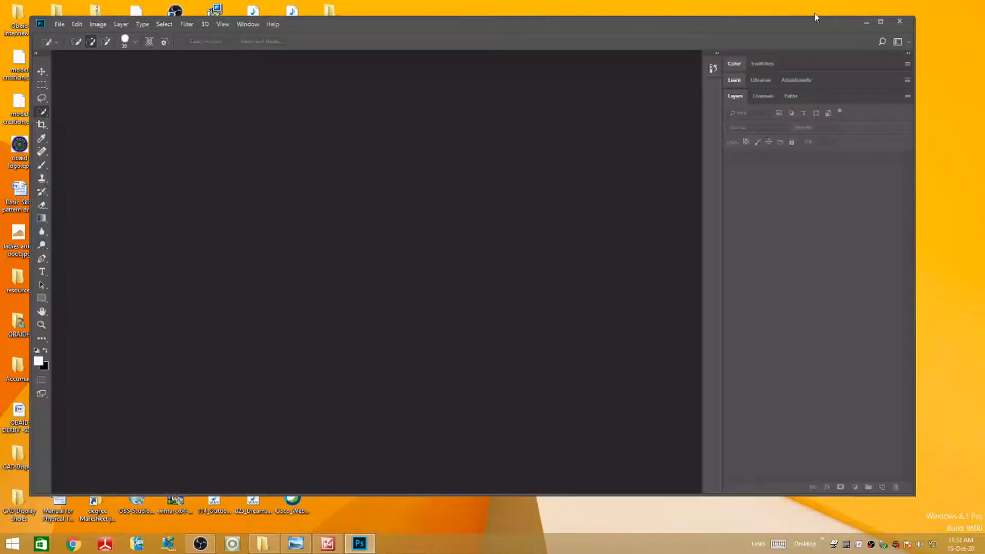
# Step: Maximize the Photoshop window and collapse the Layers panel
pyautogui.click(877, 19)
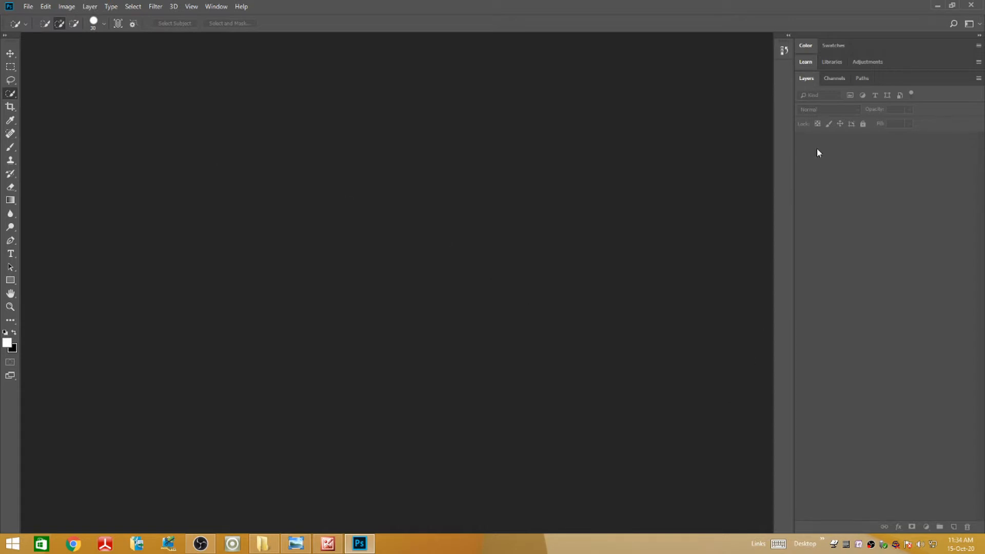
pyautogui.click(807, 78)
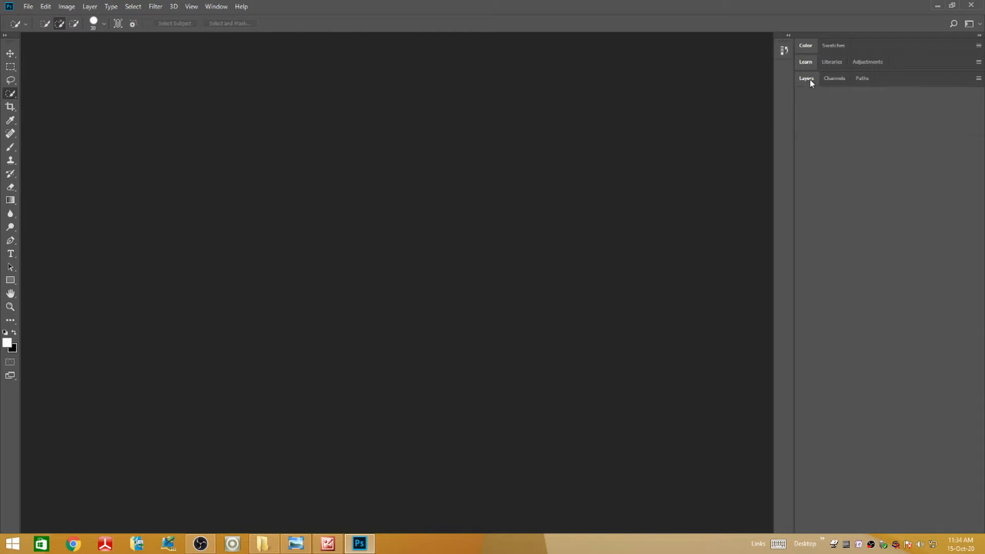
# Step: Open the green dress photo b8f7e8cf8f3e1cfb23d71c339ca305d4.jpg from the Moodboard items folder on the H: drive
pyautogui.click(28, 7)
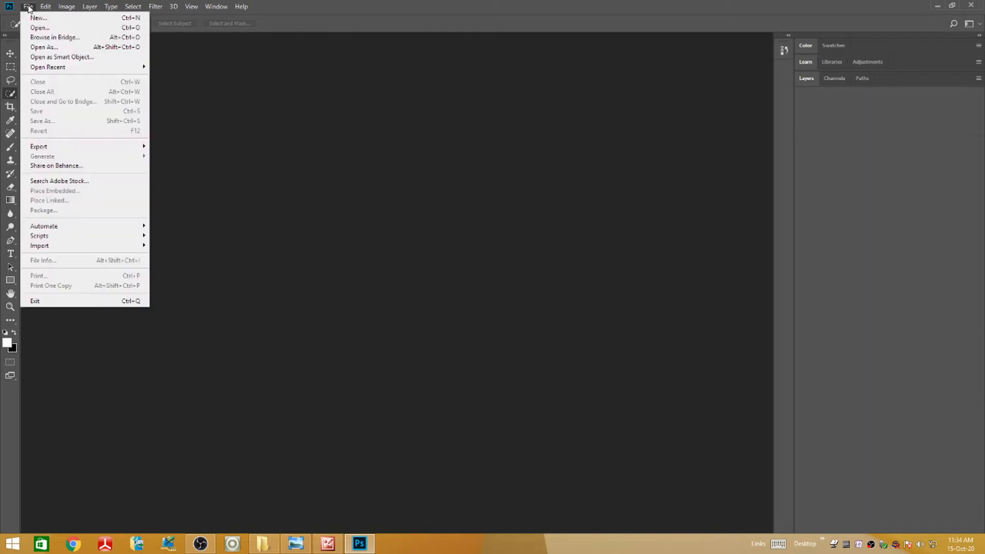
pyautogui.click(42, 29)
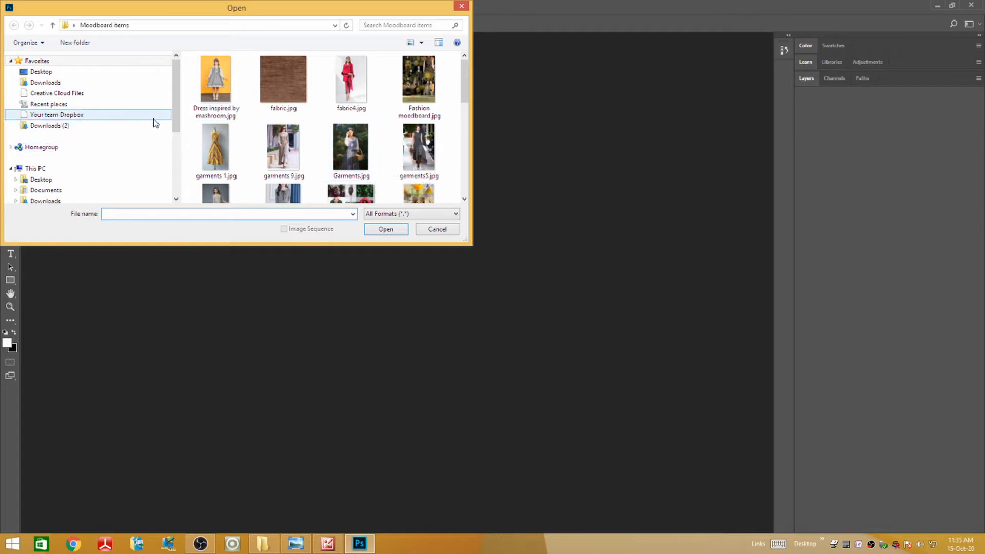
pyautogui.scroll(-3, 176, 114)
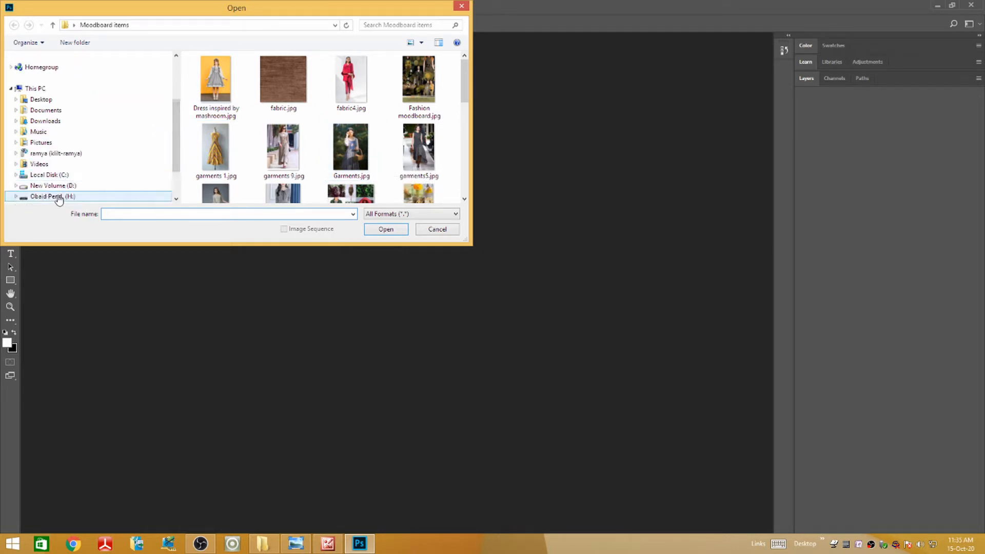
pyautogui.click(56, 196)
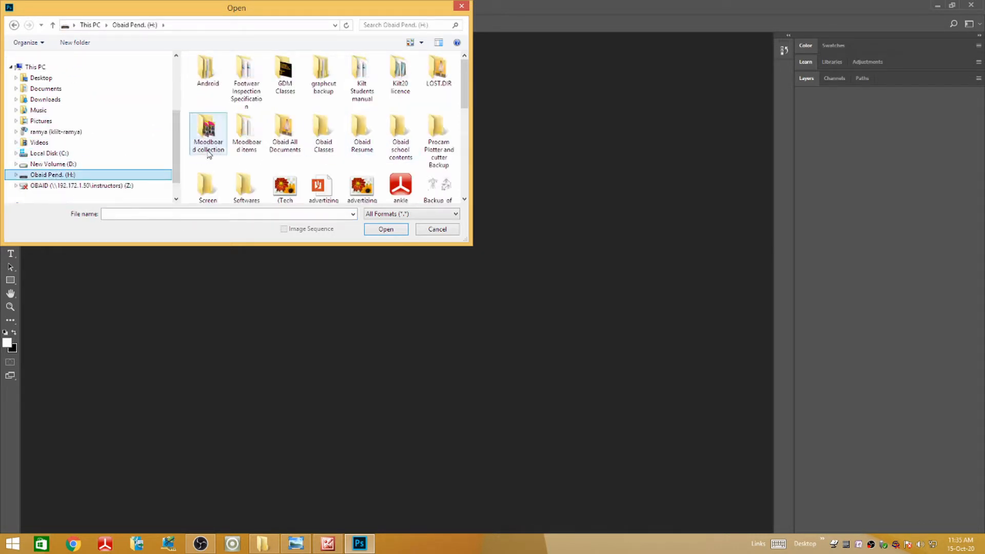
pyautogui.doubleClick(238, 150)
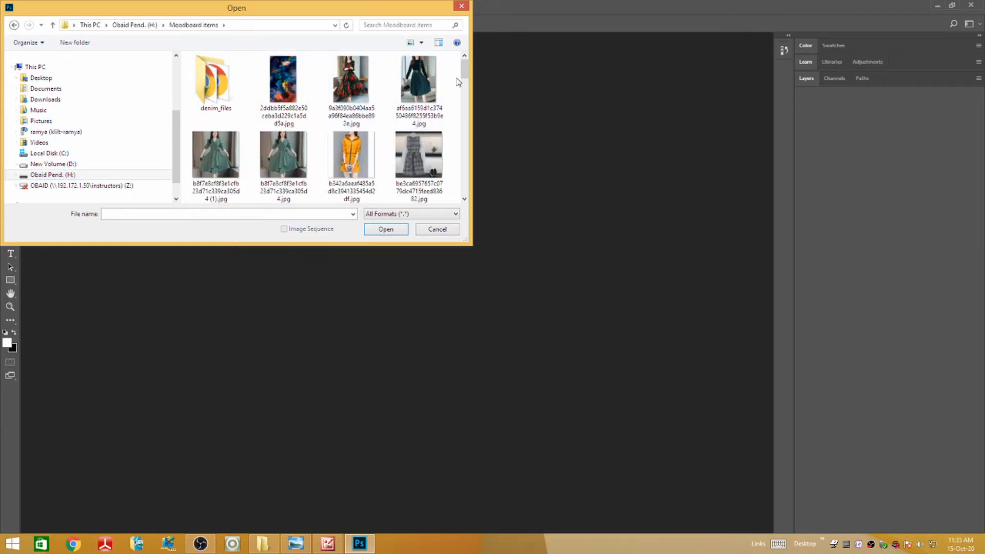
pyautogui.moveTo(464, 69); pyautogui.dragTo(464, 76)
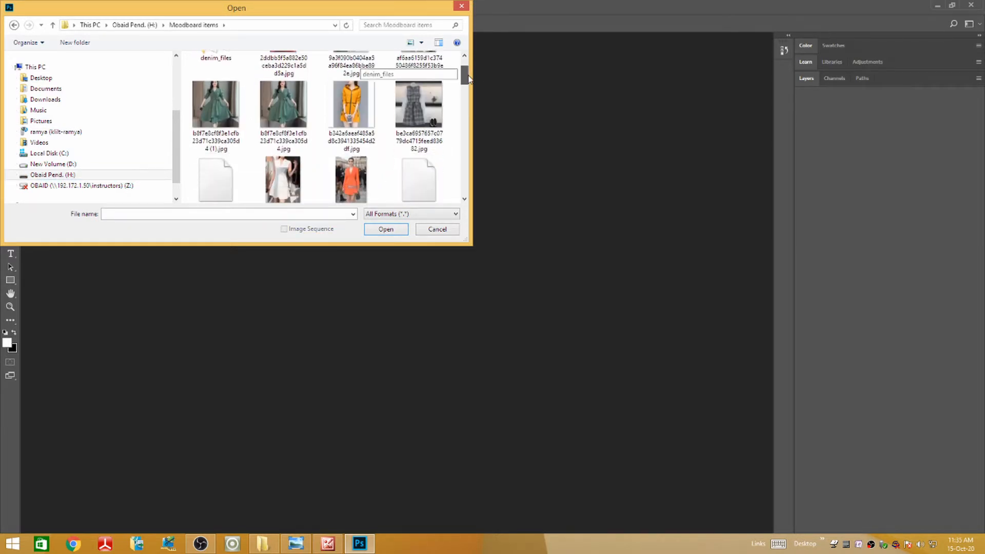
pyautogui.click(286, 105)
pyautogui.click(387, 230)
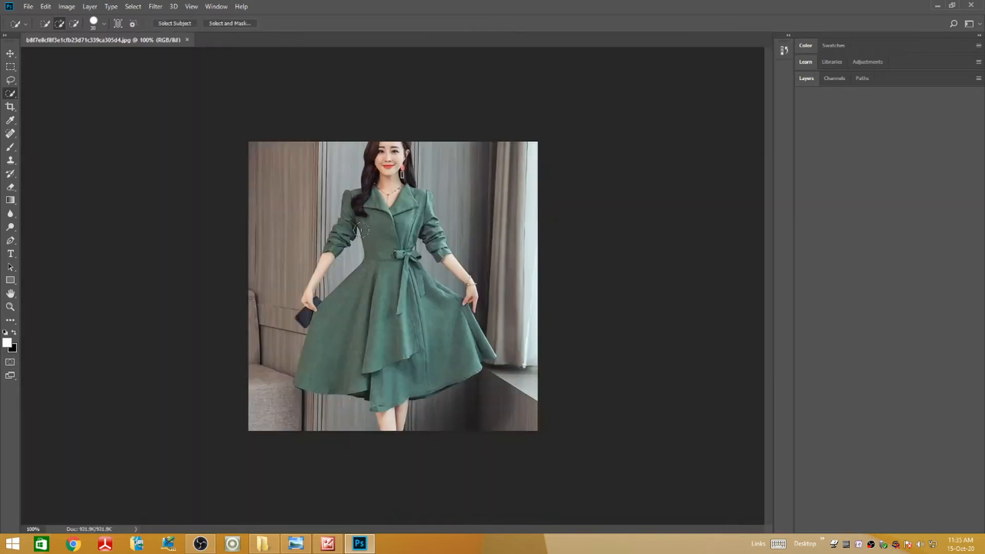
# Step: Activate the Move tool and open the fractal texture Shapes2.jpg from the Moodboard items folder
pyautogui.click(10, 53)
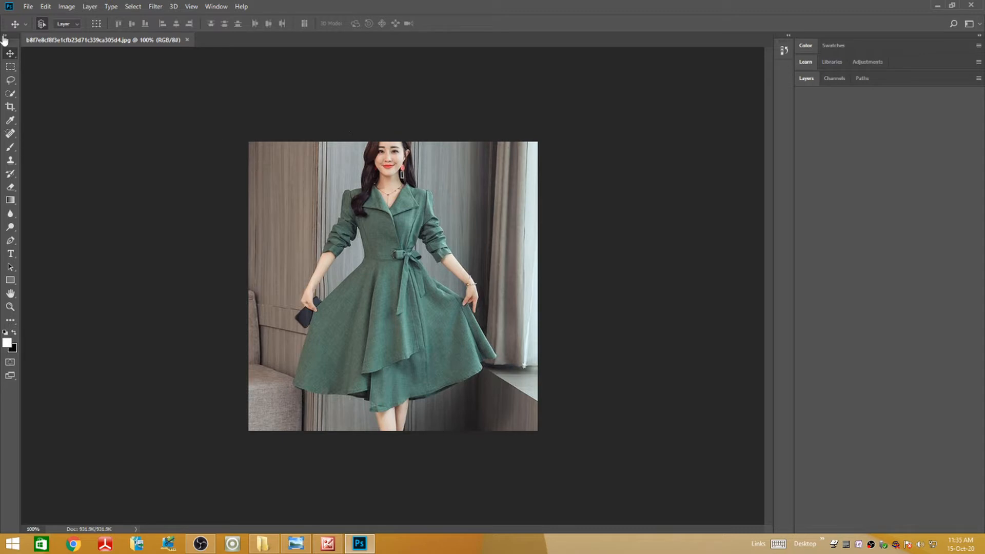
pyautogui.click(28, 6)
pyautogui.click(47, 26)
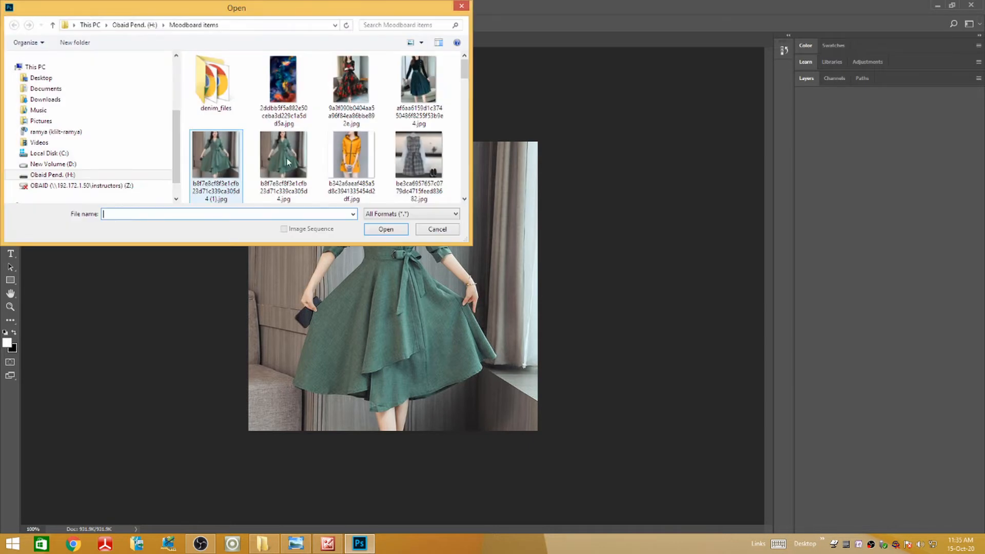
pyautogui.moveTo(466, 83); pyautogui.dragTo(474, 150)
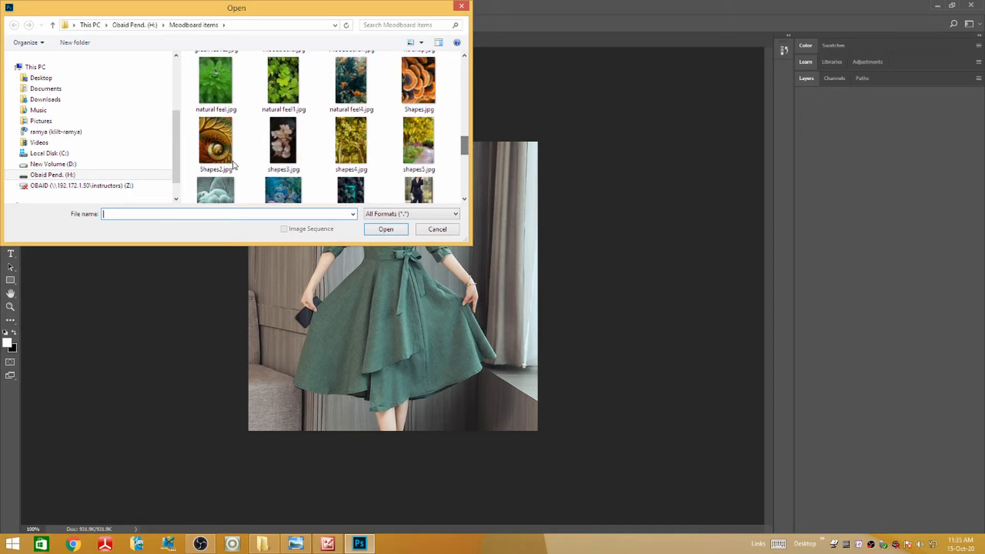
pyautogui.click(213, 149)
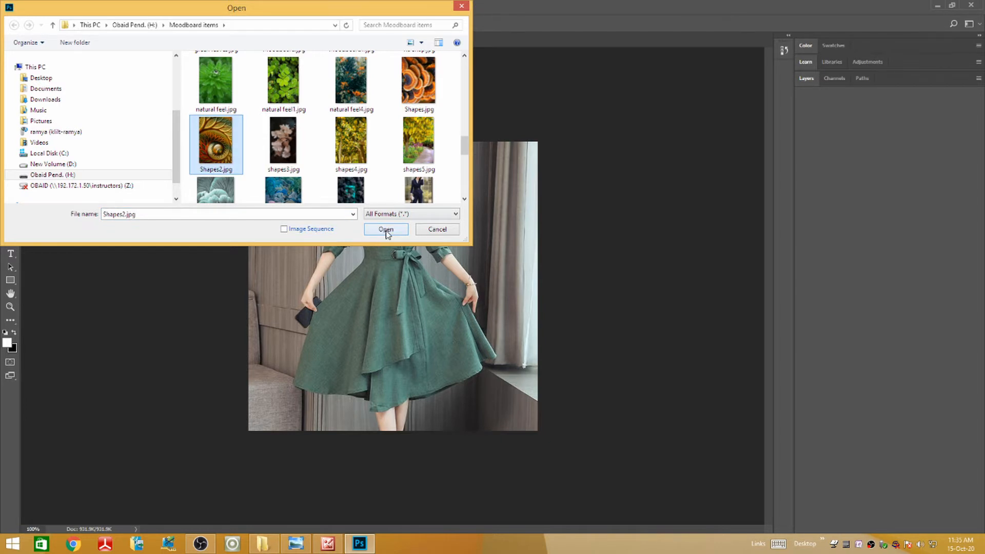
pyautogui.click(385, 229)
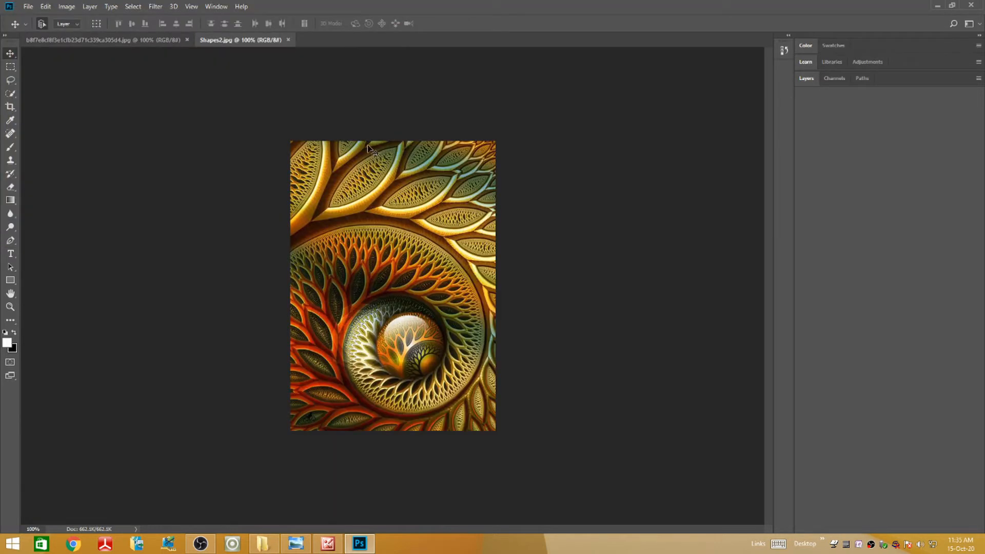
# Step: Switch to the green dress photo and set its resolution to 300 pixels/inch in the Image Size settings
pyautogui.click(136, 40)
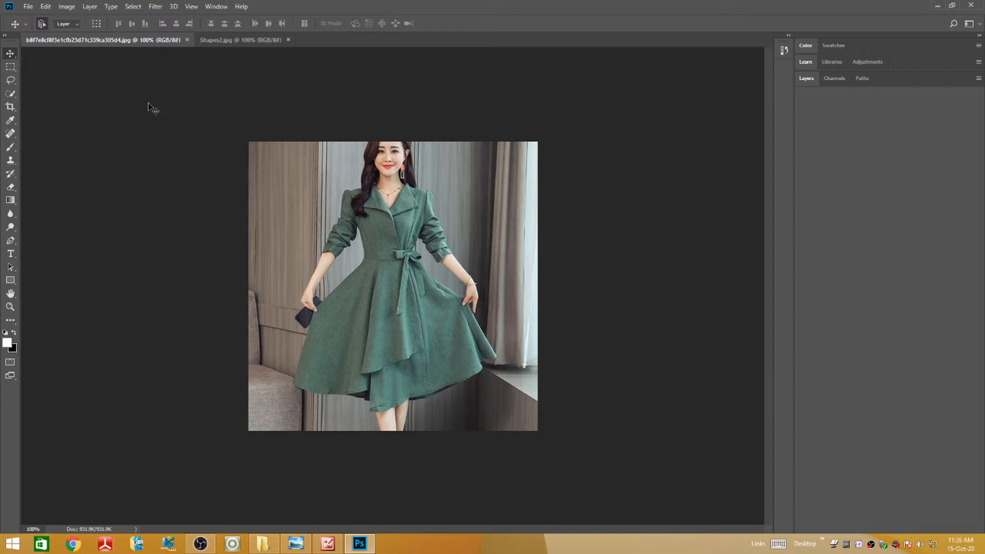
pyautogui.click(66, 7)
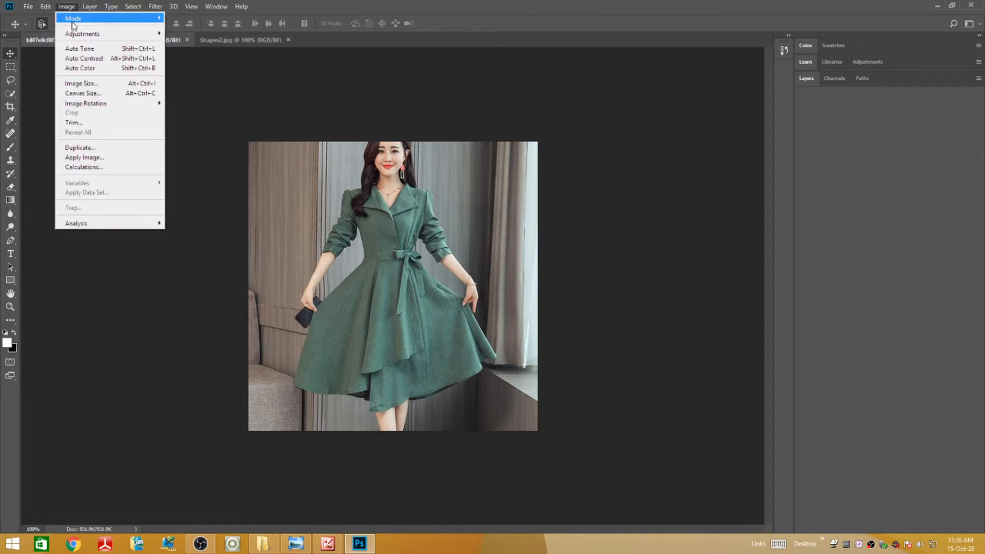
pyautogui.click(95, 85)
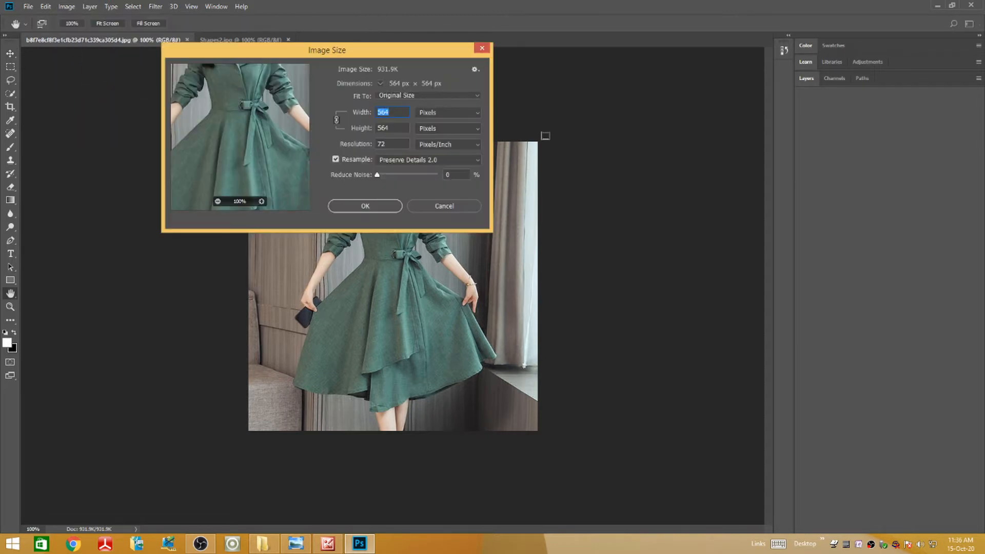
pyautogui.moveTo(432, 51); pyautogui.dragTo(652, 58)
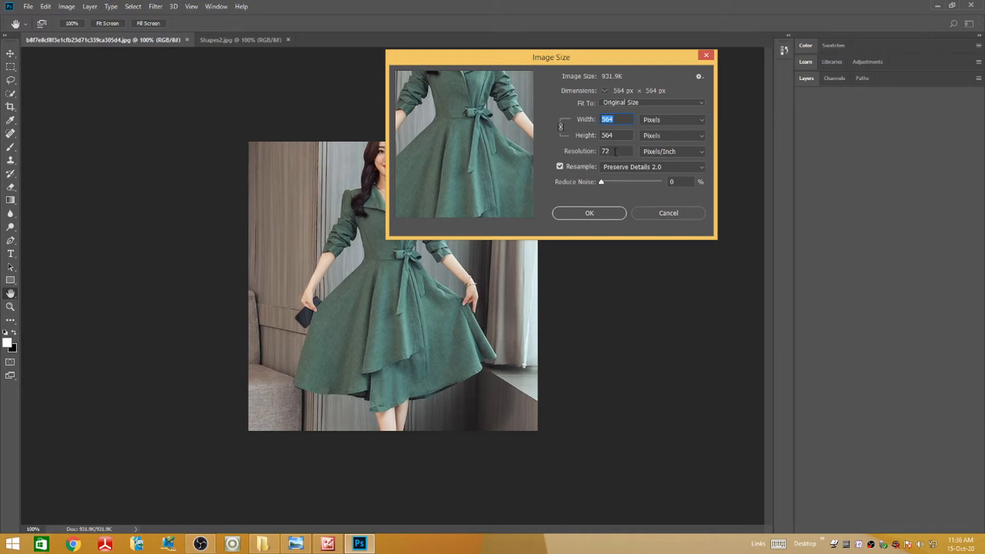
pyautogui.moveTo(615, 152); pyautogui.dragTo(580, 156)
pyautogui.write('300')
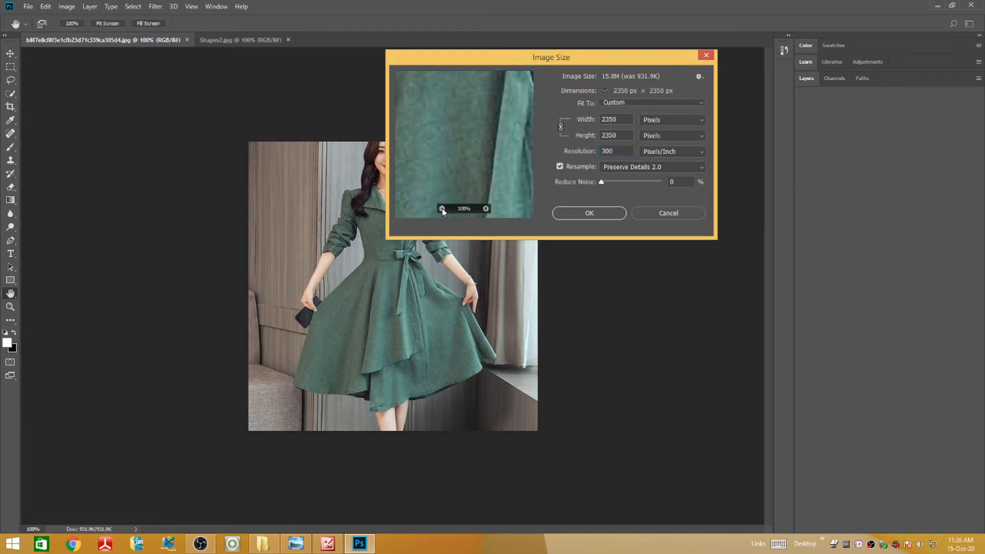
# Step: Set the dress photo's width to 3350 pixels, raise the noise reduction while checking the whole preview, and apply the resize
pyautogui.click(442, 209)
pyautogui.click(442, 208)
pyautogui.click(442, 208)
pyautogui.click(442, 208)
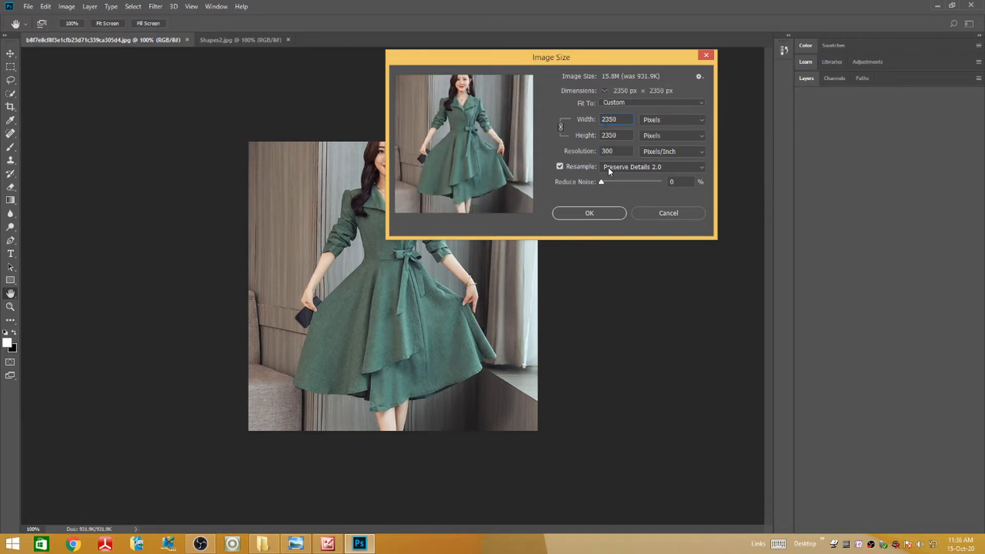
pyautogui.press('BackSpace')
pyautogui.write('3')
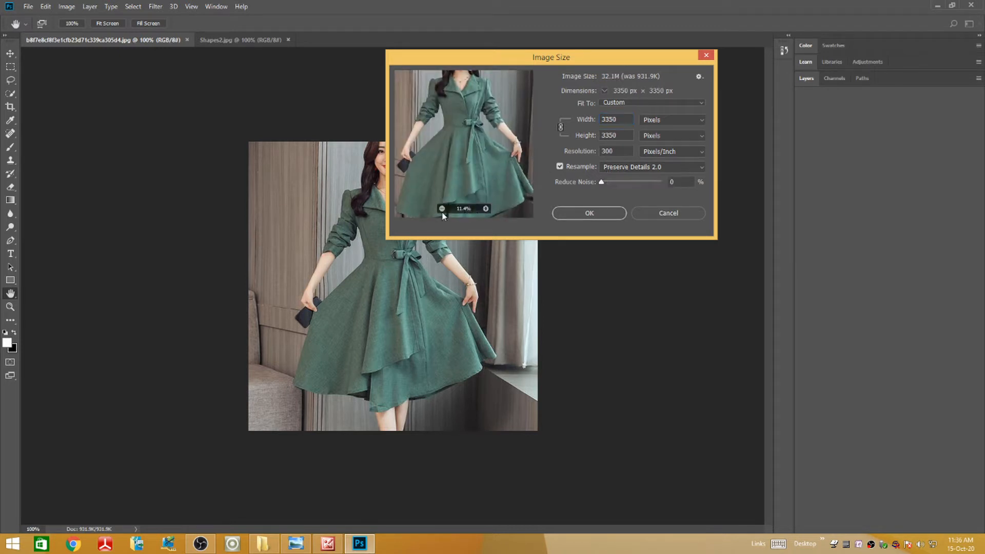
pyautogui.click(442, 209)
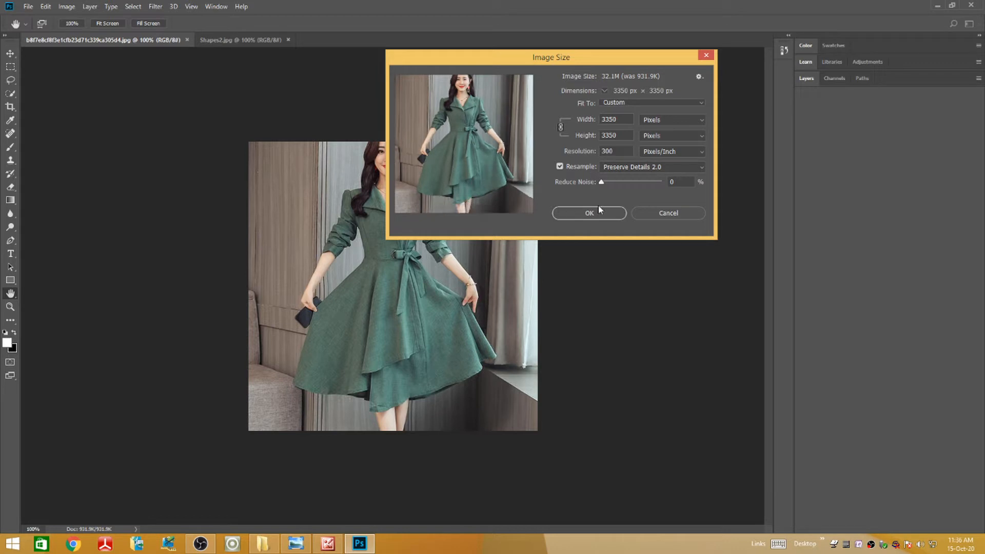
pyautogui.moveTo(600, 183); pyautogui.dragTo(642, 185)
pyautogui.click(559, 215)
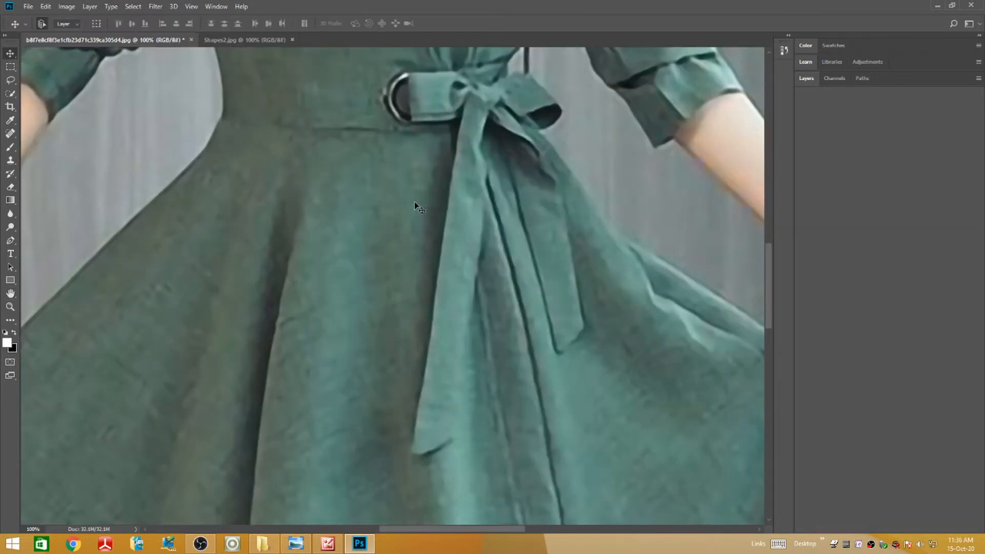
# Step: Expand the Layers panel and add a Hue/Saturation adjustment layer above the dress photo's background
pyautogui.press('z')
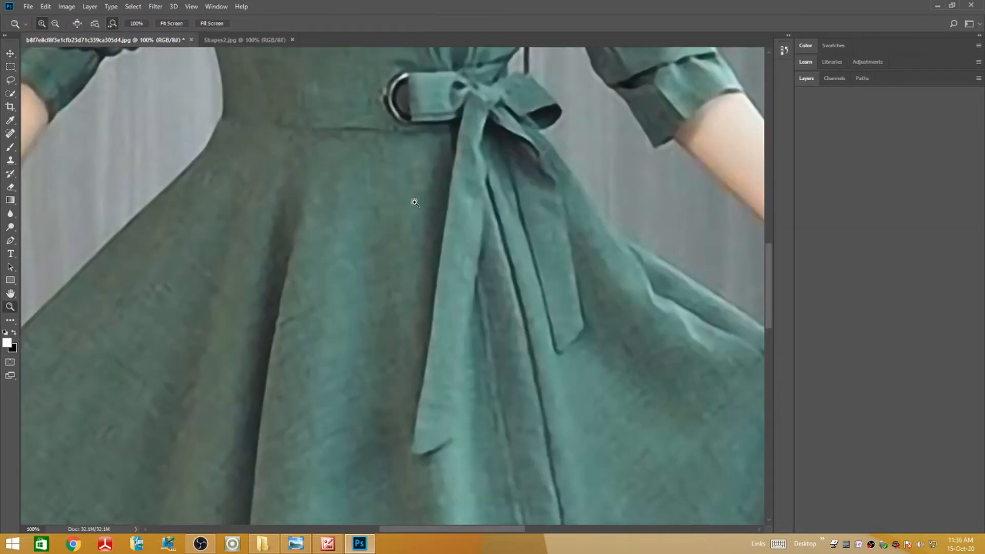
pyautogui.keyDown('alt'); pyautogui.click(415, 202); pyautogui.keyUp('alt')
pyautogui.keyDown('alt'); pyautogui.click(415, 203); pyautogui.keyUp('alt')
pyautogui.keyDown('alt'); pyautogui.click(415, 203); pyautogui.keyUp('alt')
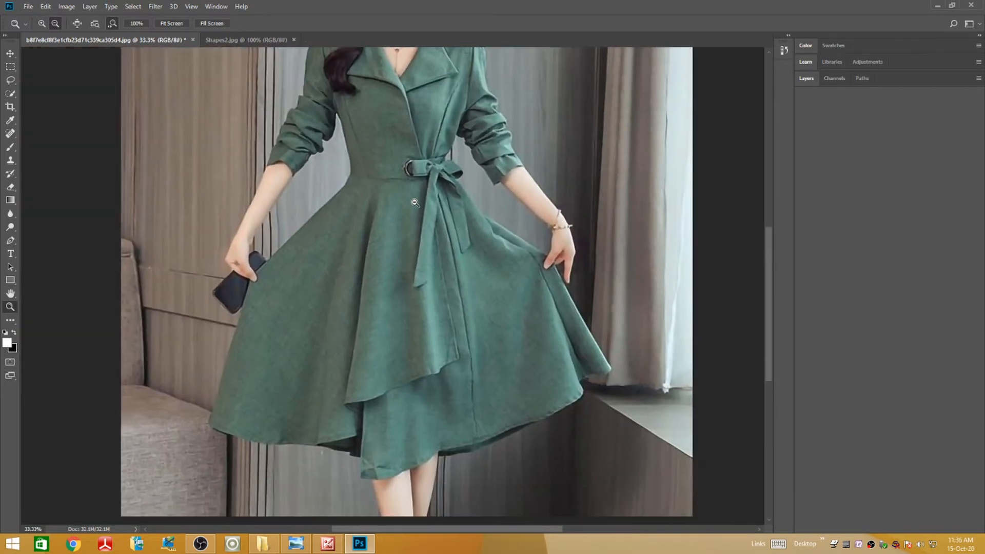
pyautogui.keyDown('alt'); pyautogui.click(415, 202); pyautogui.keyUp('alt')
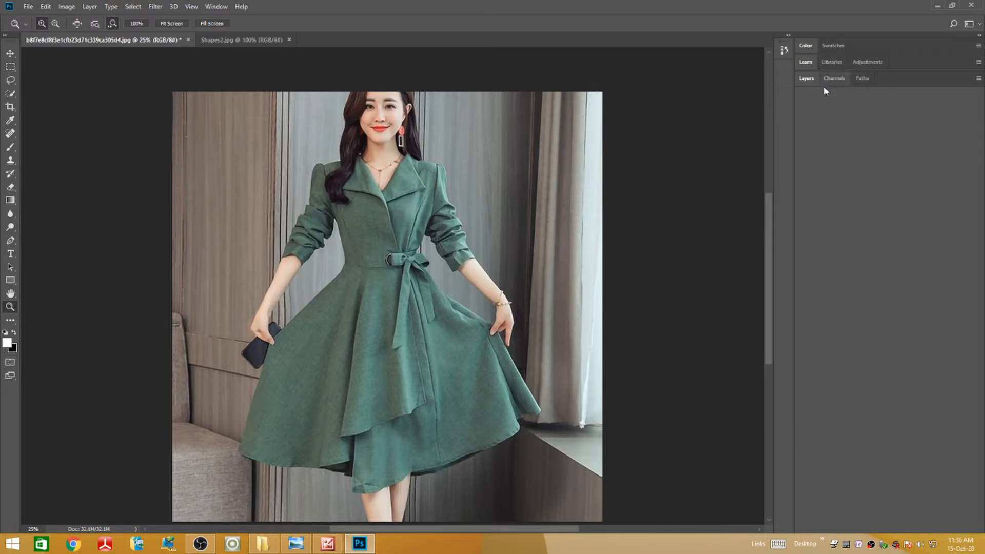
pyautogui.click(812, 81)
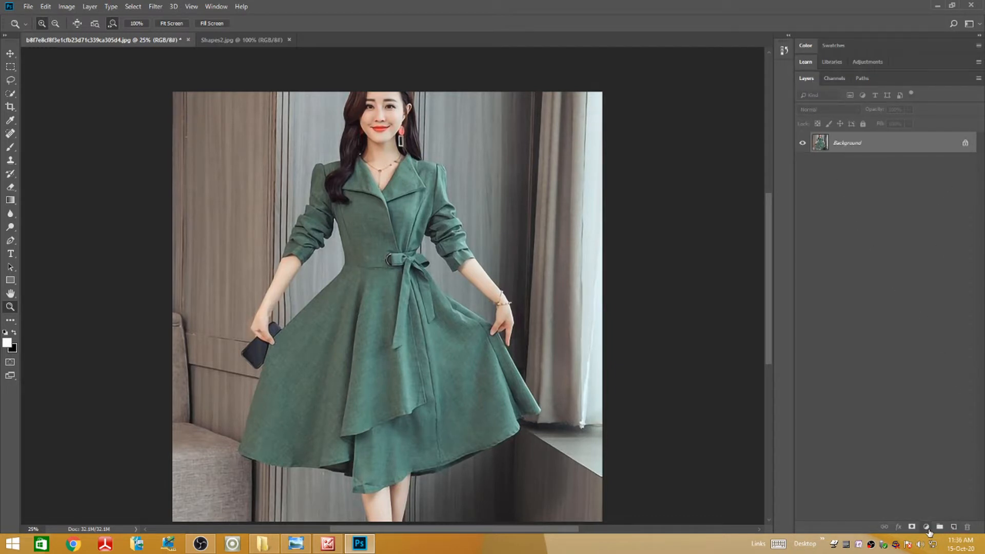
pyautogui.click(927, 527)
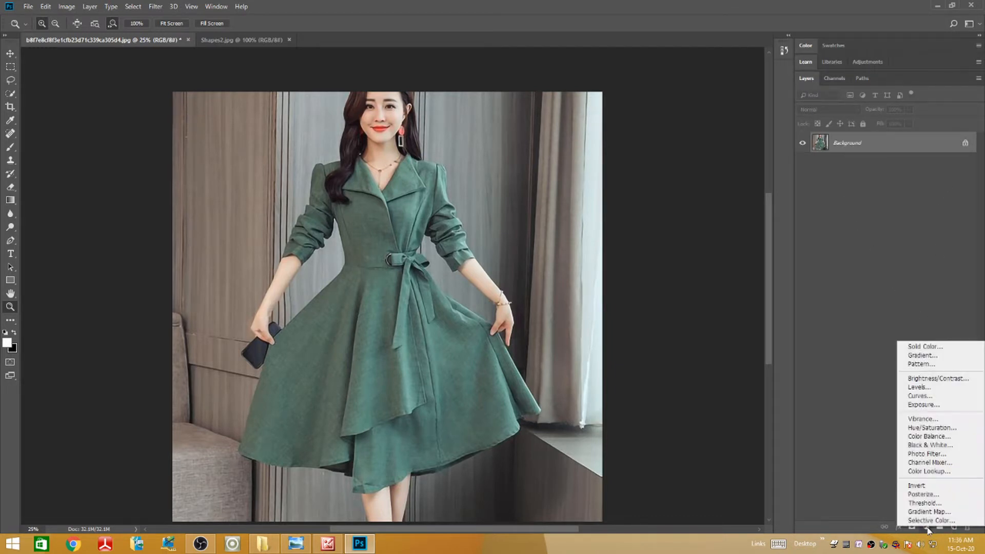
pyautogui.click(937, 433)
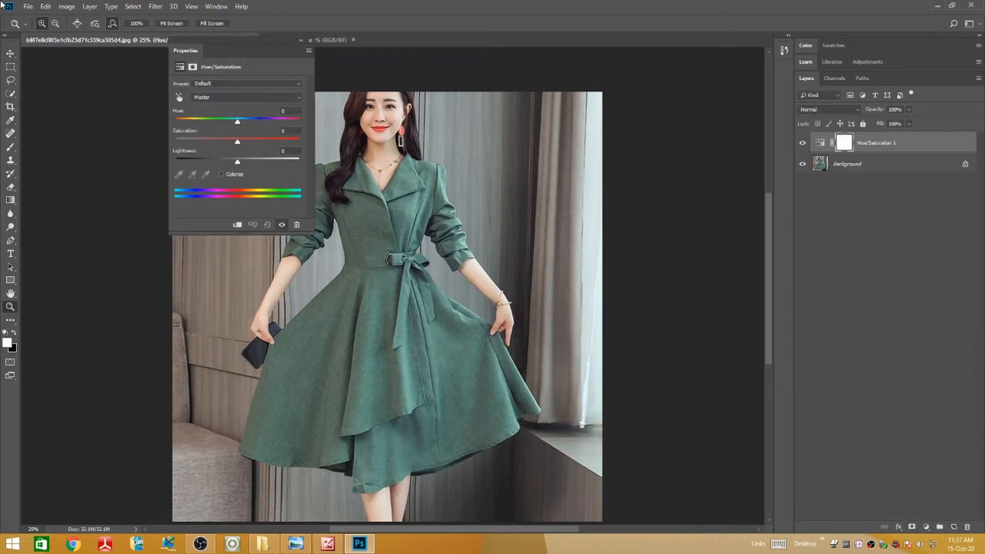
# Step: Set the Hue/Saturation layer's saturation to -100 and close its properties
pyautogui.moveTo(247, 52); pyautogui.dragTo(520, 62)
pyautogui.moveTo(591, 56); pyautogui.dragTo(613, 58)
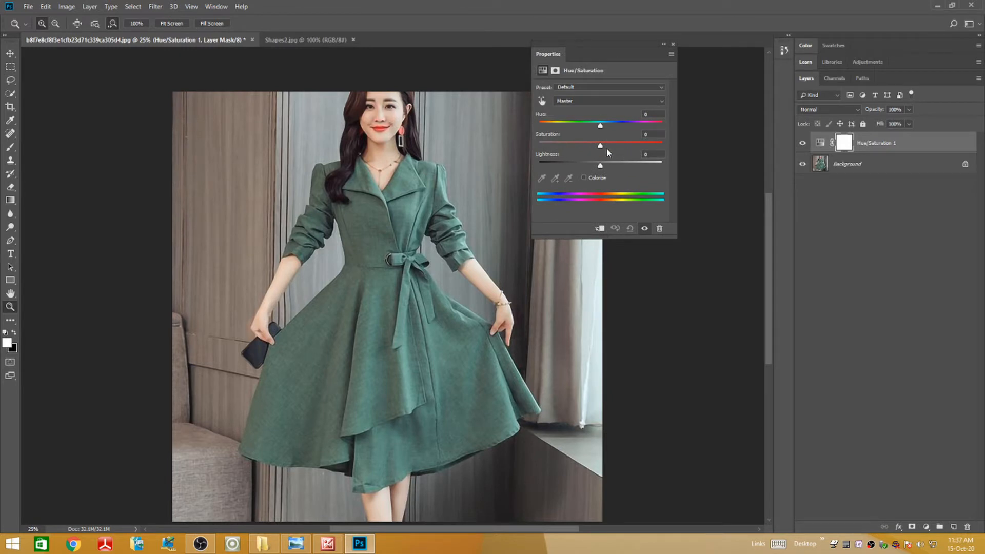
pyautogui.moveTo(600, 146); pyautogui.dragTo(536, 145)
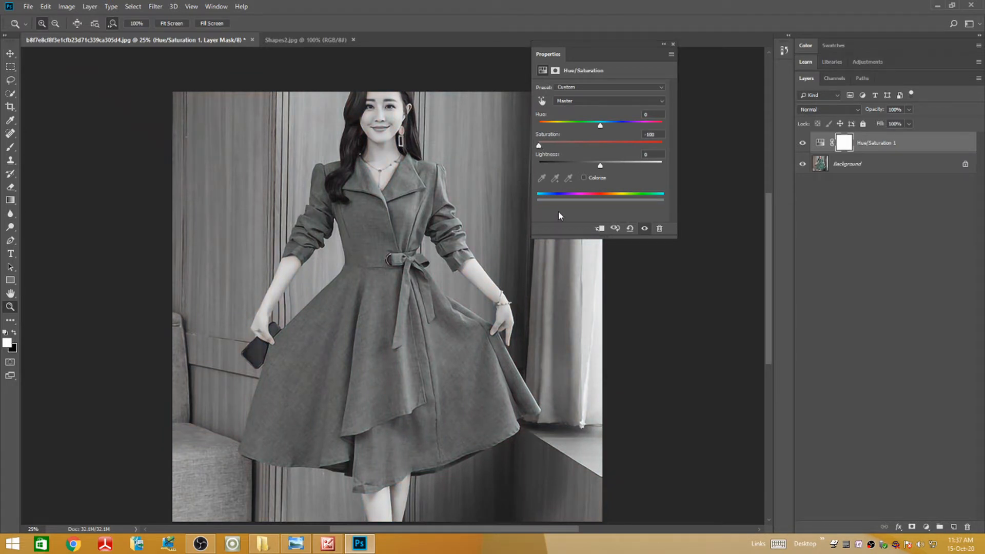
pyautogui.click(674, 43)
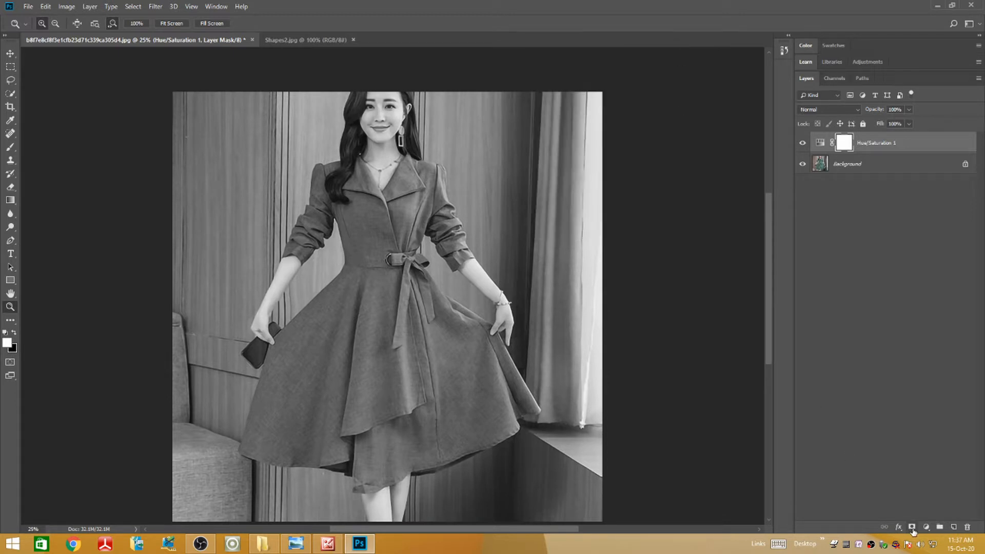
# Step: Add a Curves adjustment layer and shape its RGB curve into a gentle S with darker shadows and brighter highlights
pyautogui.click(927, 527)
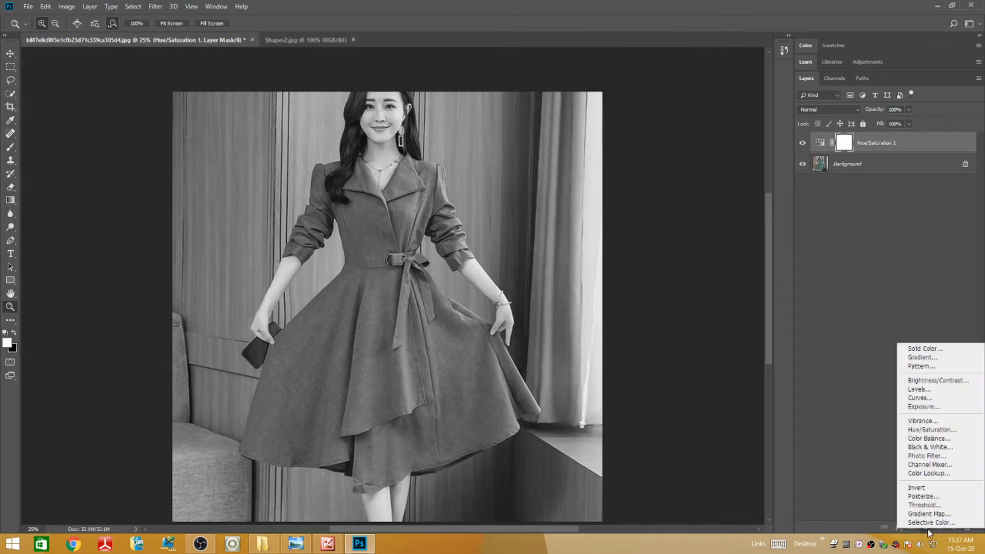
pyautogui.click(925, 400)
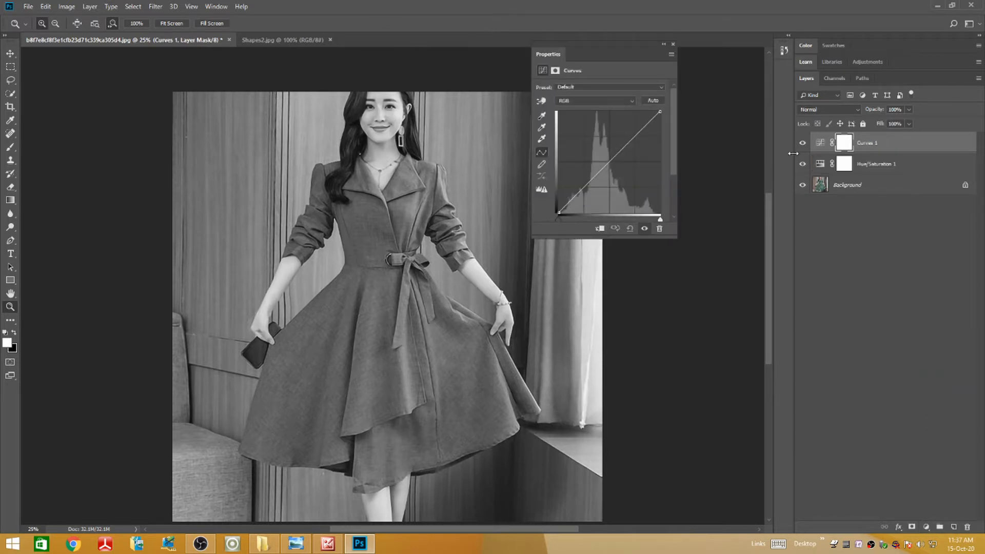
pyautogui.click(820, 144)
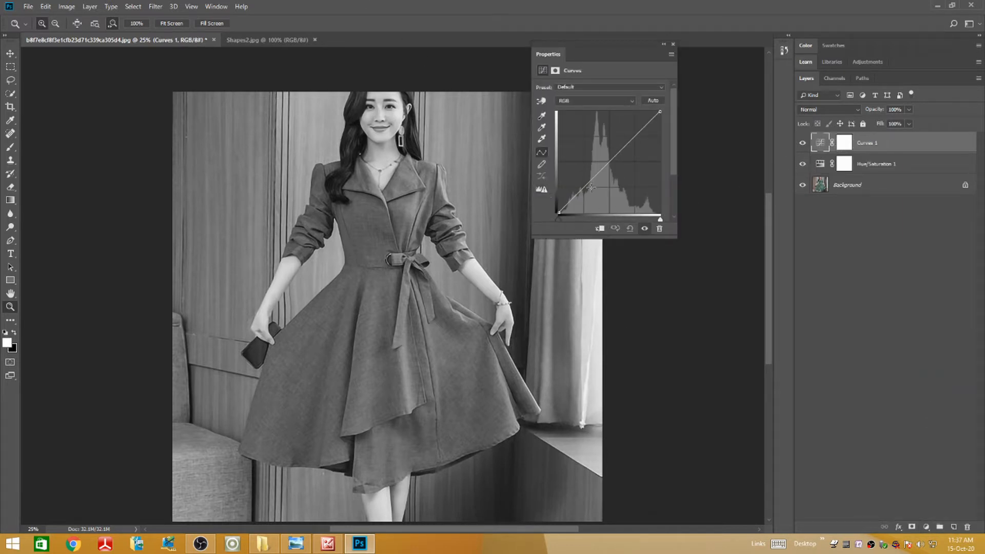
pyautogui.moveTo(588, 185); pyautogui.dragTo(589, 189)
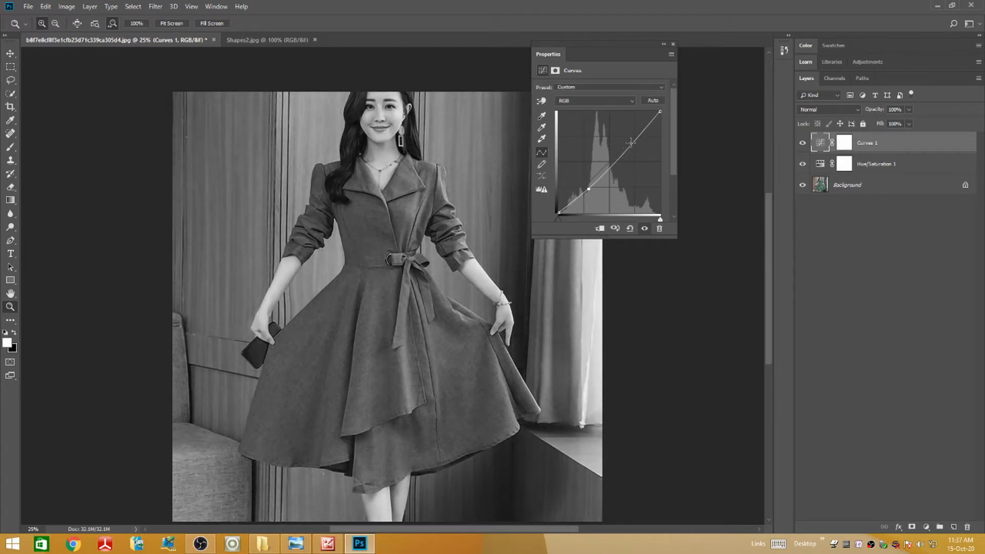
pyautogui.moveTo(636, 138); pyautogui.dragTo(630, 135)
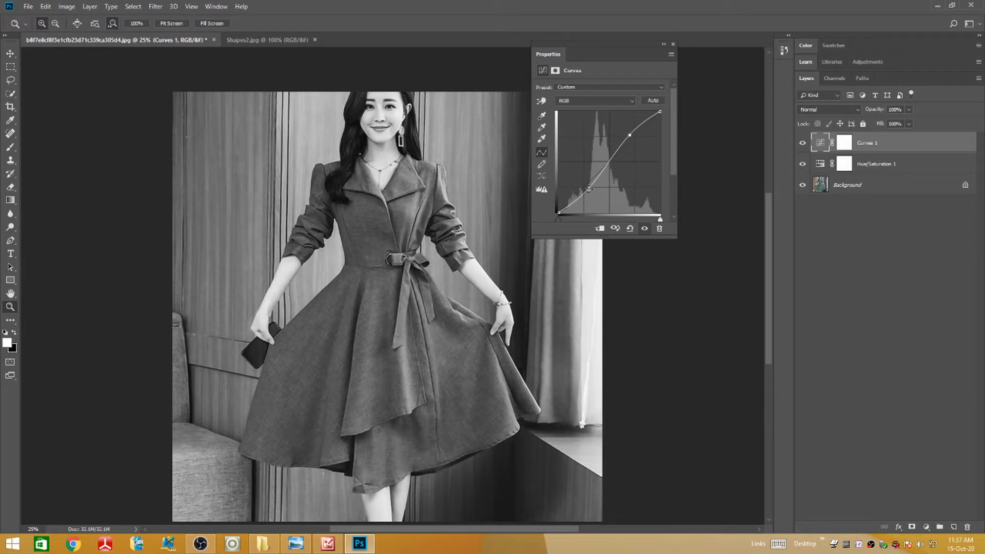
pyautogui.moveTo(589, 190); pyautogui.dragTo(589, 191)
pyautogui.moveTo(630, 136); pyautogui.dragTo(630, 134)
pyautogui.click(673, 44)
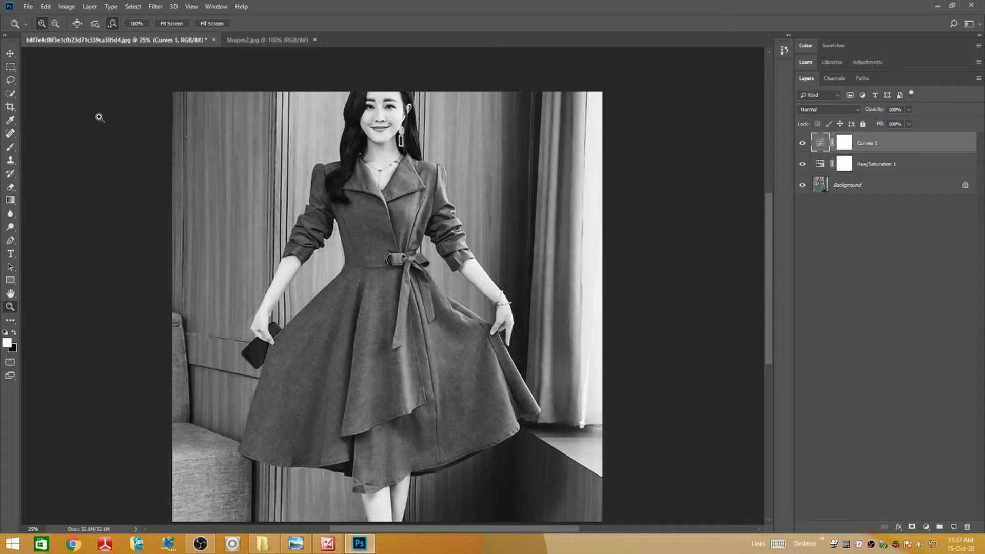
# Step: Save the dress document as a PSD on the Desktop with layers and maximum compatibility
pyautogui.click(25, 6)
pyautogui.click(48, 121)
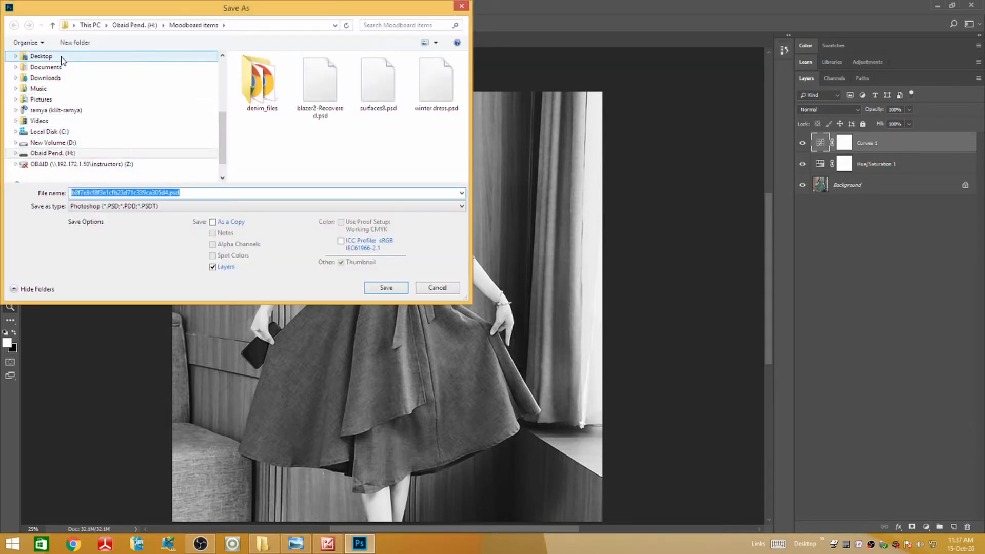
pyautogui.click(41, 56)
pyautogui.click(394, 287)
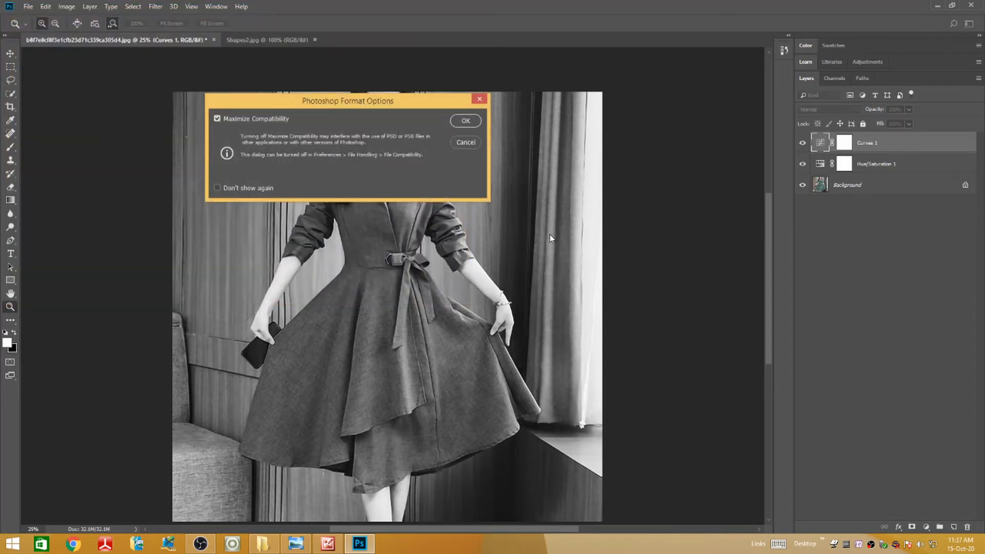
pyautogui.click(464, 122)
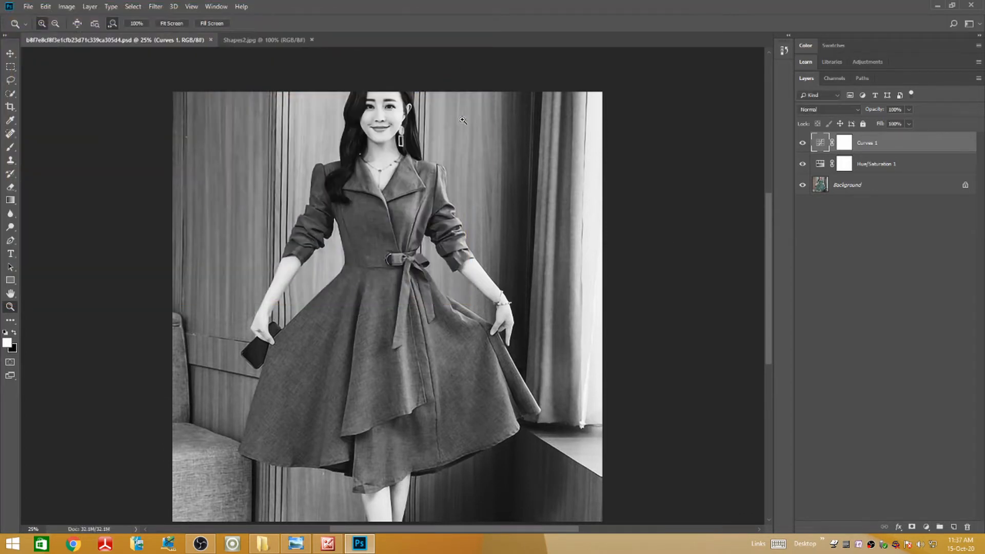
# Step: Unlock the Background layer and merge it with the Hue/Saturation and Curves layers using Merge Visible
pyautogui.click(966, 185)
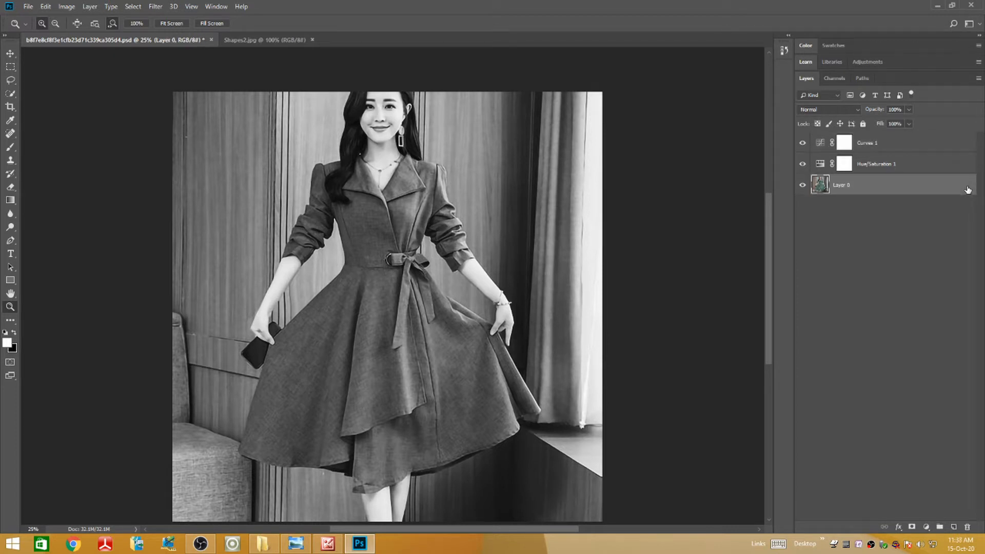
pyautogui.keyDown('shift'); pyautogui.click(929, 151); pyautogui.keyUp('shift')
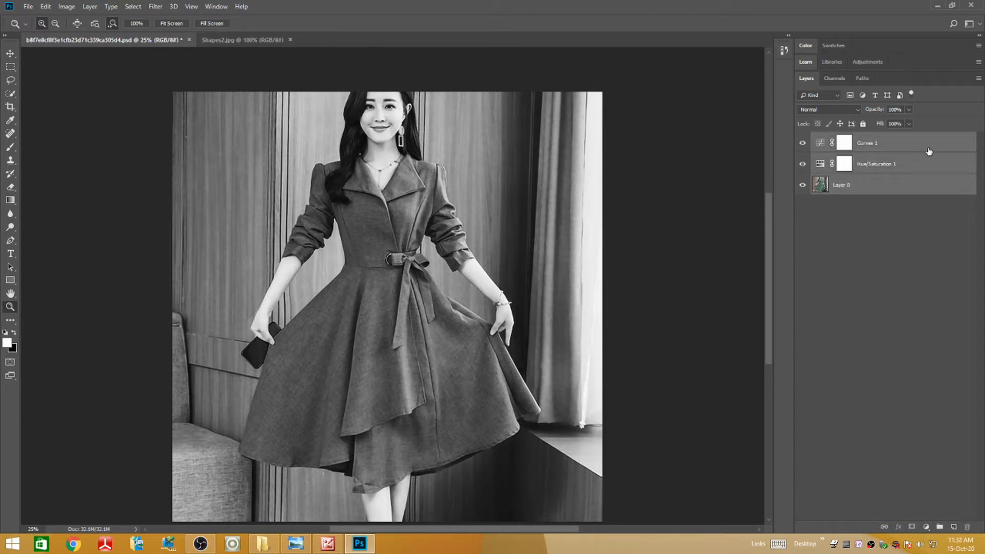
pyautogui.rightClick(929, 151)
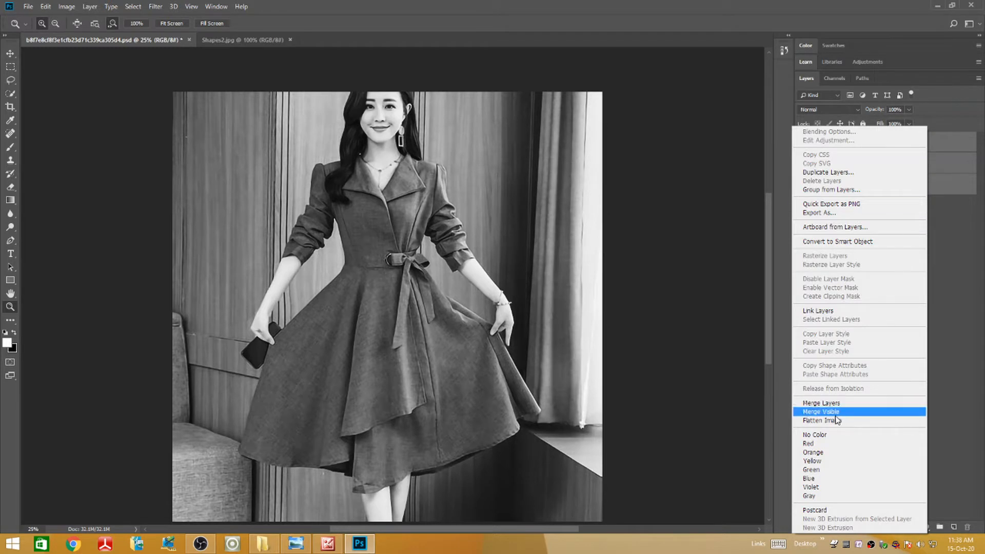
pyautogui.click(821, 412)
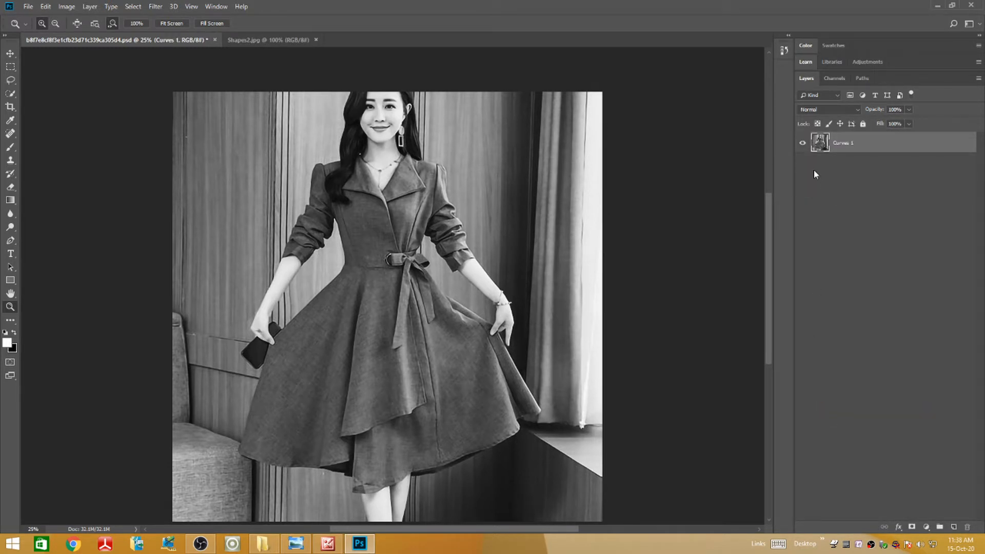
# Step: Switch to the Shapes2.jpg texture and set its image resolution to 300 pixels/inch with Preserve Details 2.0 resampling
pyautogui.click(245, 41)
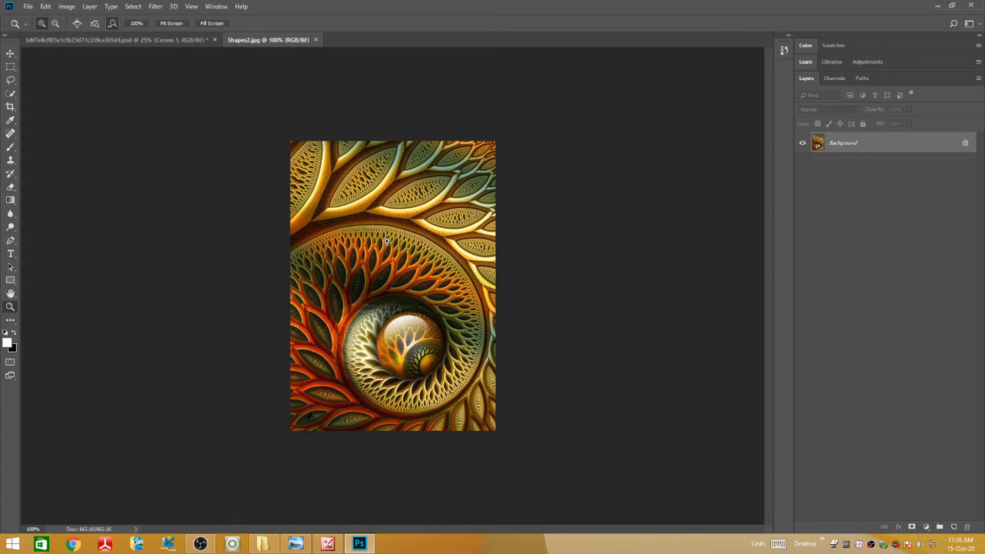
pyautogui.click(67, 7)
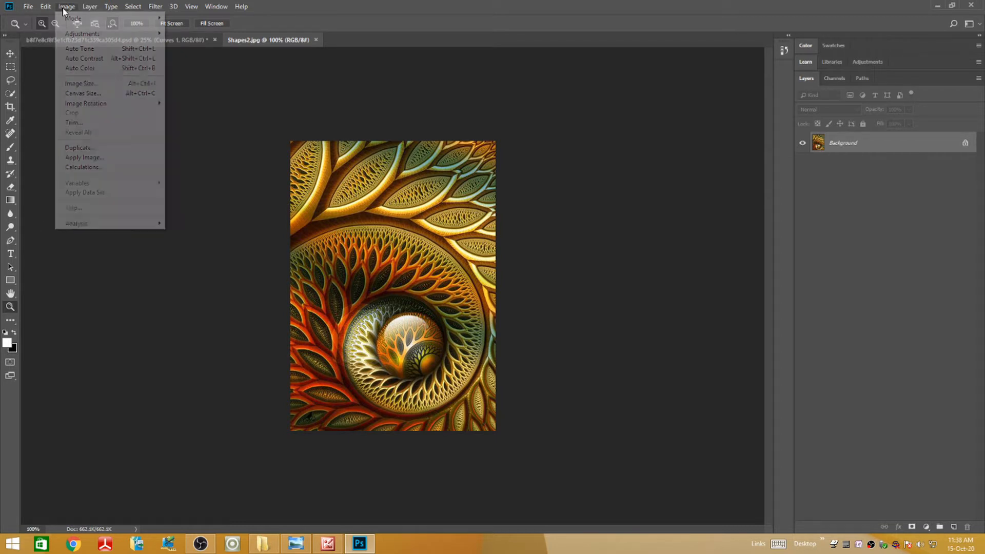
pyautogui.click(82, 83)
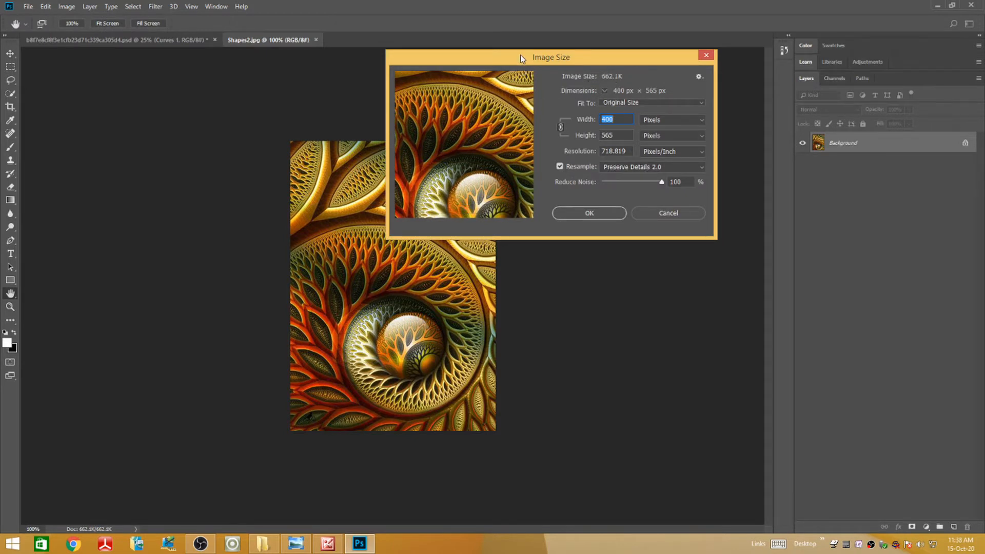
pyautogui.moveTo(520, 58); pyautogui.dragTo(634, 141)
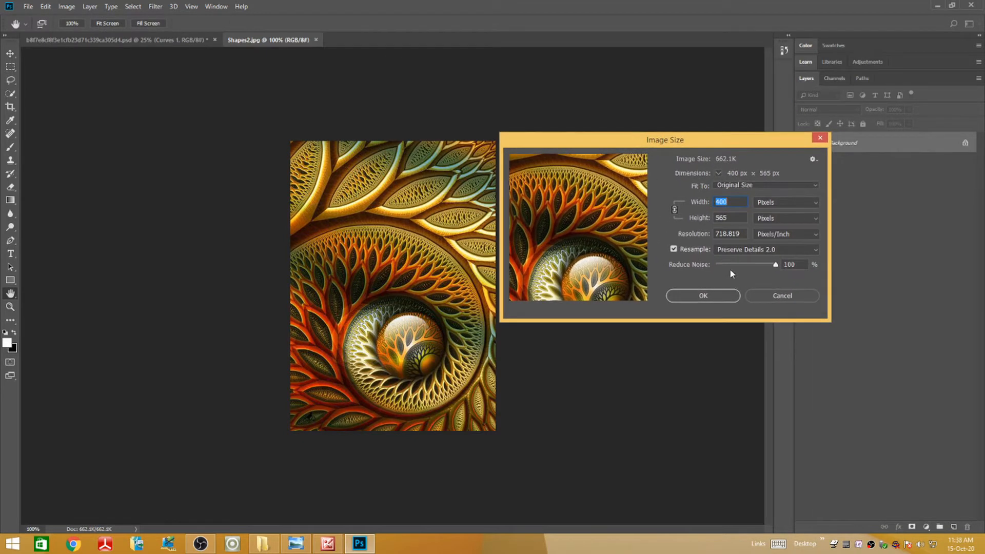
pyautogui.moveTo(743, 237); pyautogui.dragTo(662, 248)
pyautogui.write('300')
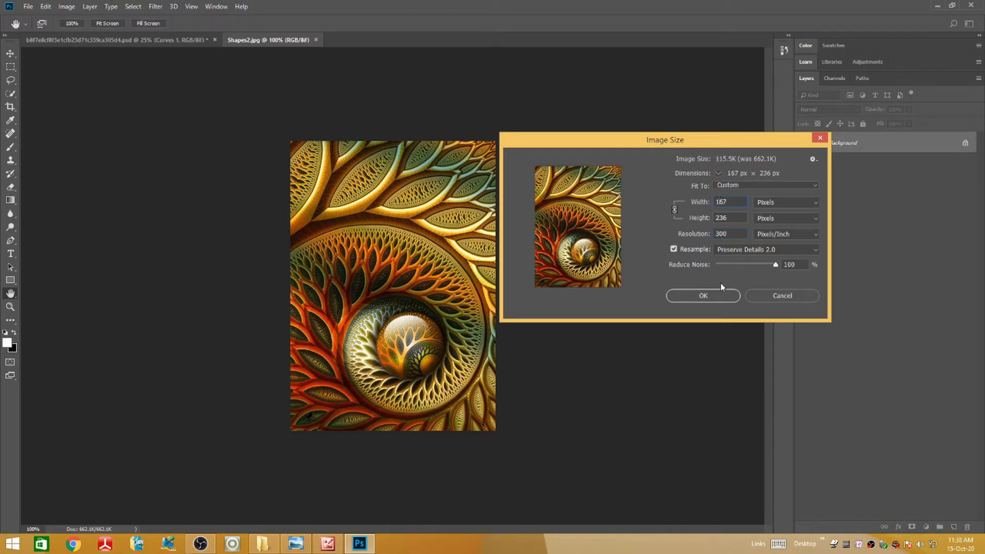
# Step: Set the texture's width to 3067 pixels with linked proportions, check the reduced preview, and apply the resize
pyautogui.press('BackSpace')
pyautogui.write('3')
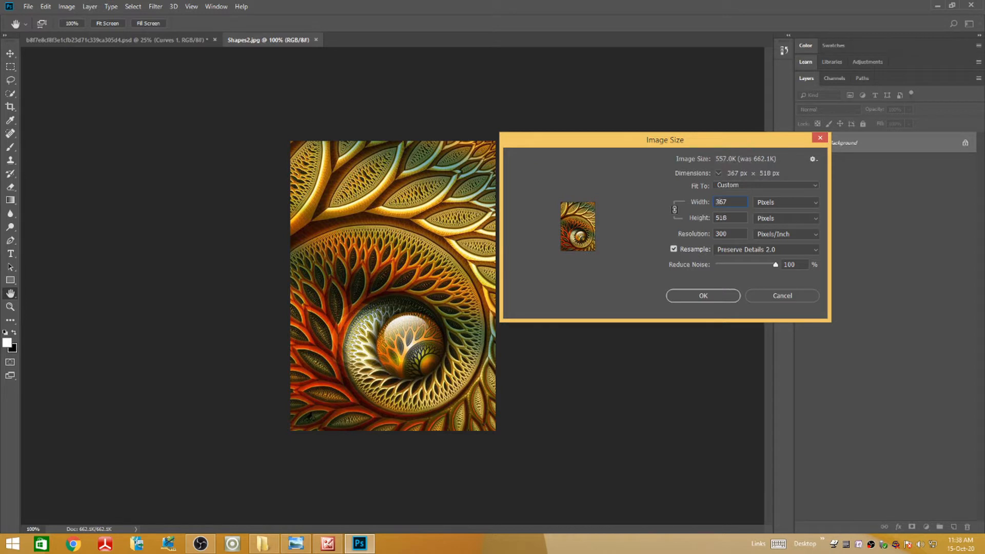
pyautogui.write('0')
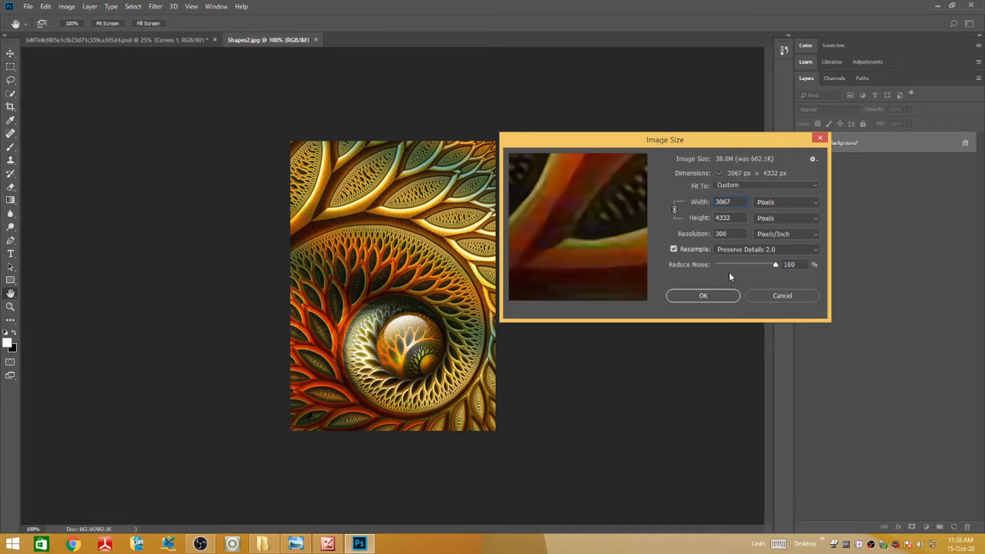
pyautogui.moveTo(576, 268)
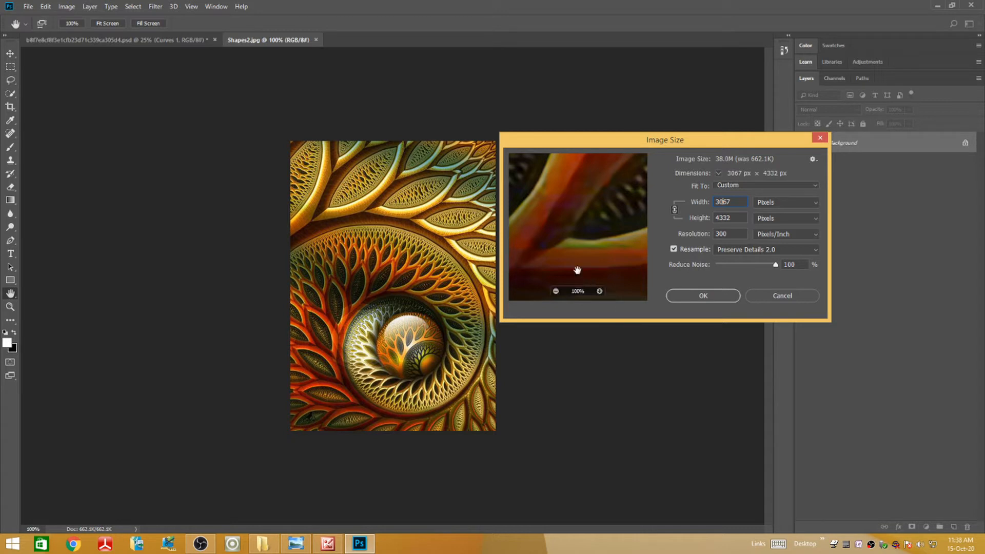
pyautogui.click(556, 292)
pyautogui.click(555, 291)
pyautogui.click(555, 292)
pyautogui.click(555, 292)
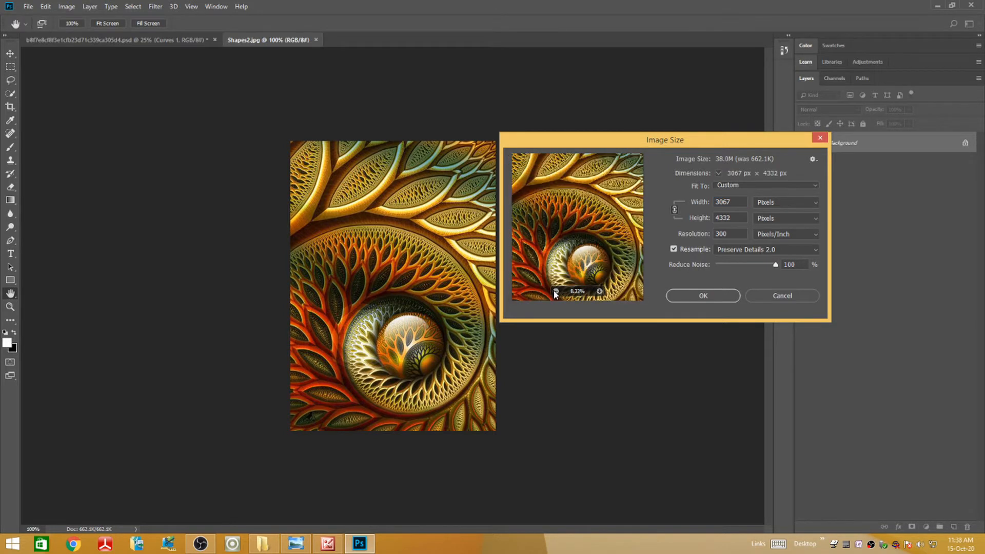
pyautogui.click(702, 296)
# Step: Move the enlarged texture into the dress document as a new layer and position it over the dress
pyautogui.press('z')
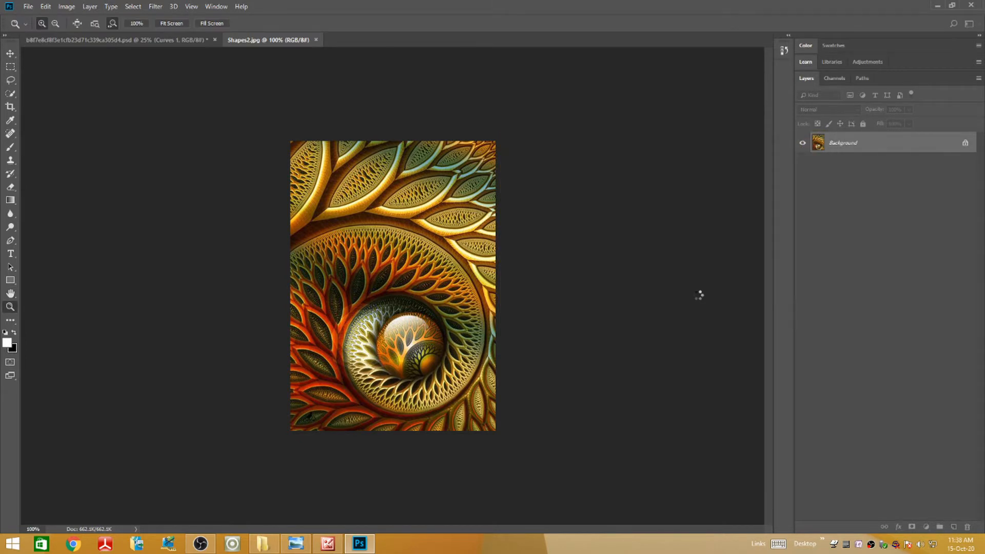
pyautogui.keyDown('alt'); pyautogui.click(426, 271); pyautogui.keyUp('alt')
pyautogui.keyDown('alt'); pyautogui.click(426, 270); pyautogui.keyUp('alt')
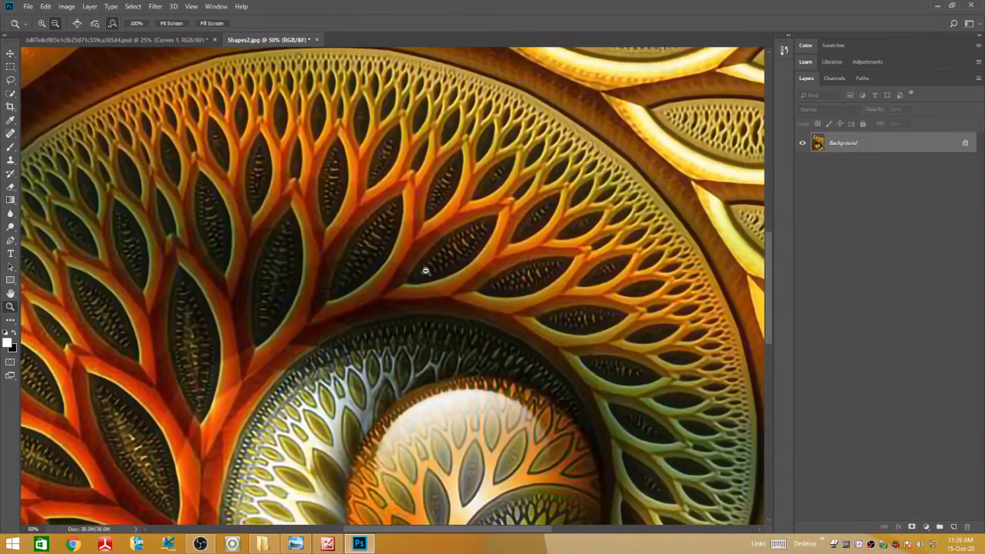
pyautogui.keyDown('alt'); pyautogui.click(426, 271); pyautogui.keyUp('alt')
pyautogui.keyDown('alt'); pyautogui.click(425, 271); pyautogui.keyUp('alt')
pyautogui.keyDown('alt'); pyautogui.click(426, 271); pyautogui.keyUp('alt')
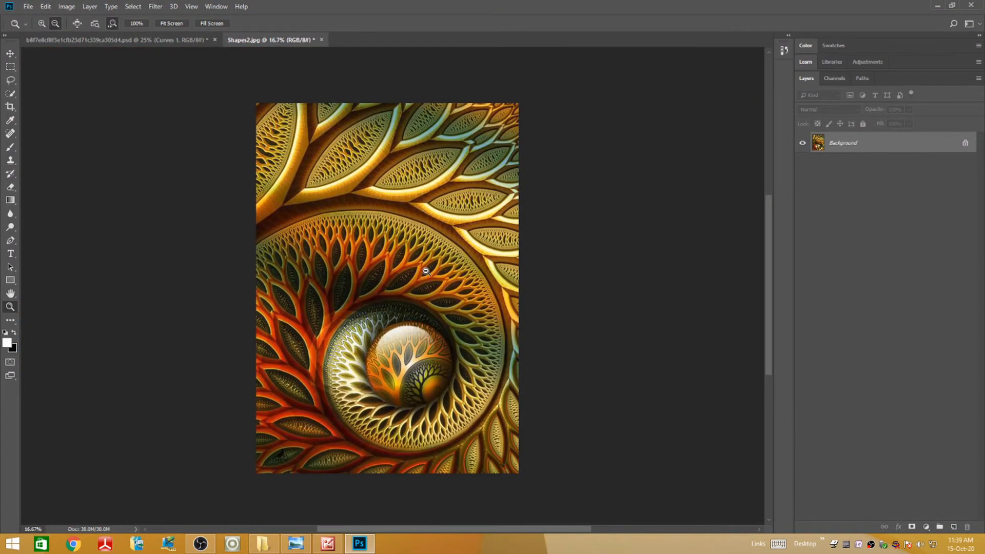
pyautogui.keyDown('alt'); pyautogui.click(426, 271); pyautogui.keyUp('alt')
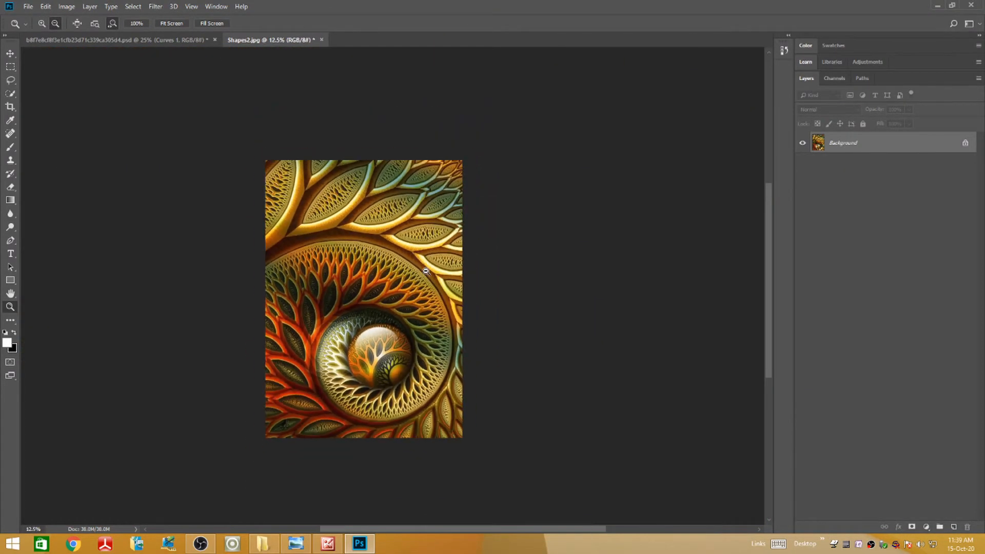
pyautogui.click(10, 54)
pyautogui.moveTo(370, 277); pyautogui.dragTo(430, 210)
pyautogui.moveTo(517, 249); pyautogui.dragTo(349, 268)
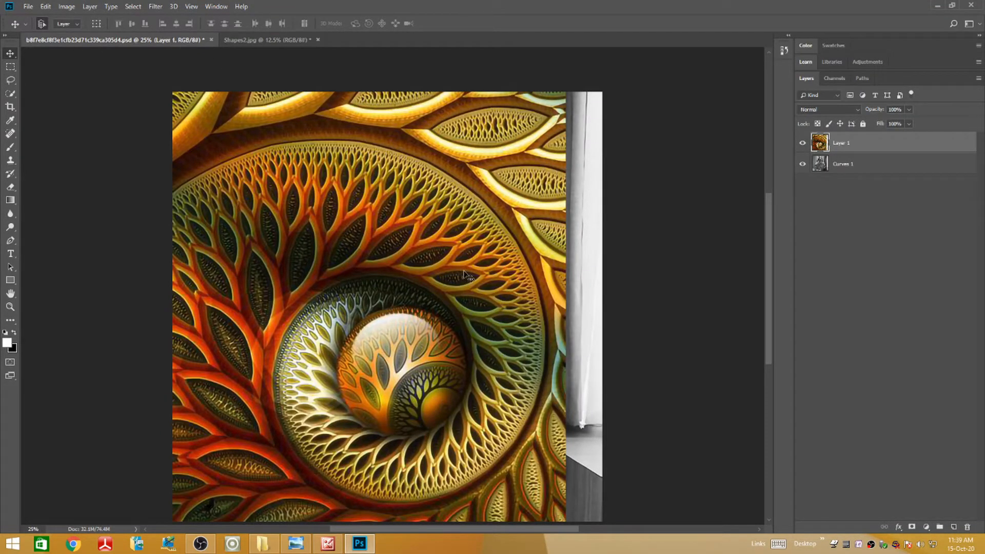
pyautogui.moveTo(429, 264); pyautogui.dragTo(442, 264)
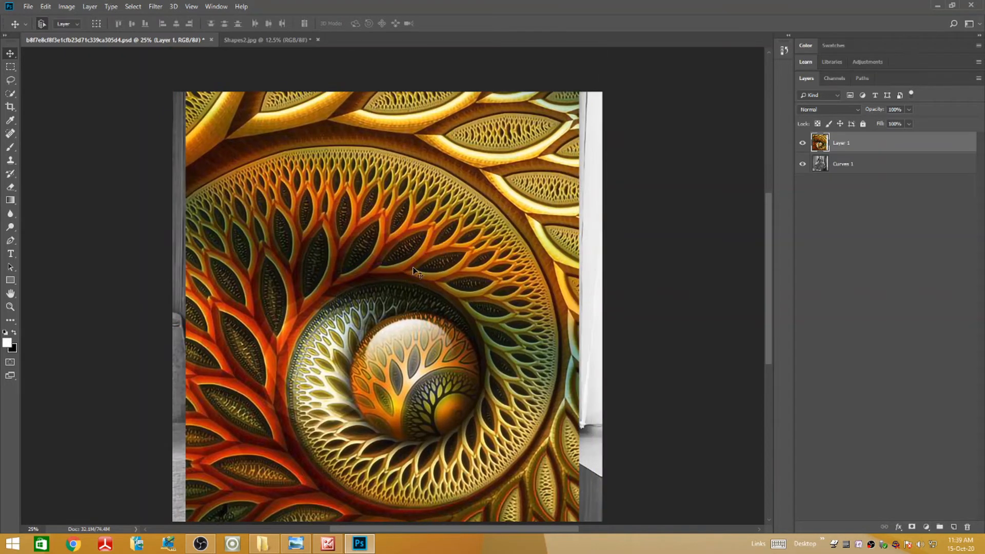
# Step: Compare the photo with and without the texture layer, and leave the texture layer hidden
pyautogui.click(803, 143)
pyautogui.click(803, 145)
pyautogui.click(803, 146)
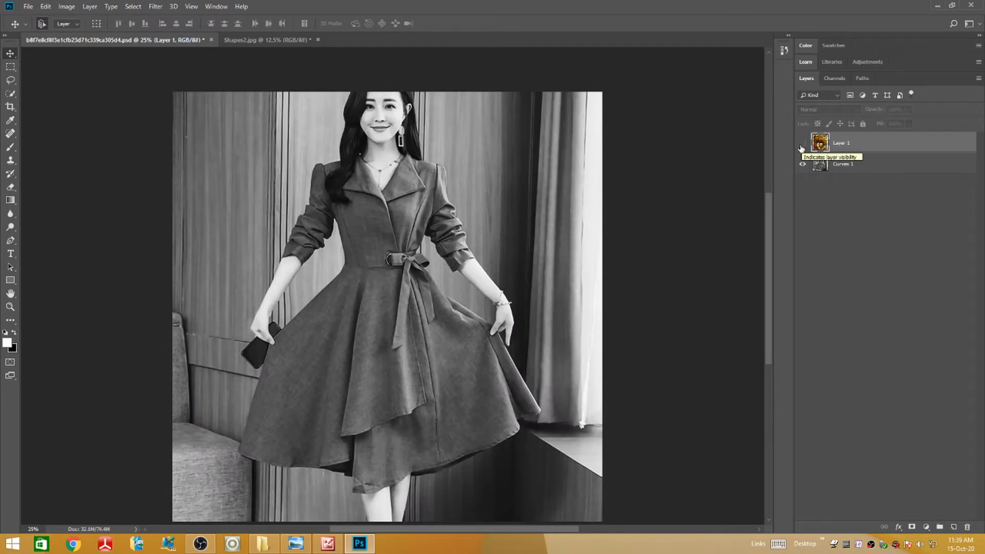
pyautogui.click(802, 146)
pyautogui.click(801, 148)
# Step: Start a Pen path at the collar tip by the earring and trace the shoulder line below the hair to the sleeve top
pyautogui.scroll(1, 400, 149)
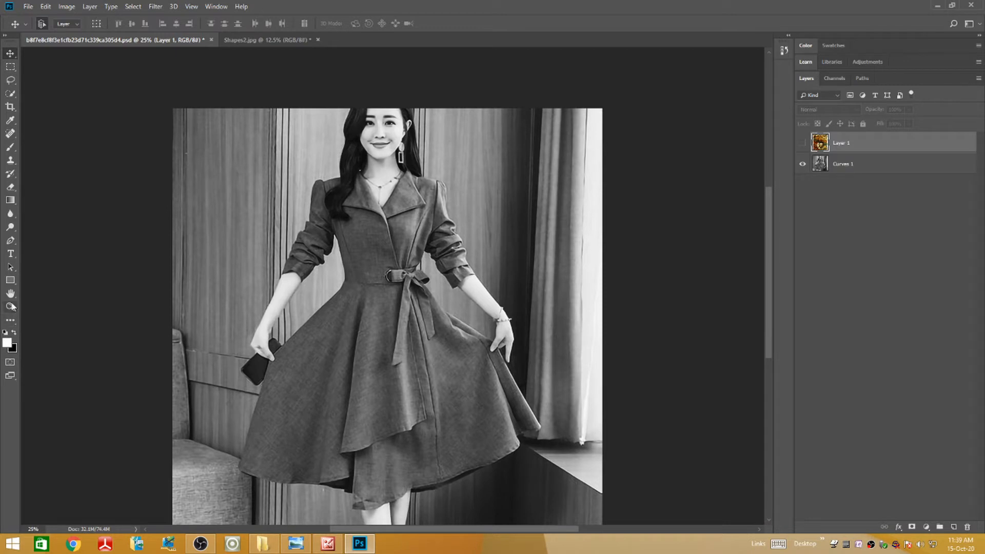
pyautogui.click(12, 241)
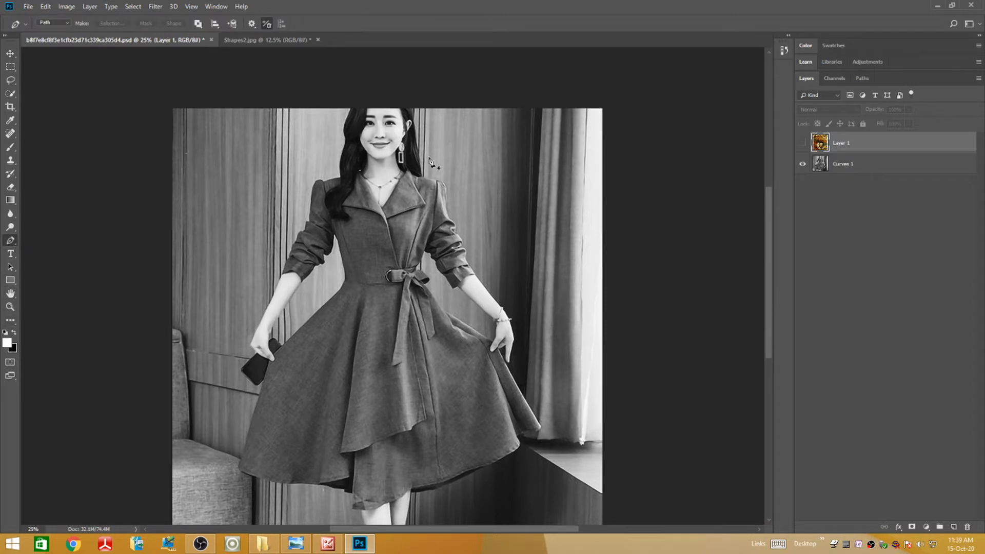
pyautogui.press('z')
pyautogui.click(401, 166)
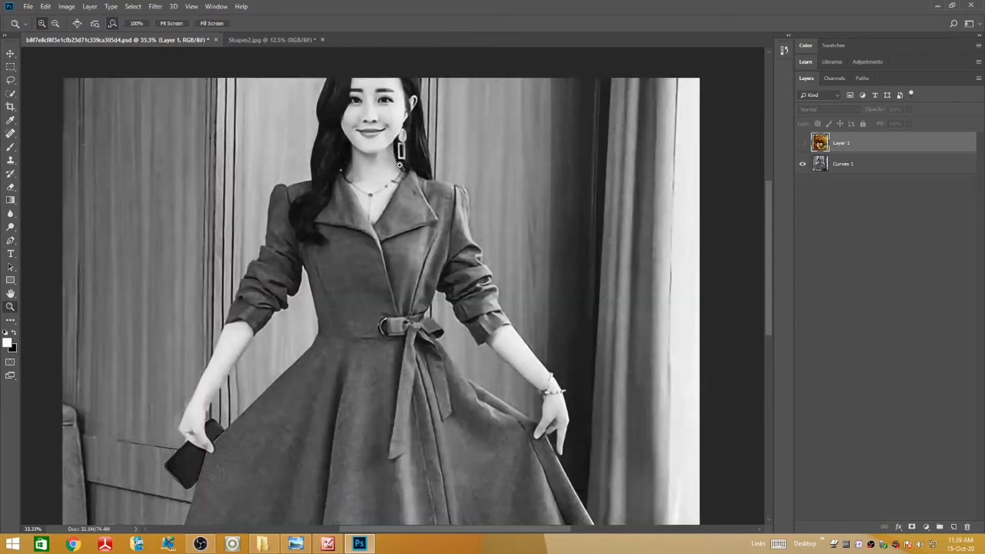
pyautogui.click(401, 166)
pyautogui.click(401, 166)
pyautogui.click(400, 166)
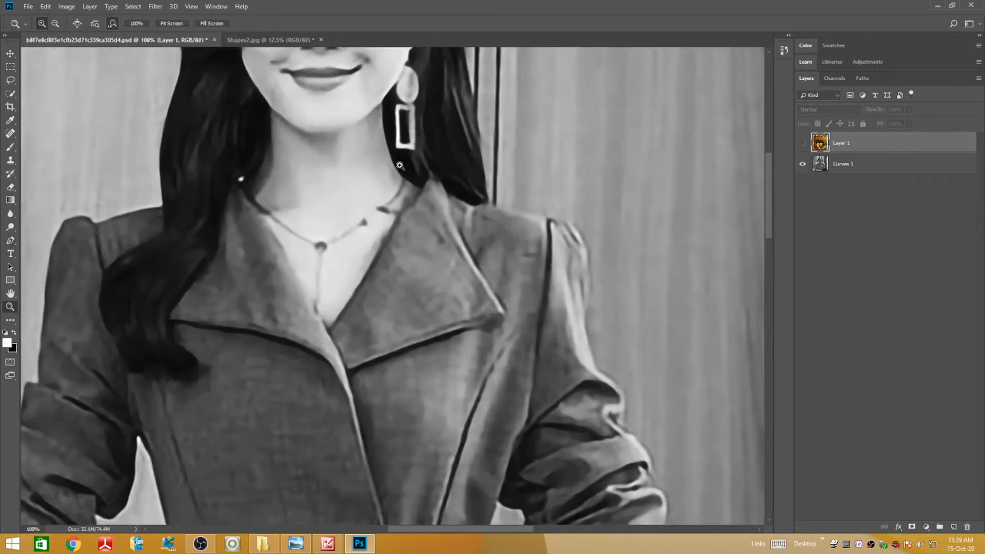
pyautogui.scroll(-1, 400, 166)
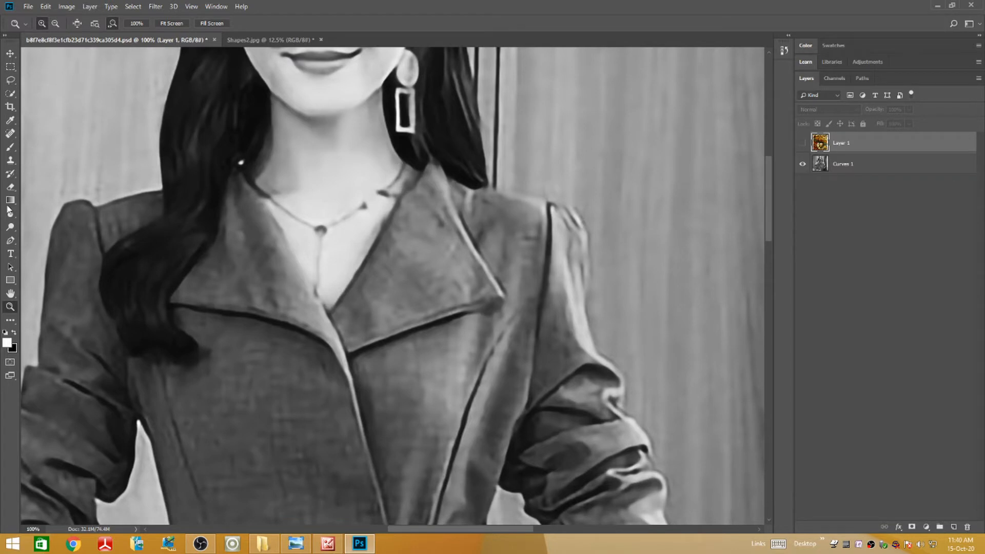
pyautogui.click(10, 240)
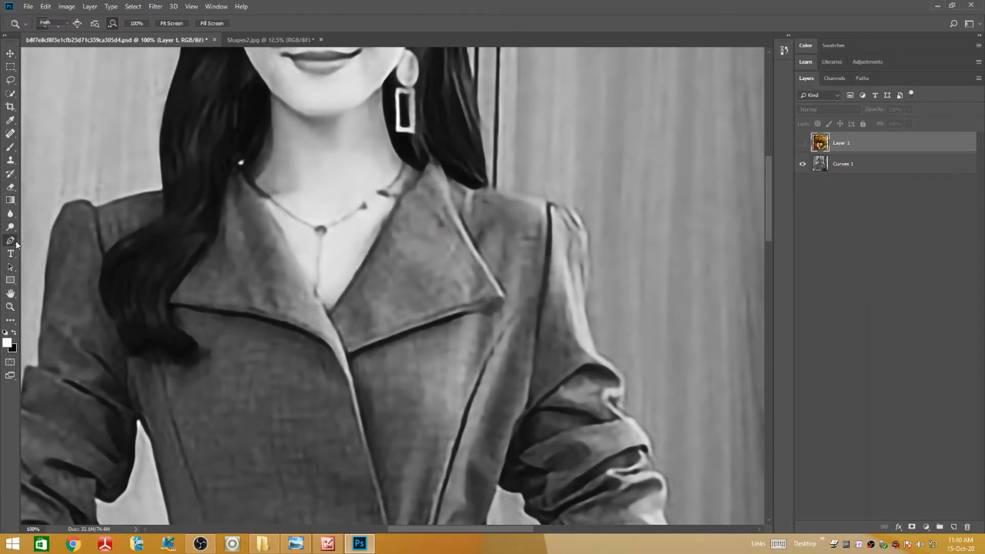
pyautogui.click(431, 154)
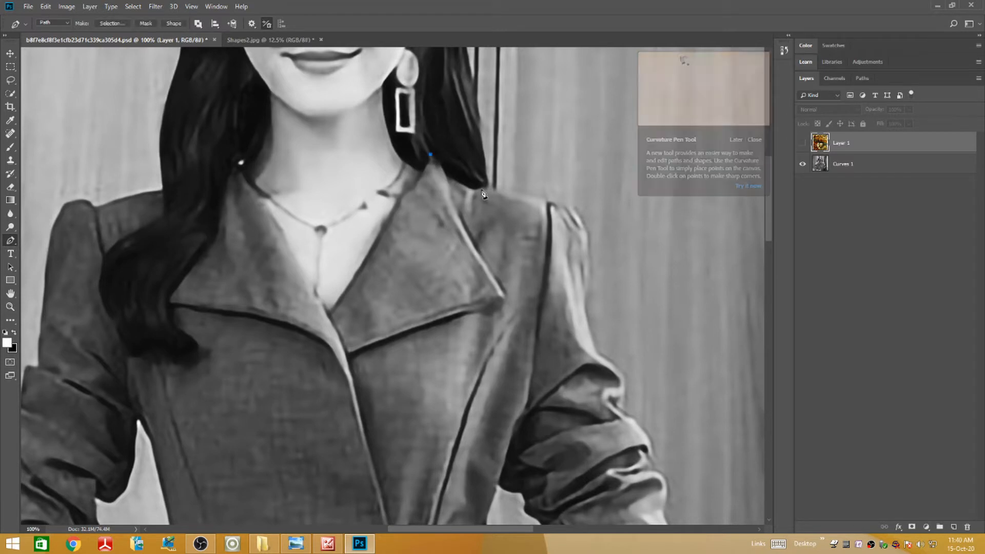
pyautogui.moveTo(487, 186); pyautogui.dragTo(509, 187)
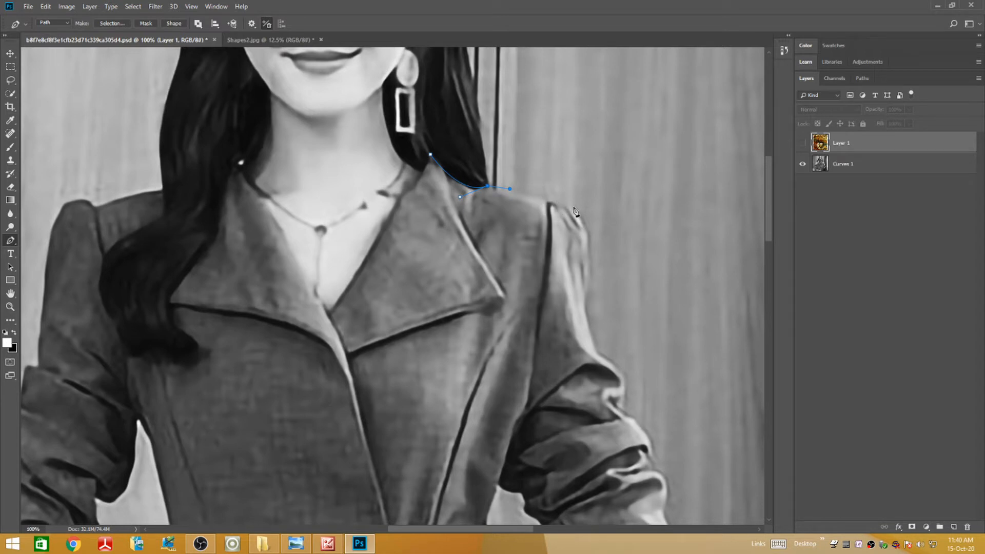
pyautogui.moveTo(574, 206); pyautogui.dragTo(584, 220)
# Step: Continue the path down the outer edge of the model's left upper sleeve to the first folds at the elbow
pyautogui.scroll(-2, 593, 254)
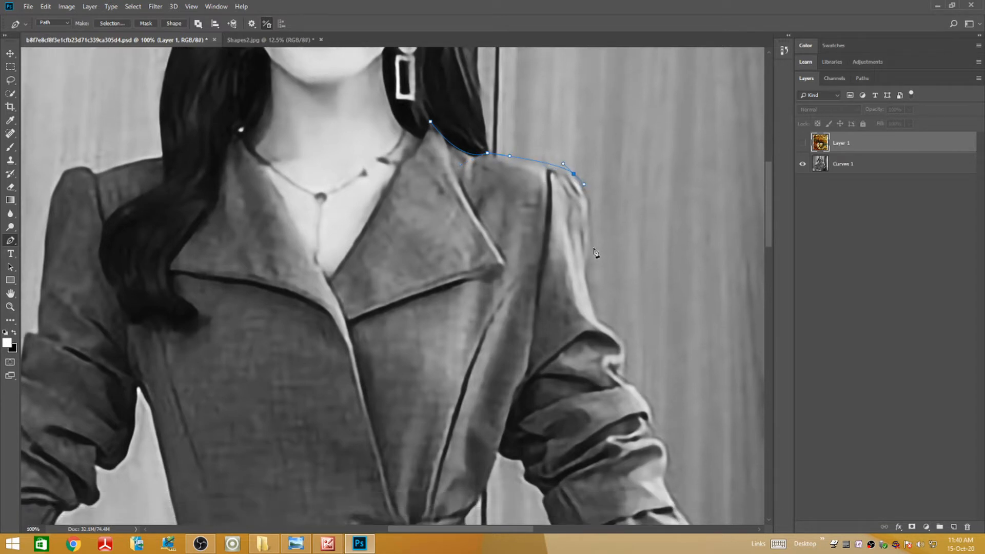
pyautogui.moveTo(589, 275); pyautogui.dragTo(578, 348)
pyautogui.moveTo(579, 350); pyautogui.dragTo(591, 307)
pyautogui.scroll(-3, 596, 319)
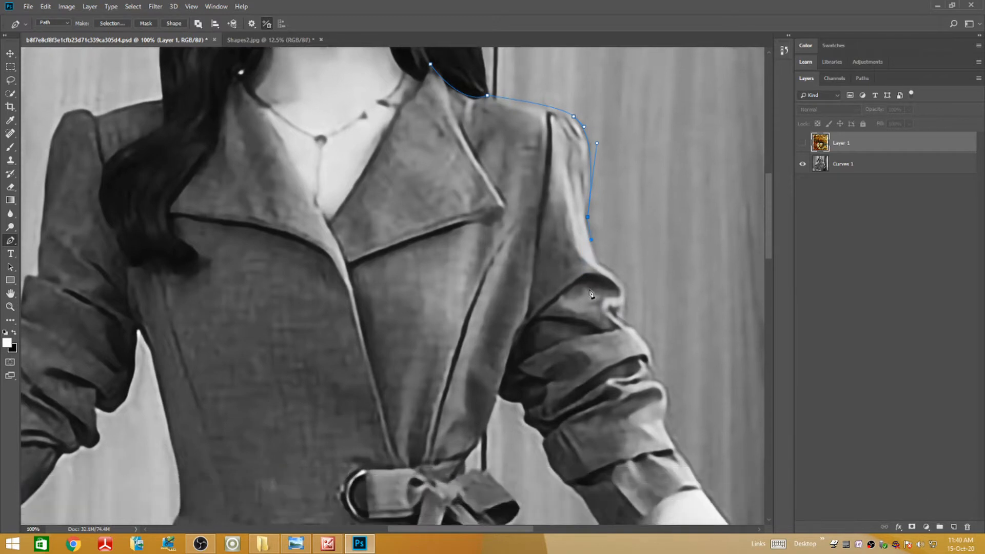
pyautogui.scroll(-2, 627, 279)
pyautogui.moveTo(625, 225); pyautogui.dragTo(674, 289)
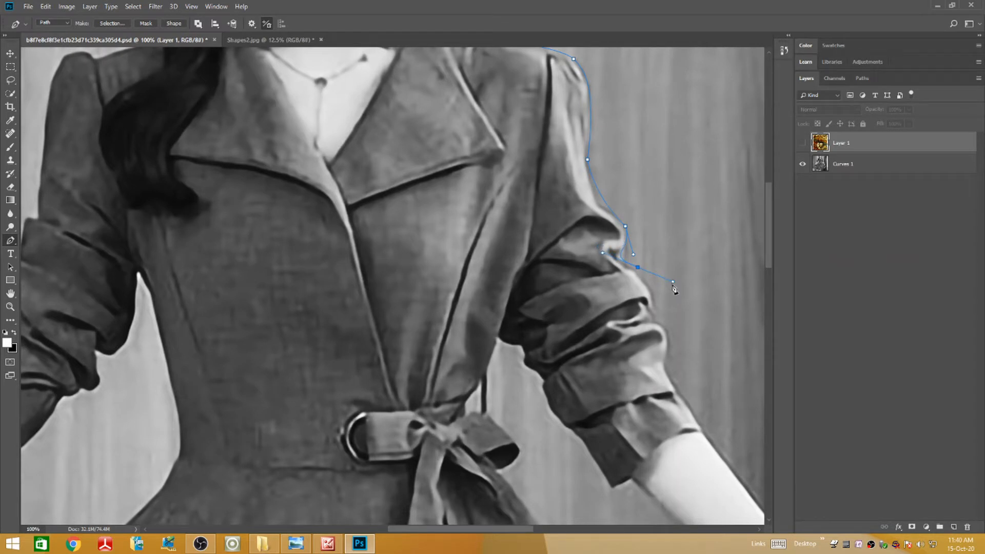
# Step: Trace the outer edge of the gathered sleeve folds down to the outer corner of the cuff
pyautogui.click(655, 301)
pyautogui.scroll(-2, 663, 317)
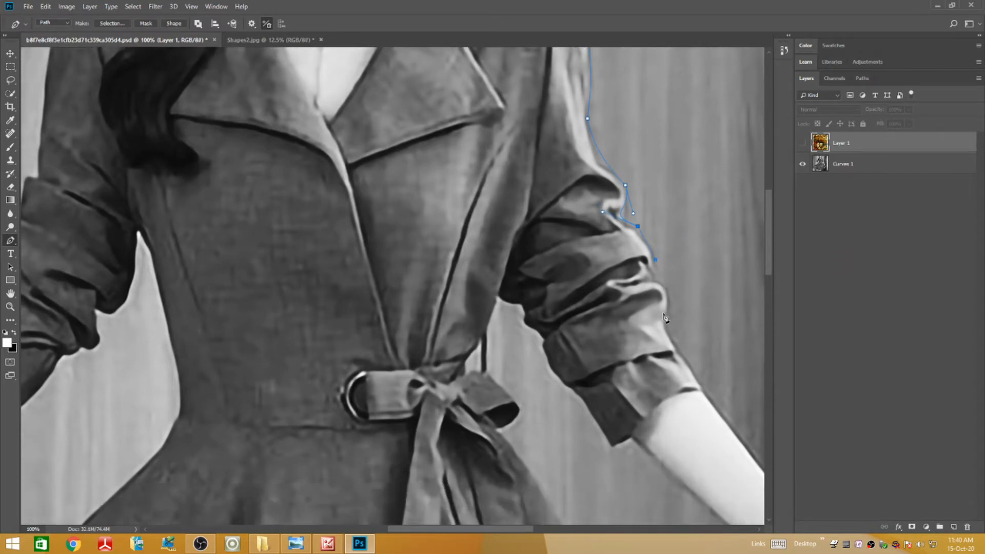
pyautogui.moveTo(664, 284); pyautogui.dragTo(680, 295)
pyautogui.moveTo(668, 319); pyautogui.dragTo(687, 364)
pyautogui.hotkey('ctrl', 'z')
pyautogui.click(703, 387)
# Step: Trace the path across the cuff, up the inner sleeve to the underarm, and down the bodice side toward the waist
pyautogui.moveTo(649, 418); pyautogui.dragTo(624, 453)
pyautogui.moveTo(572, 392); pyautogui.dragTo(530, 316)
pyautogui.moveTo(524, 314); pyautogui.dragTo(495, 331)
pyautogui.scroll(-3, 498, 303)
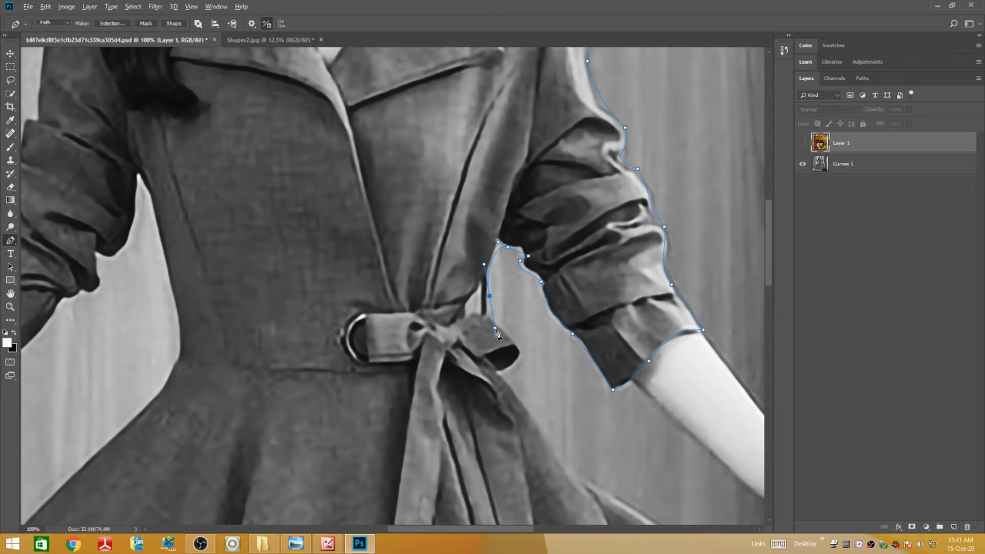
# Step: Continue the path around the outer loop of the waist bow to where it meets the skirt
pyautogui.scroll(-3, 518, 285)
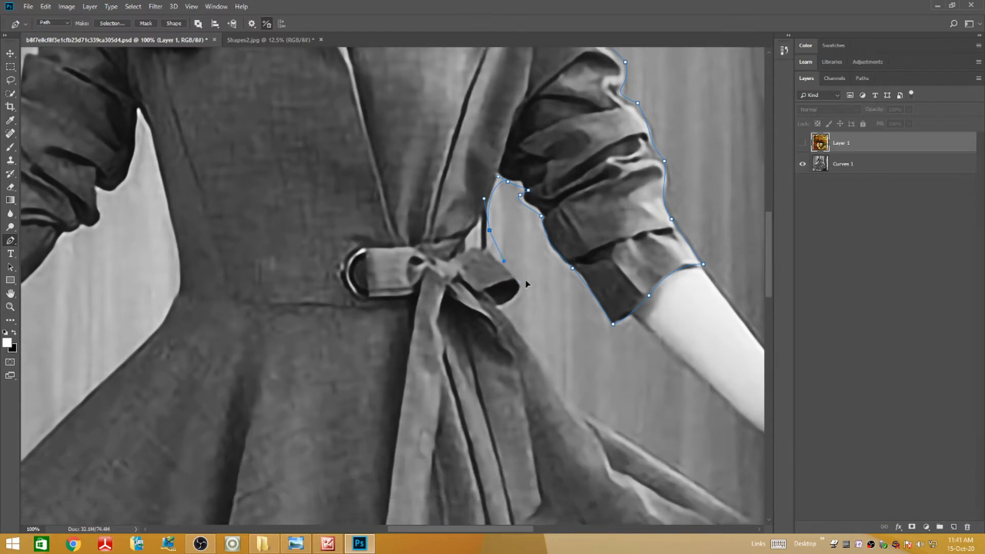
pyautogui.moveTo(517, 278); pyautogui.dragTo(551, 313)
pyautogui.scroll(-2, 550, 314)
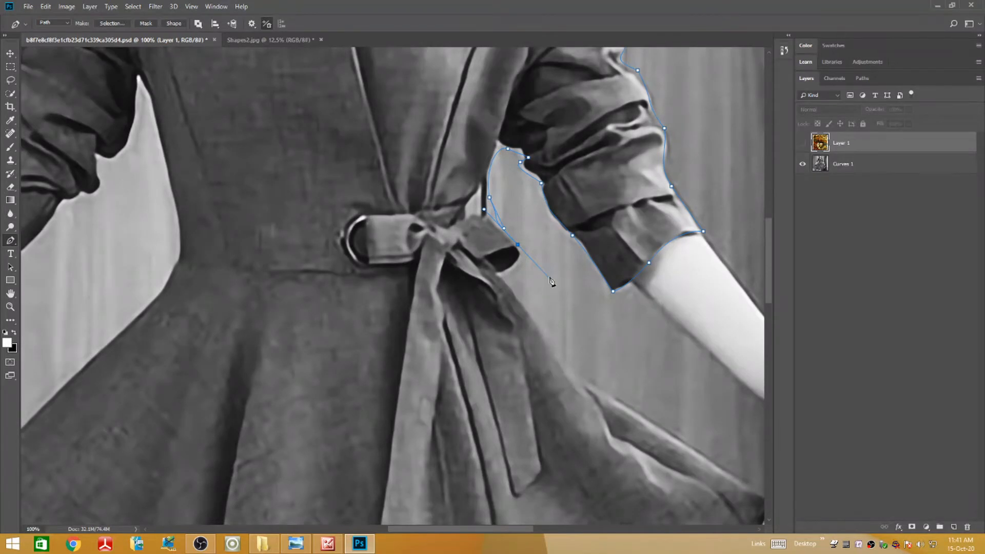
pyautogui.moveTo(551, 281); pyautogui.dragTo(518, 265)
pyautogui.click(500, 274)
pyautogui.scroll(-1, 497, 279)
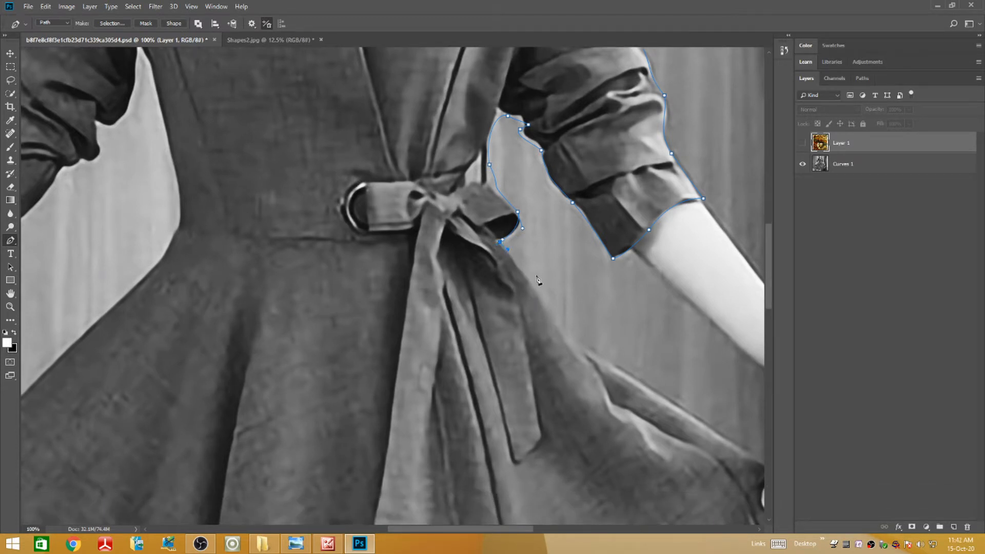
# Step: Trace the skirt's upper edge from the bow to the hand holding it, and follow the path around the thumb
pyautogui.moveTo(559, 313); pyautogui.dragTo(584, 351)
pyautogui.moveTo(677, 402); pyautogui.dragTo(701, 413)
pyautogui.moveTo(500, 528); pyautogui.dragTo(542, 514)
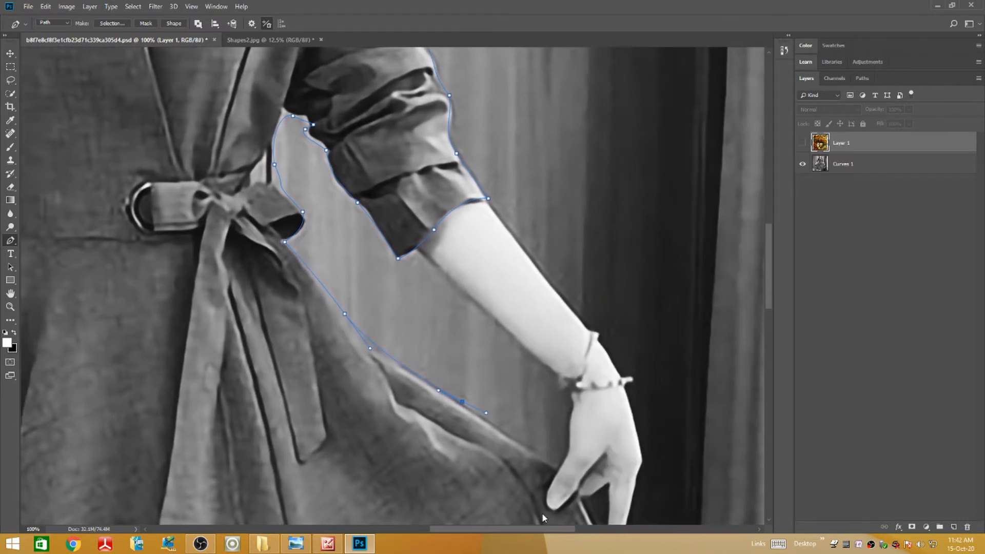
pyautogui.moveTo(768, 255); pyautogui.dragTo(771, 304)
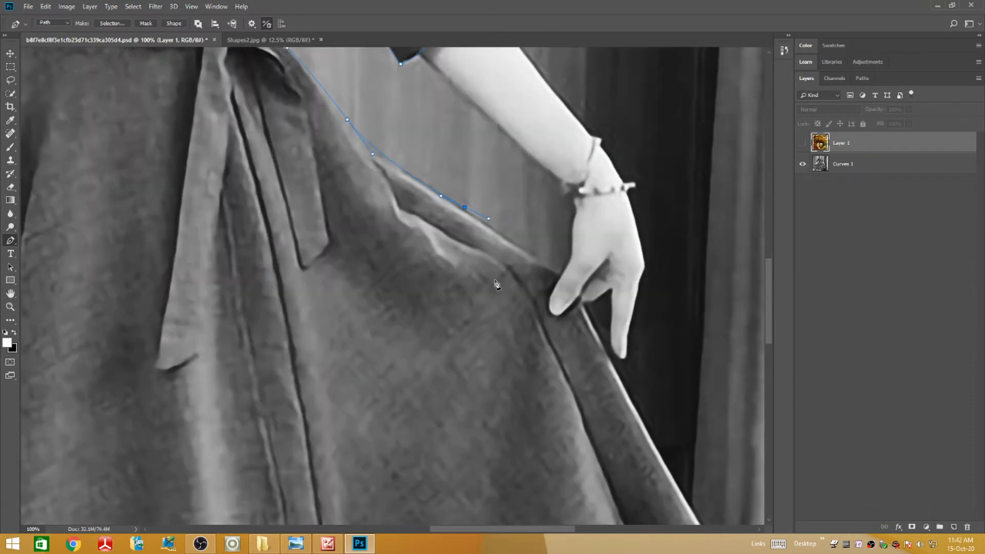
pyautogui.click(561, 272)
pyautogui.moveTo(554, 314); pyautogui.dragTo(580, 298)
pyautogui.scroll(-3, 587, 318)
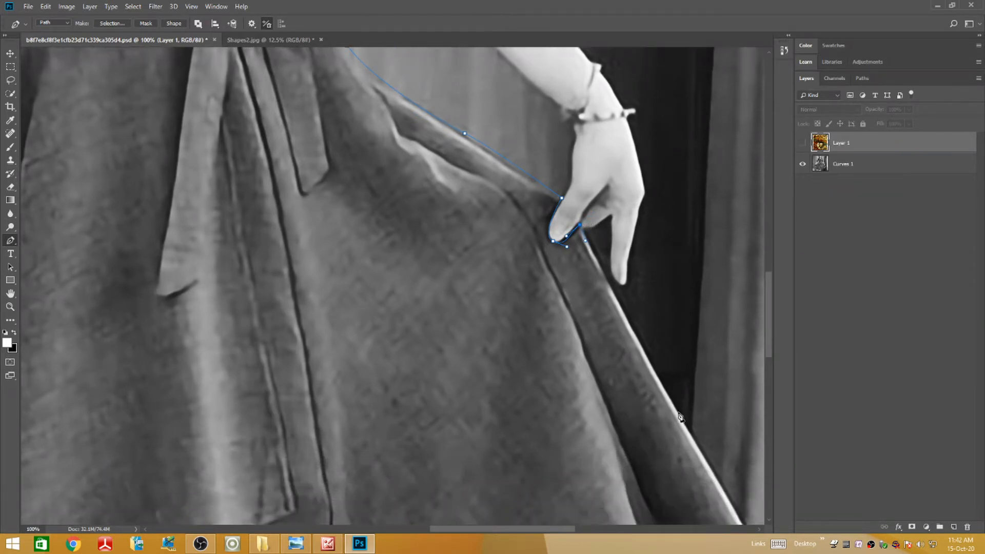
# Step: Trace the skirt's outer edge from the hand down to the tip of the outermost fold
pyautogui.click(680, 416)
pyautogui.moveTo(768, 333); pyautogui.dragTo(775, 376)
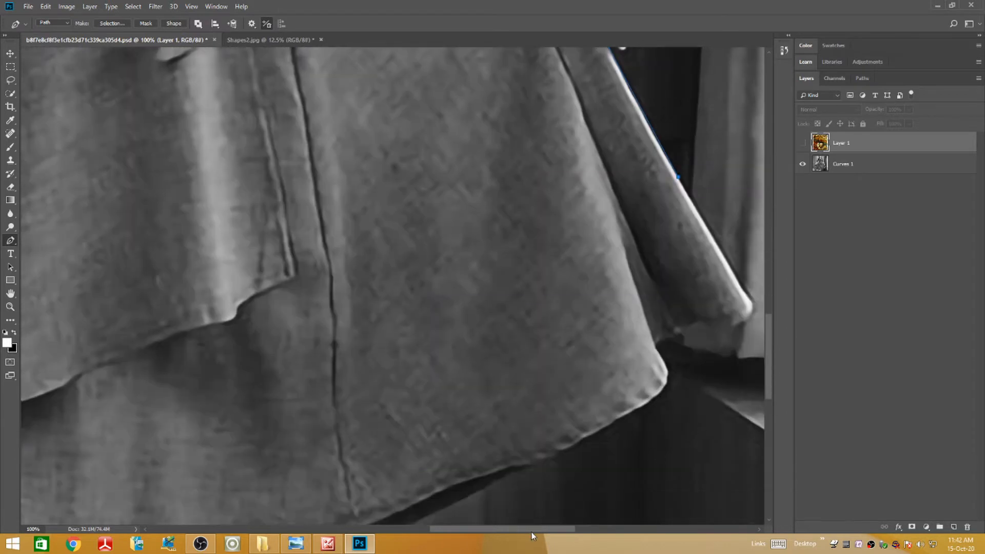
pyautogui.moveTo(533, 529); pyautogui.dragTo(538, 529)
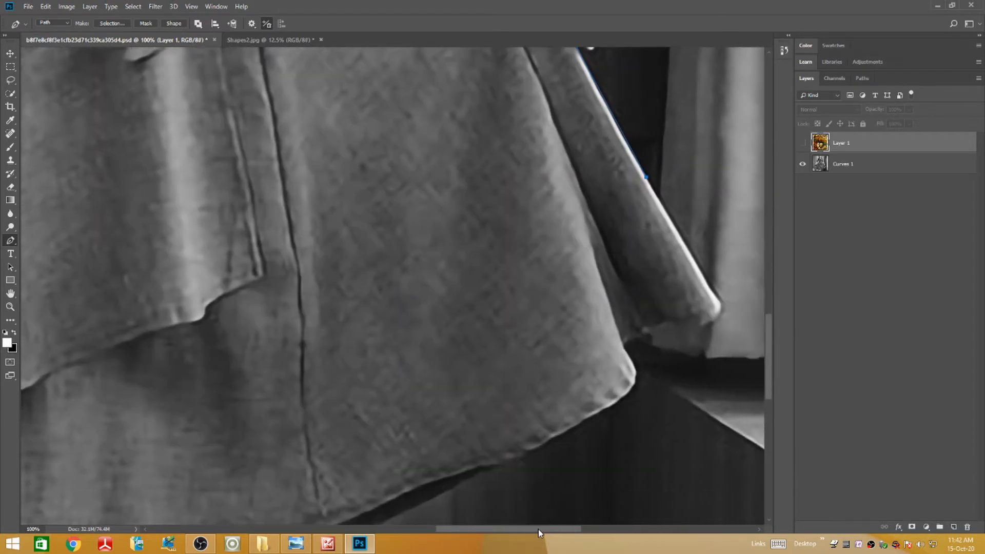
pyautogui.click(722, 305)
# Step: Continue the path under the outermost fold, into the notch, and around the rounded corner of the skirt's hem
pyautogui.moveTo(633, 338); pyautogui.dragTo(664, 409)
pyautogui.hotkey('ctrl', 'z')
pyautogui.click(625, 346)
pyautogui.moveTo(627, 394); pyautogui.dragTo(600, 409)
pyautogui.scroll(-3, 635, 327)
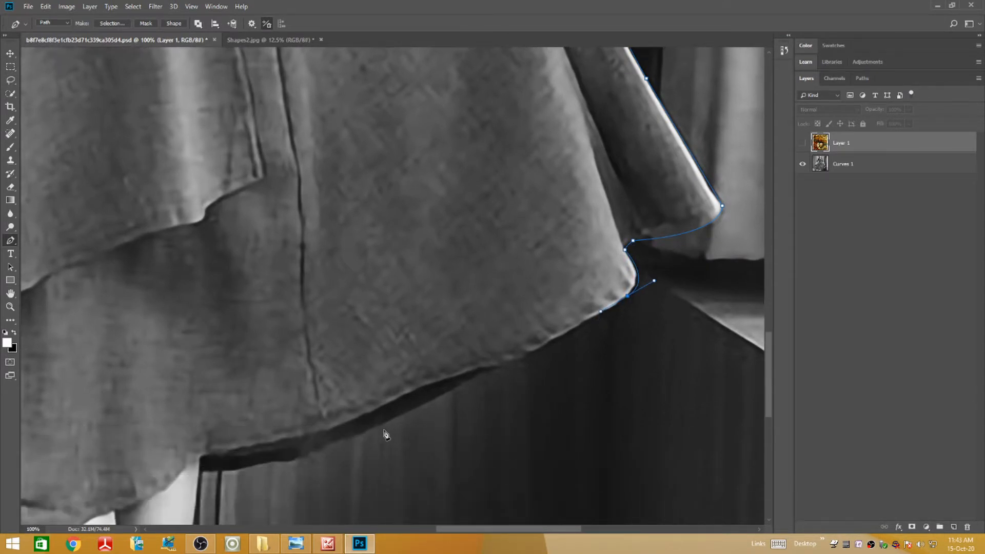
# Step: Trace the long curved hem, including its dark underside, up to the nearest leg
pyautogui.moveTo(378, 429); pyautogui.dragTo(340, 443)
pyautogui.moveTo(205, 471)
pyautogui.mouseDown()
pyautogui.moveTo(181, 471)
pyautogui.moveTo(213, 461)
pyautogui.mouseUp()
pyautogui.keyDown('alt'); pyautogui.click(205, 472); pyautogui.keyUp('alt')
pyautogui.scroll(-4, 380, 264)
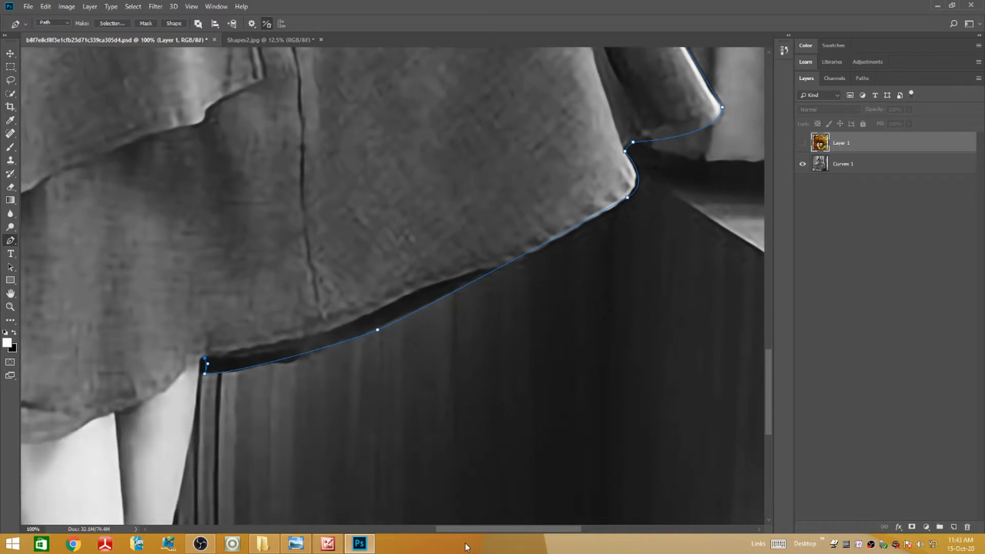
# Step: Trace the front panel's hem across the legs, up its side edge, and around the dark notch beside it
pyautogui.moveTo(459, 529); pyautogui.dragTo(388, 526)
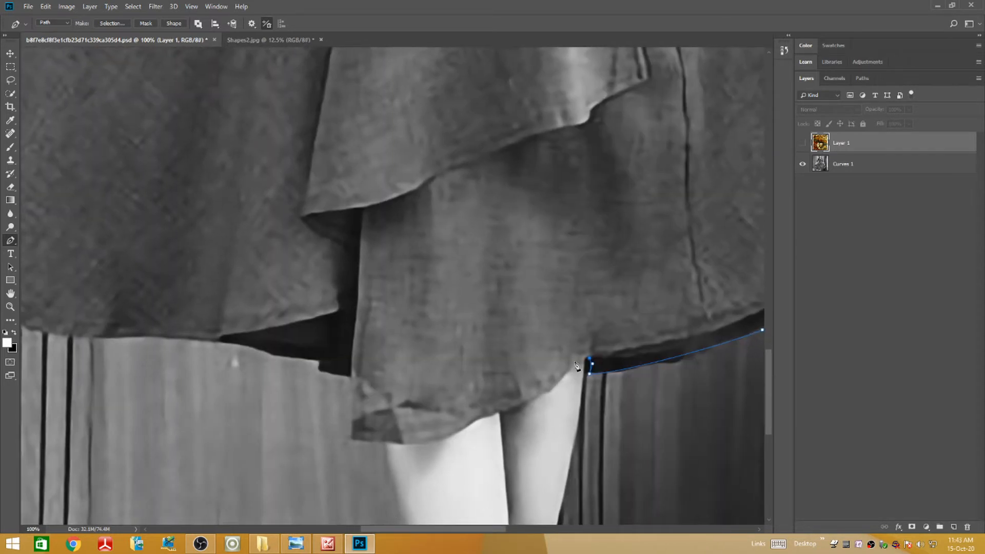
pyautogui.moveTo(481, 421); pyautogui.dragTo(420, 455)
pyautogui.moveTo(353, 442); pyautogui.dragTo(339, 440)
pyautogui.click(349, 377)
pyautogui.moveTo(313, 359); pyautogui.dragTo(305, 359)
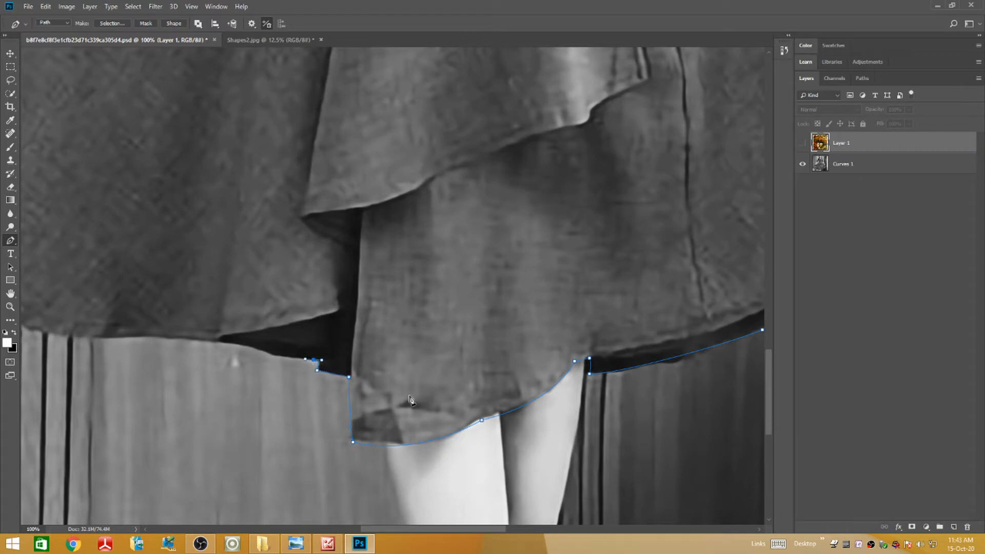
pyautogui.click(442, 524)
pyautogui.hotkey('ctrl', 'z')
# Step: Continue the path along the remaining hem, around the skirt's outer corner, and up its side edge to the clutch
pyautogui.moveTo(434, 529); pyautogui.dragTo(393, 529)
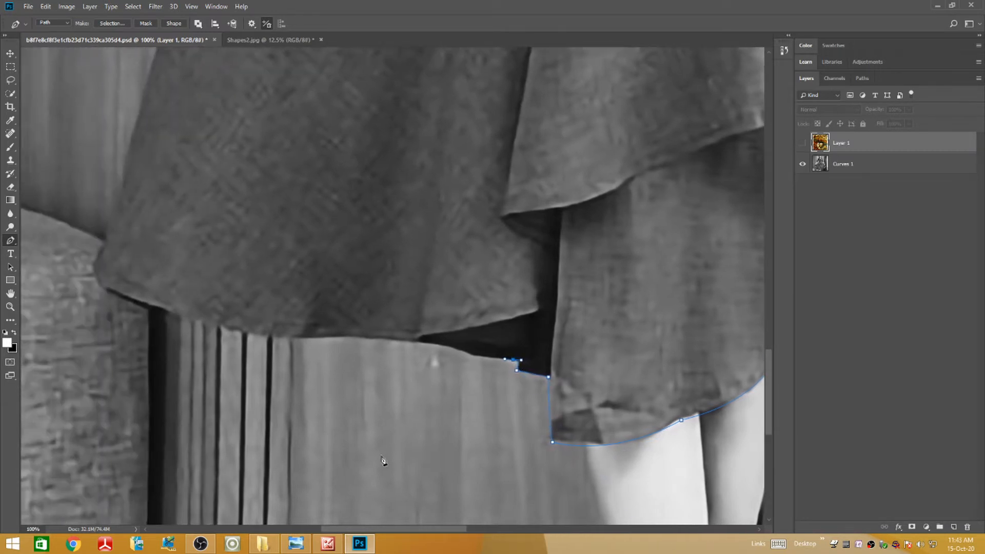
pyautogui.moveTo(278, 340); pyautogui.dragTo(173, 349)
pyautogui.moveTo(95, 281); pyautogui.dragTo(78, 263)
pyautogui.scroll(5, 141, 437)
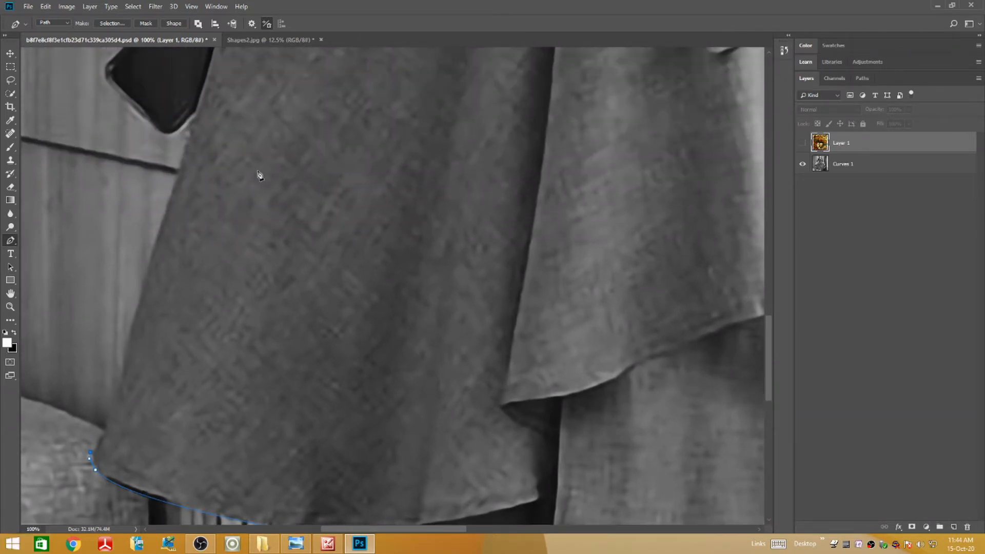
pyautogui.click(190, 127)
pyautogui.scroll(1, 244, 347)
pyautogui.scroll(2, 245, 347)
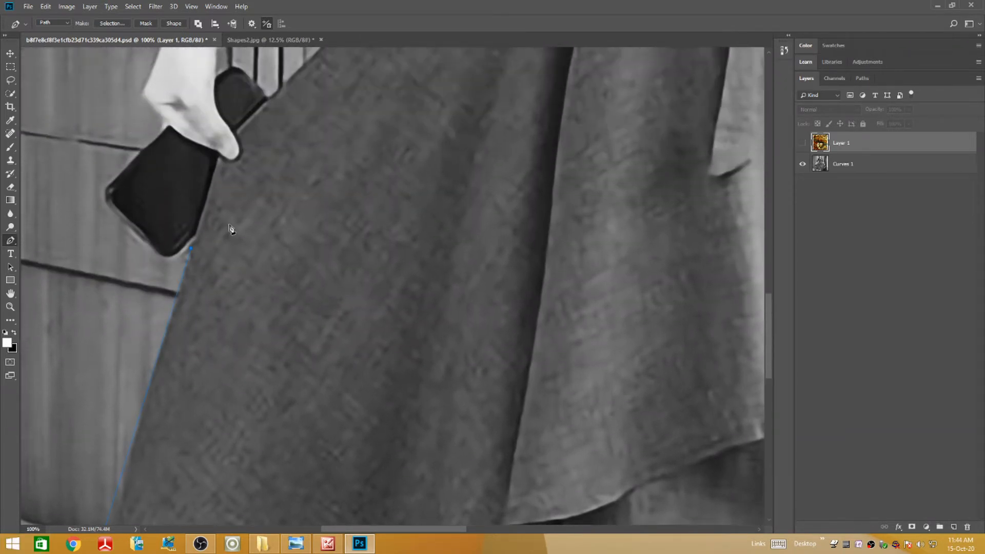
# Step: Follow the path along the clutch, around the thumb holding it, and out to the clutch's upper corner
pyautogui.click(218, 153)
pyautogui.moveTo(235, 133); pyautogui.dragTo(218, 89)
pyautogui.moveTo(252, 181); pyautogui.dragTo(249, 172)
pyautogui.scroll(1, 250, 171)
pyautogui.scroll(4, 252, 172)
pyautogui.scroll(2, 225, 208)
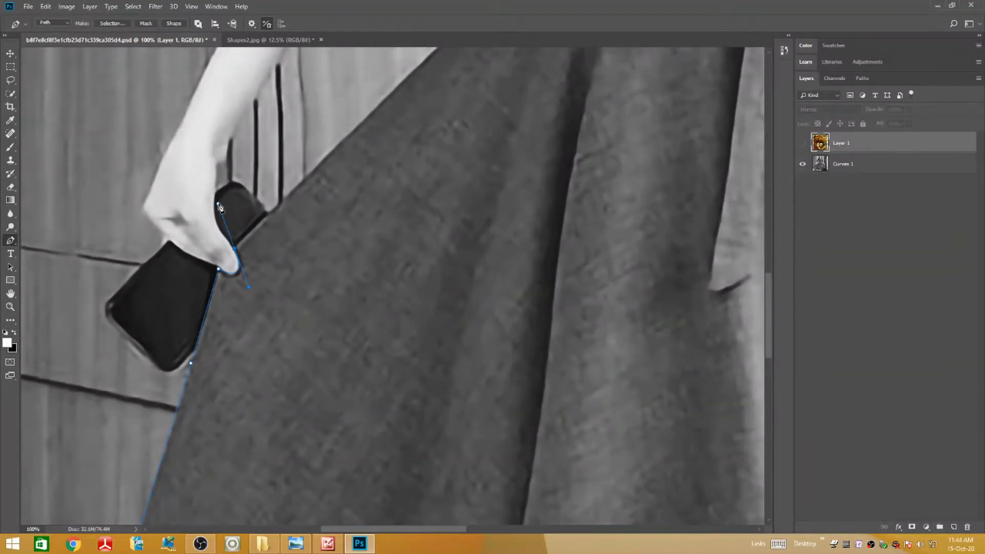
pyautogui.moveTo(219, 207); pyautogui.dragTo(263, 213)
# Step: Trace the skirt's sloping upper edge from the clutch to just below the waist
pyautogui.scroll(3, 264, 213)
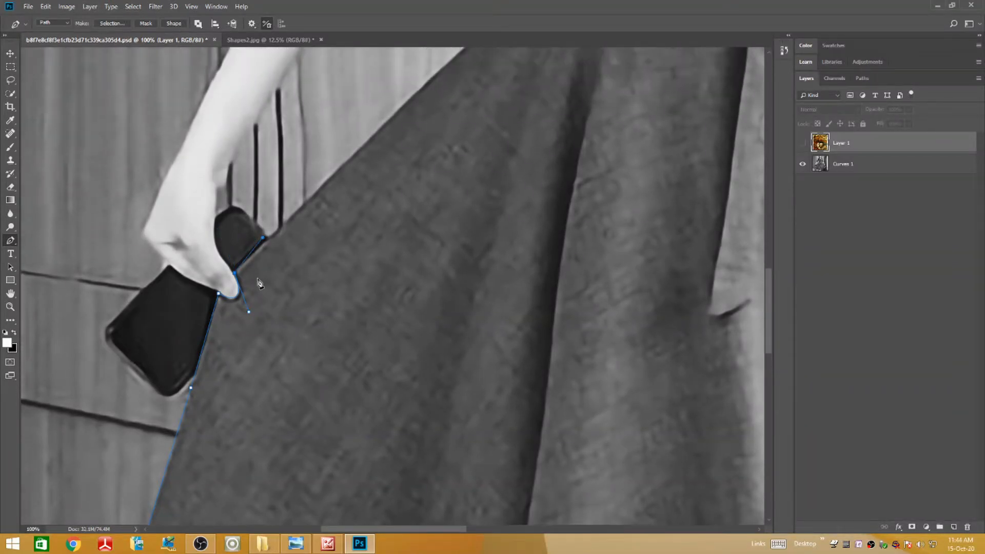
pyautogui.scroll(2, 282, 313)
pyautogui.scroll(3, 395, 236)
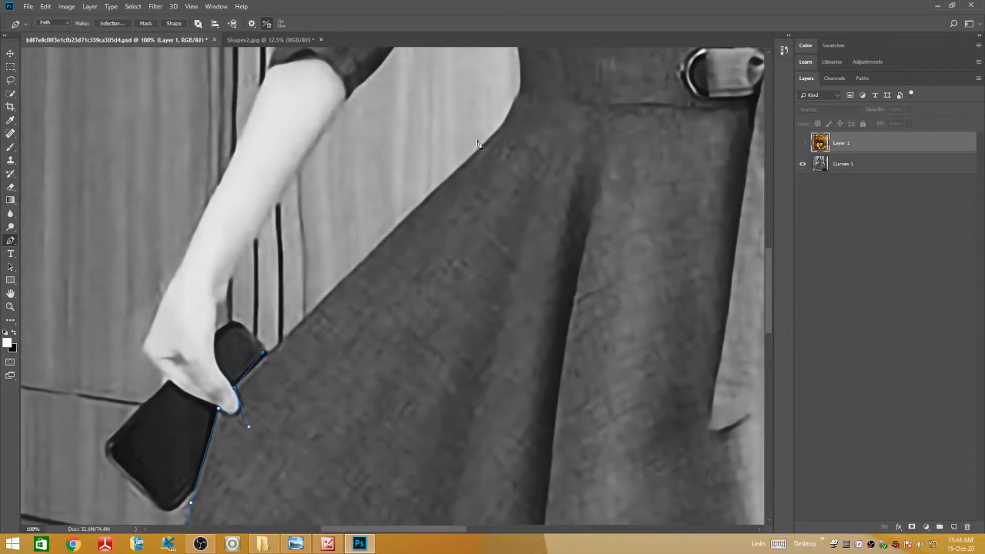
pyautogui.moveTo(488, 137); pyautogui.dragTo(498, 120)
pyautogui.scroll(5, 508, 153)
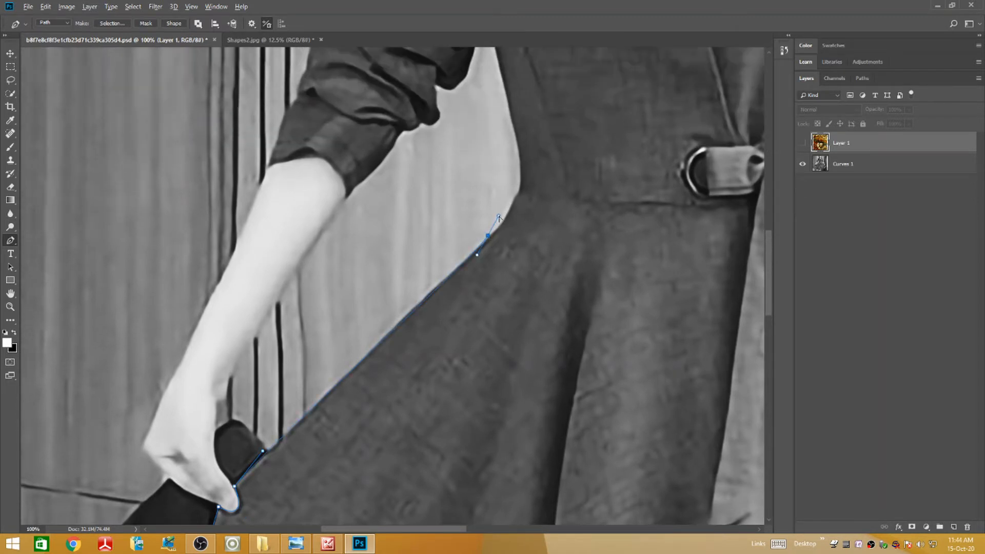
# Step: Curve the path around the waist and up the side of the bodice to the underarm
pyautogui.moveTo(508, 103); pyautogui.dragTo(488, 91)
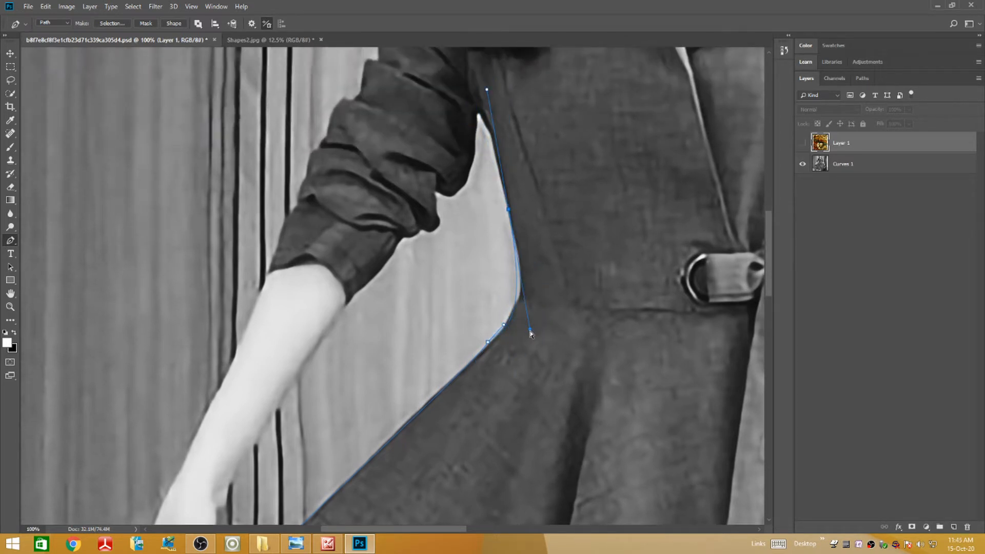
pyautogui.moveTo(531, 334); pyautogui.dragTo(533, 303)
pyautogui.scroll(2, 535, 329)
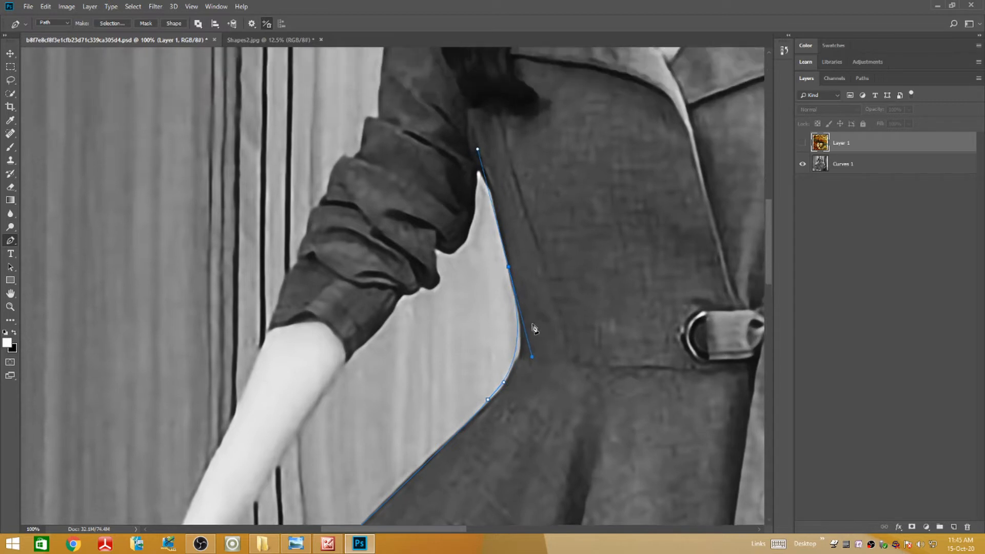
pyautogui.scroll(1, 534, 329)
pyautogui.click(482, 184)
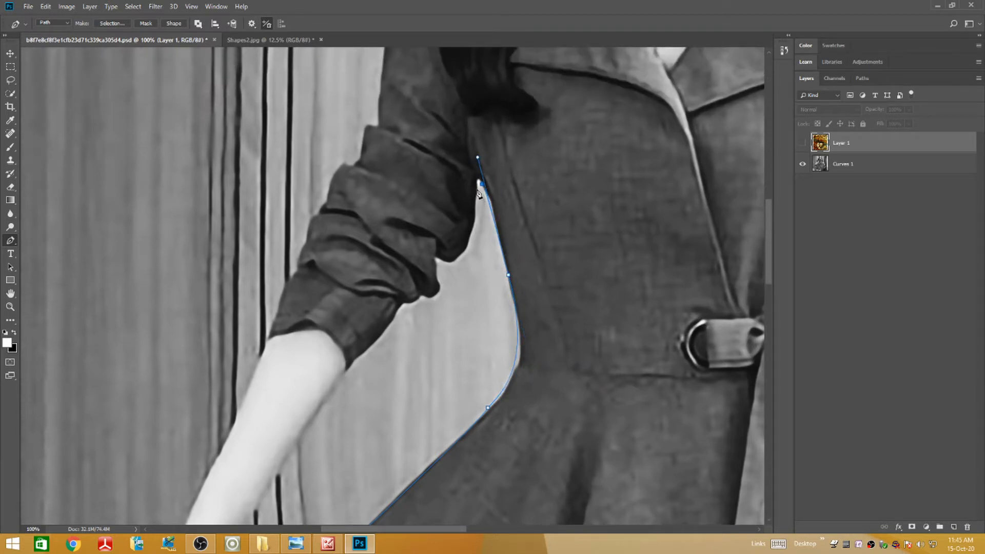
# Step: Trace the inner edge of the gathered sleeve from the underarm down around its lower folds
pyautogui.moveTo(478, 193); pyautogui.dragTo(475, 226)
pyautogui.moveTo(452, 263); pyautogui.dragTo(417, 296)
pyautogui.moveTo(487, 232); pyautogui.dragTo(477, 251)
pyautogui.moveTo(413, 282)
pyautogui.mouseDown()
pyautogui.moveTo(443, 264)
pyautogui.moveTo(435, 298)
pyautogui.moveTo(417, 306)
pyautogui.moveTo(412, 297)
pyautogui.mouseUp()
pyautogui.click(435, 257)
pyautogui.hotkey('ctrl', 'z')
pyautogui.click(425, 297)
# Step: Continue the path down to the cuff's inner corner and across the cuff opening to its outer corner
pyautogui.moveTo(396, 312); pyautogui.dragTo(390, 332)
pyautogui.moveTo(347, 371); pyautogui.dragTo(340, 379)
pyautogui.moveTo(307, 322); pyautogui.dragTo(290, 320)
pyautogui.click(269, 339)
# Step: Trace the outer edge of the gathered sleeve folds from the cuff up to the topmost fold
pyautogui.scroll(3, 295, 336)
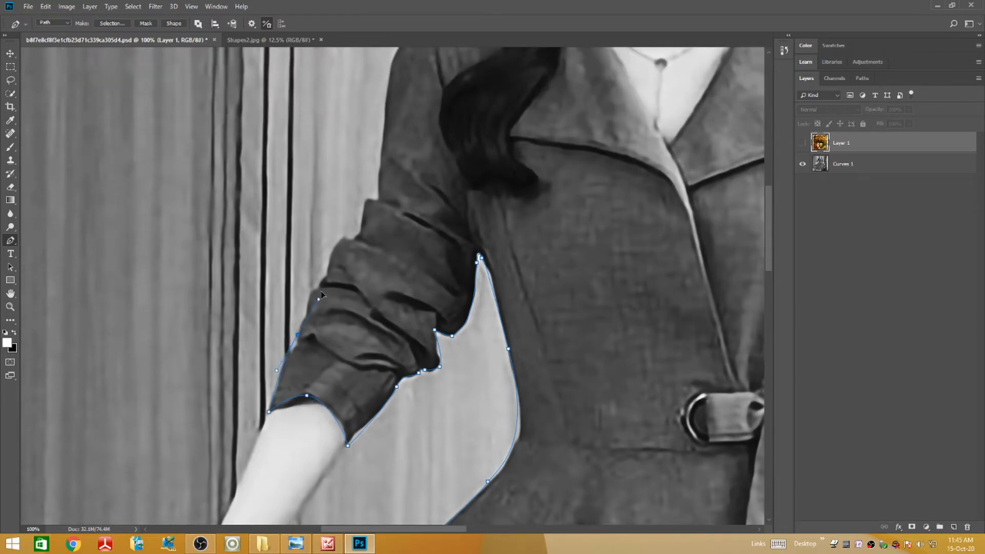
pyautogui.moveTo(328, 259); pyautogui.dragTo(367, 210)
pyautogui.moveTo(364, 208); pyautogui.dragTo(338, 235)
pyautogui.click(346, 235)
pyautogui.moveTo(363, 208); pyautogui.dragTo(366, 164)
pyautogui.scroll(3, 367, 167)
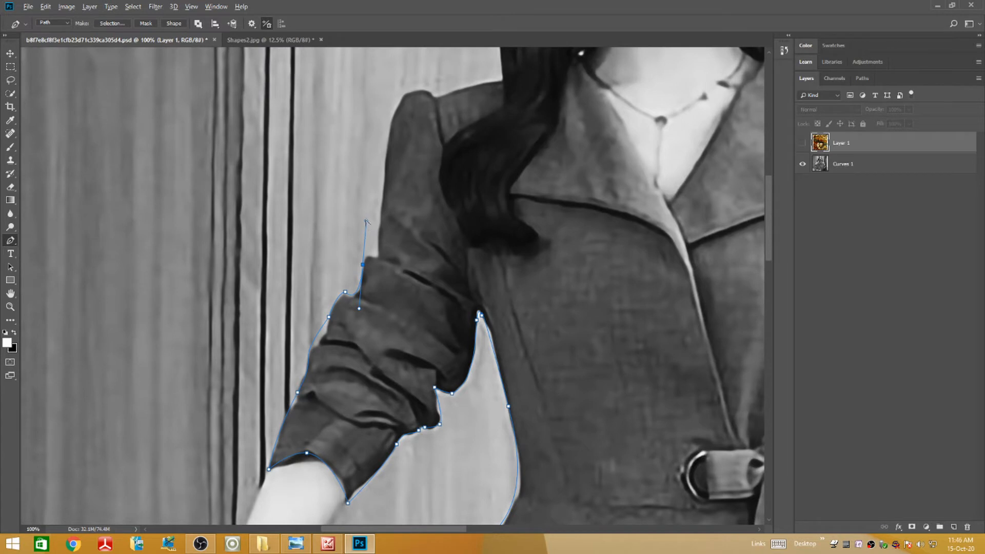
# Step: Continue the path up the smooth upper sleeve and over the shoulder to where it meets the hair
pyautogui.moveTo(366, 220); pyautogui.dragTo(368, 246)
pyautogui.moveTo(385, 261); pyautogui.dragTo(395, 263)
pyautogui.click(380, 192)
pyautogui.moveTo(411, 91); pyautogui.dragTo(435, 86)
pyautogui.click(434, 97)
pyautogui.moveTo(500, 80)
pyautogui.mouseDown()
pyautogui.moveTo(524, 85)
pyautogui.moveTo(504, 94)
pyautogui.mouseUp()
# Step: Route the path around the lock of hair over the bodice and up to the collar tip, excluding the hair
pyautogui.moveTo(470, 122); pyautogui.dragTo(435, 154)
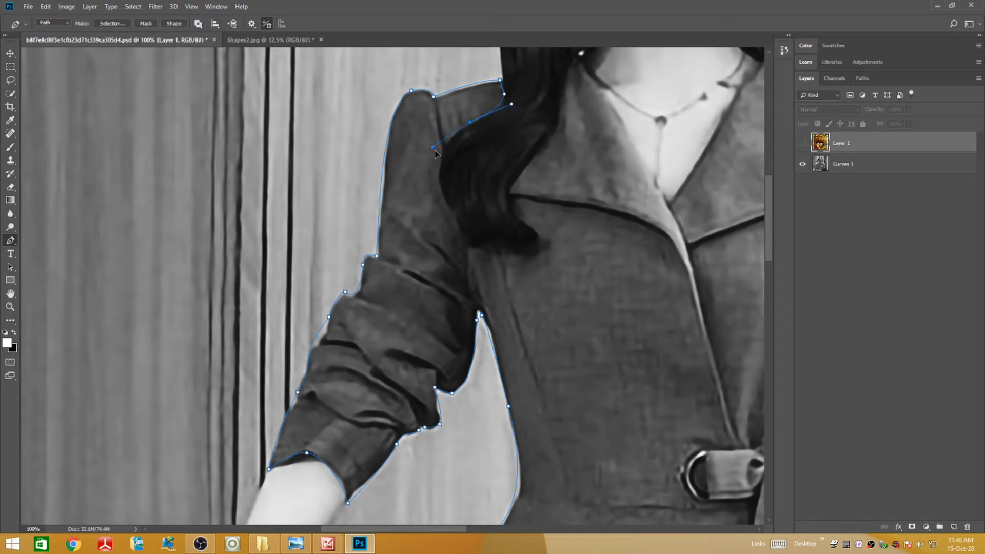
pyautogui.moveTo(452, 218); pyautogui.dragTo(480, 277)
pyautogui.click(469, 250)
pyautogui.moveTo(534, 259); pyautogui.dragTo(556, 269)
pyautogui.click(560, 267)
pyautogui.hotkey('ctrl', 'z')
pyautogui.moveTo(538, 234); pyautogui.dragTo(534, 228)
pyautogui.moveTo(520, 172); pyautogui.dragTo(593, 133)
# Step: Trace the V-neckline along both collar edges to close the dress path, and select the Curves 1 layer
pyautogui.scroll(3, 564, 154)
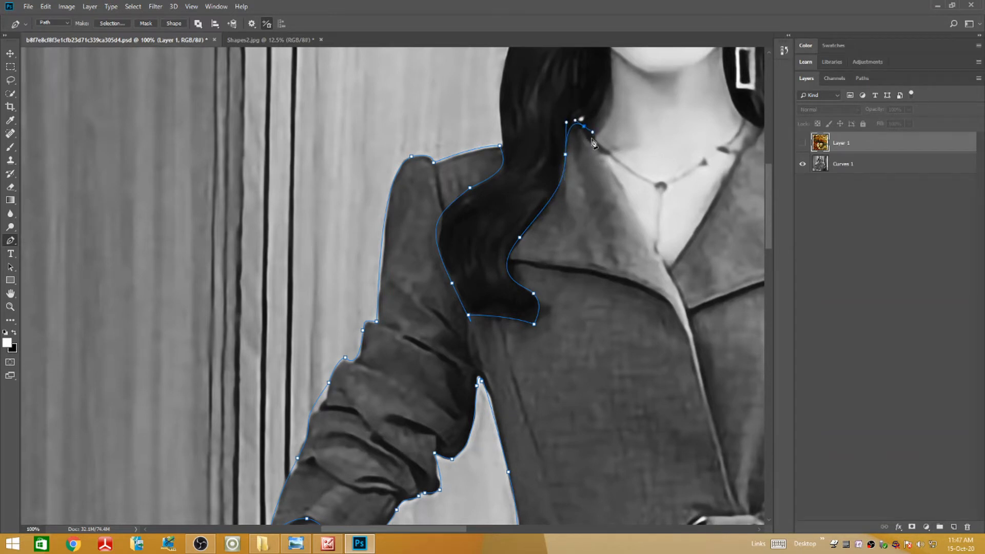
pyautogui.click(668, 267)
pyautogui.moveTo(437, 529); pyautogui.dragTo(481, 532)
pyautogui.click(520, 150)
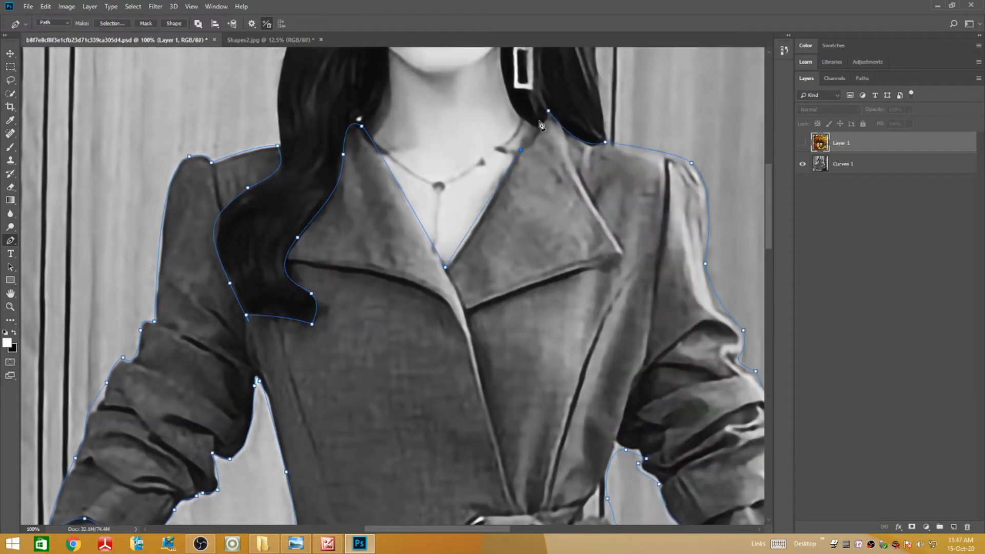
pyautogui.scroll(-3, 399, 197)
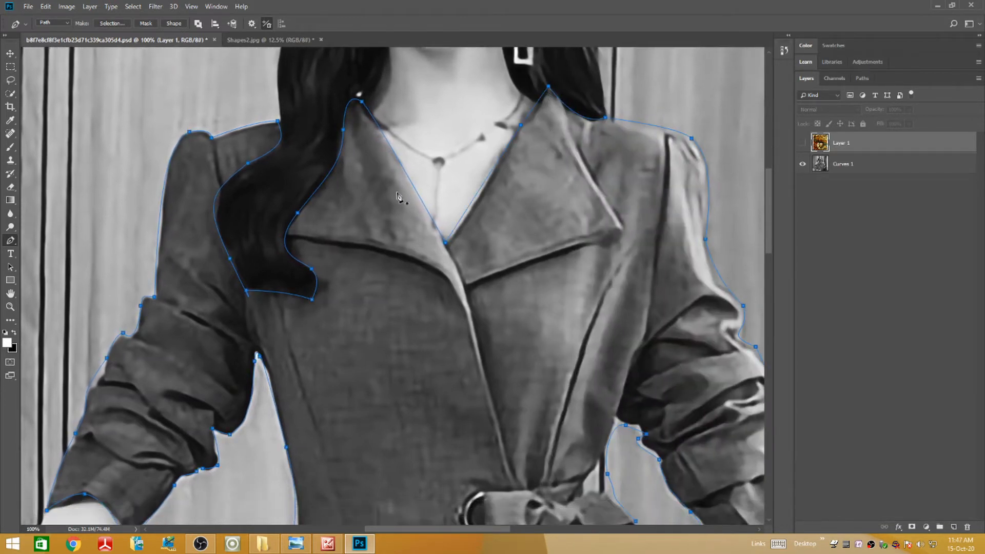
pyautogui.scroll(4, 398, 200)
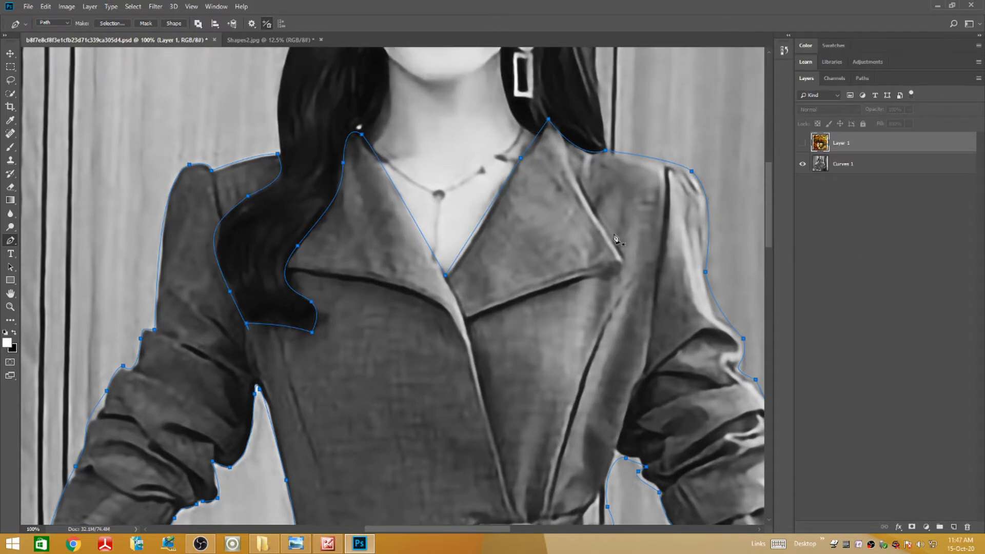
pyautogui.click(870, 170)
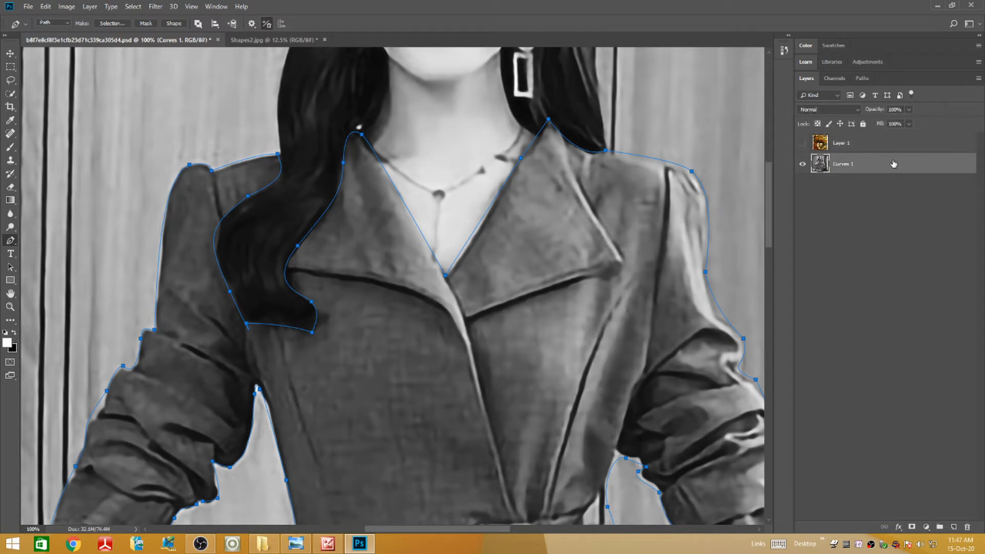
pyautogui.hotkey('ctrl', 'j')
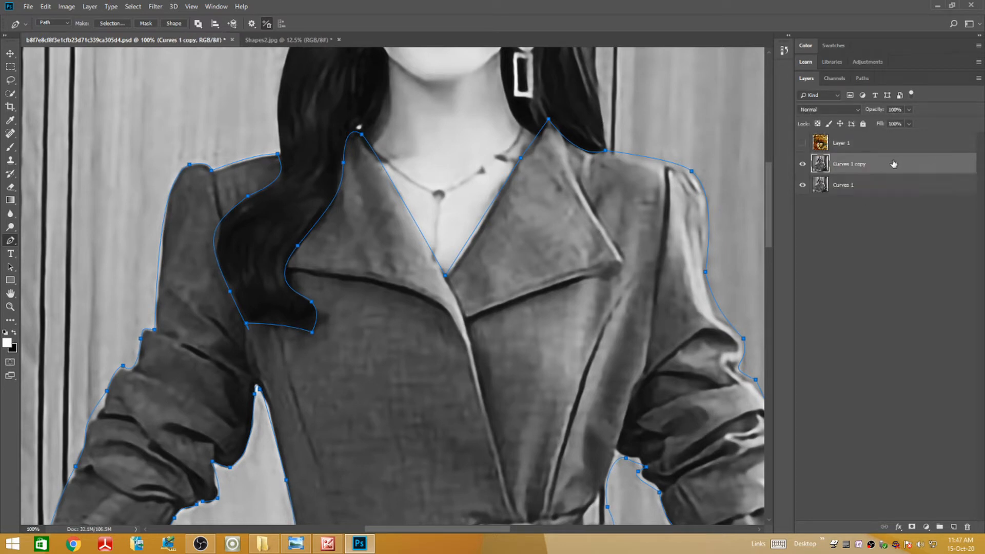
pyautogui.click(802, 185)
pyautogui.moveTo(853, 165); pyautogui.dragTo(968, 528)
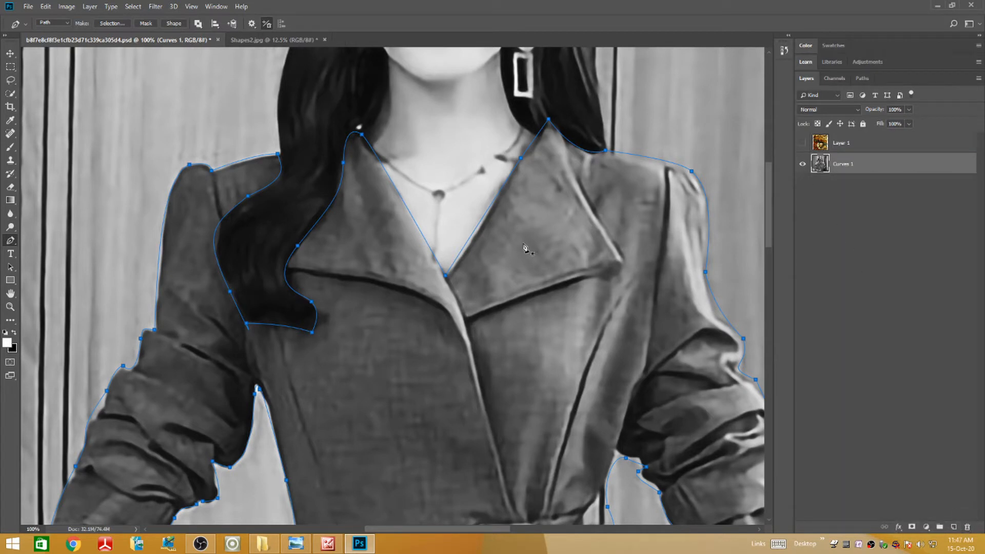
# Step: Convert the dress path into a selection with a 0.5-pixel feather and copy the selected dress to a new layer
pyautogui.rightClick(504, 237)
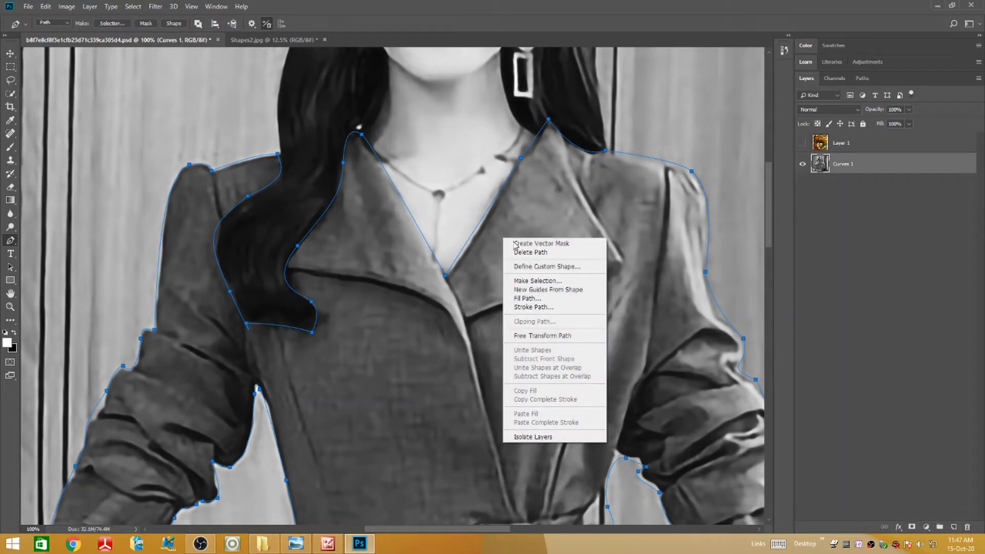
pyautogui.click(544, 280)
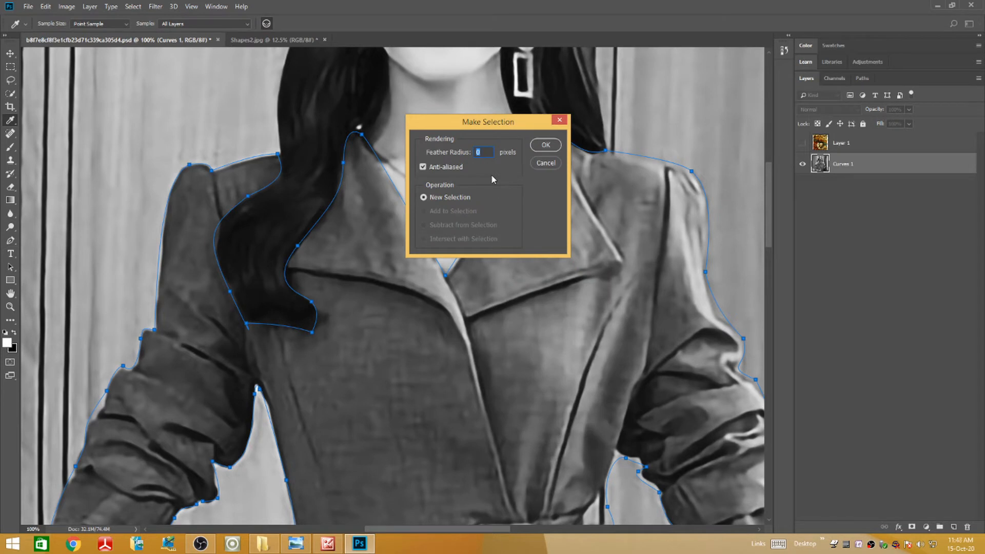
pyautogui.write('0.5')
pyautogui.click(545, 150)
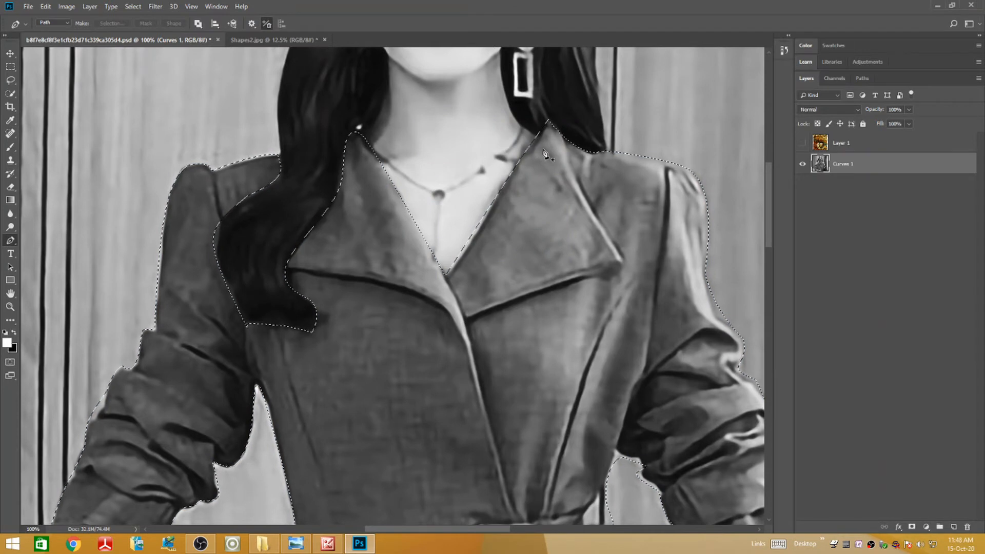
pyautogui.hotkey('ctrl', 'j')
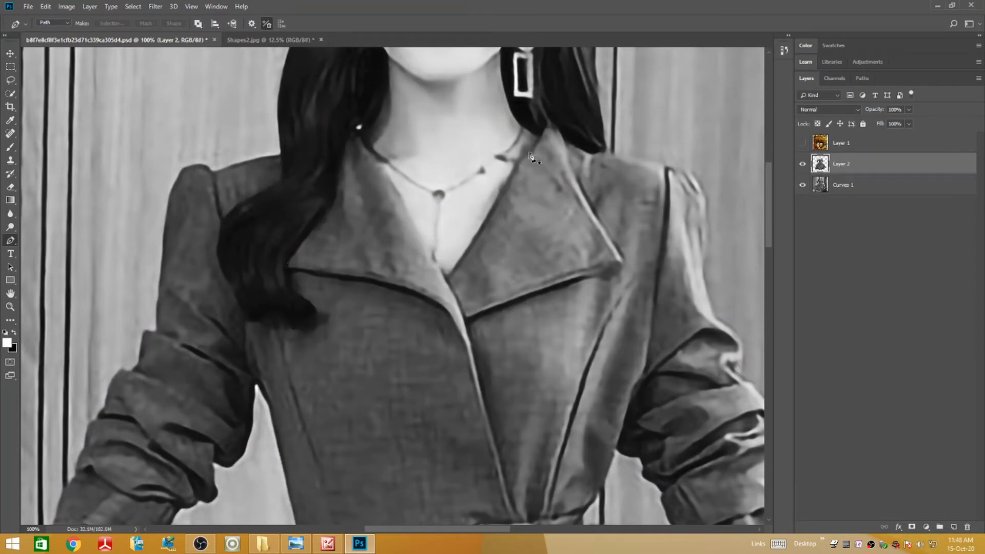
# Step: Toggle the visibility of the Curves 1 layer and the dress cutout layer to inspect the cutout
pyautogui.click(803, 186)
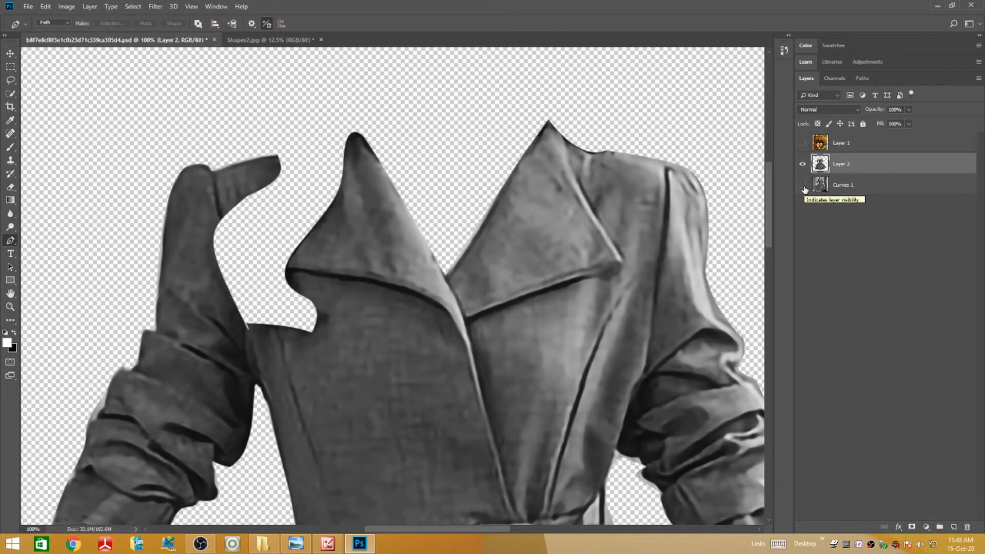
pyautogui.click(803, 186)
pyautogui.click(803, 186)
pyautogui.click(803, 185)
pyautogui.click(803, 186)
pyautogui.click(803, 186)
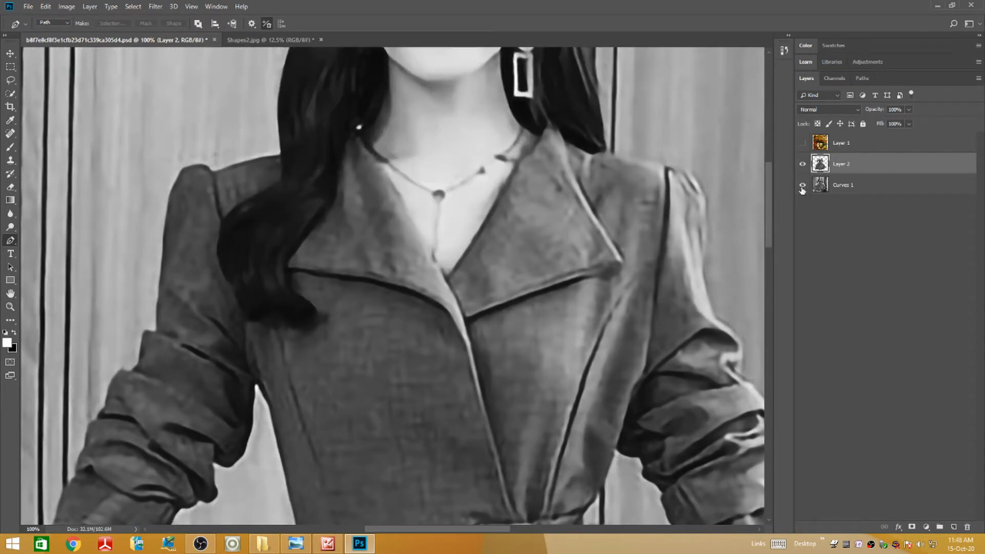
pyautogui.click(803, 166)
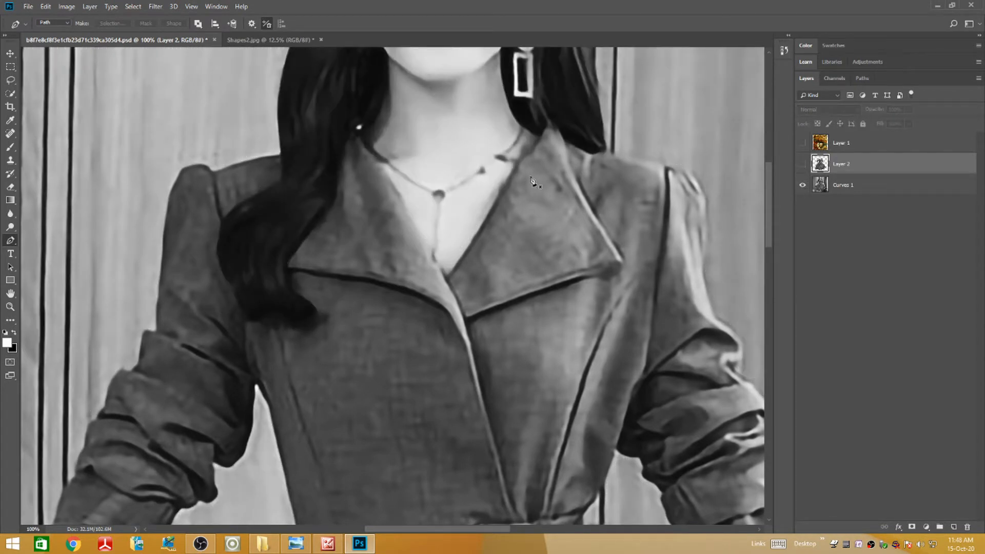
pyautogui.click(802, 164)
# Step: Display the dress outline by selecting the document's Work Path
pyautogui.click(863, 79)
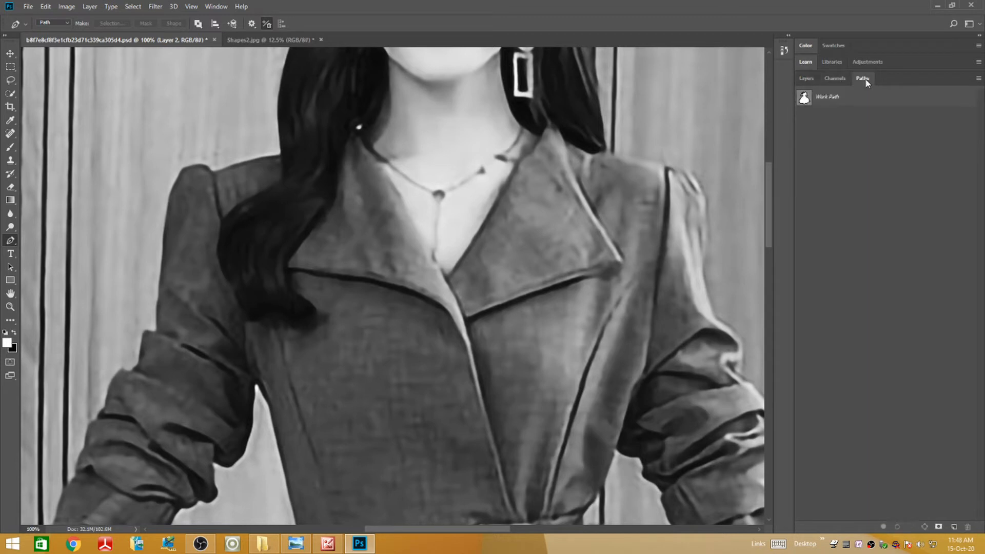
pyautogui.click(827, 100)
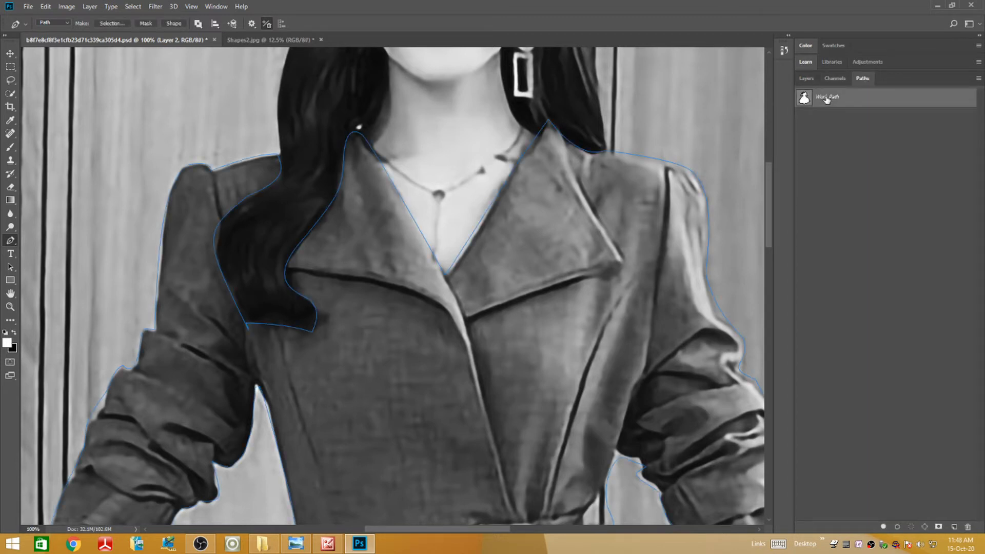
# Step: Convert the dress outline's Work Path into a selection
pyautogui.rightClick(388, 222)
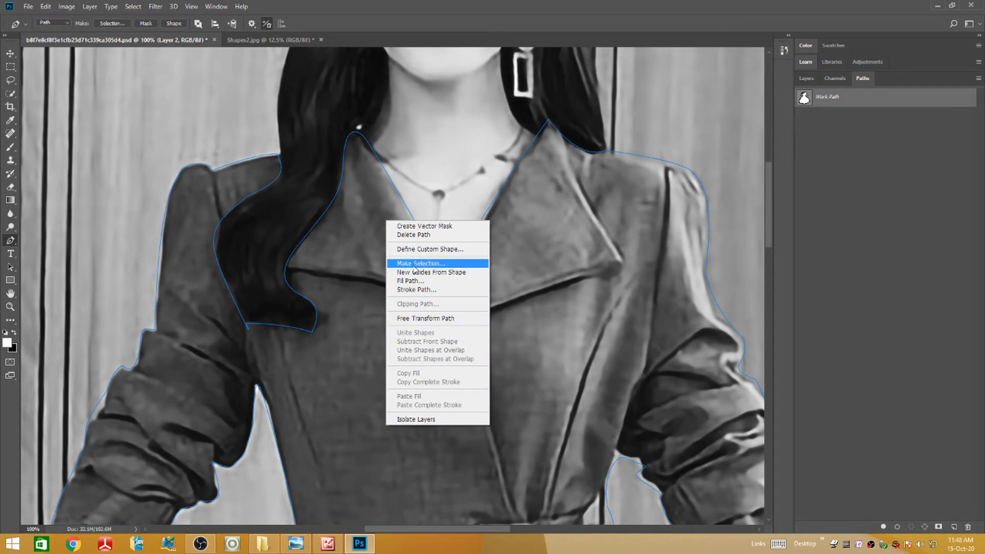
pyautogui.click(418, 263)
pyautogui.click(544, 146)
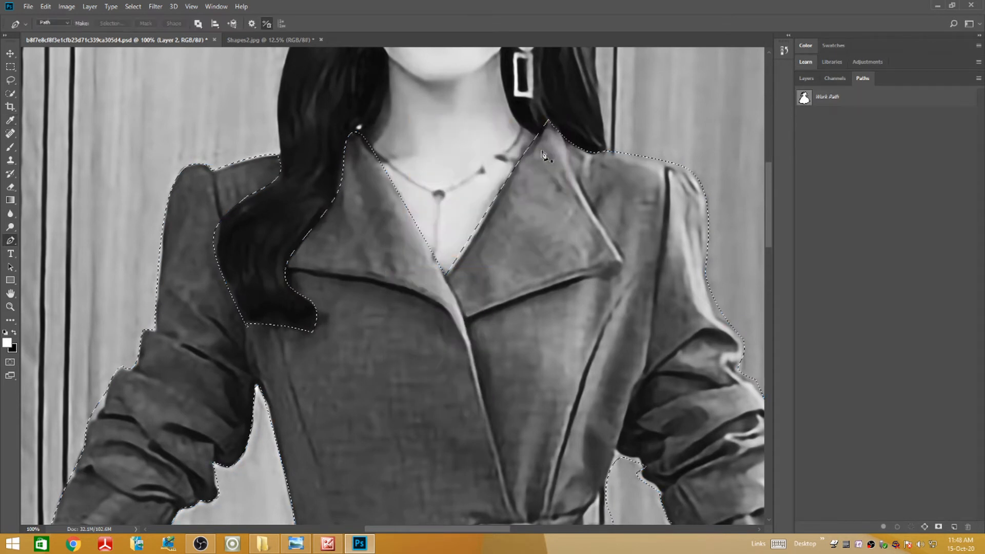
# Step: Show the fractal texture on Layer 1 and add a layer mask to it from the dress selection
pyautogui.click(805, 78)
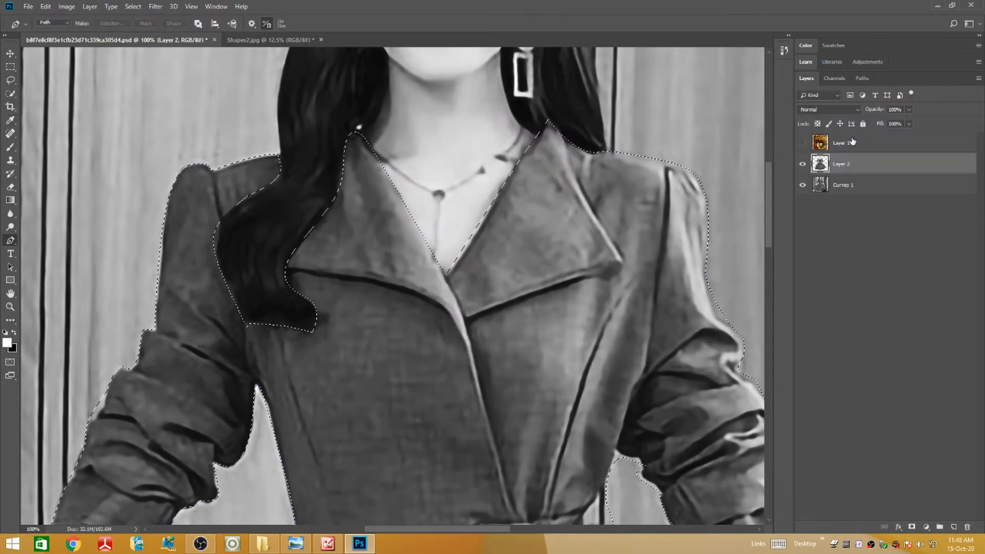
pyautogui.click(802, 143)
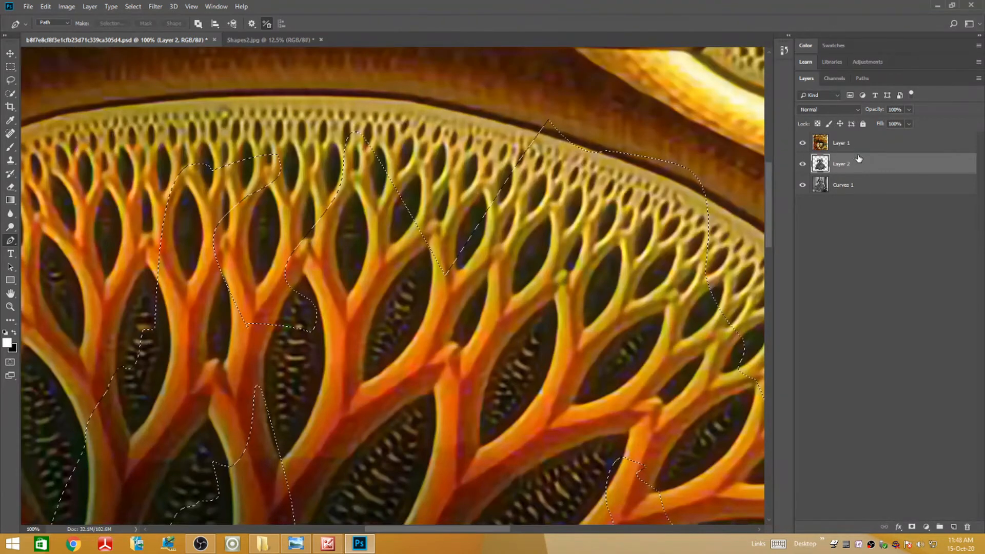
pyautogui.click(854, 149)
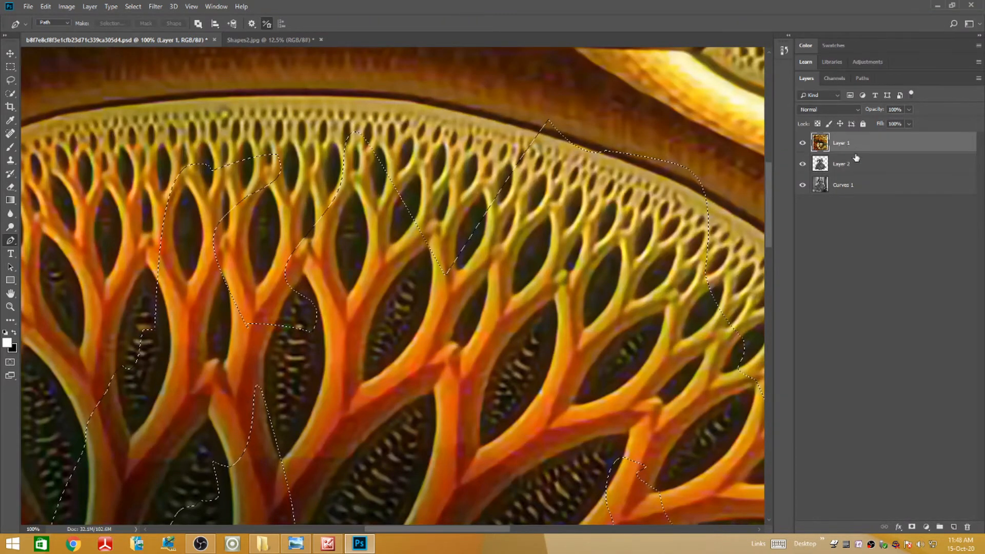
pyautogui.click(913, 529)
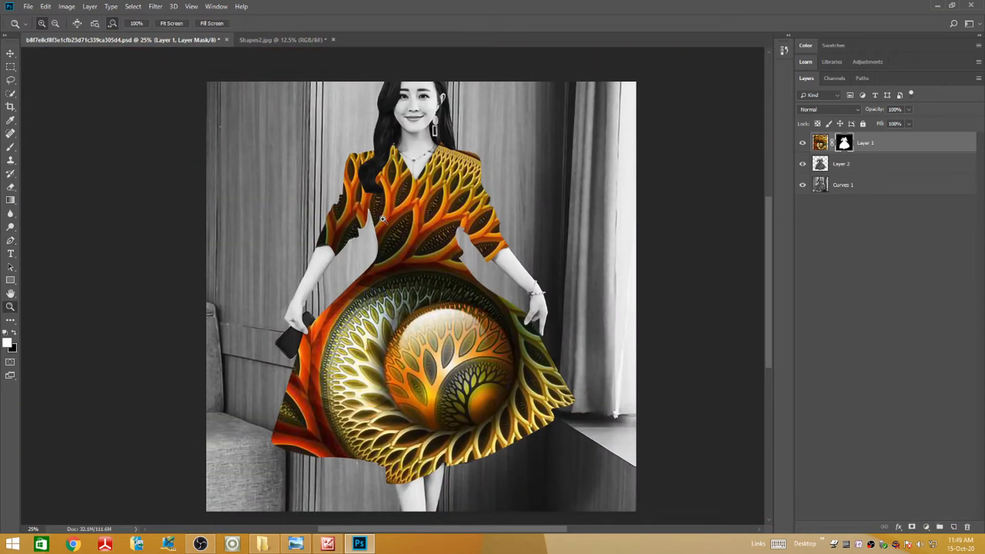
# Step: Set the masked texture layer's blend mode to Difference and save the document
pyautogui.click(9, 54)
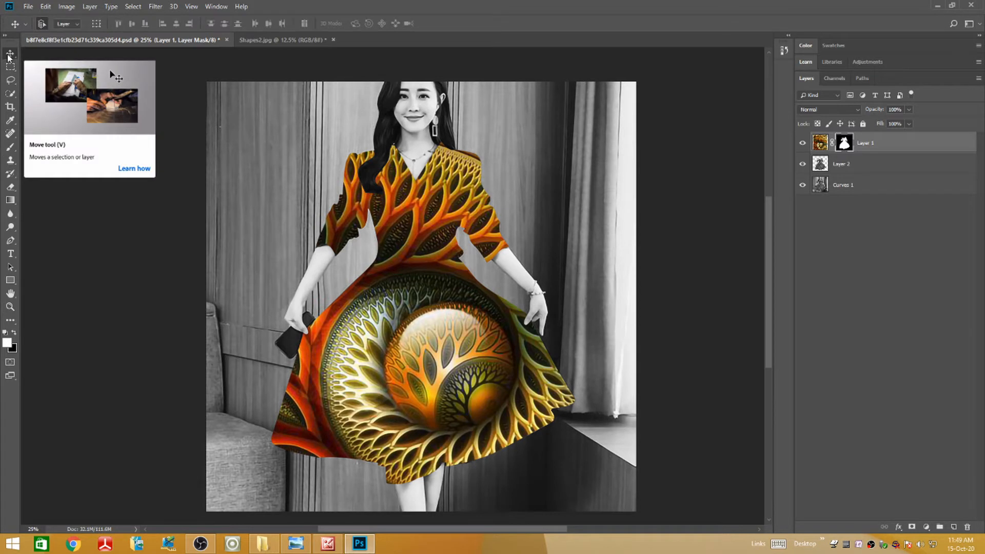
pyautogui.click(858, 108)
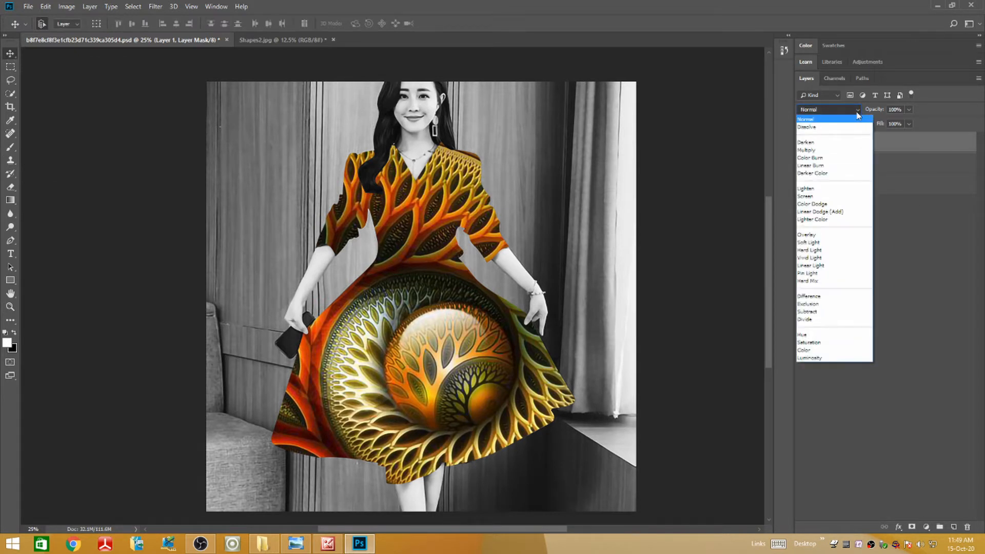
pyautogui.click(816, 297)
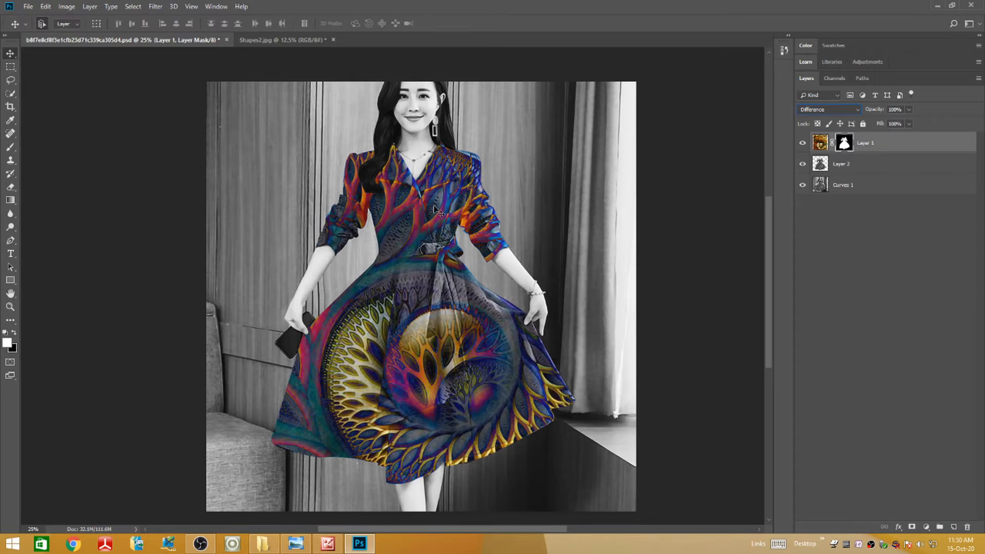
pyautogui.click(29, 7)
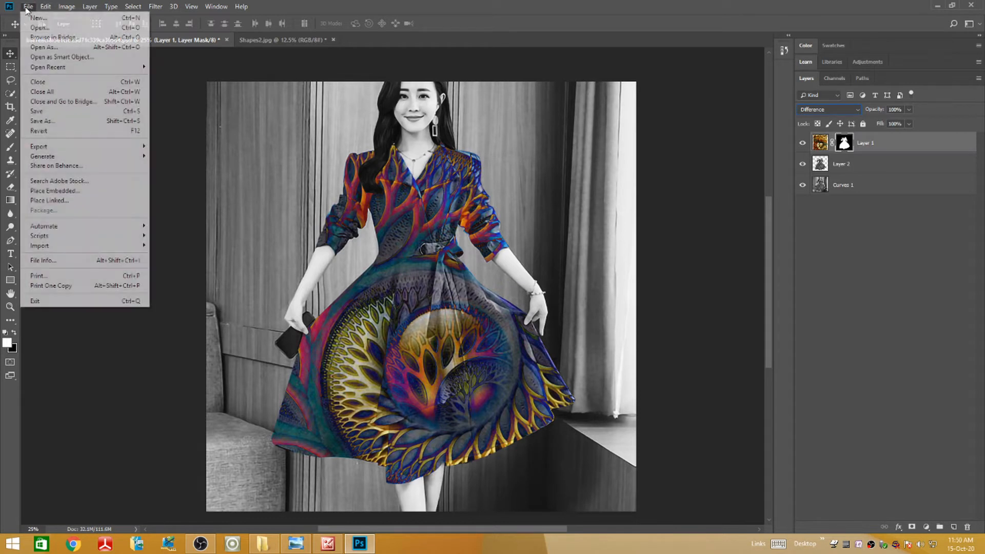
pyautogui.click(41, 110)
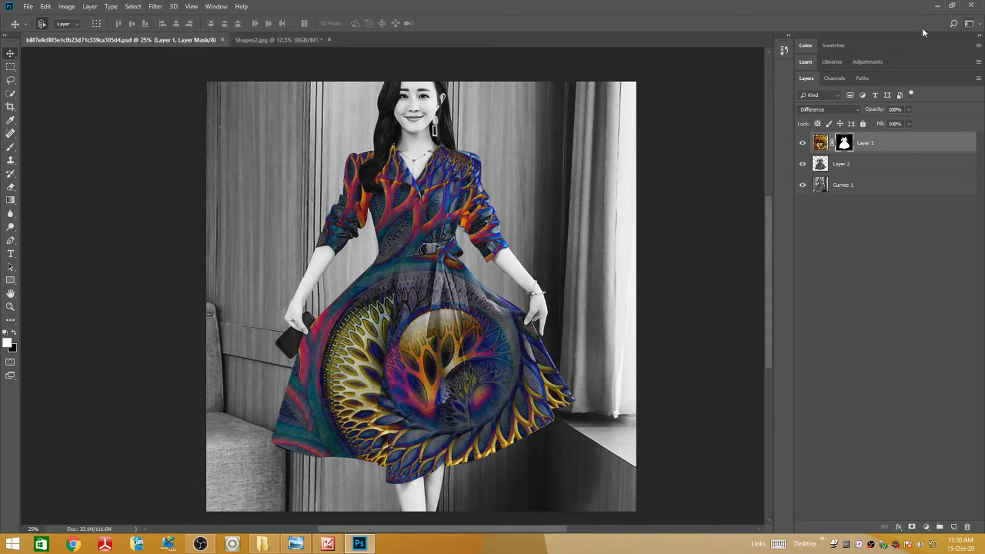
# Step: Export the finished dress image as a PNG at 3350 x 3350 px to the Desktop, keeping the suggested file name
pyautogui.click(26, 7)
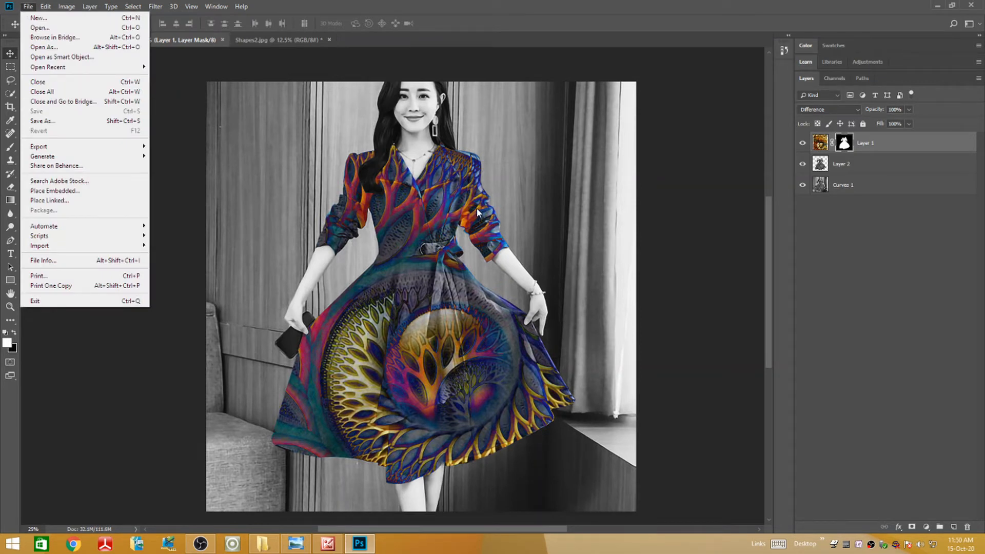
pyautogui.moveTo(145, 149)
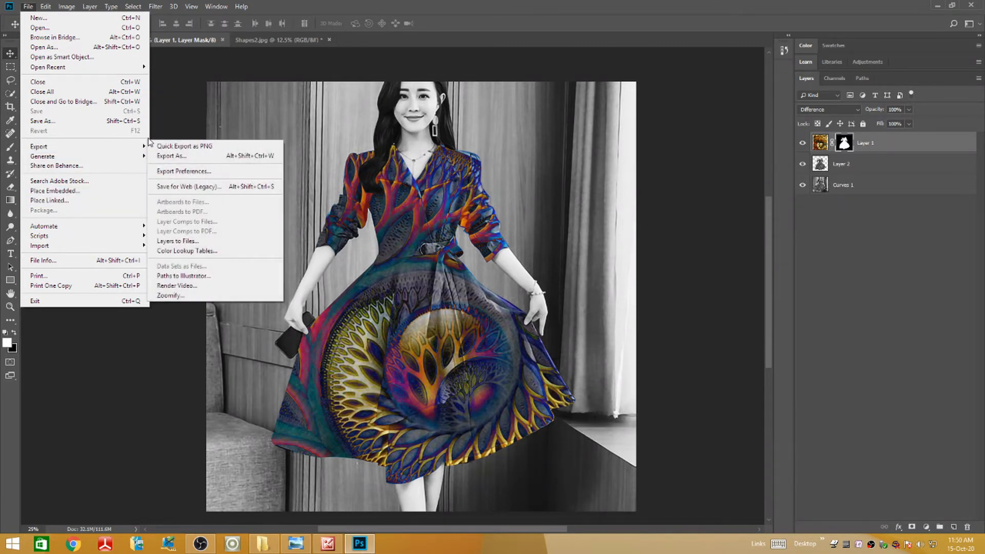
pyautogui.click(172, 156)
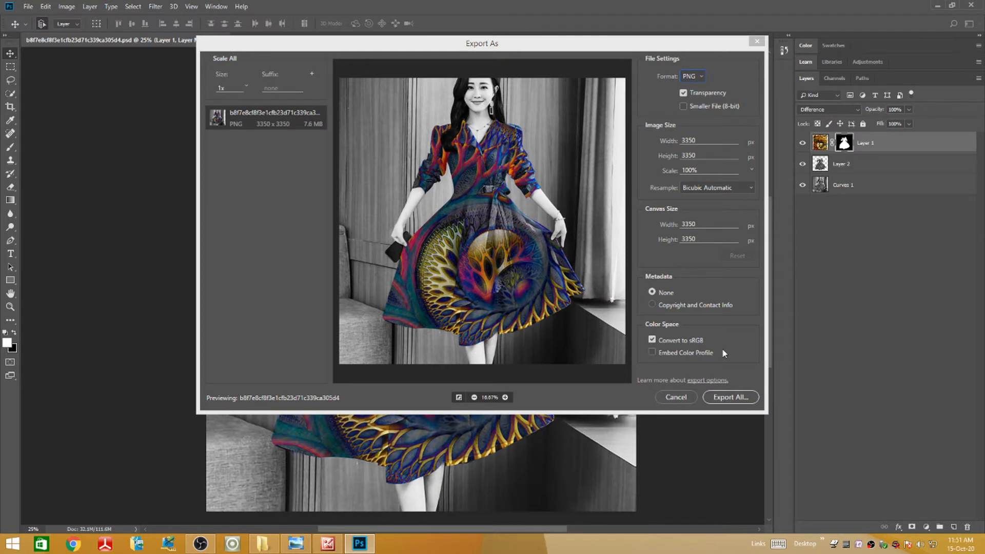
pyautogui.click(728, 403)
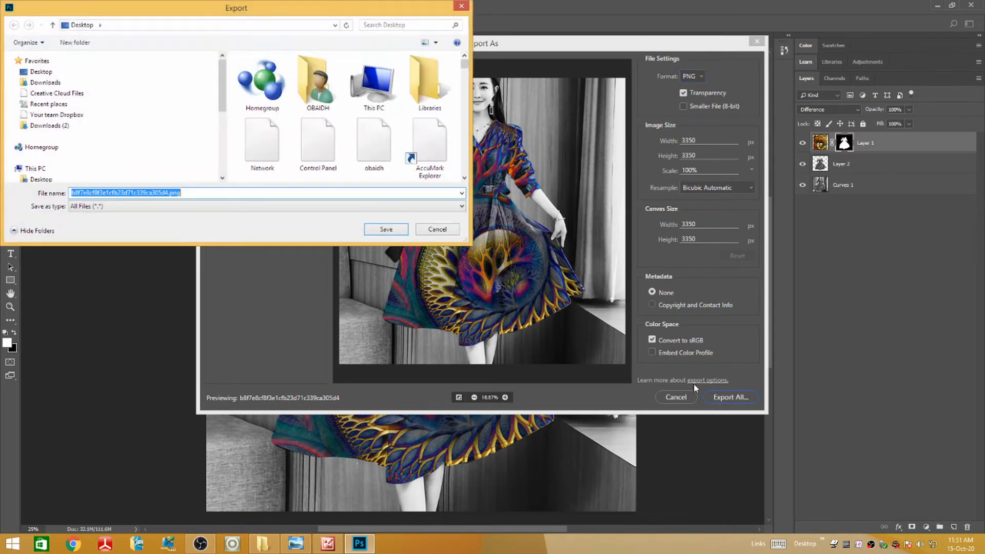
pyautogui.click(29, 77)
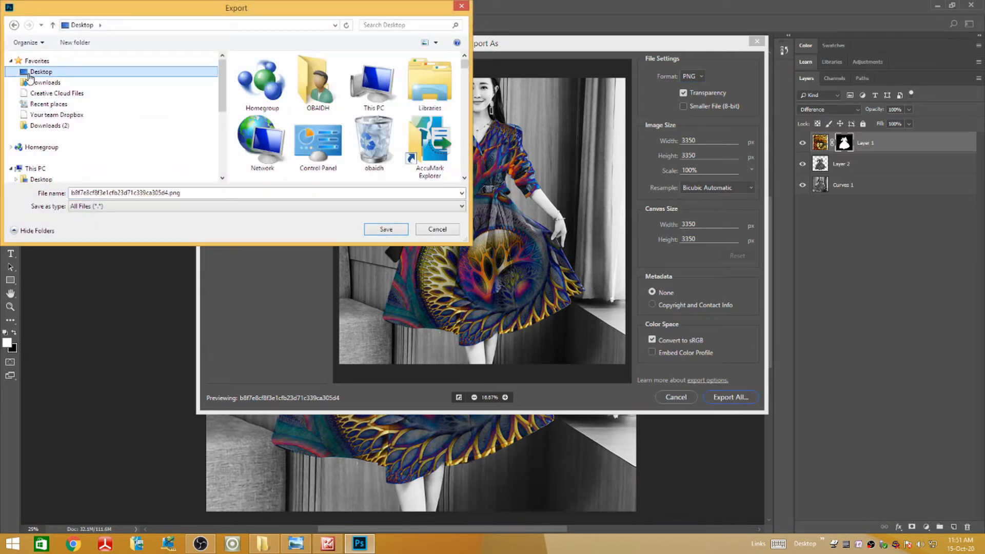
pyautogui.click(385, 229)
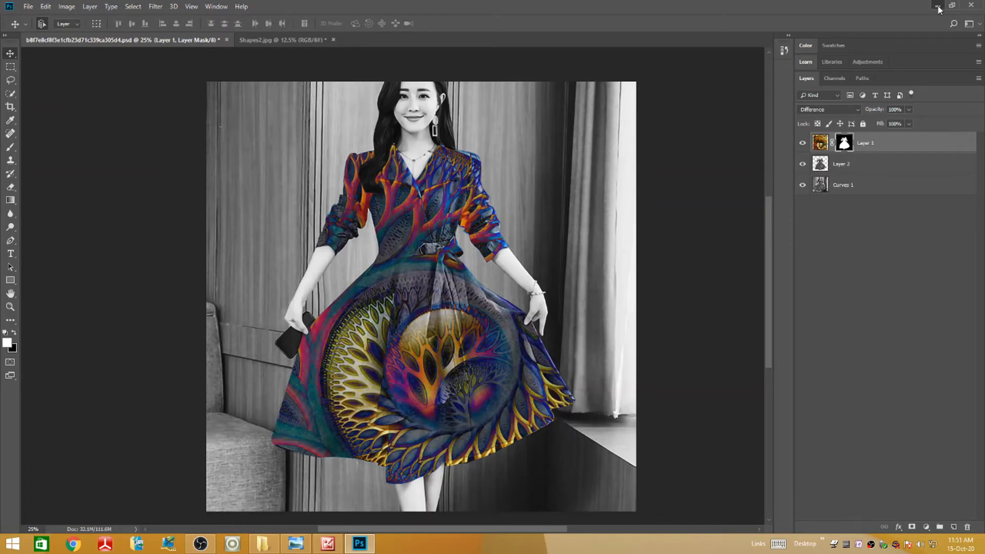
# Step: Switch to the desktop, refresh it, and view the exported dress PNG in Windows Photo Viewer
pyautogui.click(938, 6)
pyautogui.rightClick(655, 49)
pyautogui.click(662, 77)
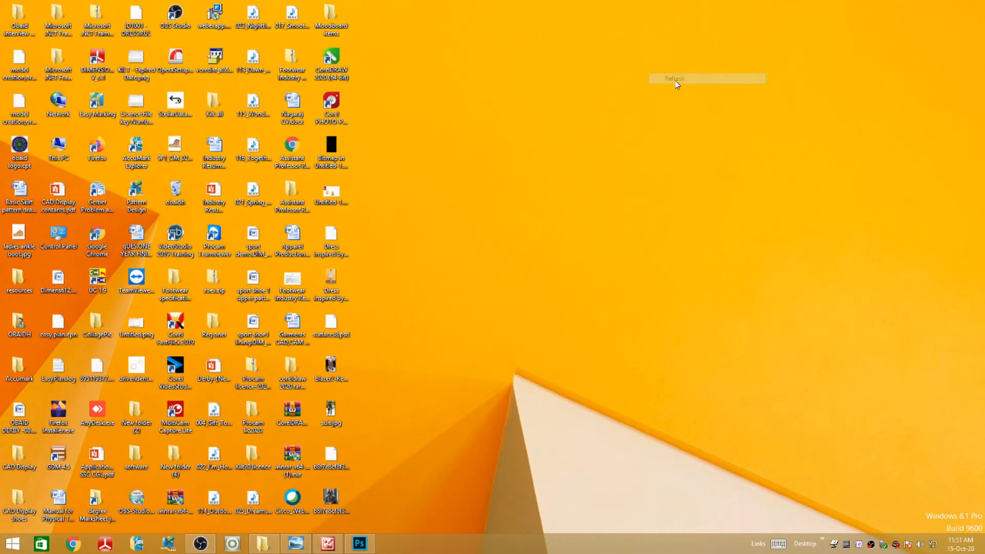
pyautogui.doubleClick(344, 494)
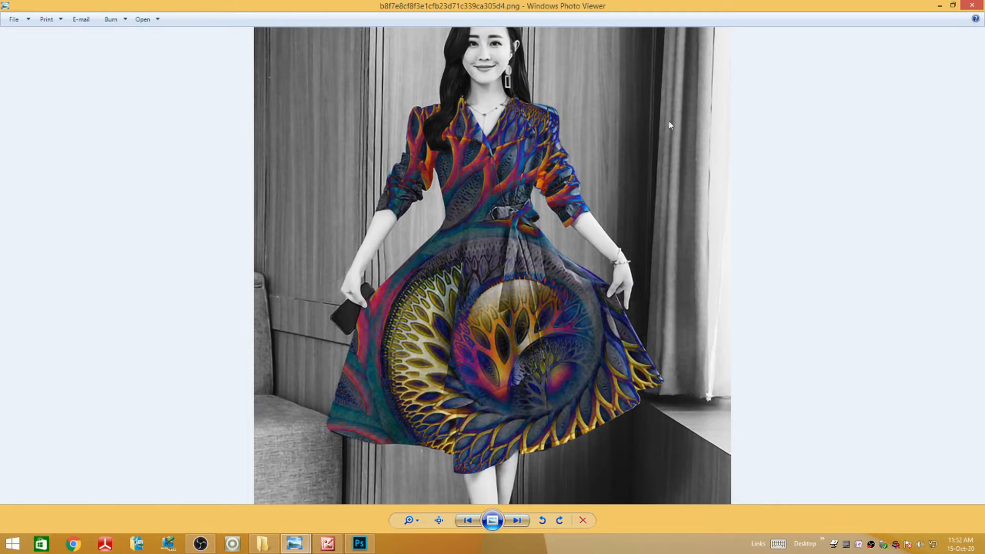
pyautogui.click(939, 5)
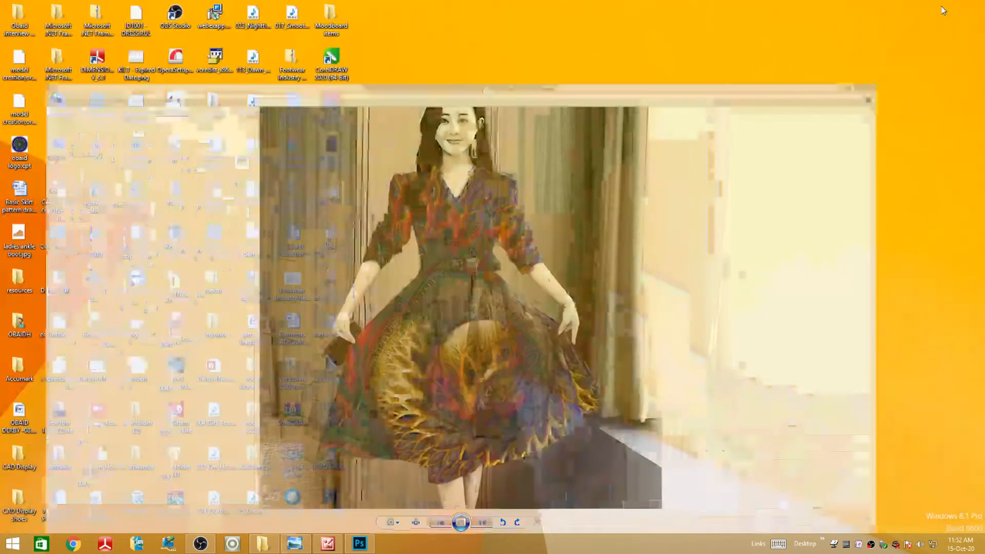
pyautogui.rightClick(484, 73)
pyautogui.click(534, 99)
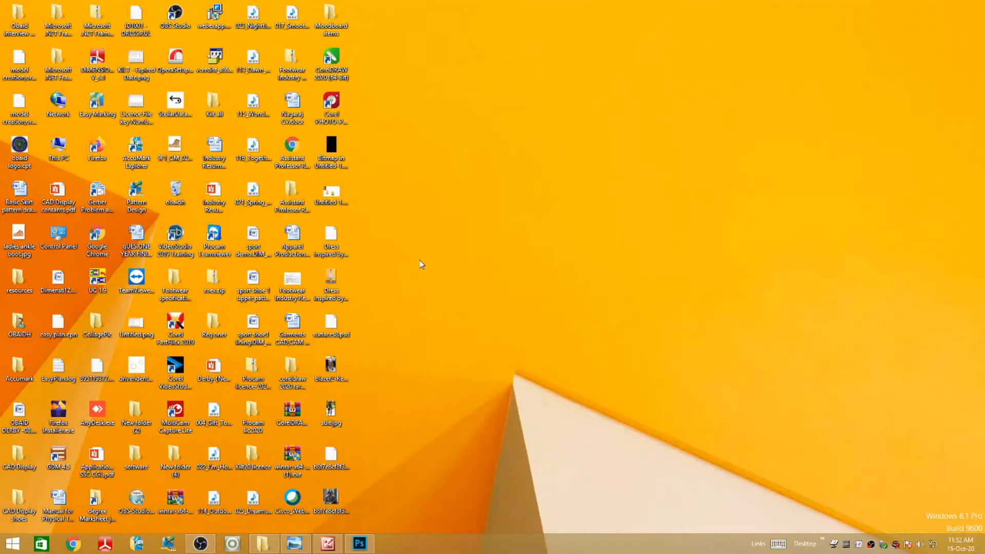
# Step: Open the existing PNG of the fractal-print dress from the Moodboard collection folder
pyautogui.click(263, 544)
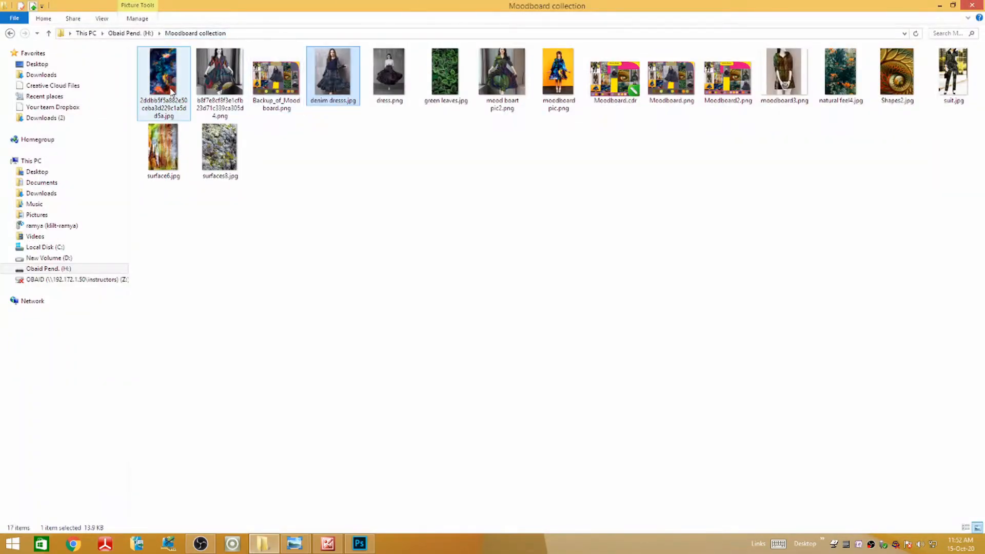
pyautogui.click(214, 72)
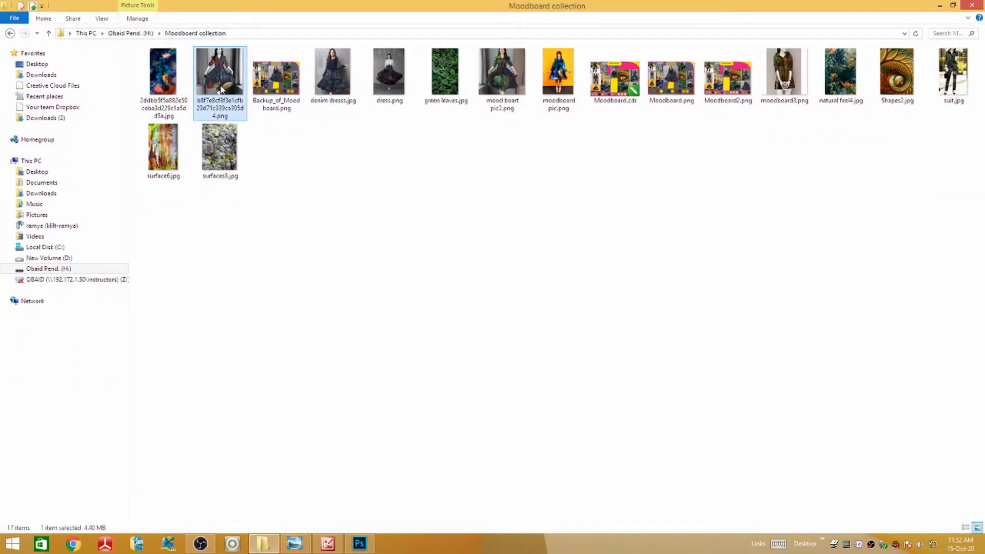
pyautogui.doubleClick(214, 71)
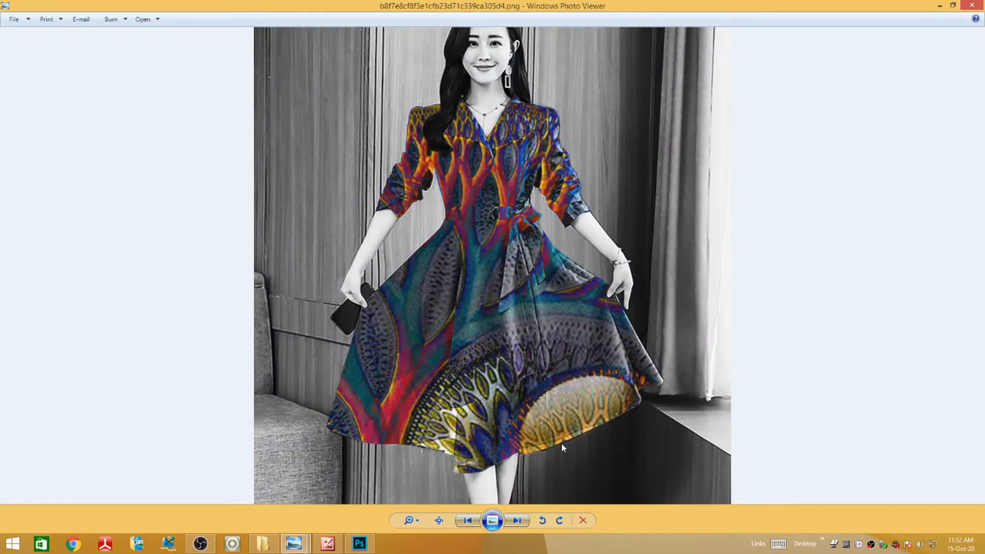
# Step: Browse the other Moodboard collection images, examining the printed garments and the source textures through suit.jpg
pyautogui.click(515, 521)
pyautogui.click(515, 521)
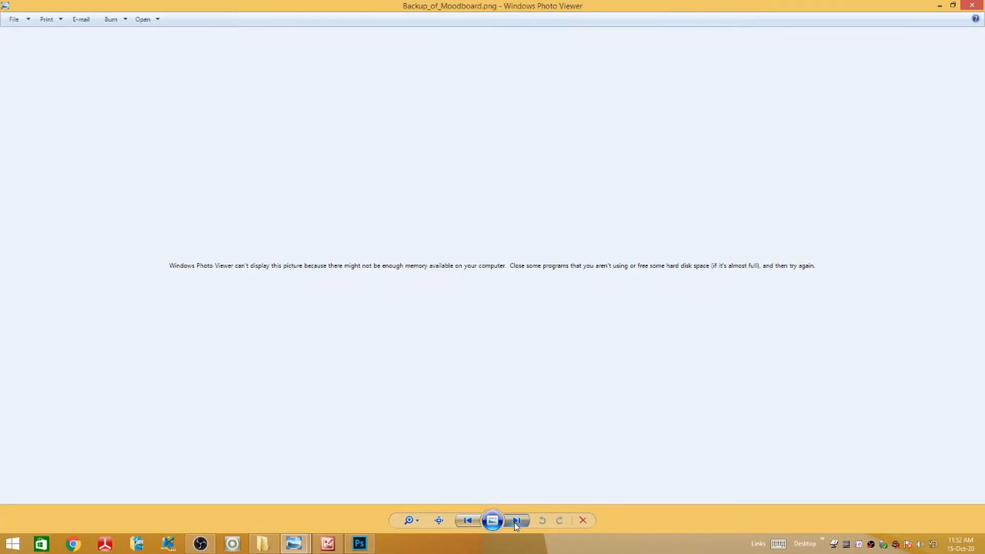
pyautogui.click(516, 521)
pyautogui.click(515, 522)
pyautogui.click(516, 521)
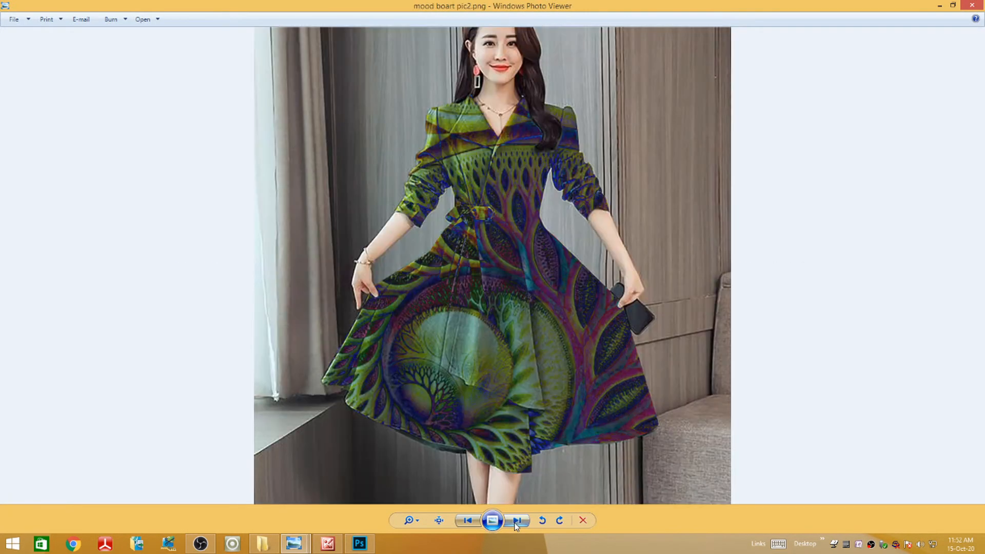
pyautogui.click(516, 521)
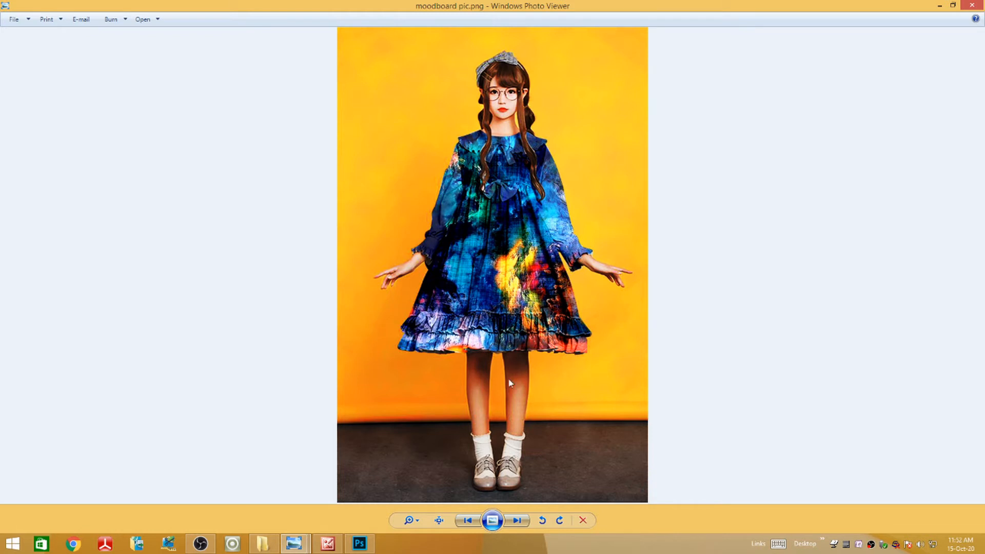
pyautogui.click(513, 524)
pyautogui.click(514, 524)
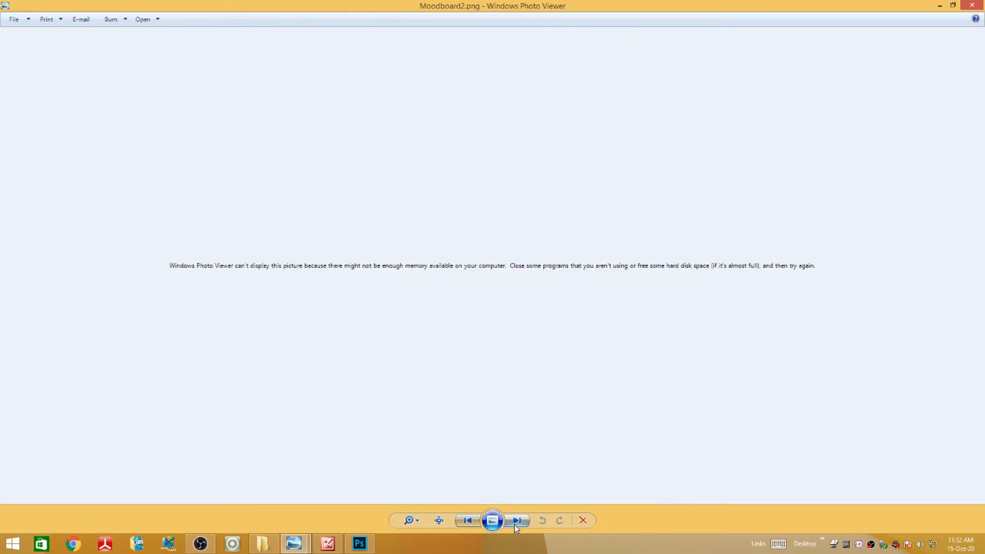
pyautogui.click(515, 525)
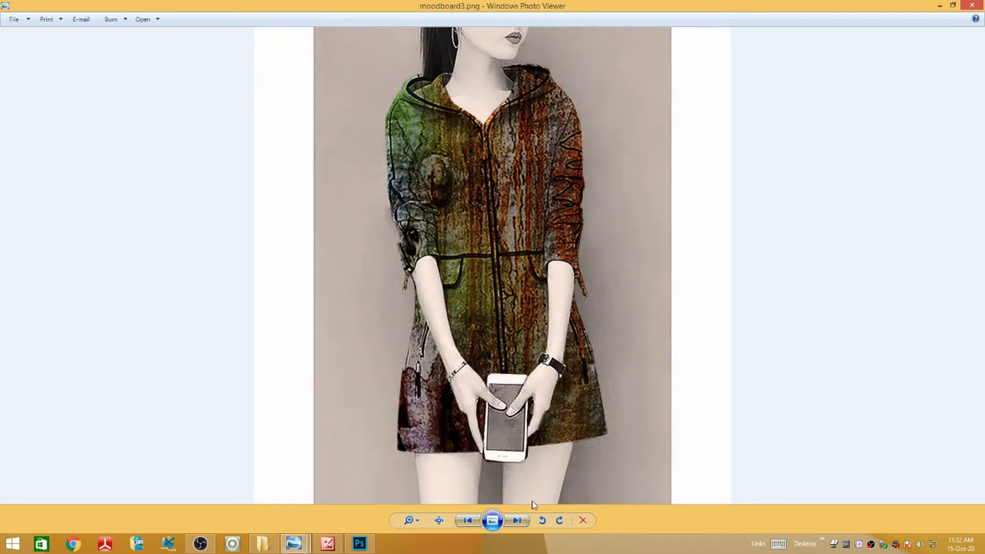
pyautogui.click(516, 521)
pyautogui.click(517, 522)
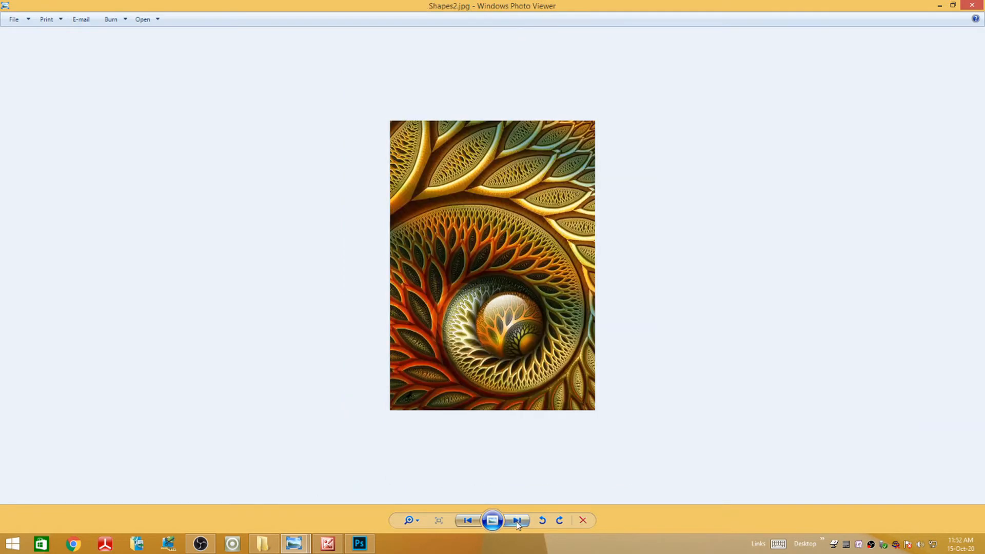
pyautogui.click(518, 524)
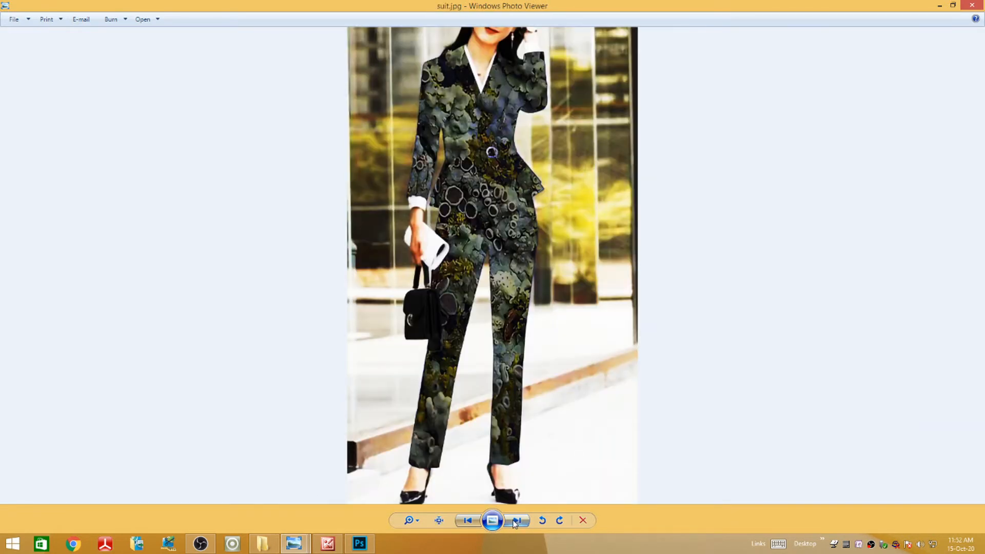
pyautogui.click(467, 523)
pyautogui.click(466, 524)
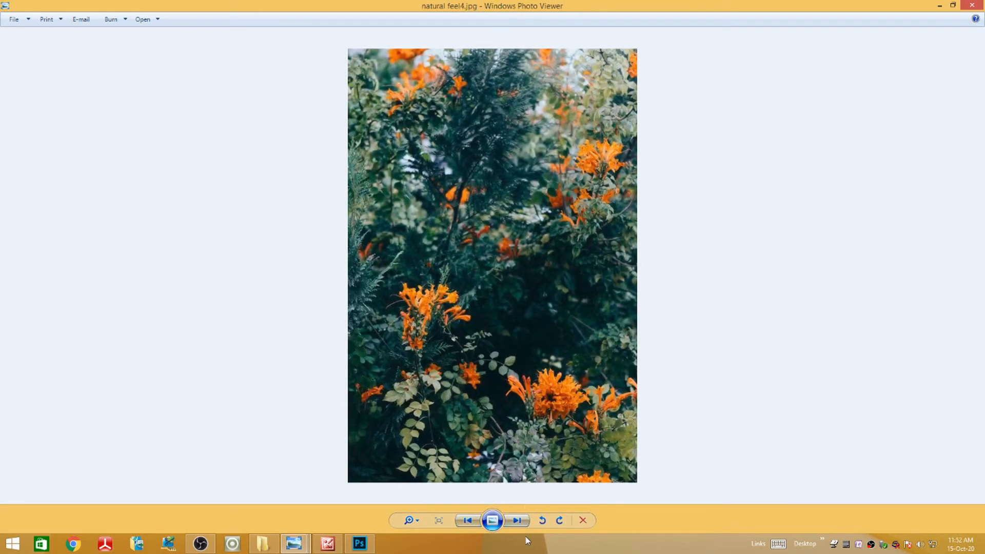
pyautogui.click(515, 522)
pyautogui.click(516, 523)
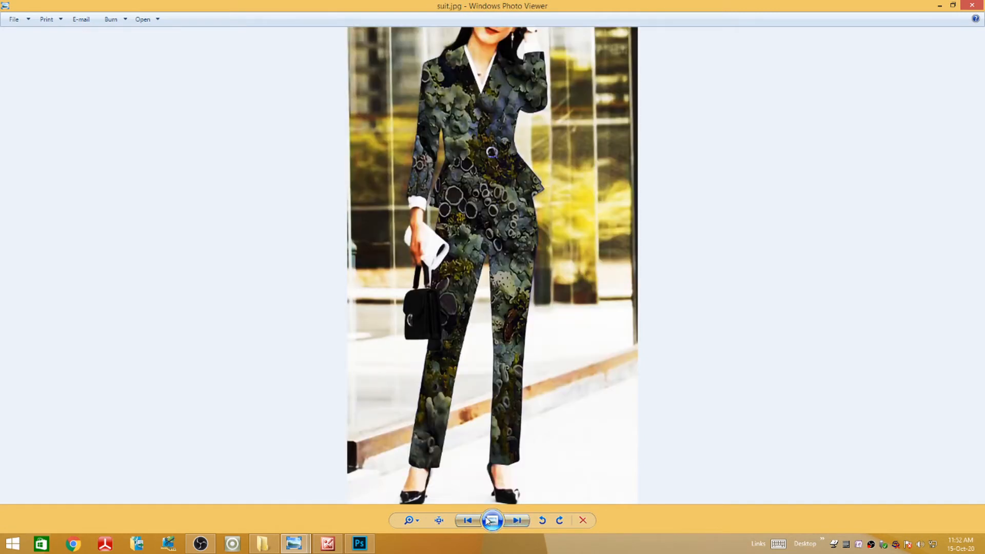
pyautogui.click(467, 522)
# Step: Minimize the photo viewer and the Moodboard collection folder to return to the desktop
pyautogui.click(940, 6)
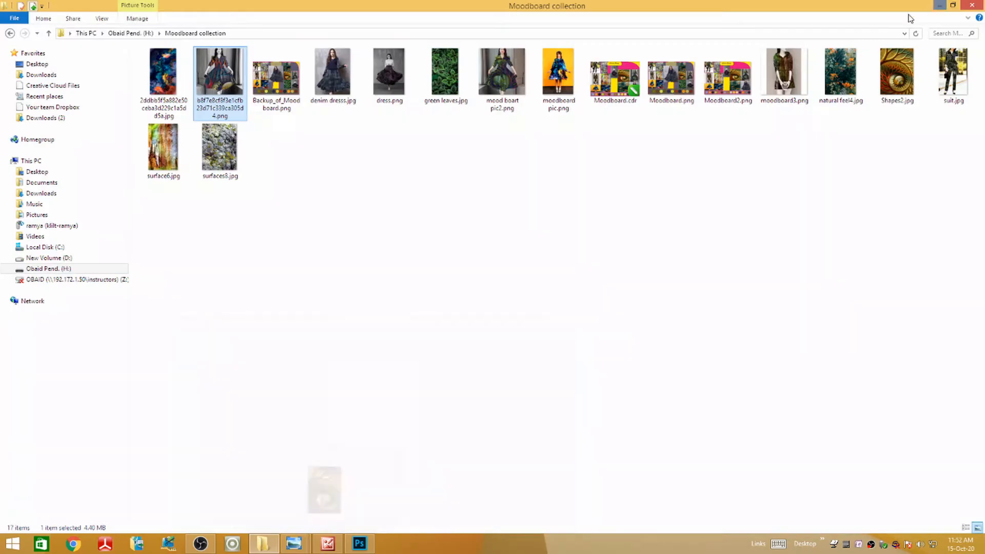
pyautogui.click(940, 5)
pyautogui.rightClick(594, 103)
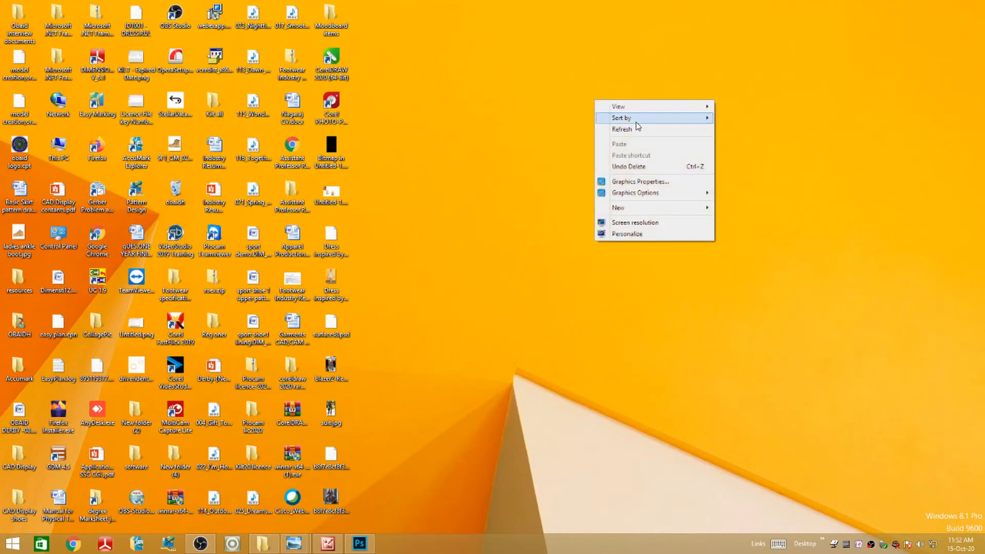
pyautogui.click(635, 131)
pyautogui.rightClick(515, 84)
pyautogui.click(574, 111)
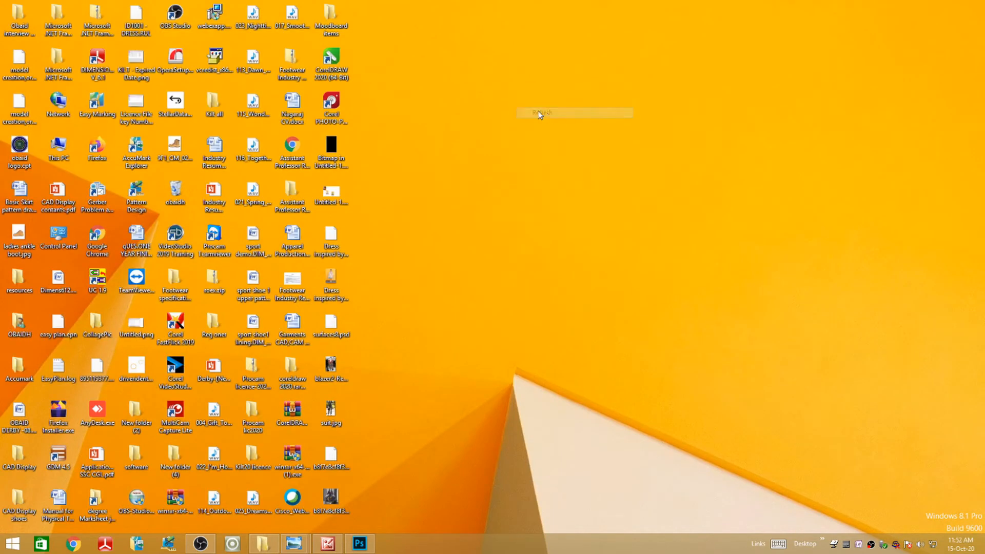
pyautogui.rightClick(475, 60)
pyautogui.click(534, 88)
pyautogui.rightClick(476, 62)
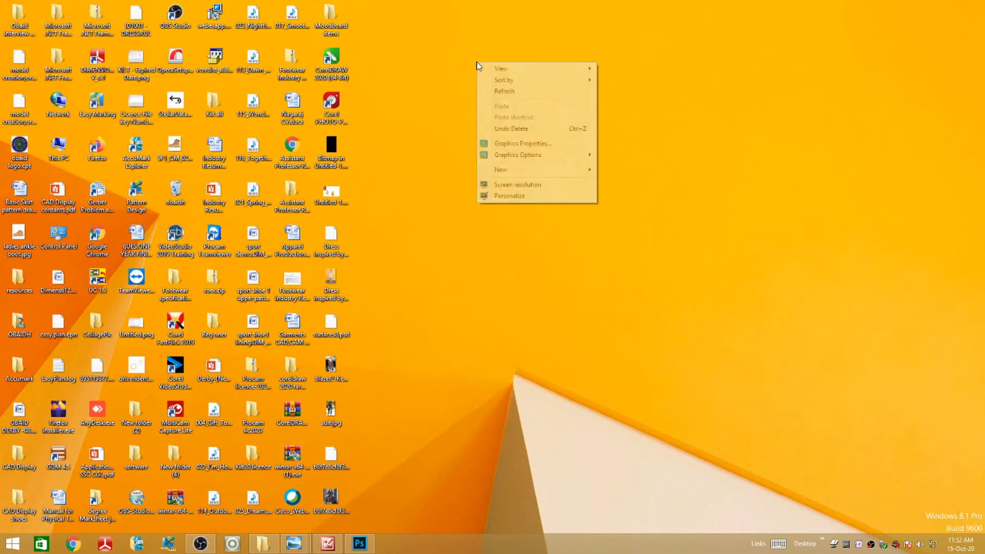
pyautogui.click(526, 95)
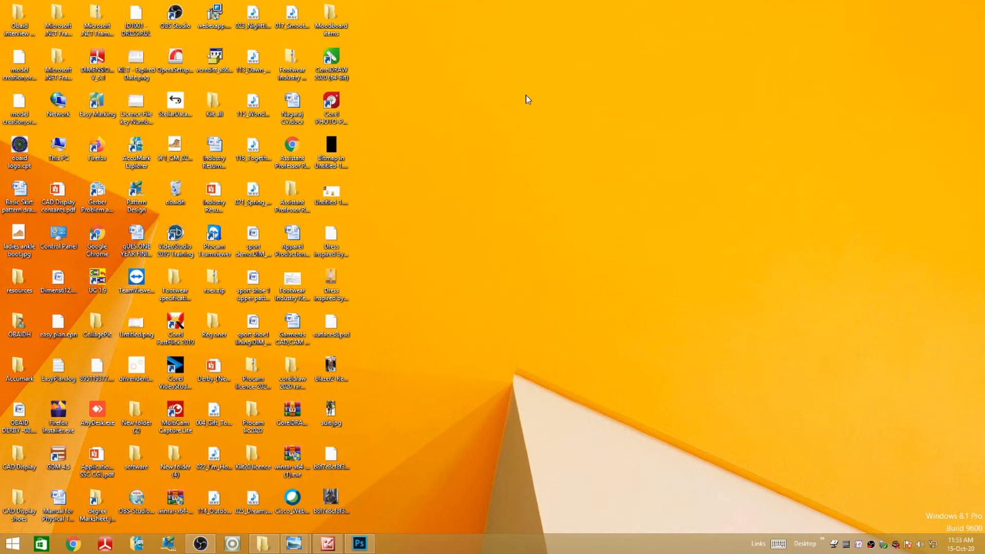
# Step: Switch to CorelDRAW and start a new document named moodboard
pyautogui.moveTo(206, 548)
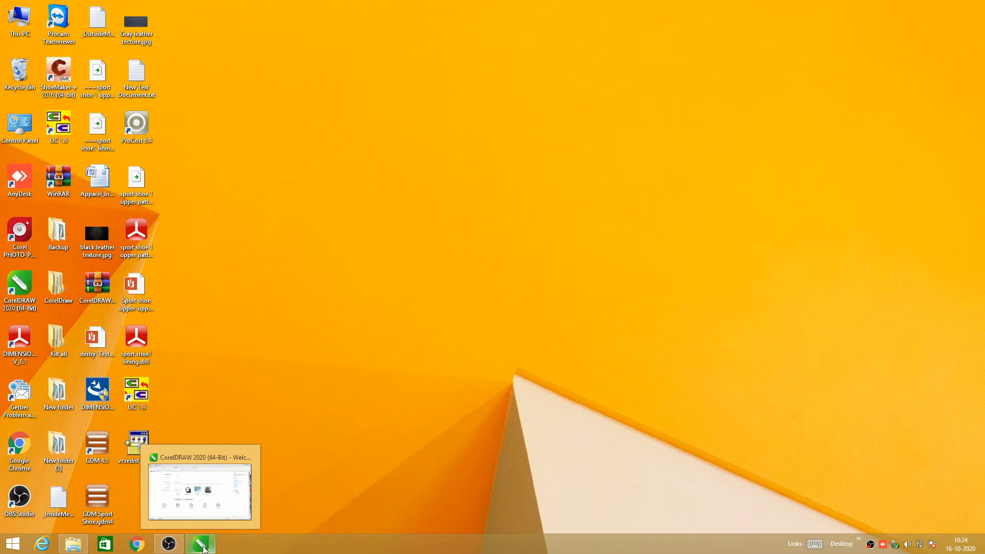
pyautogui.click(201, 487)
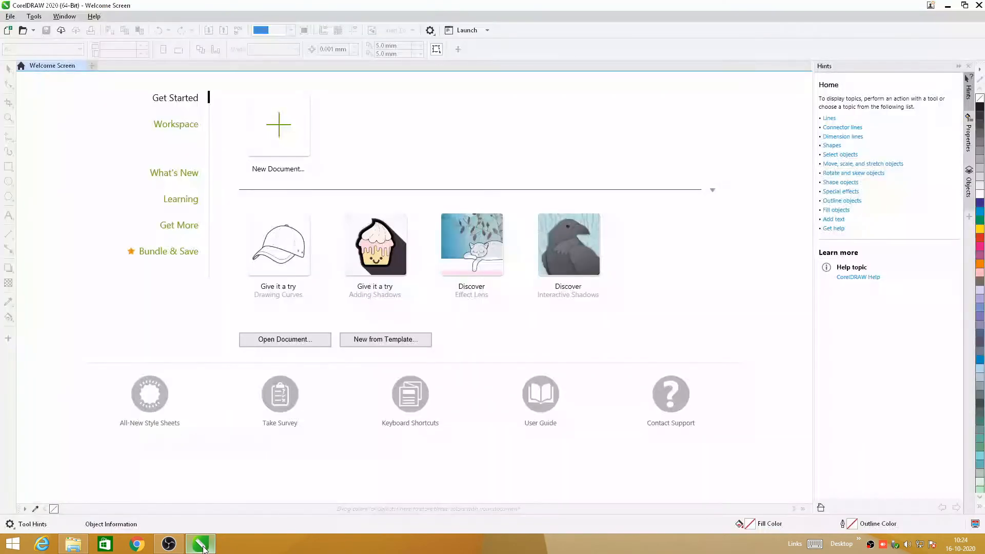
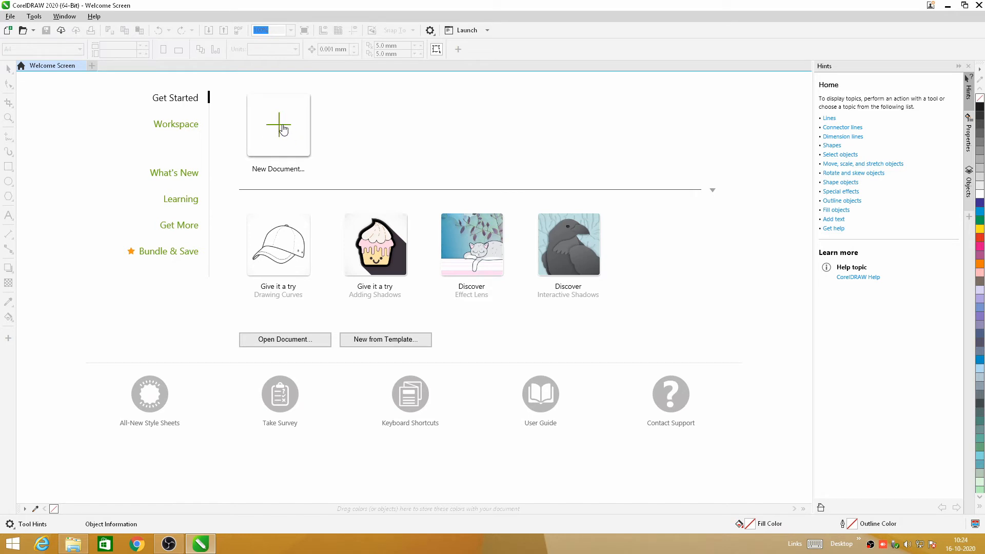
pyautogui.click(283, 129)
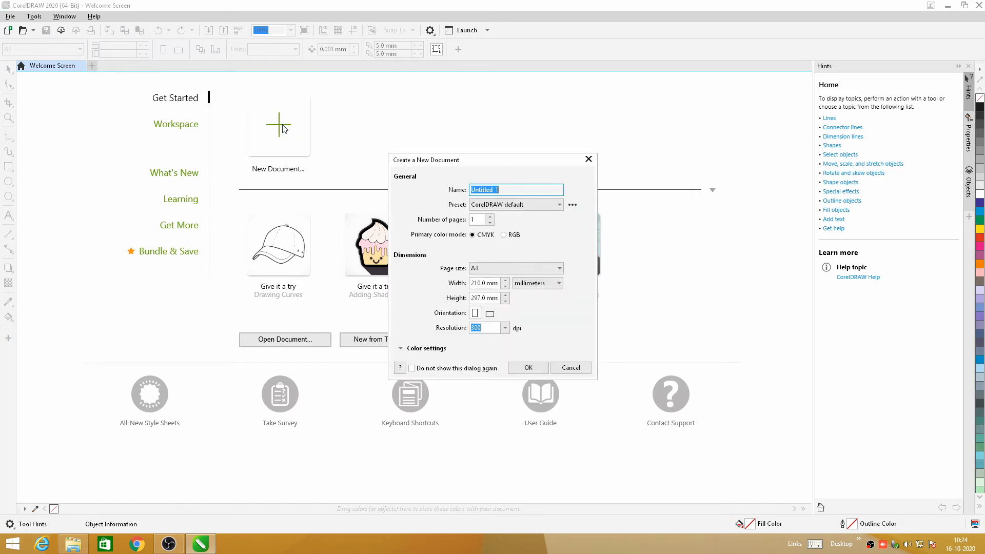
pyautogui.moveTo(521, 155); pyautogui.dragTo(547, 125)
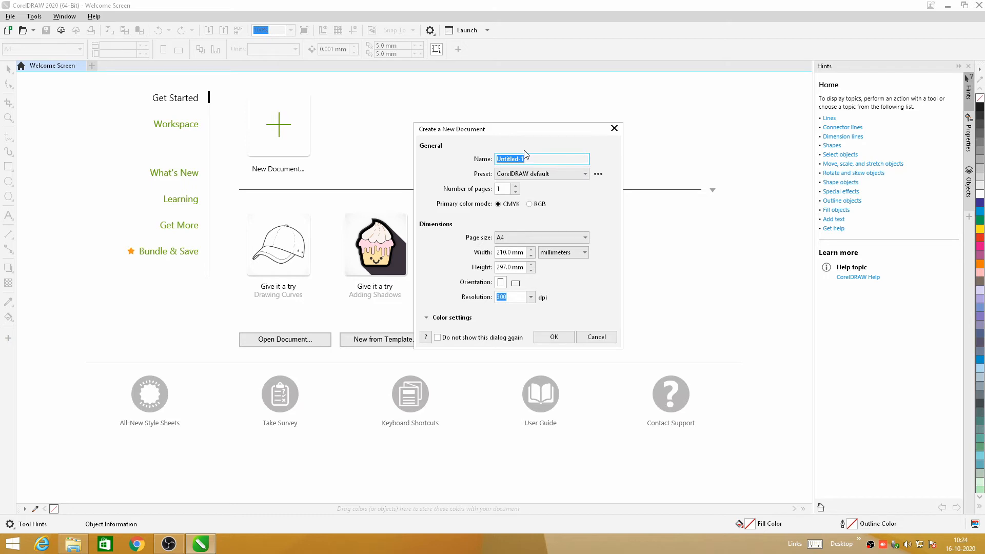
pyautogui.write('moodboard')
# Step: Set the page size to A0 in landscape orientation and create the document
pyautogui.click(584, 237)
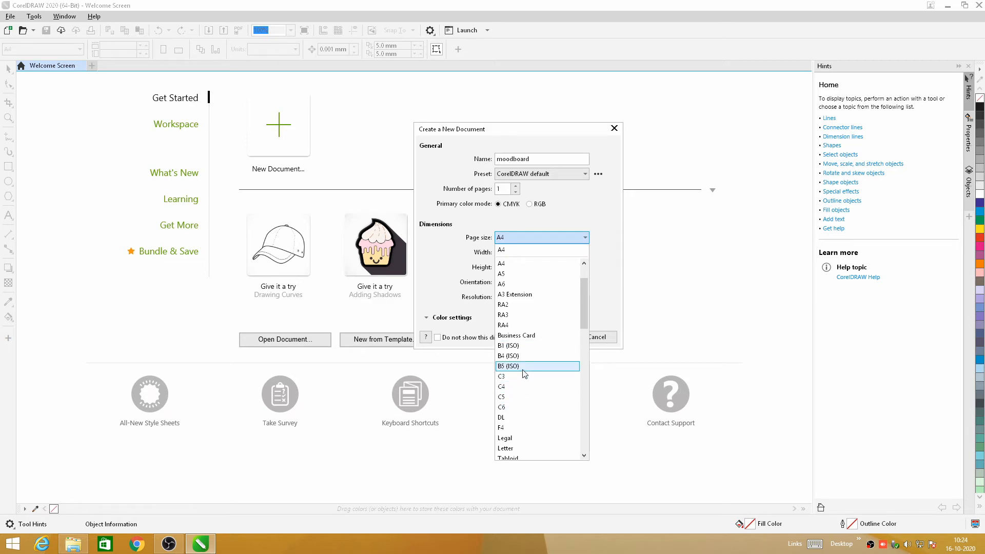
pyautogui.scroll(-5, 528, 378)
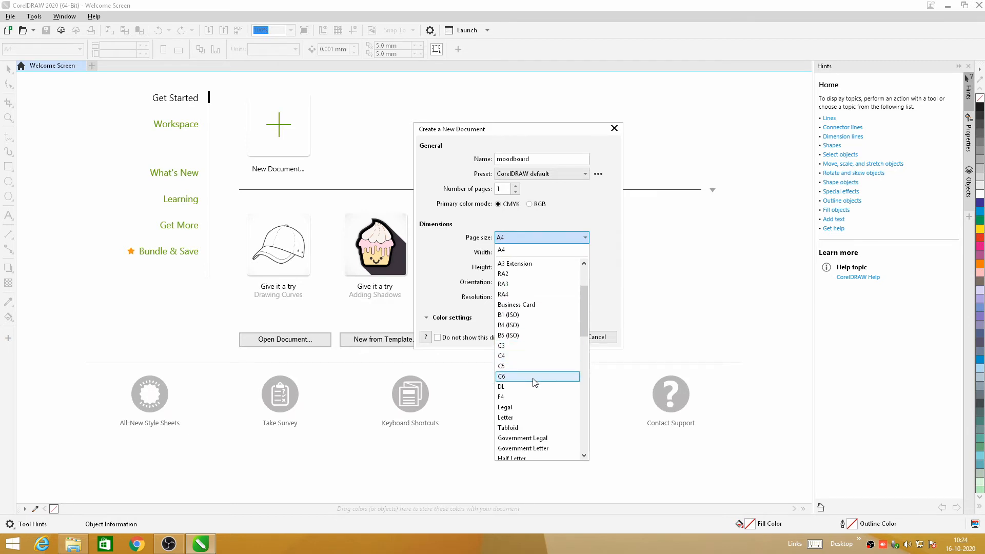
pyautogui.scroll(4, 530, 380)
pyautogui.click(507, 264)
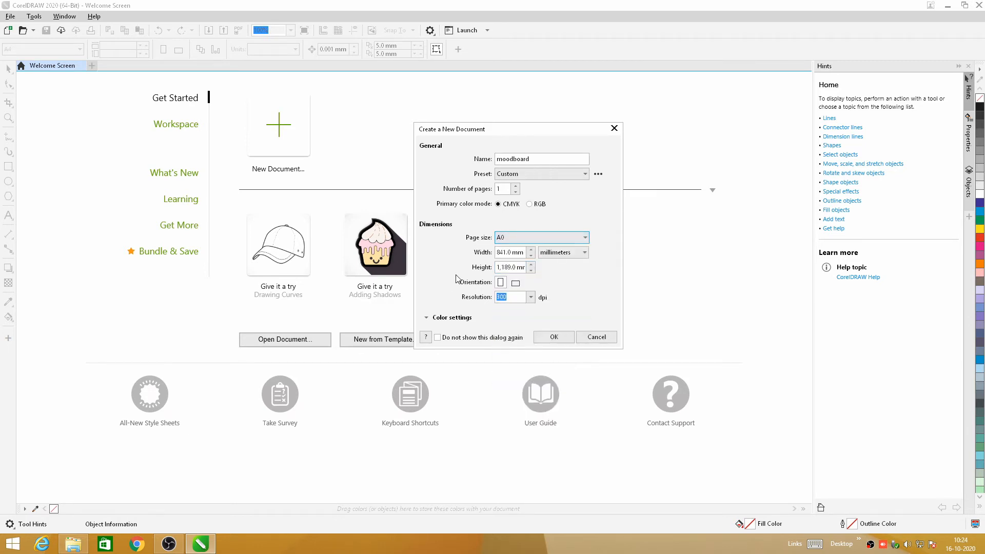
pyautogui.click(515, 283)
pyautogui.click(554, 338)
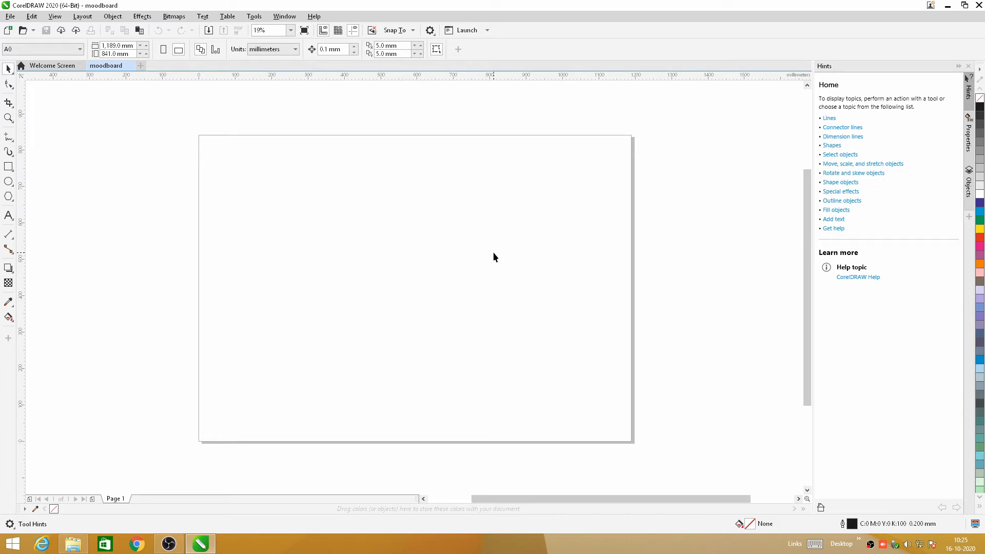
# Step: Add a page-sized rectangle and give it a horizontal fountain fill from yellow to white
pyautogui.doubleClick(9, 166)
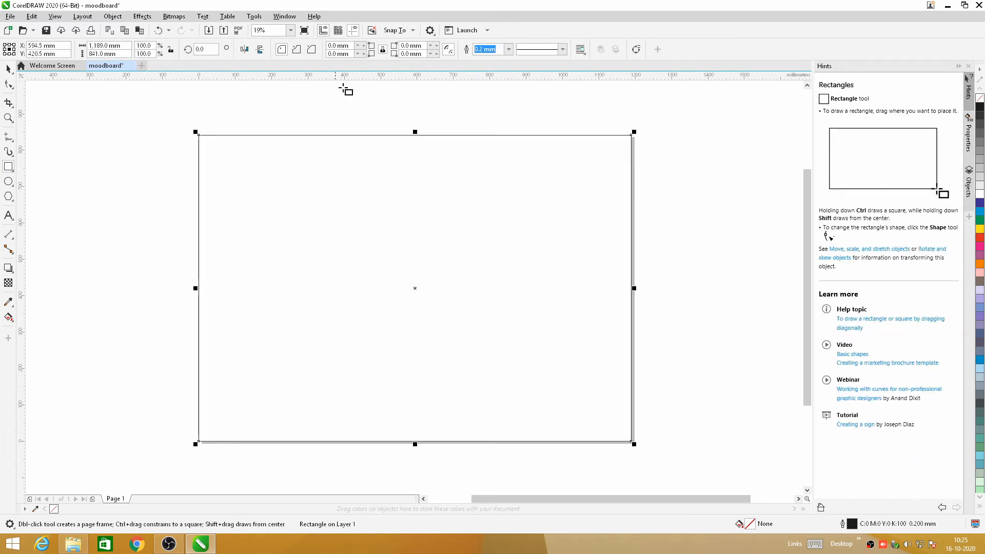
pyautogui.click(980, 229)
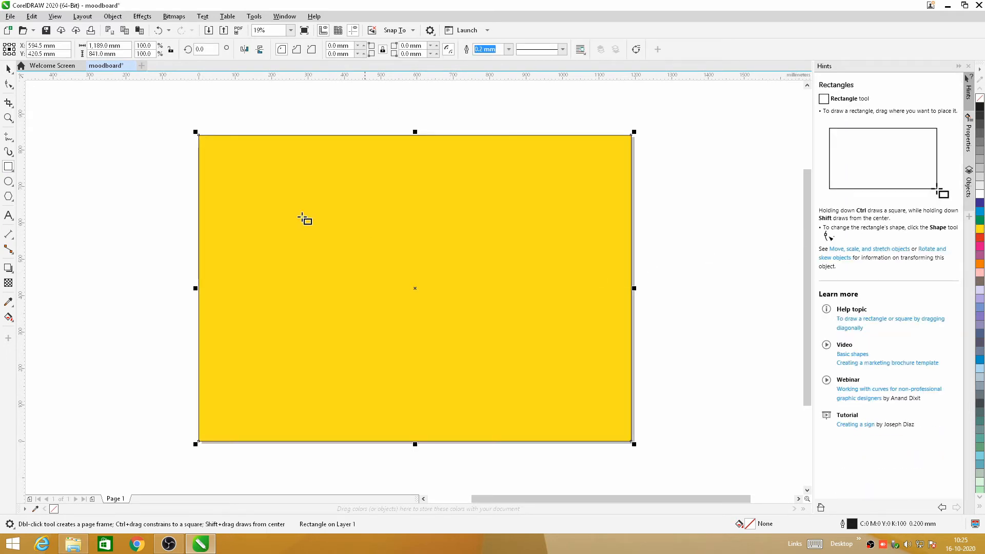
pyautogui.click(9, 318)
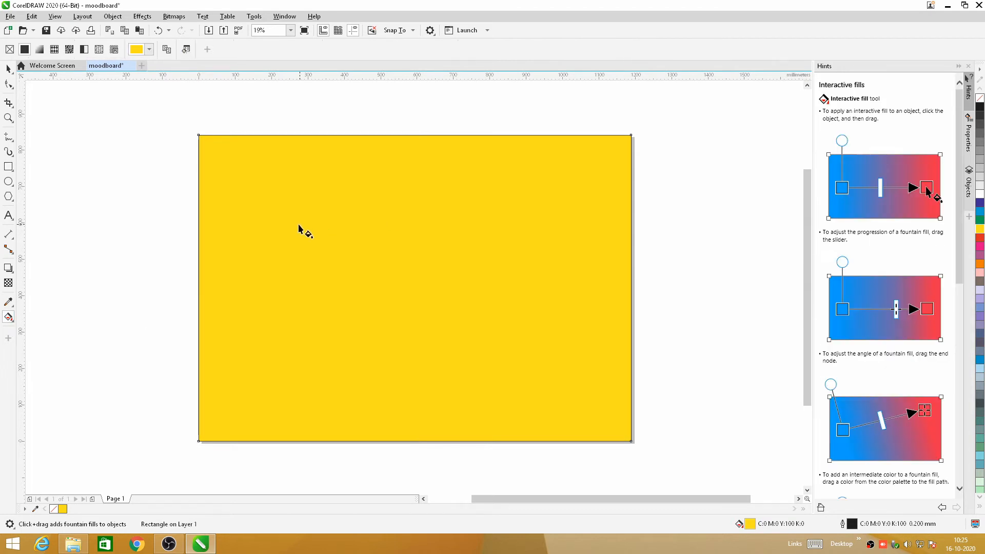
pyautogui.moveTo(228, 221); pyautogui.dragTo(649, 215)
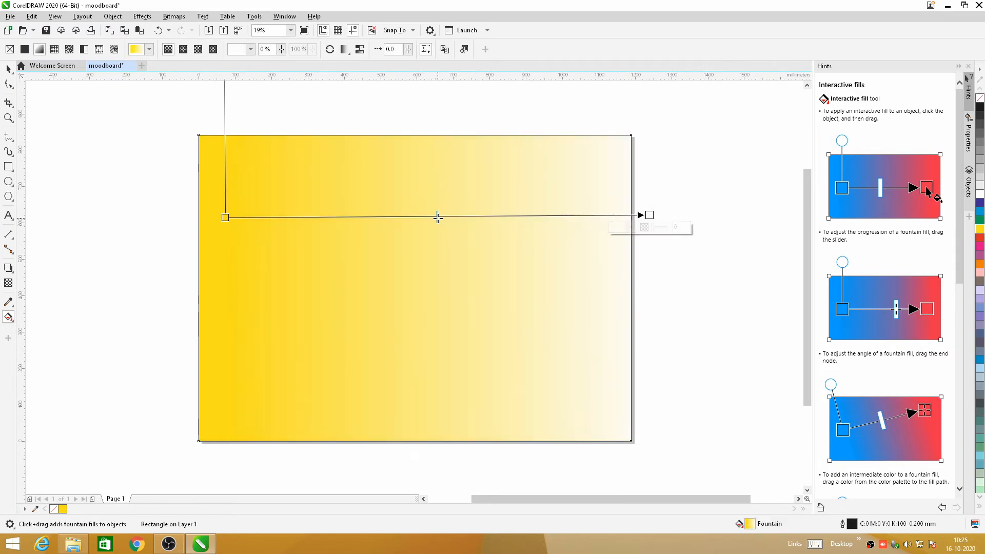
# Step: Soften the yellow gradient by moving its start and end nodes beyond the page edges and shifting the midpoint between them
pyautogui.moveTo(438, 217); pyautogui.dragTo(617, 220)
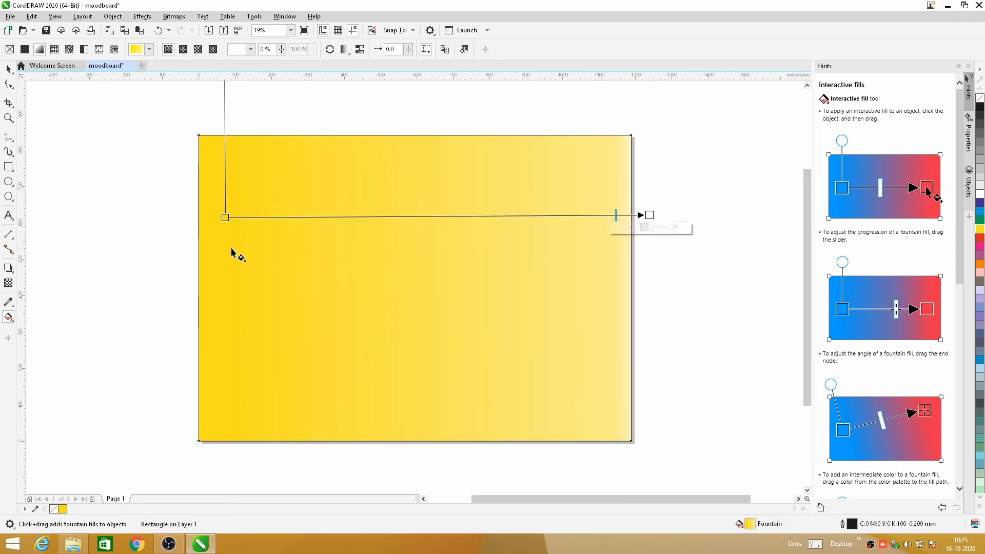
pyautogui.moveTo(225, 217); pyautogui.dragTo(130, 224)
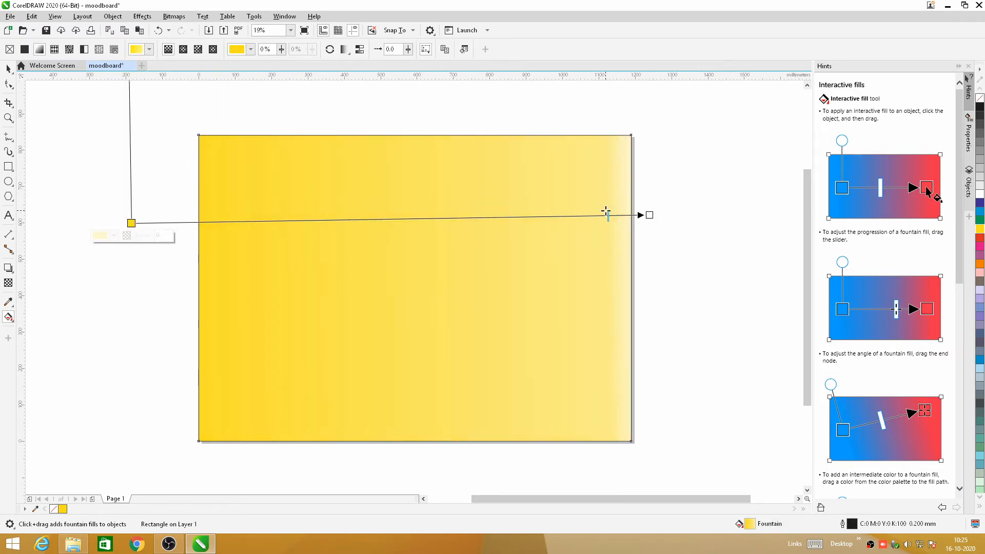
pyautogui.moveTo(606, 215); pyautogui.dragTo(491, 236)
pyautogui.moveTo(649, 215); pyautogui.dragTo(751, 238)
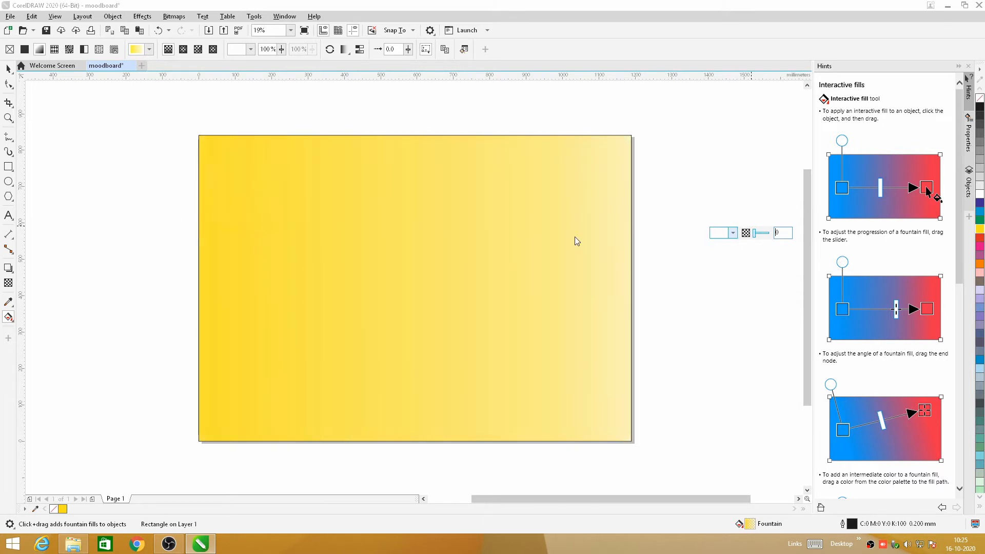
pyautogui.click(8, 68)
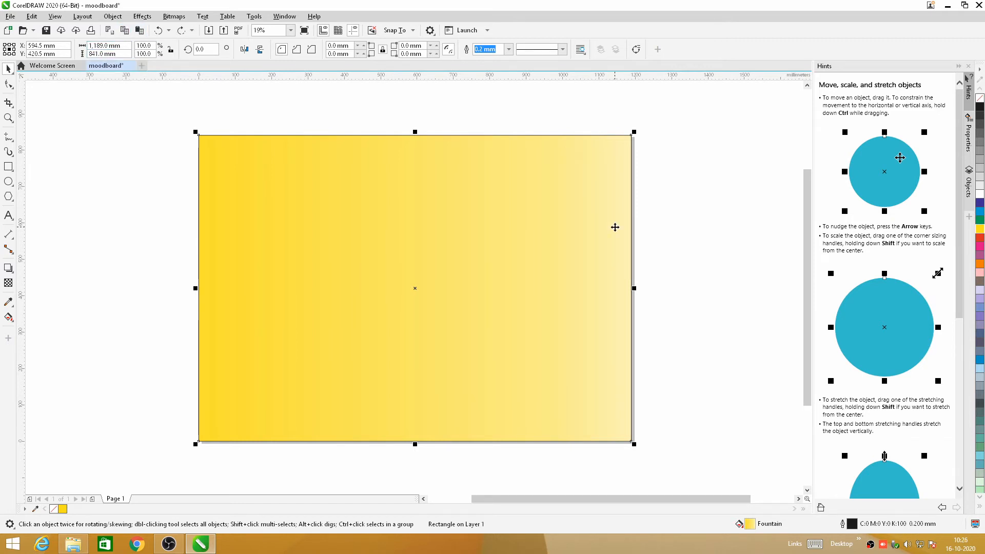
# Step: Duplicate the gradient rectangle as a centred panel 297.25 mm wide, raising its lower edge to make it about 794 mm high
pyautogui.hotkey('ctrl', 'shift', 'z')
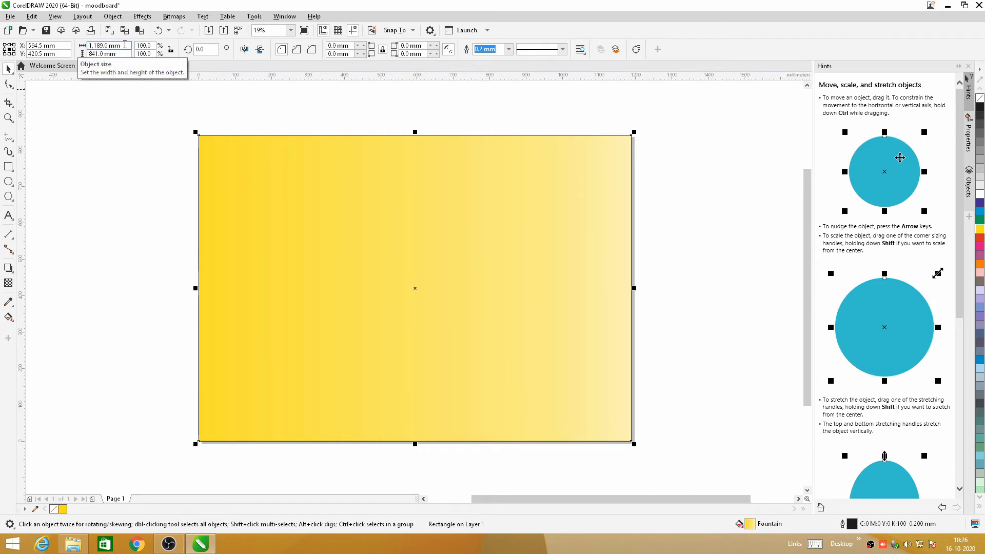
pyautogui.press('Return')
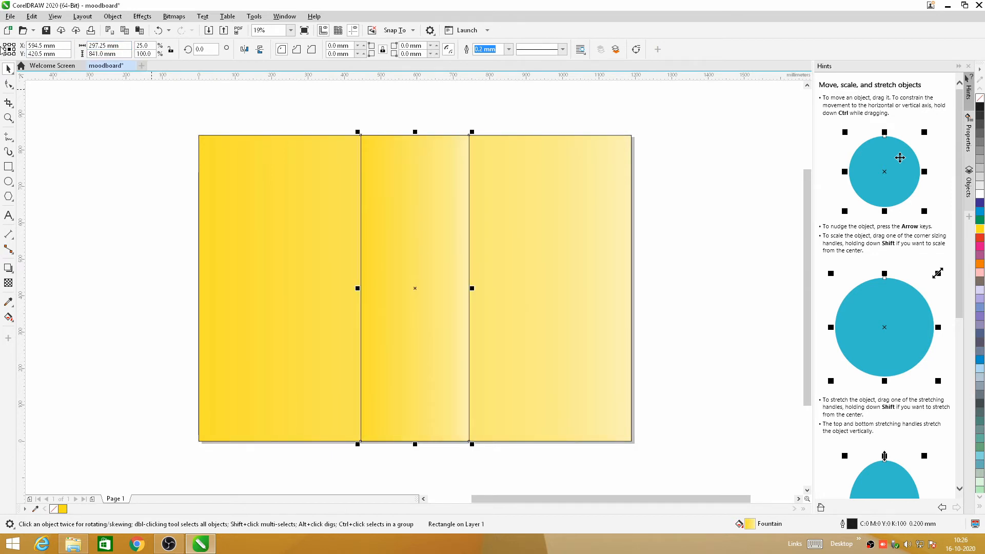
pyautogui.moveTo(415, 445); pyautogui.dragTo(419, 427)
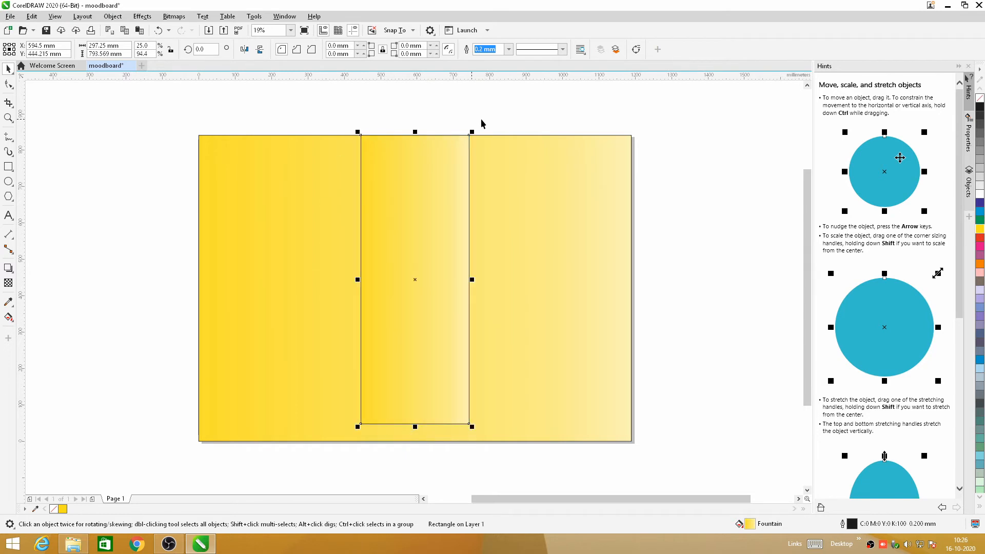
# Step: Give the narrow centre panel a 5.0 mm outline in cyan
pyautogui.click(508, 50)
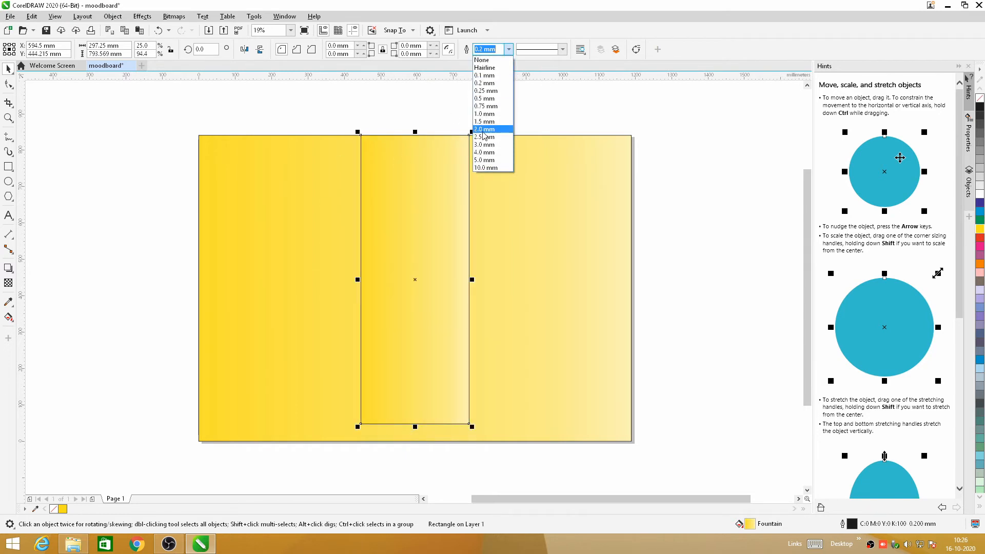
pyautogui.click(488, 161)
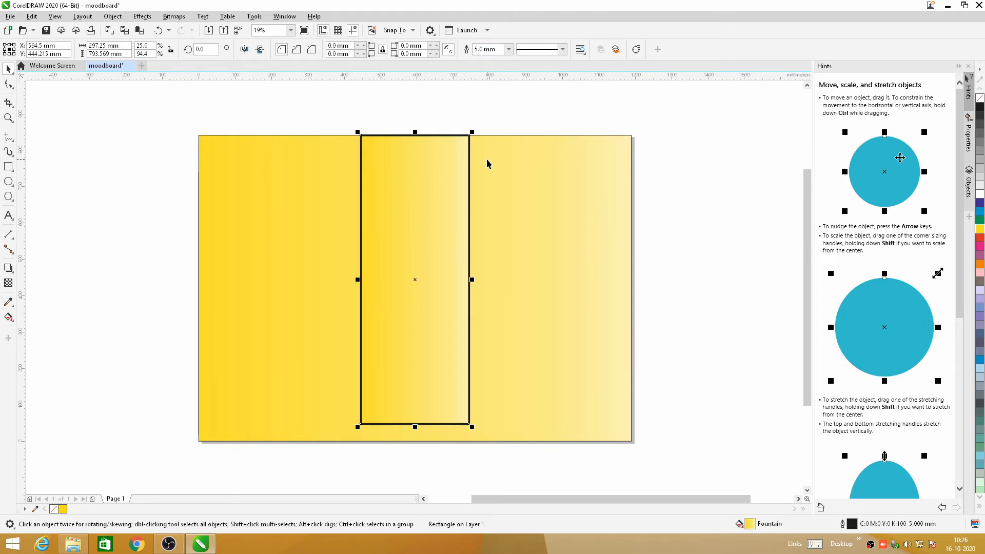
pyautogui.rightClick(980, 213)
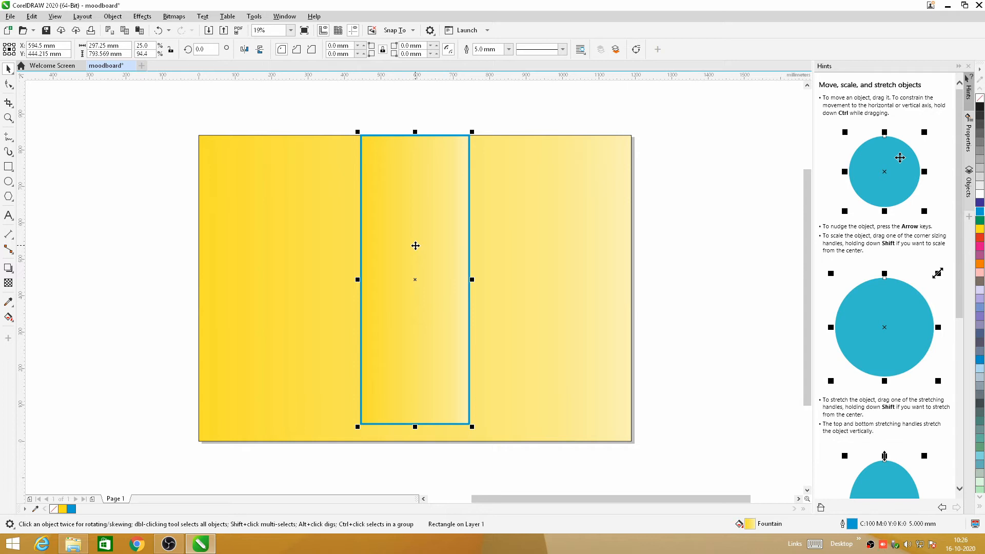
# Step: Place copies of the outlined centre panel flush with the left and right edges of the page
pyautogui.moveTo(416, 246); pyautogui.dragTo(254, 270)
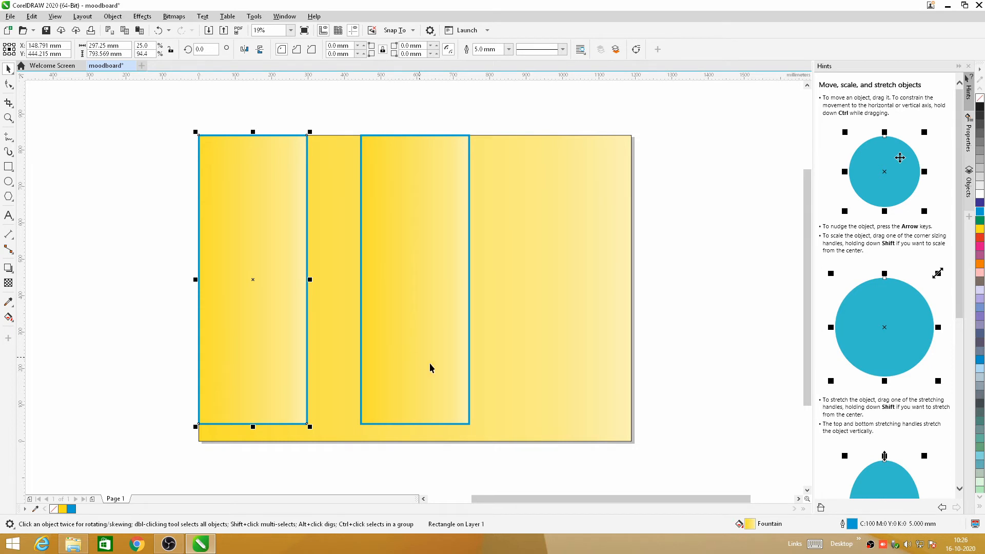
pyautogui.keyDown('shift'); pyautogui.click(407, 285); pyautogui.keyUp('shift')
pyautogui.click(579, 110)
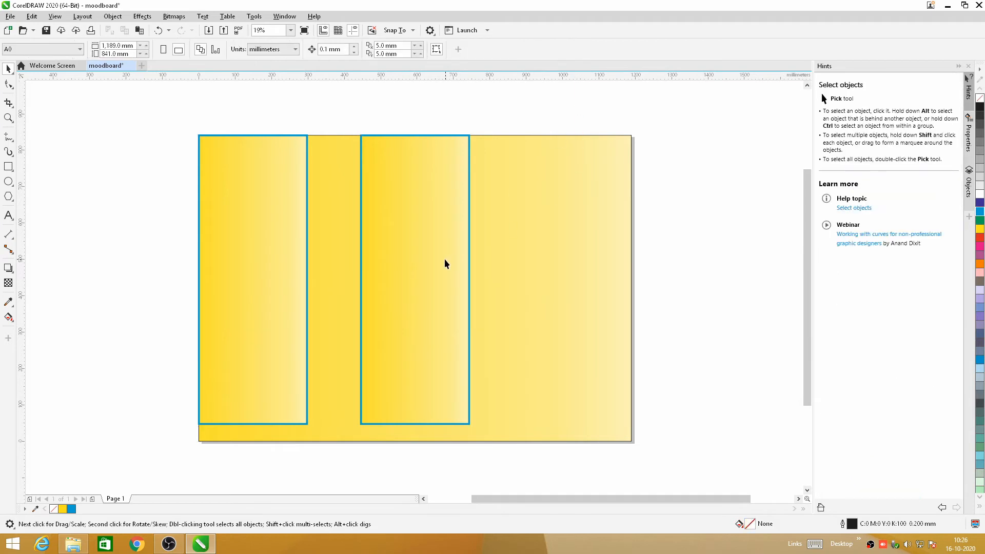
pyautogui.click(445, 264)
pyautogui.moveTo(428, 255); pyautogui.dragTo(589, 250)
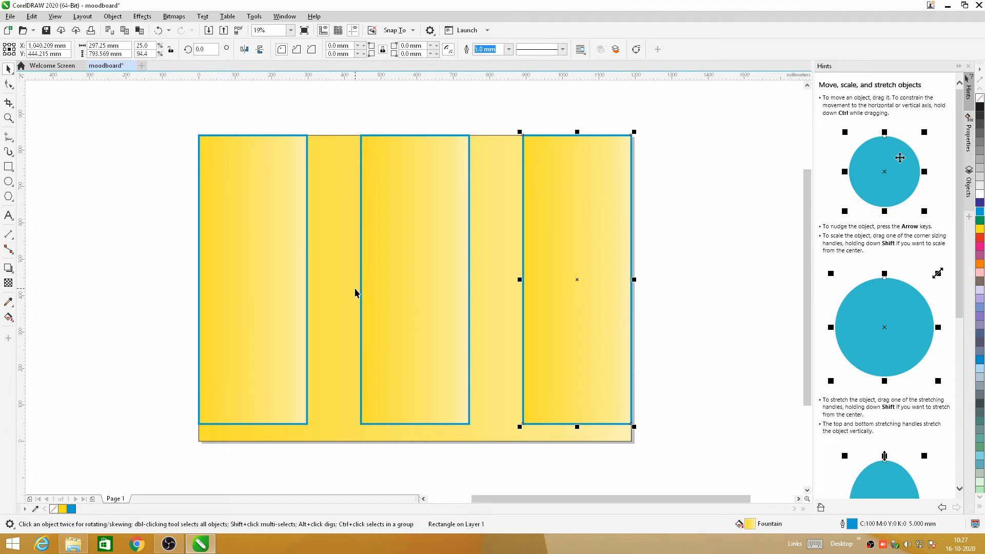
# Step: Stretch the left panel's inner edge to meet the centre panel, and halve its width to 222.855 mm
pyautogui.click(376, 239)
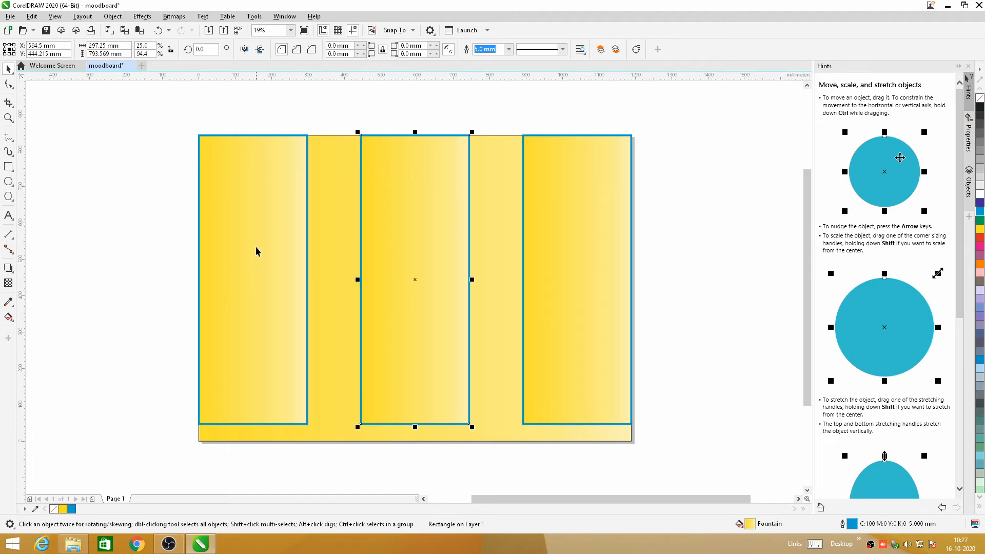
pyautogui.click(247, 291)
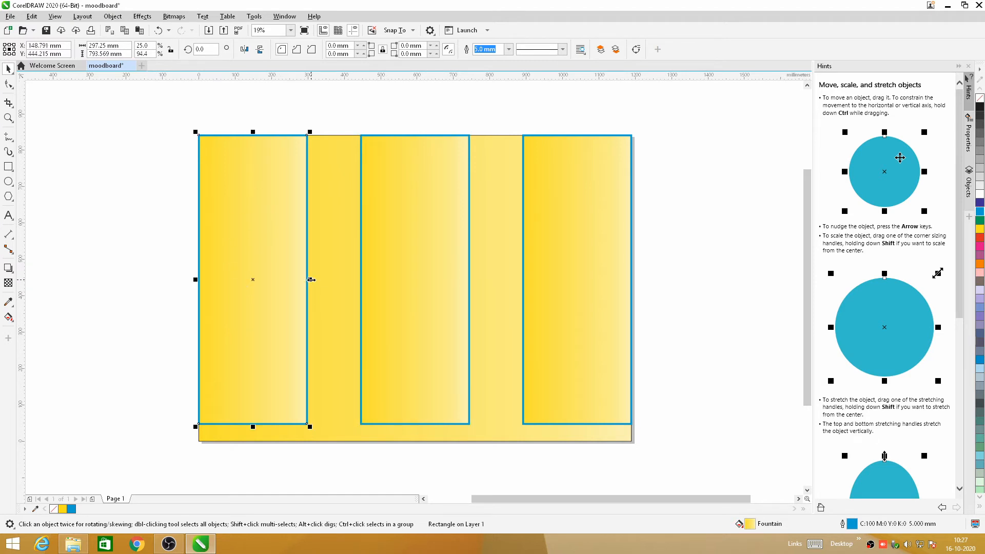
pyautogui.moveTo(311, 280); pyautogui.dragTo(361, 288)
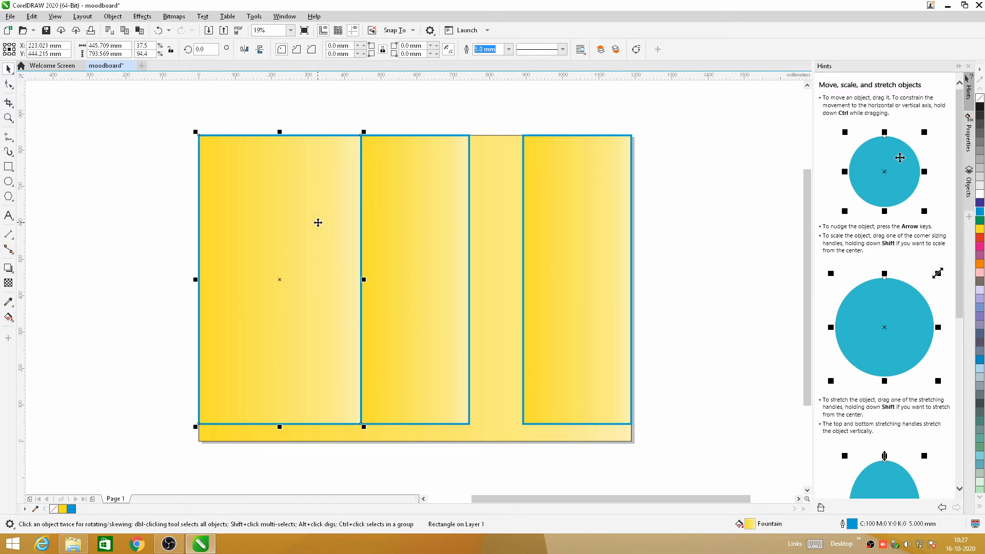
pyautogui.click(127, 49)
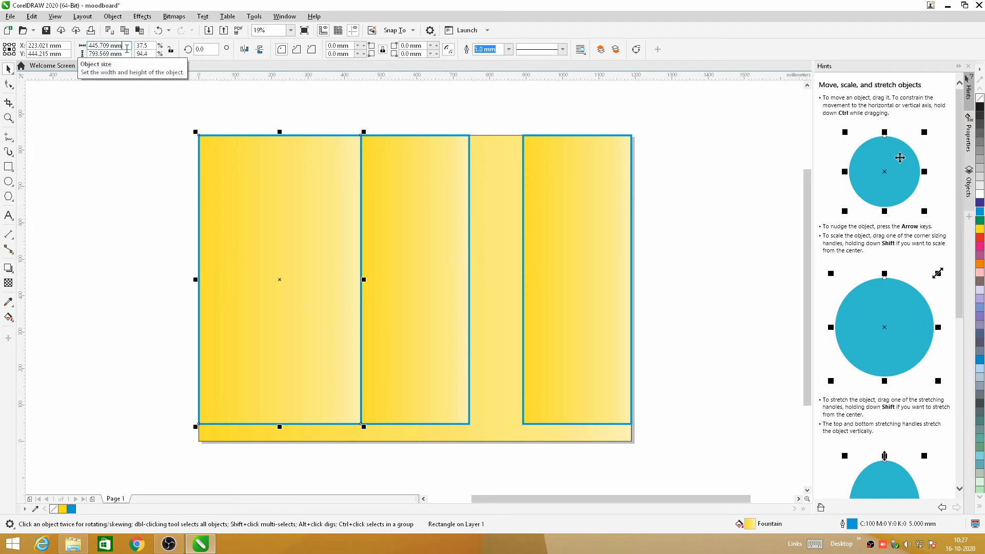
pyautogui.press('Return')
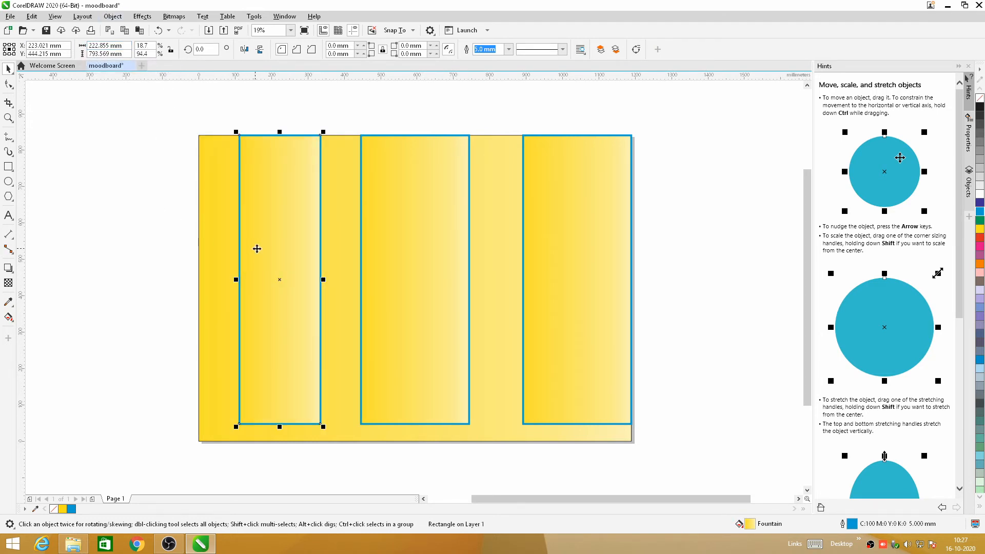
# Step: Open the Align and Distribute options for the narrowed left panel and the page-sized background rectangle
pyautogui.moveTo(290, 251); pyautogui.dragTo(286, 248)
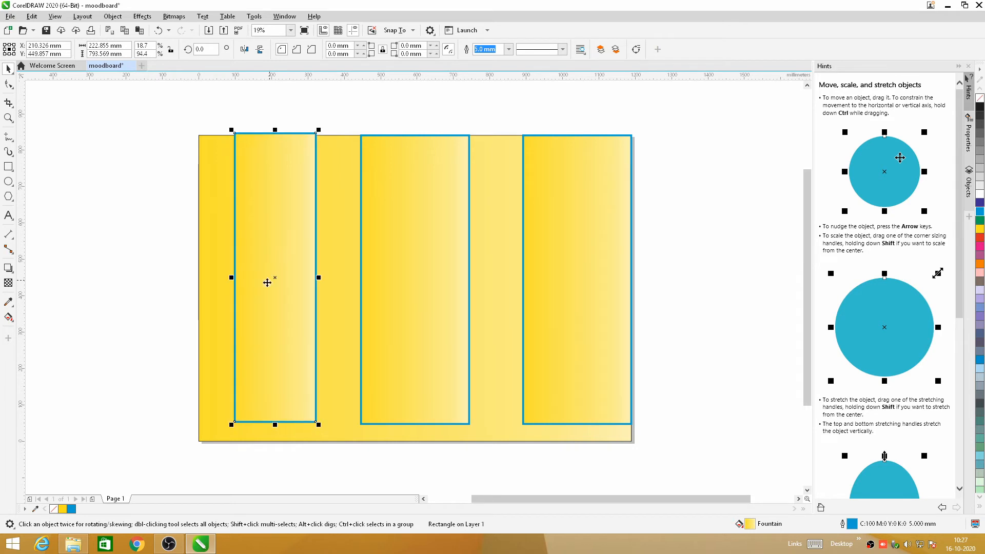
pyautogui.click(205, 225)
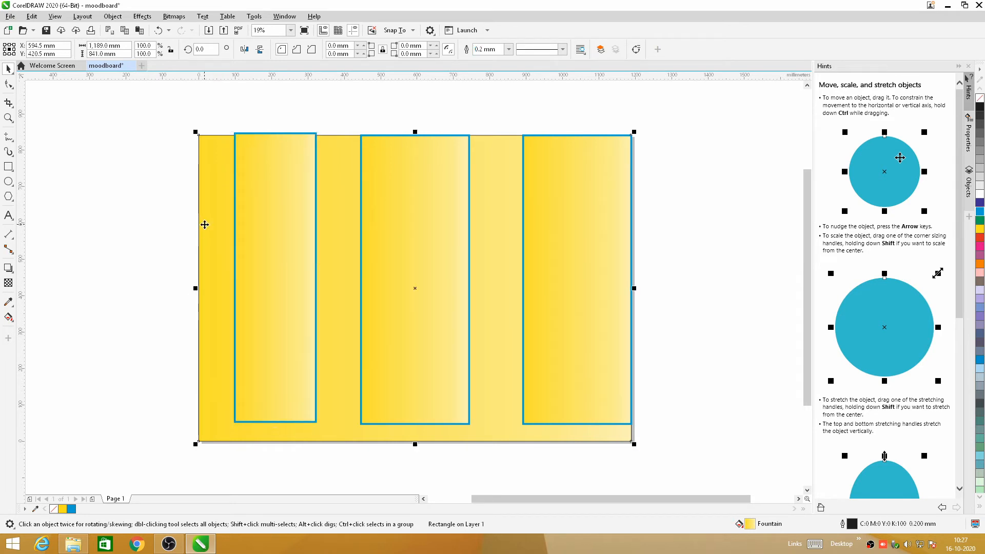
pyautogui.keyDown('shift'); pyautogui.click(261, 234); pyautogui.keyUp('shift')
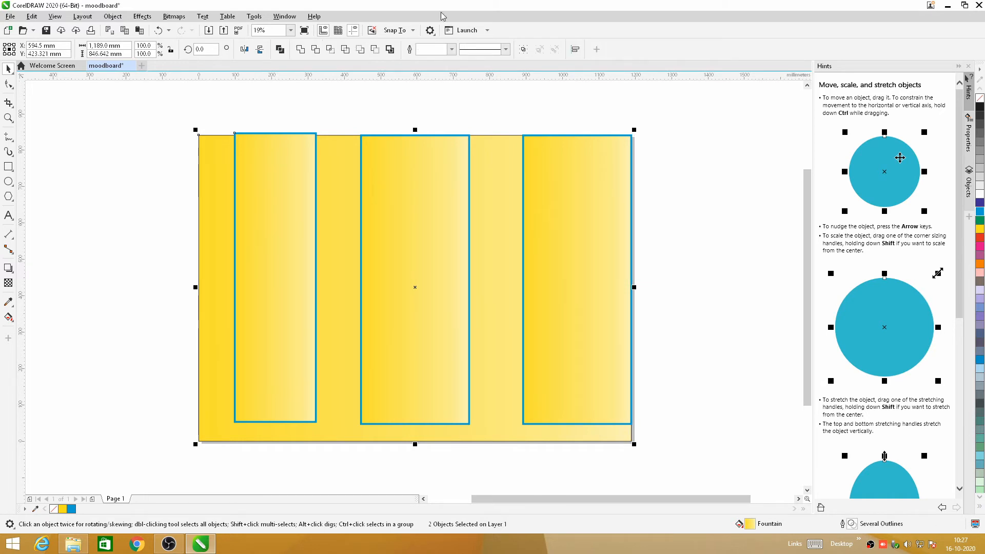
pyautogui.click(575, 49)
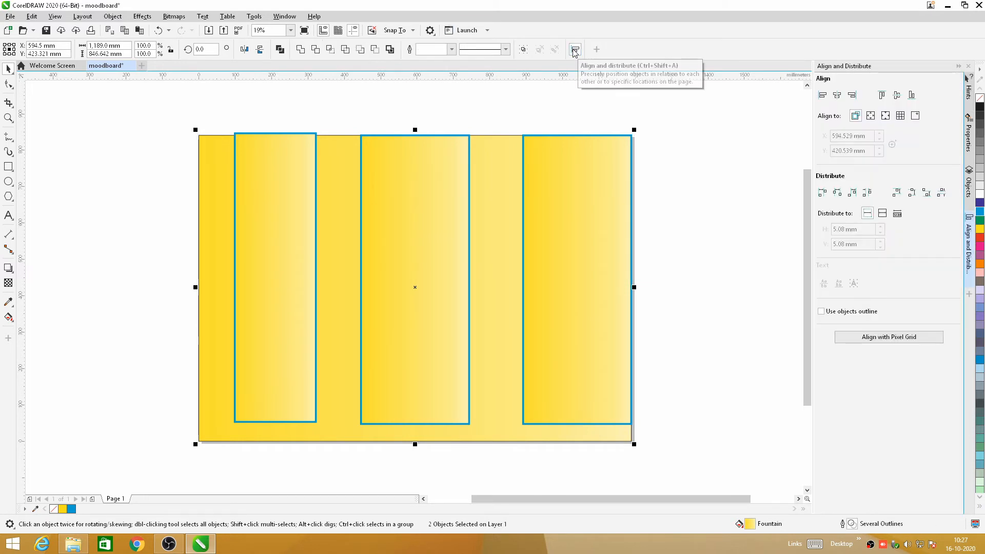
pyautogui.click(576, 50)
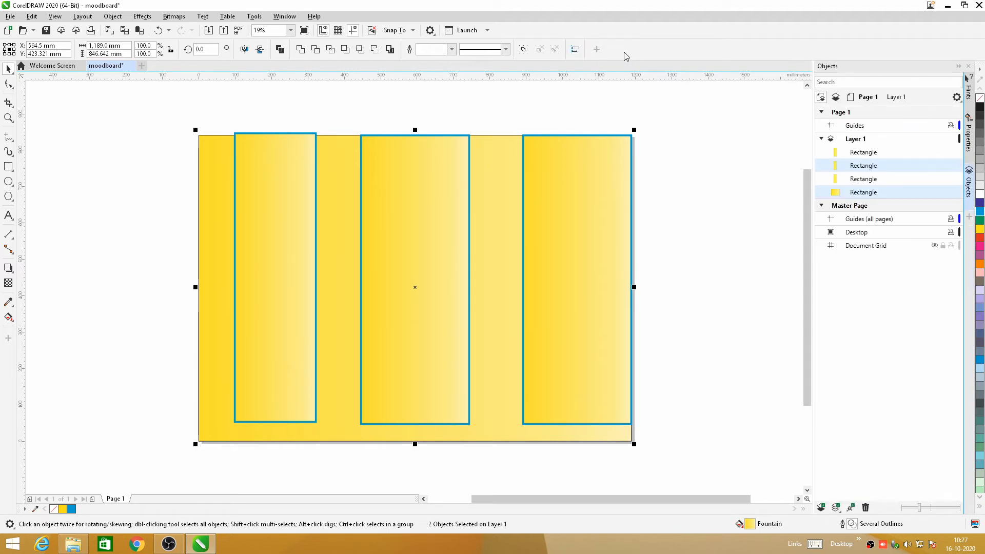
pyautogui.click(576, 49)
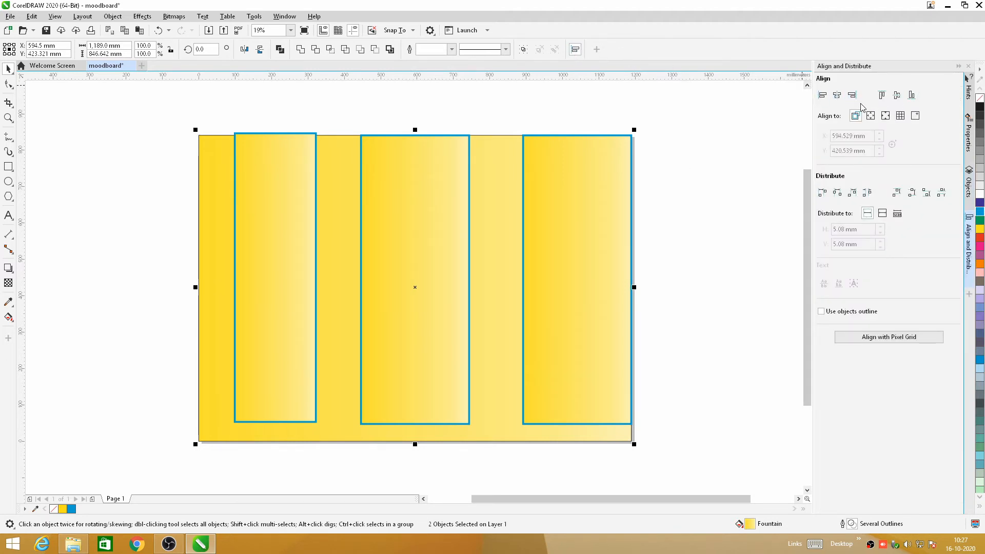
# Step: Align the narrowed panel flush with the left and top edges of the background rectangle
pyautogui.click(824, 97)
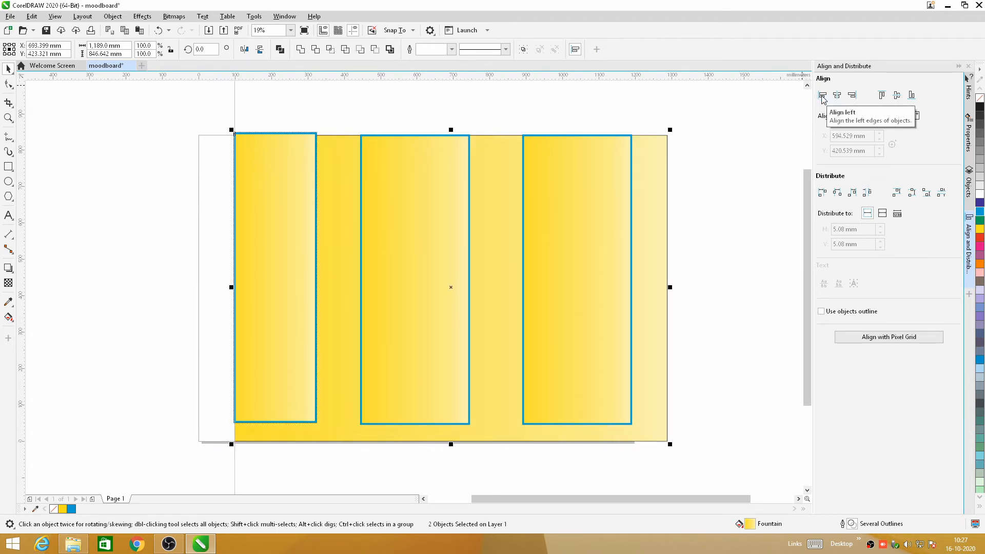
pyautogui.hotkey('ctrl', 'z')
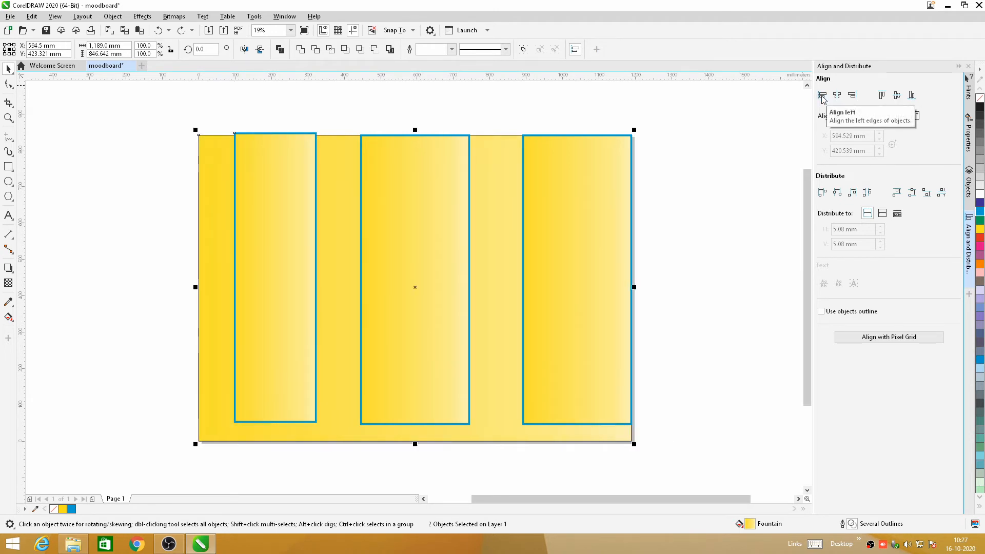
pyautogui.click(291, 207)
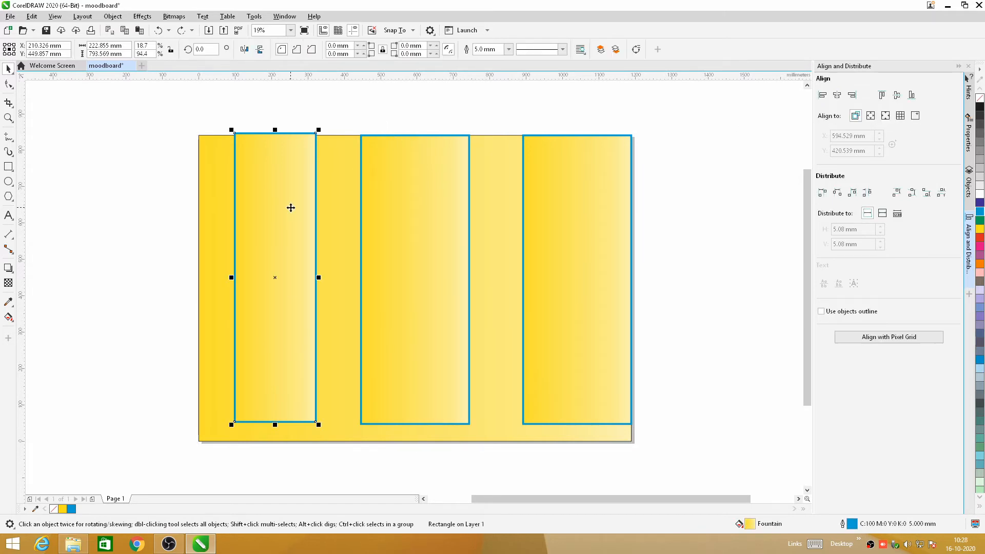
pyautogui.keyDown('shift'); pyautogui.click(207, 244); pyautogui.keyUp('shift')
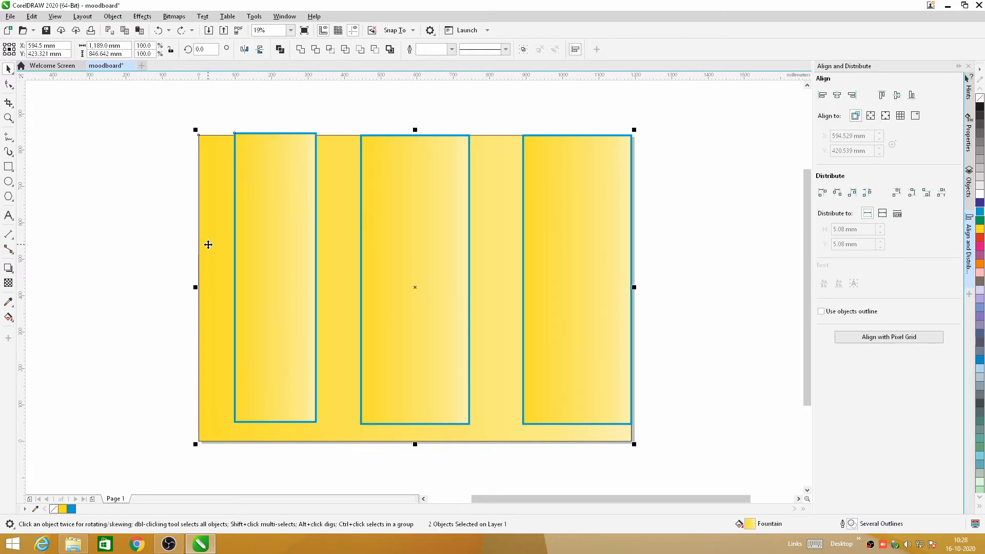
pyautogui.click(823, 95)
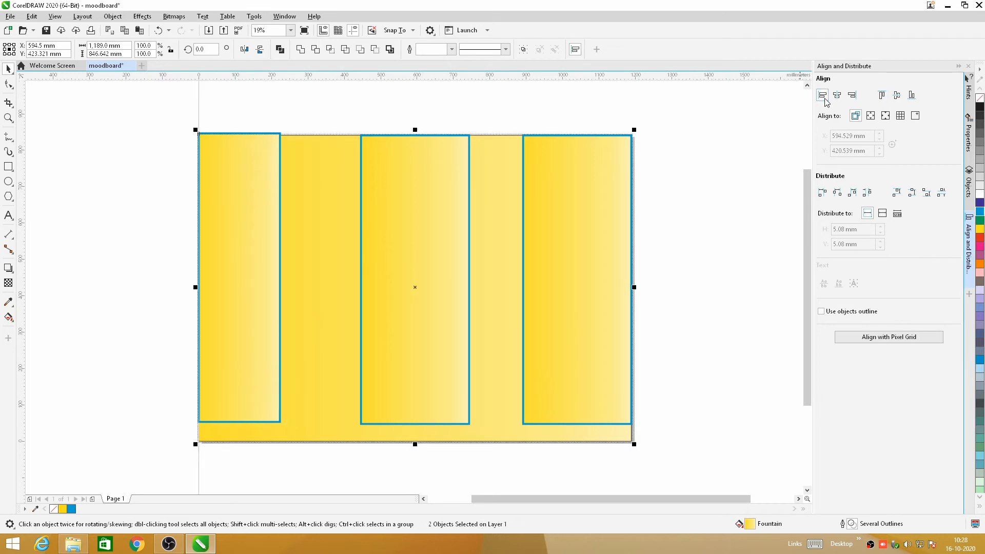
pyautogui.click(912, 96)
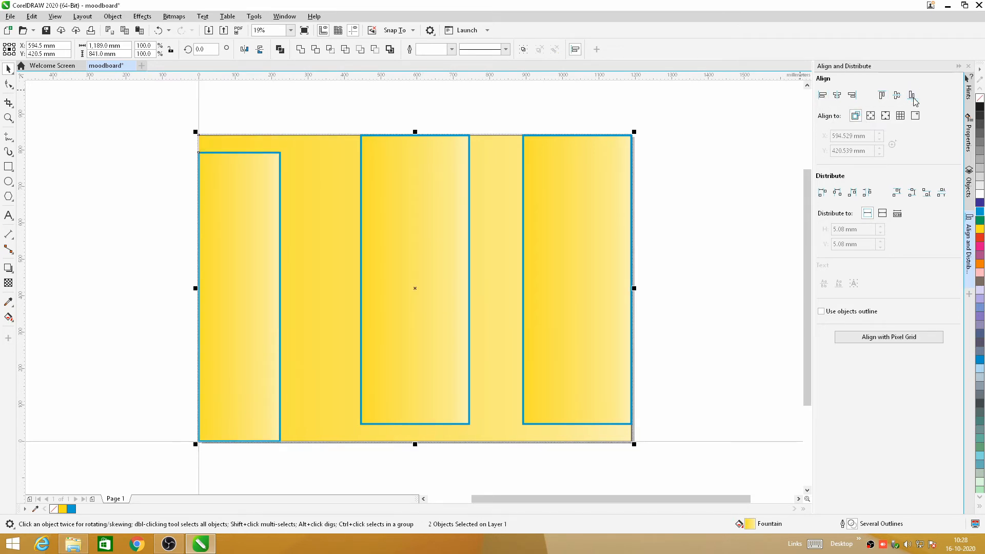
pyautogui.click(883, 97)
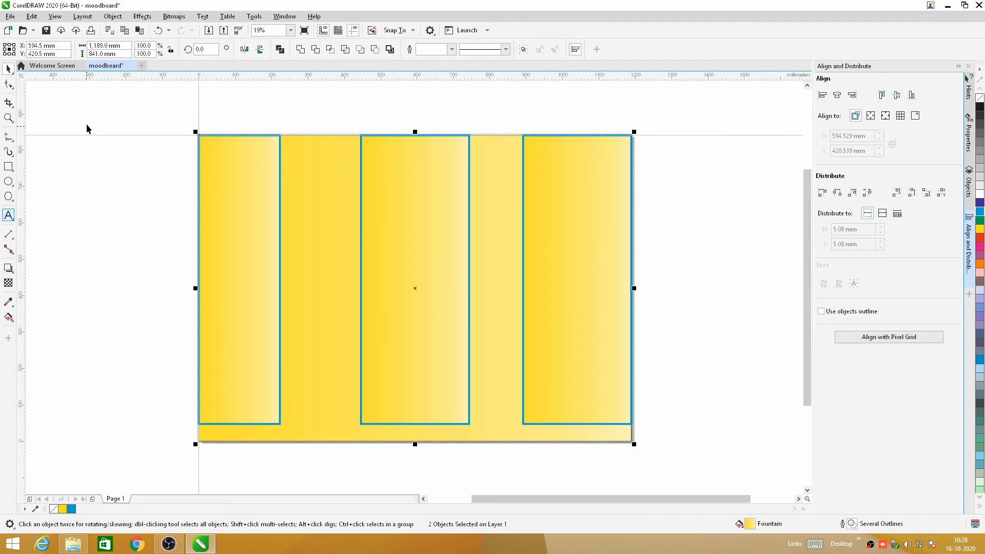
# Step: Place a copy of the narrow left panel in the gap before the centre panel, level with the original
pyautogui.click(249, 248)
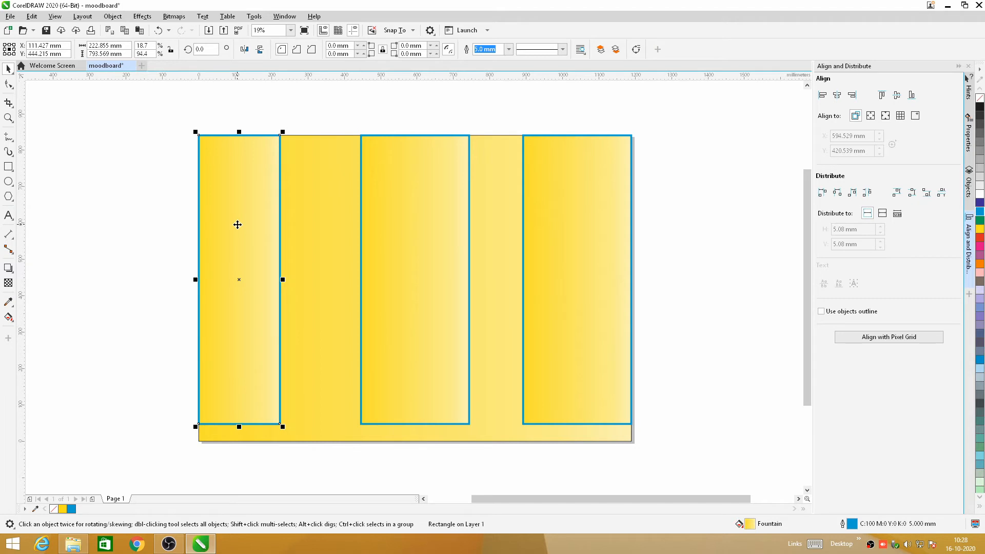
pyautogui.moveTo(237, 225); pyautogui.dragTo(317, 234)
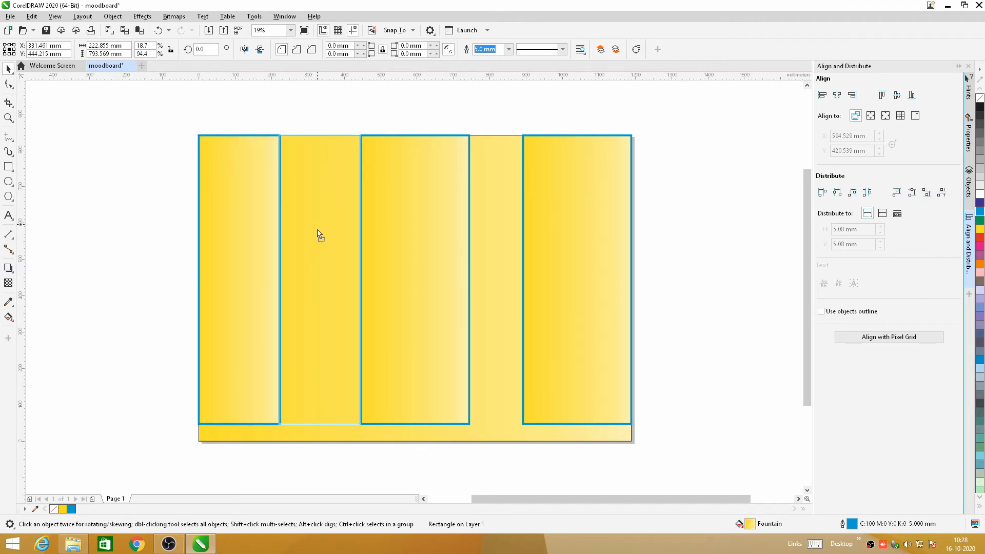
pyautogui.moveTo(317, 230)
pyautogui.mouseDown()
pyautogui.moveTo(321, 237)
pyautogui.moveTo(315, 229)
pyautogui.mouseUp()
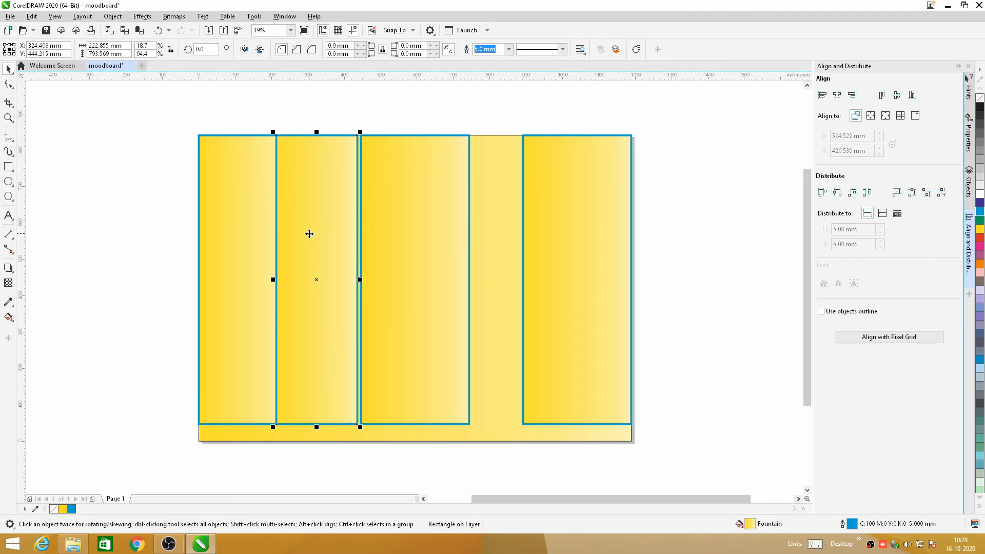
# Step: Nudge the copied narrow panel right until its edge closes up against the centre panel
pyautogui.press('Right')
pyautogui.press('Right')
pyautogui.press('Right')
pyautogui.press('Right')
pyautogui.press('Right')
pyautogui.press('Right')
pyautogui.press('Right')
pyautogui.press('Right')
pyautogui.press('Right')
pyautogui.press('Right')
pyautogui.press('Right')
pyautogui.press('Right')
pyautogui.press('Right')
pyautogui.press('Right')
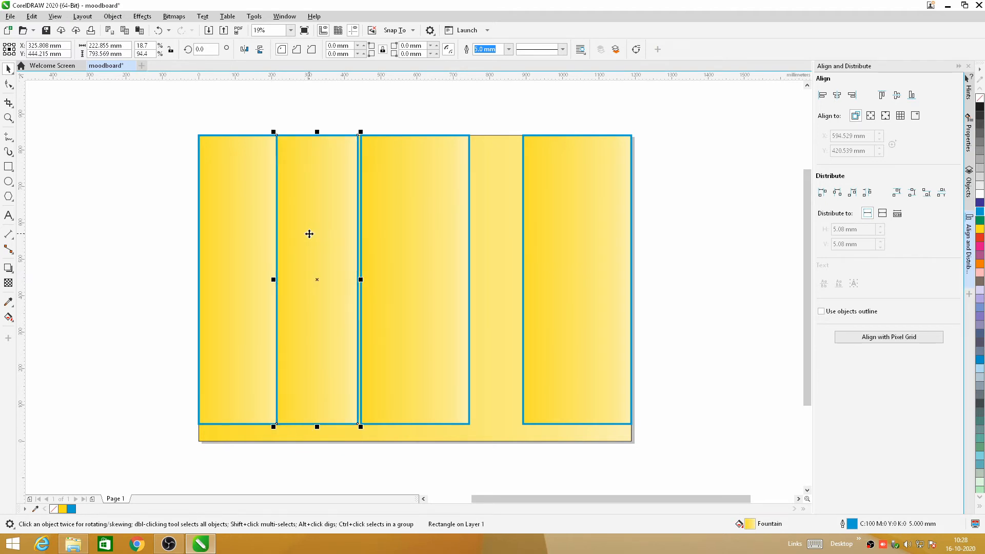
pyautogui.press('Right')
pyautogui.press('Right')
pyautogui.press('Right')
pyautogui.press('Right')
pyautogui.press('Right')
pyautogui.press('Right')
pyautogui.press('Right')
pyautogui.press('Right')
pyautogui.press('Right')
pyautogui.press('Right')
pyautogui.press('Right')
pyautogui.press('Right')
pyautogui.press('Right')
pyautogui.press('Right')
pyautogui.press('Right')
pyautogui.press('Right')
pyautogui.press('Right')
pyautogui.press('Right')
pyautogui.press('Right')
pyautogui.press('Right')
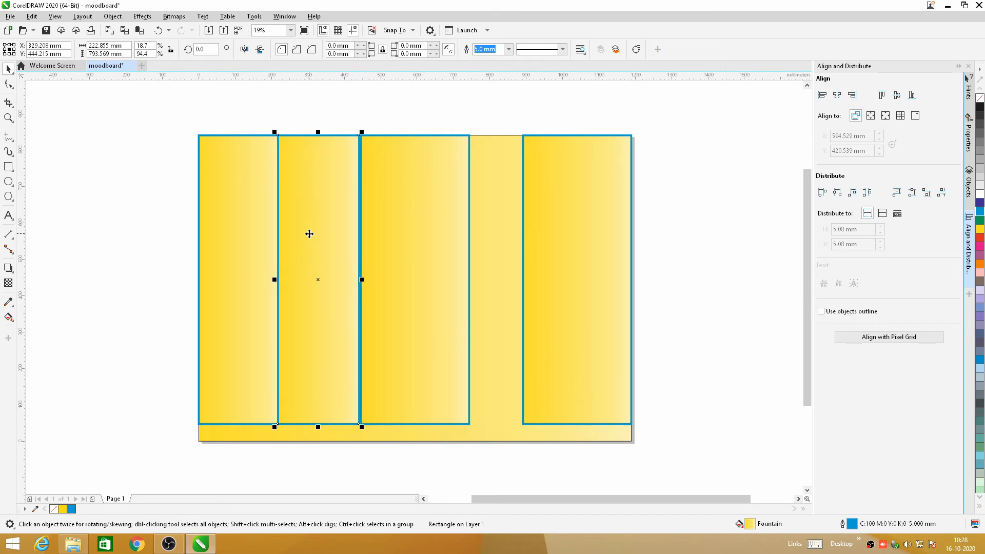
pyautogui.press('Right')
pyautogui.press('Right')
pyautogui.press('Right')
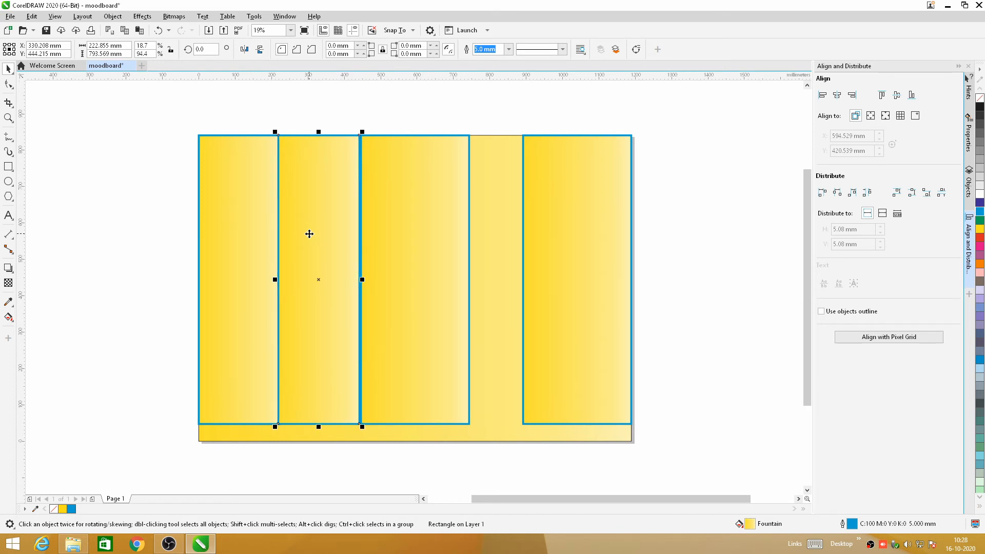
pyautogui.click(372, 114)
pyautogui.scroll(5, 336, 132)
pyautogui.scroll(-5, 333, 140)
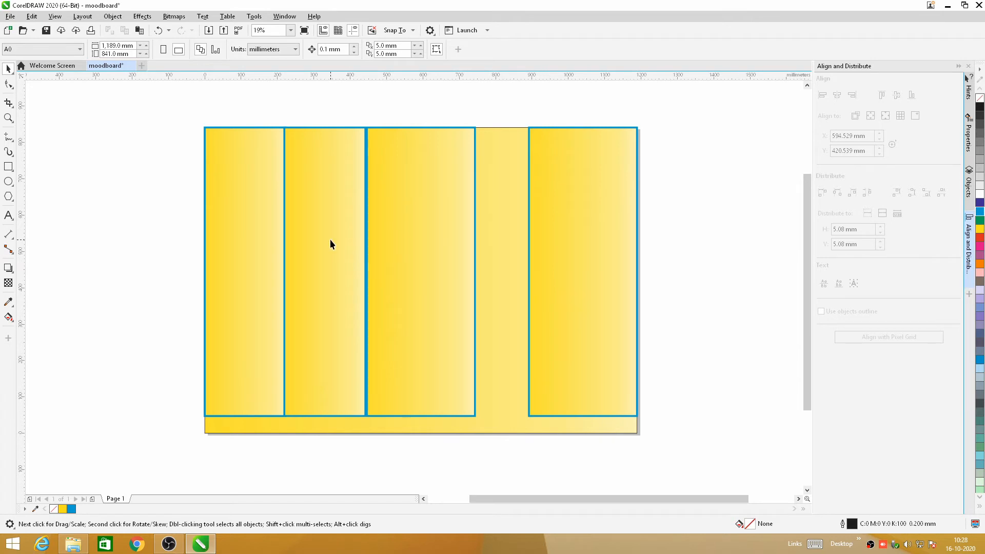
# Step: Replace the wide rightmost panel with a copy of the narrow left panel, flush with the page's right edge
pyautogui.click(583, 239)
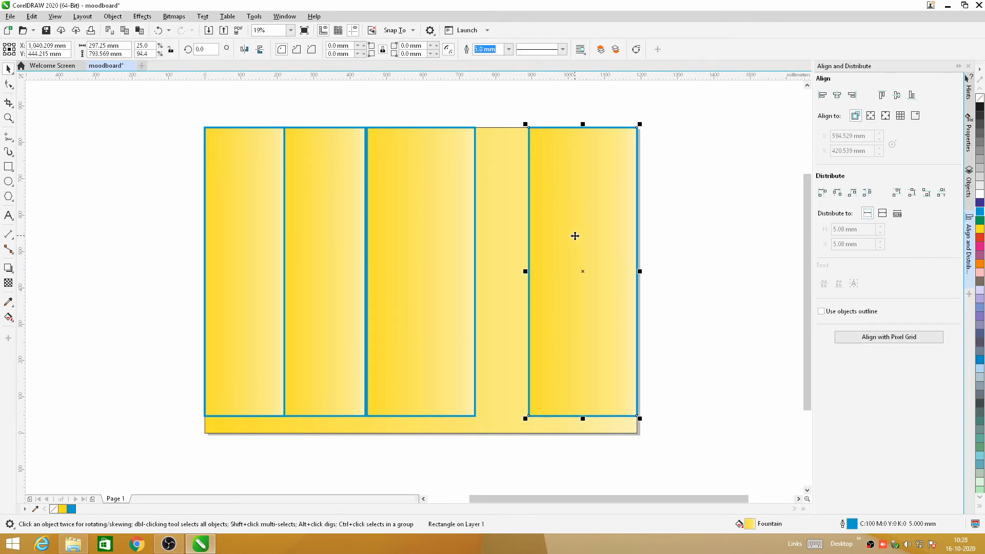
pyautogui.press('Delete')
pyautogui.click(249, 234)
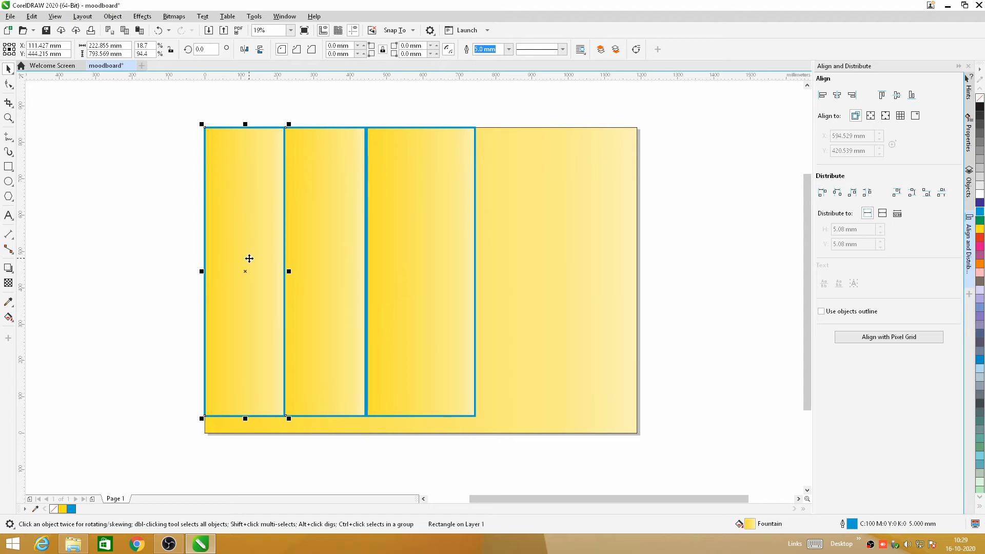
pyautogui.moveTo(249, 259); pyautogui.dragTo(599, 289)
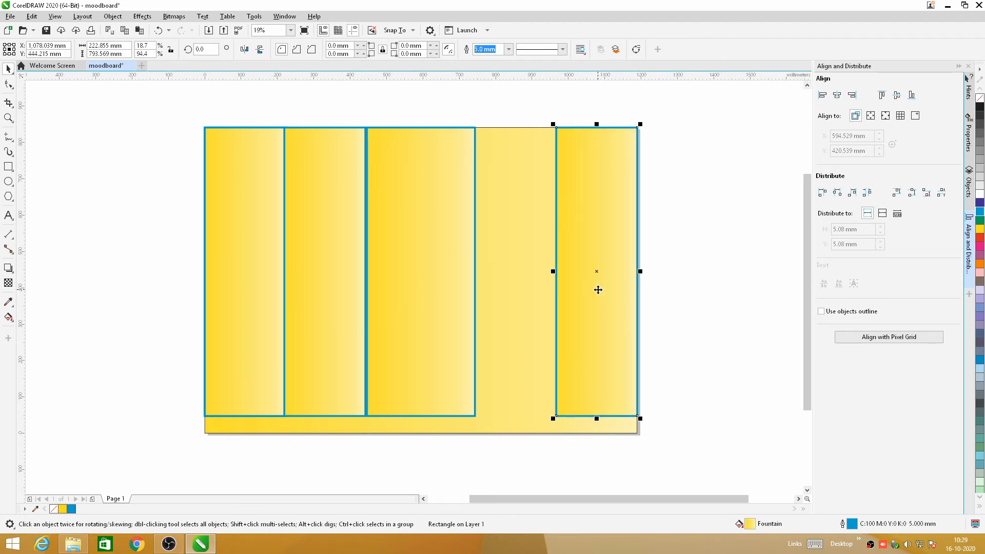
pyautogui.click(686, 184)
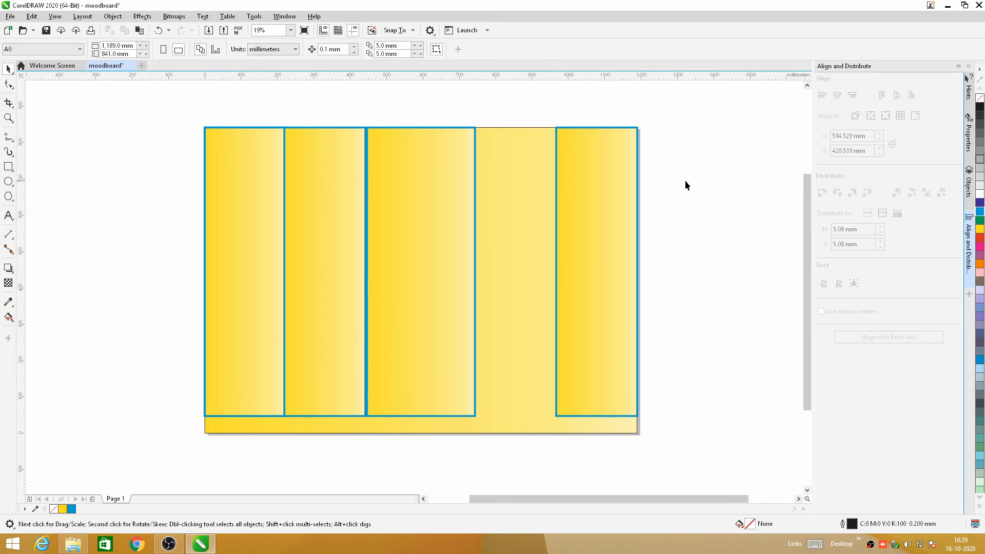
# Step: Place a copy of the narrow rightmost panel in the gap between it and the centre panel
pyautogui.click(608, 212)
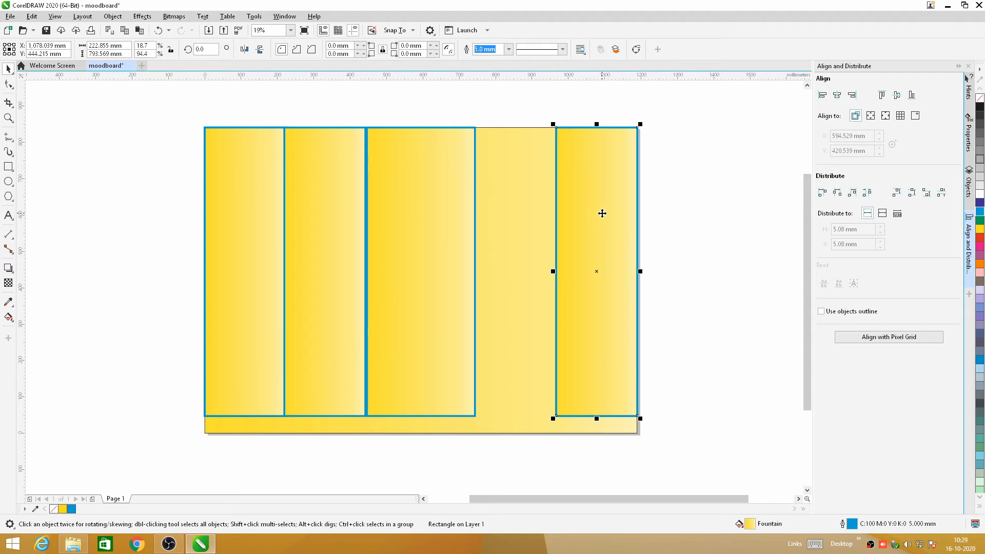
pyautogui.moveTo(602, 213); pyautogui.dragTo(522, 223)
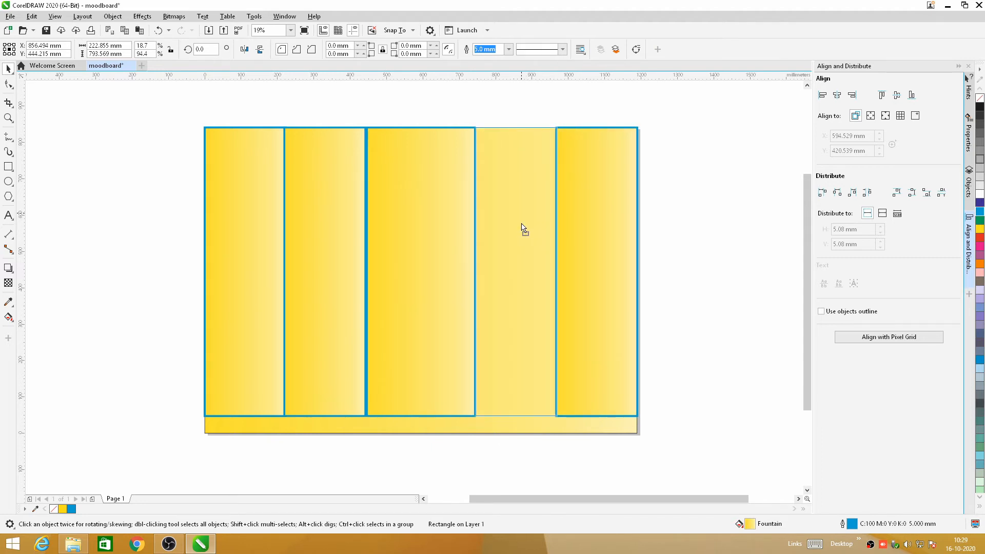
pyautogui.moveTo(522, 228); pyautogui.dragTo(522, 222)
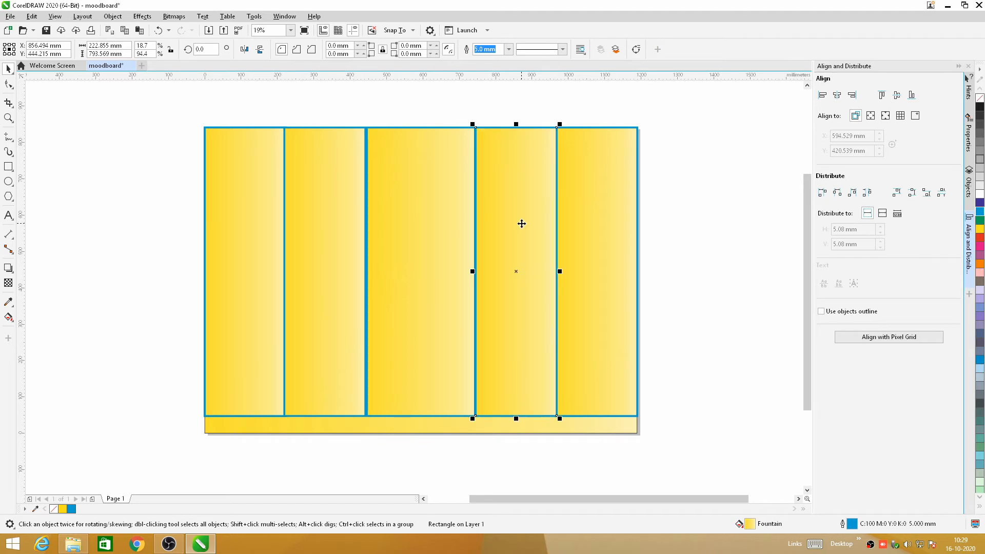
pyautogui.click(778, 167)
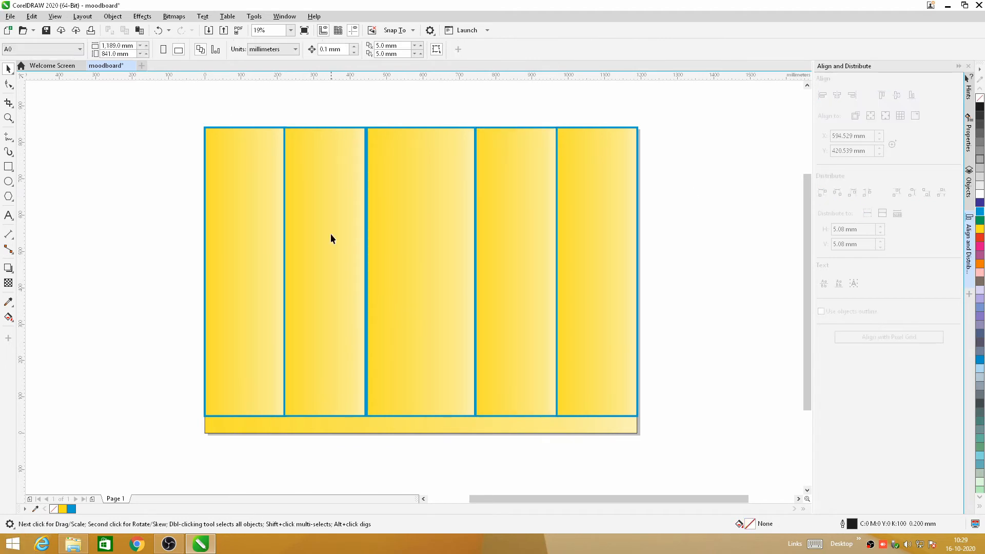
# Step: Reduce the leftmost panel's height to one third by dividing 793.569 mm by 3, giving 264.523 mm
pyautogui.click(233, 229)
pyautogui.click(137, 187)
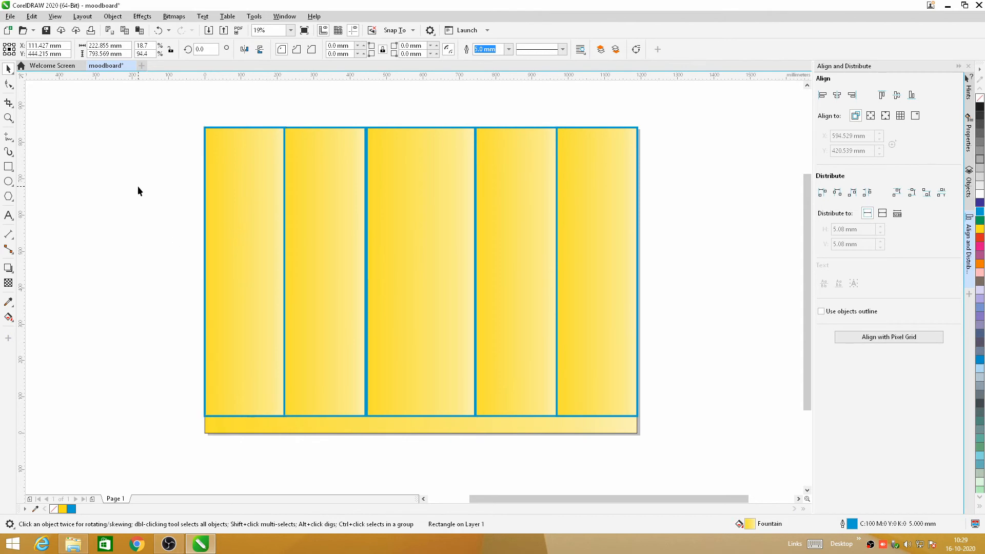
pyautogui.click(247, 238)
pyautogui.click(126, 54)
pyautogui.write('/3')
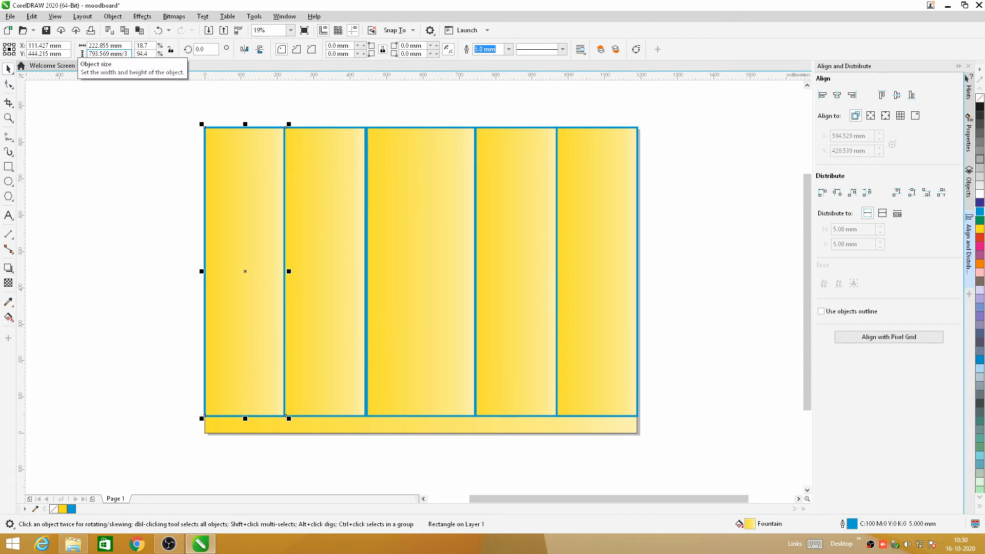
pyautogui.press('Return')
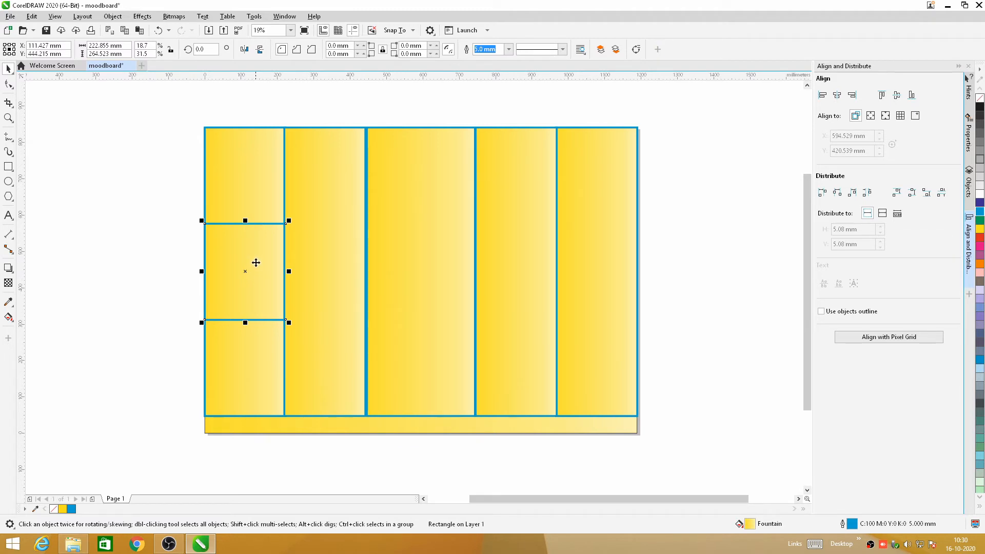
pyautogui.keyDown('shift'); pyautogui.click(284, 156); pyautogui.keyUp('shift')
pyautogui.press('Escape')
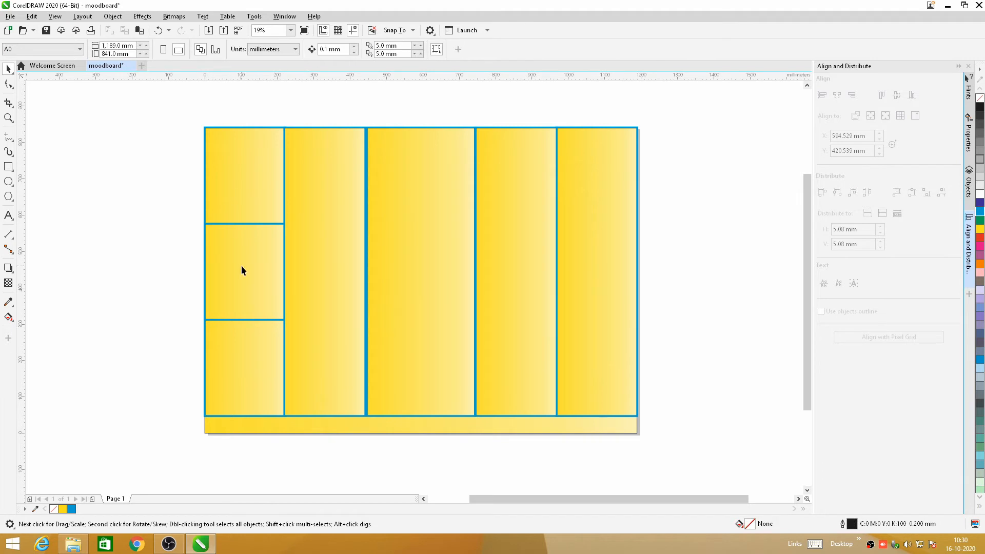
# Step: Align the one-third-height panel in the leftmost column with the top edge of the full-height panel behind it
pyautogui.click(244, 271)
pyautogui.keyDown('shift'); pyautogui.click(211, 138); pyautogui.keyUp('shift')
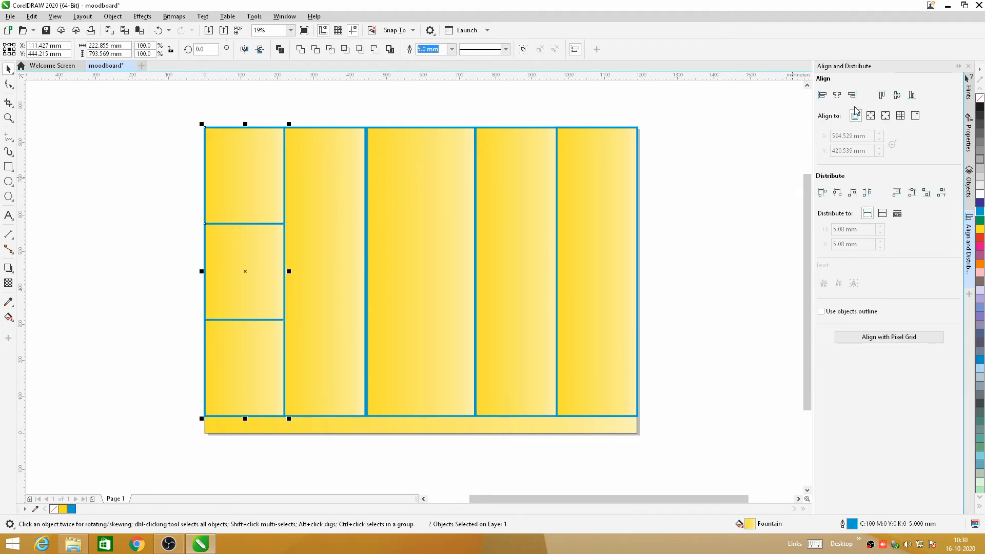
pyautogui.click(882, 96)
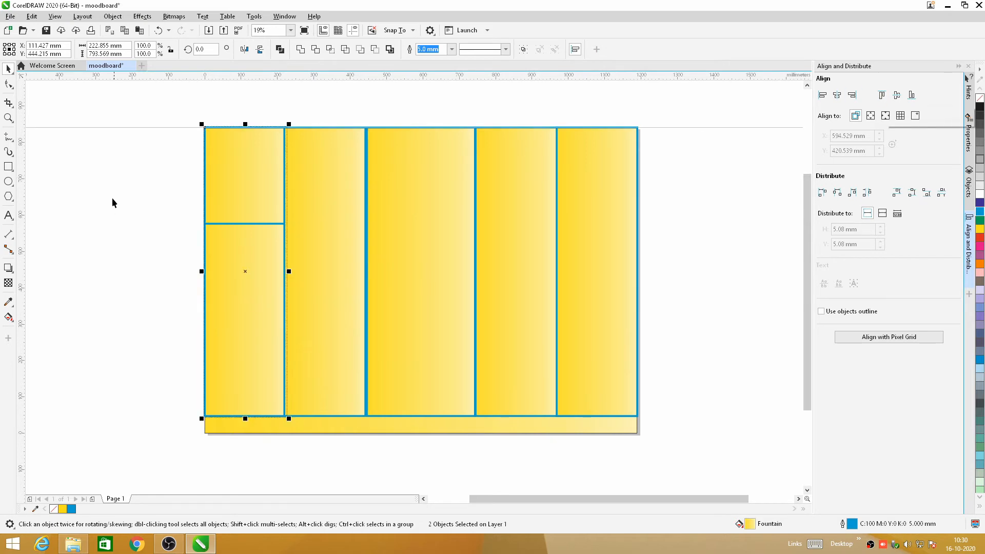
# Step: Place copies of the leftmost column's top cell in the bottom third and the middle third of that column
pyautogui.click(245, 178)
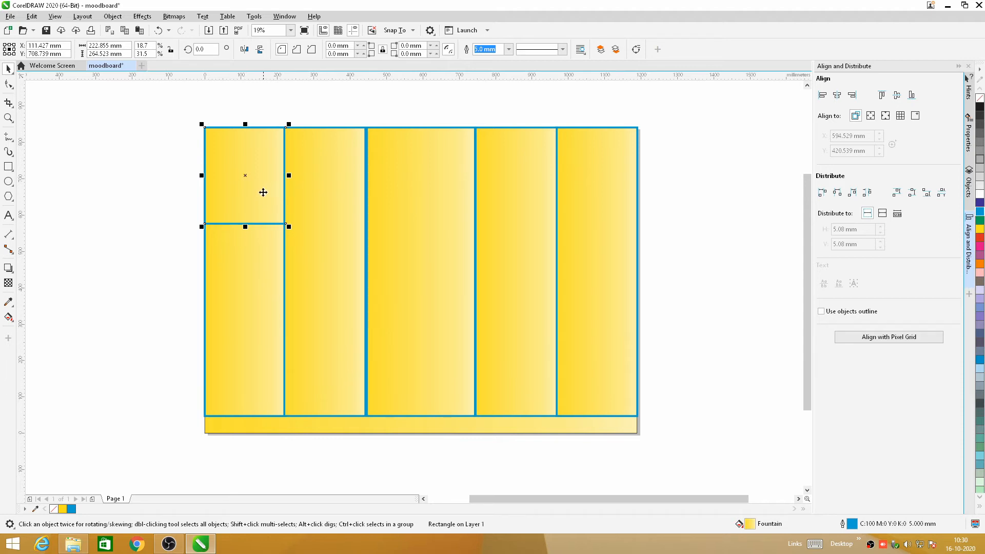
pyautogui.moveTo(259, 179); pyautogui.dragTo(257, 375)
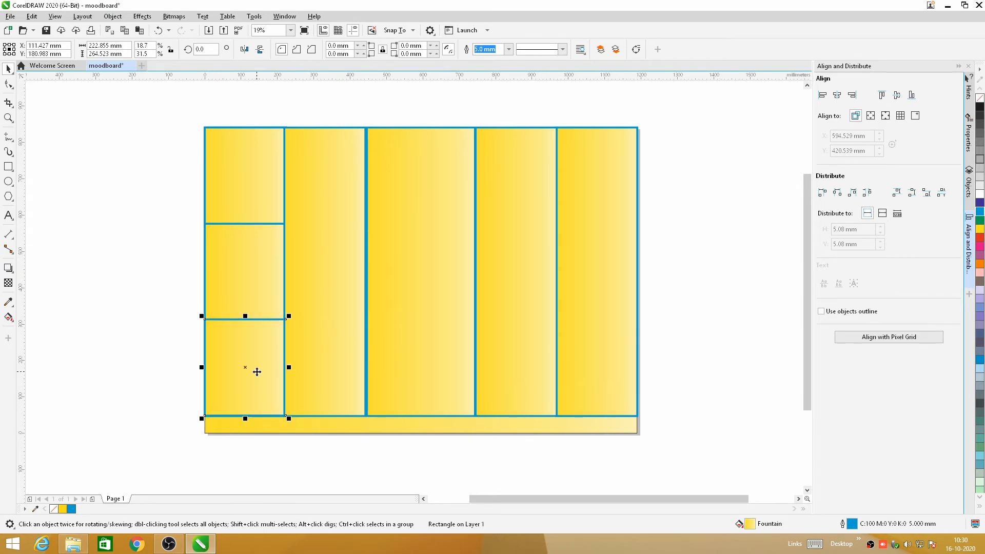
pyautogui.click(153, 247)
pyautogui.click(258, 368)
pyautogui.moveTo(257, 367); pyautogui.dragTo(244, 286)
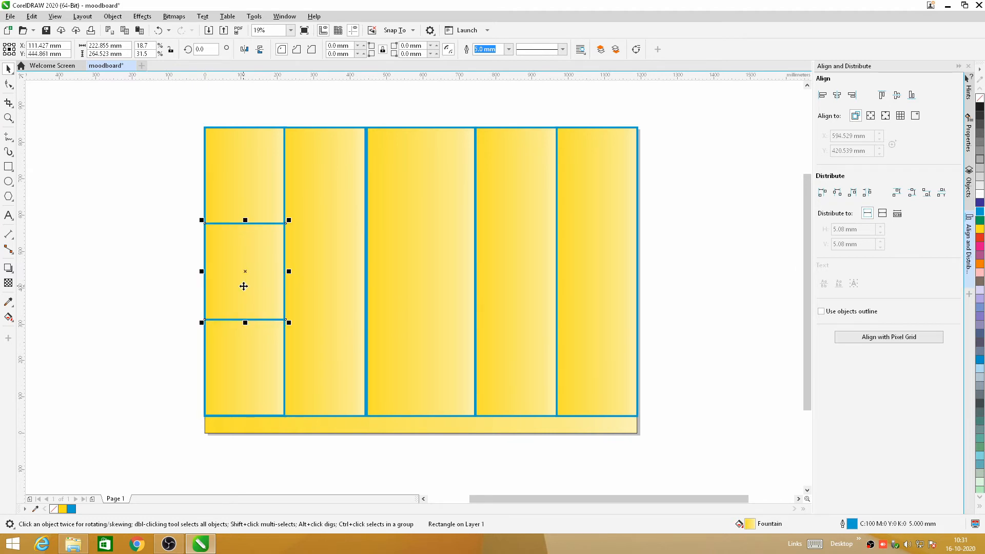
pyautogui.click(150, 272)
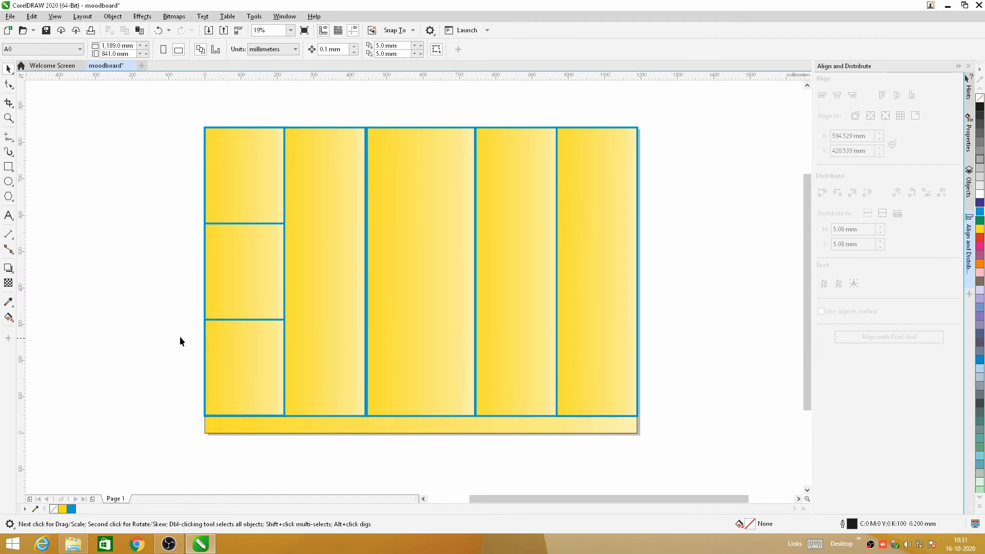
# Step: Reduce the second column's panel to one third of its height, 264.523 mm, and move it up to the column's top
pyautogui.click(309, 229)
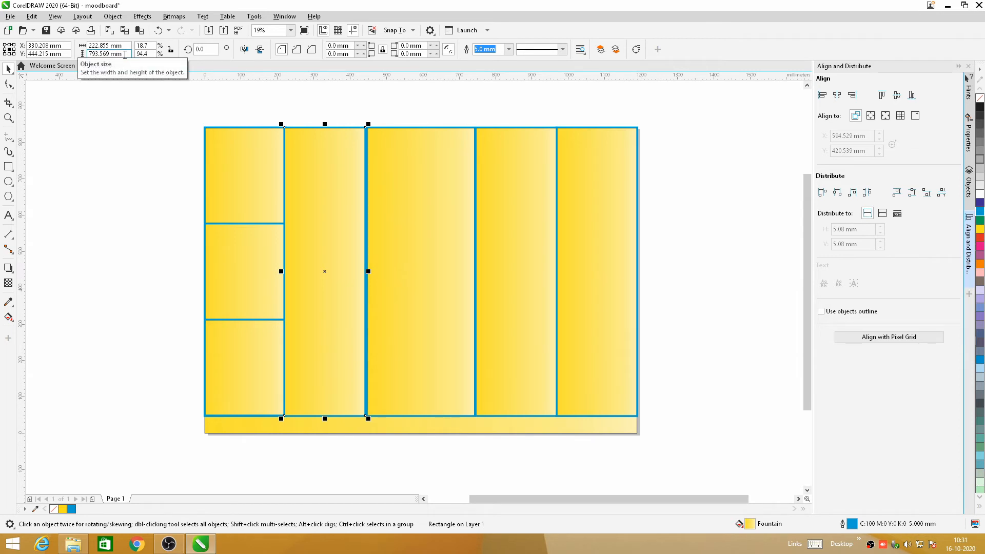
pyautogui.click(125, 54)
pyautogui.write('/3')
pyautogui.press('Return')
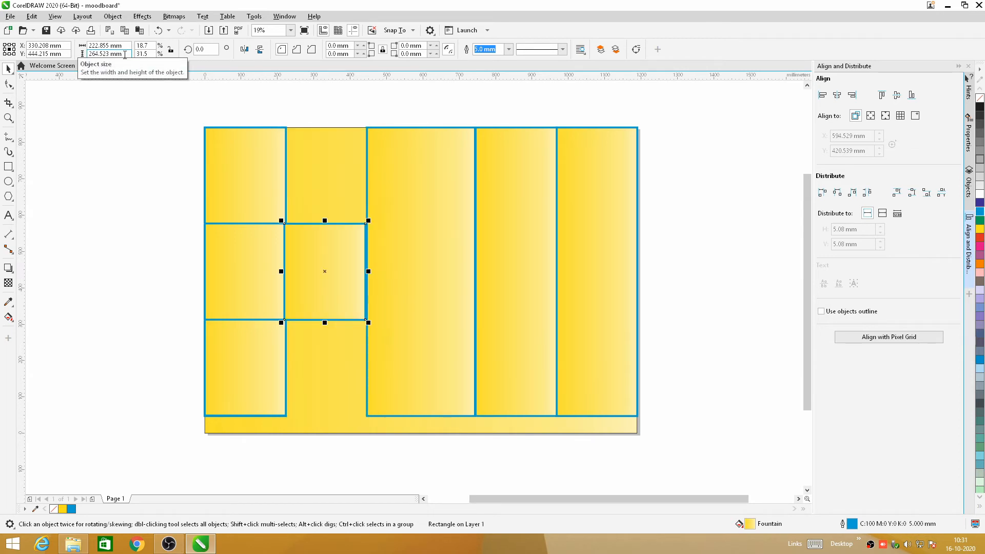
pyautogui.moveTo(325, 271); pyautogui.dragTo(327, 176)
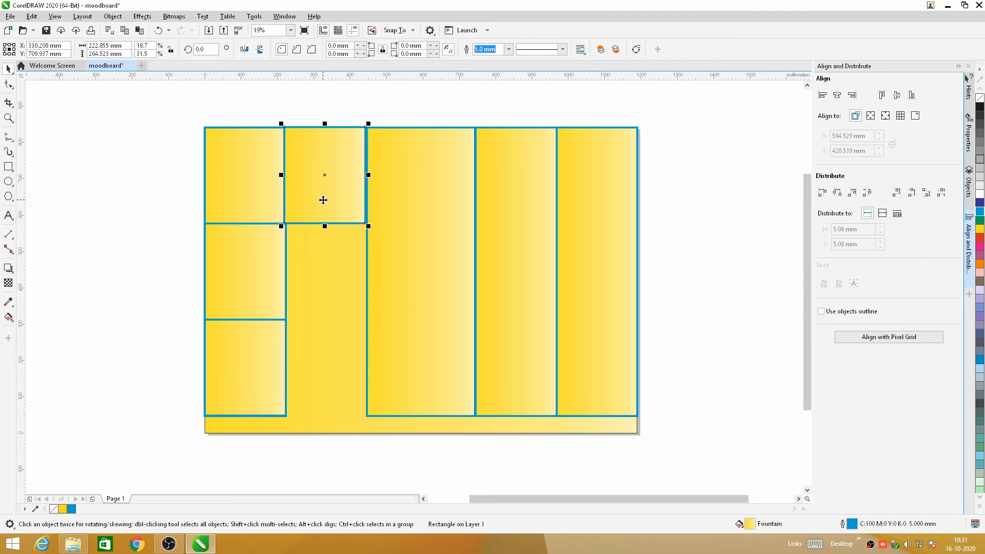
# Step: Copy the second column's top cell down into the middle and bottom thirds of the column
pyautogui.moveTo(324, 200); pyautogui.dragTo(340, 302)
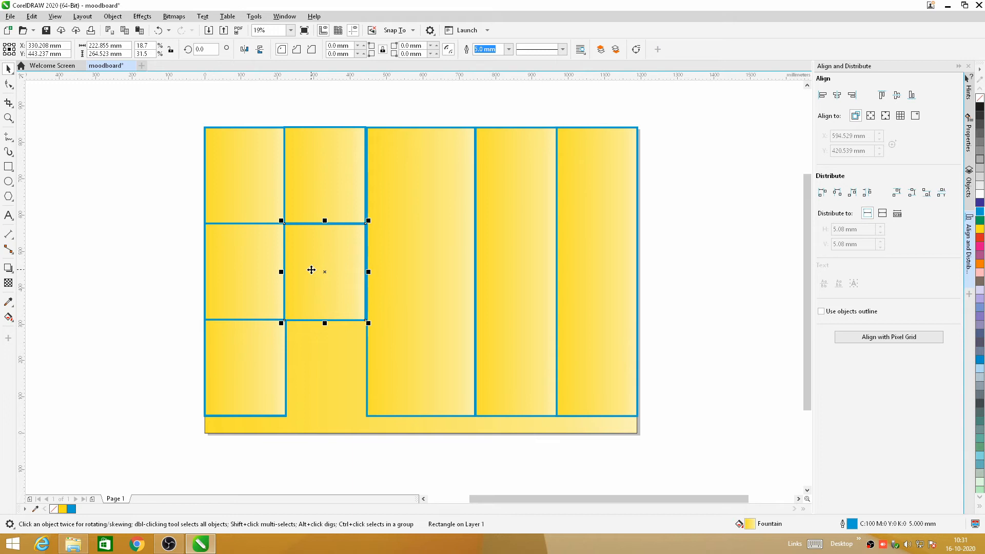
pyautogui.moveTo(312, 270); pyautogui.dragTo(331, 371)
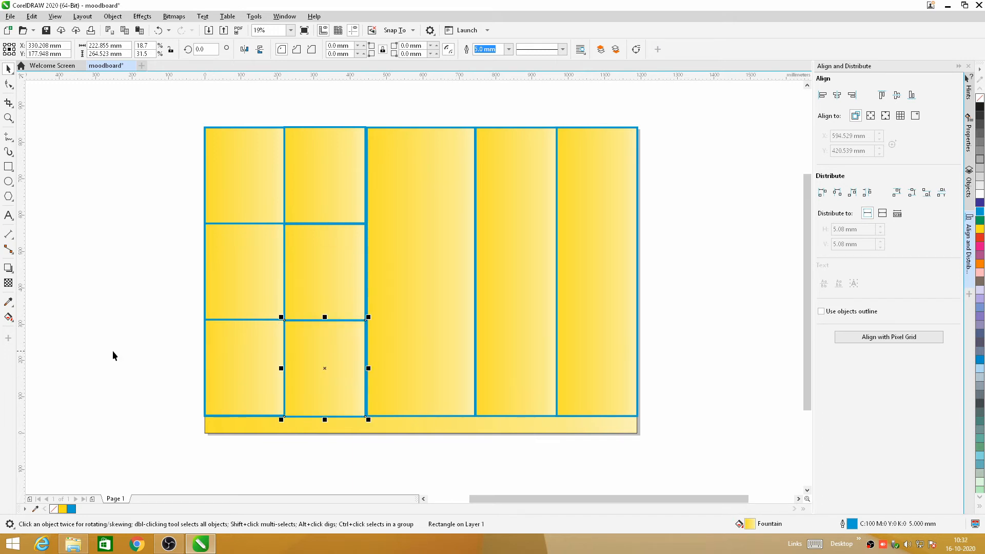
pyautogui.click(119, 228)
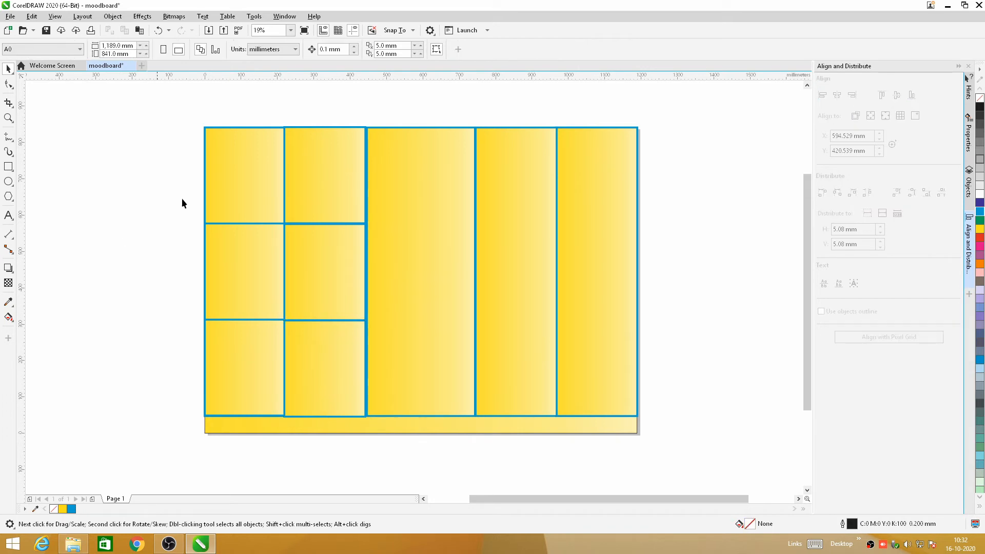
# Step: Reduce the panel just right of the centre panel to one third of its height, 264.523 mm, and place a copy above it
pyautogui.click(527, 192)
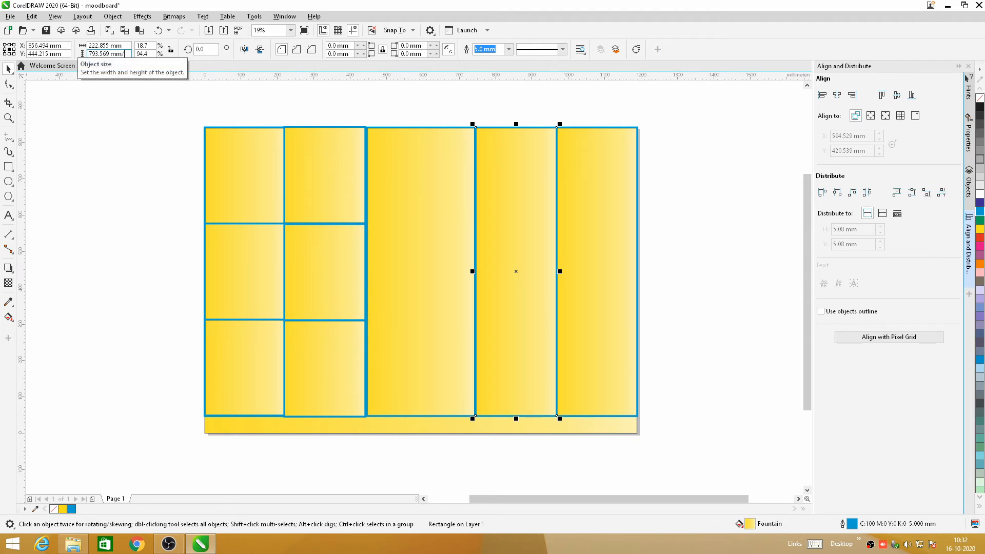
pyautogui.press('Return')
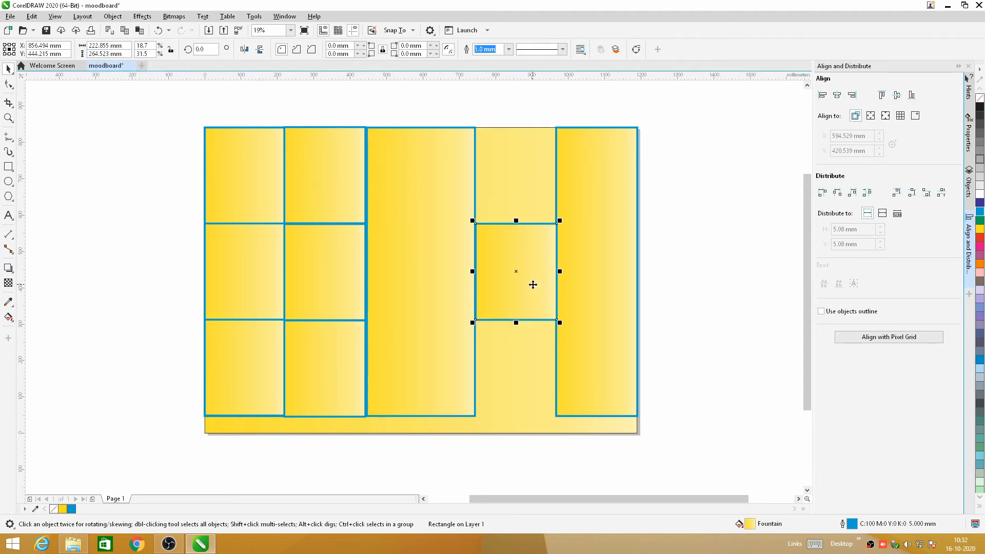
pyautogui.moveTo(533, 285); pyautogui.dragTo(535, 189)
pyautogui.rightClick(535, 189)
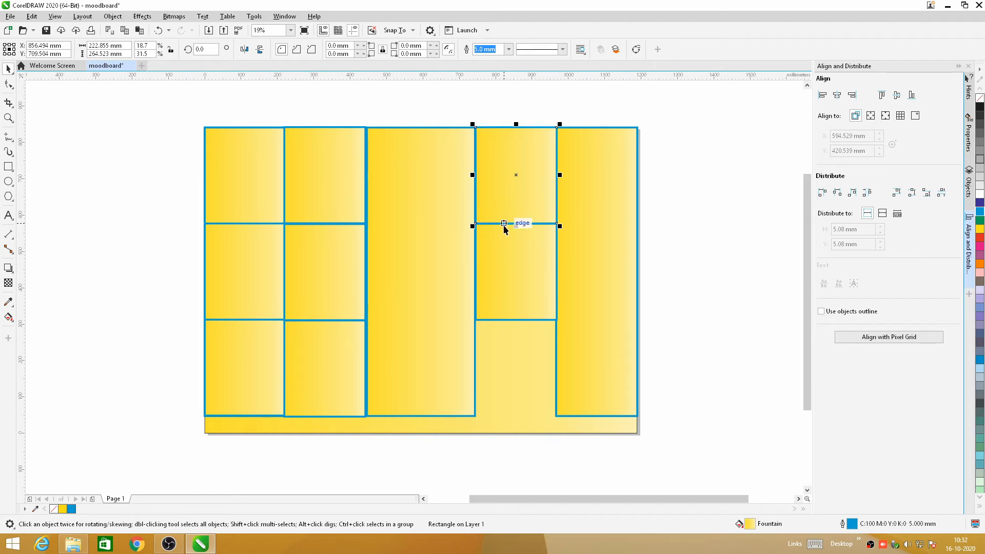
# Step: Move that column's middle cell down to the bottom third and place a copy of it back in the middle gap
pyautogui.click(502, 266)
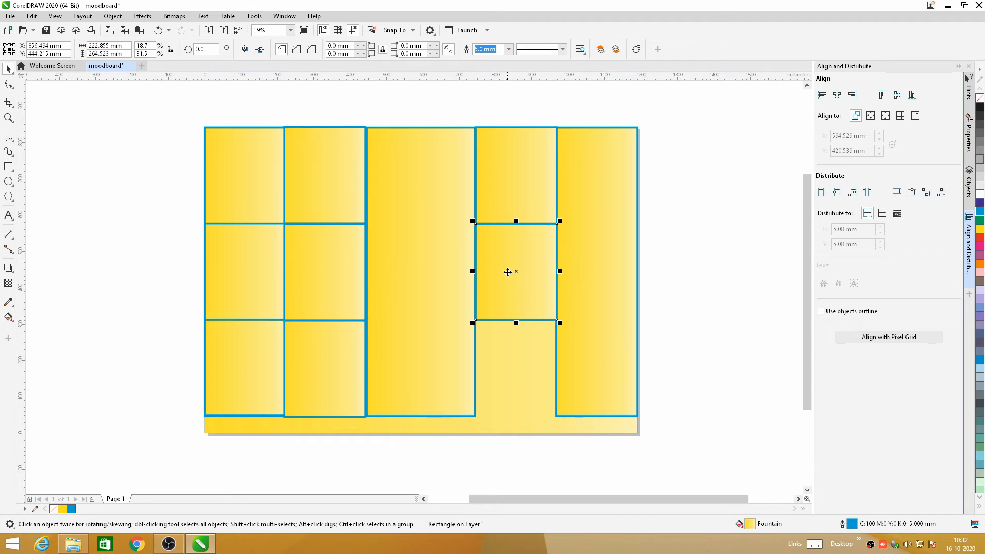
pyautogui.moveTo(507, 272); pyautogui.dragTo(509, 369)
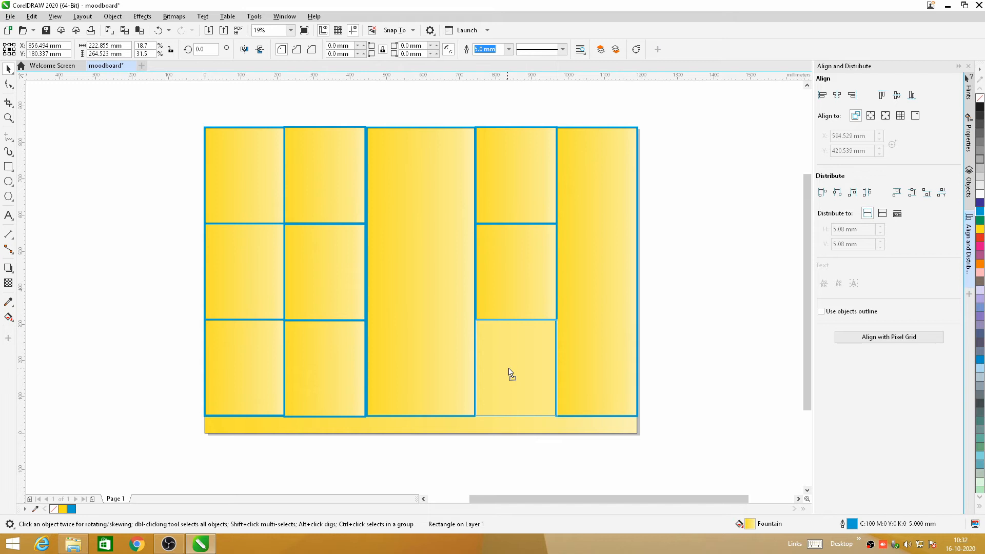
pyautogui.moveTo(509, 369); pyautogui.dragTo(509, 368)
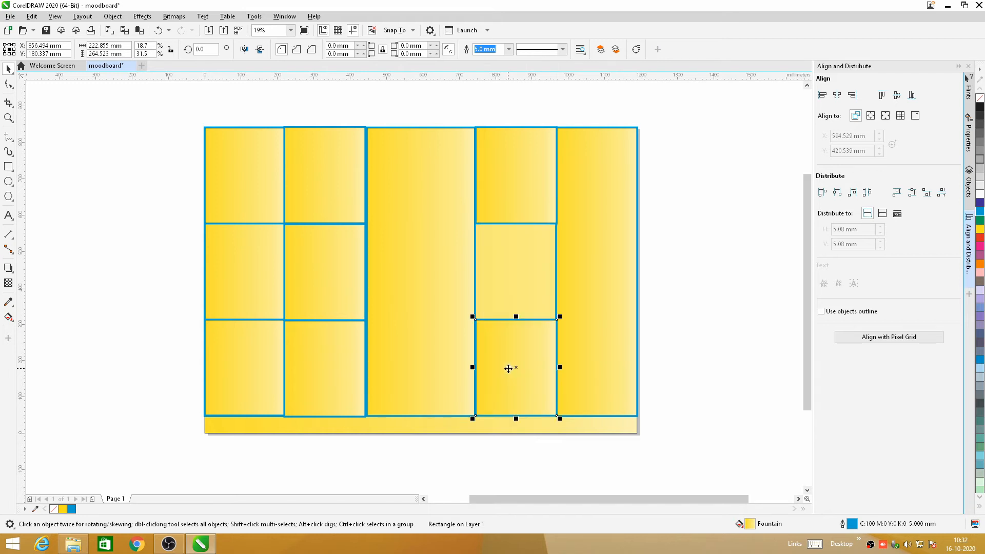
pyautogui.click(530, 253)
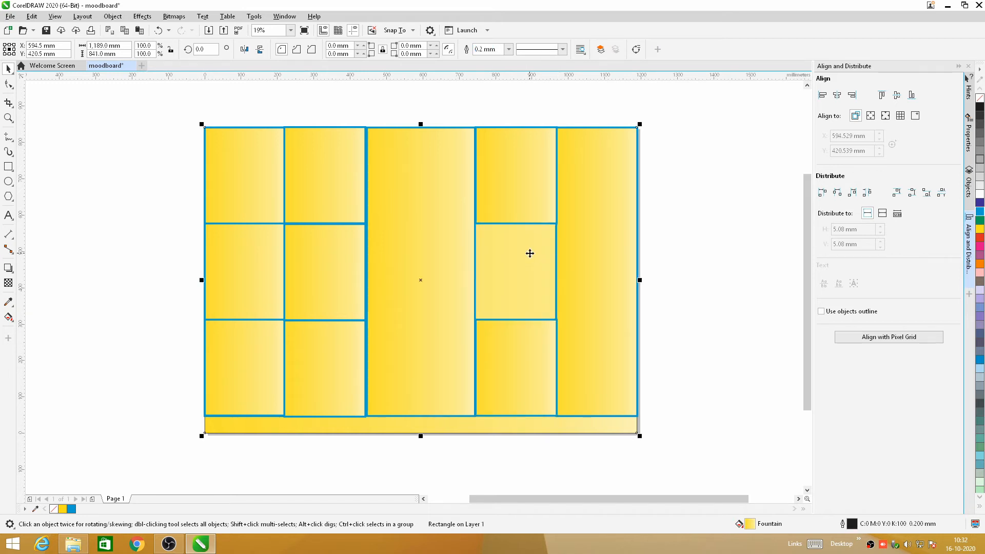
pyautogui.click(688, 276)
pyautogui.click(505, 362)
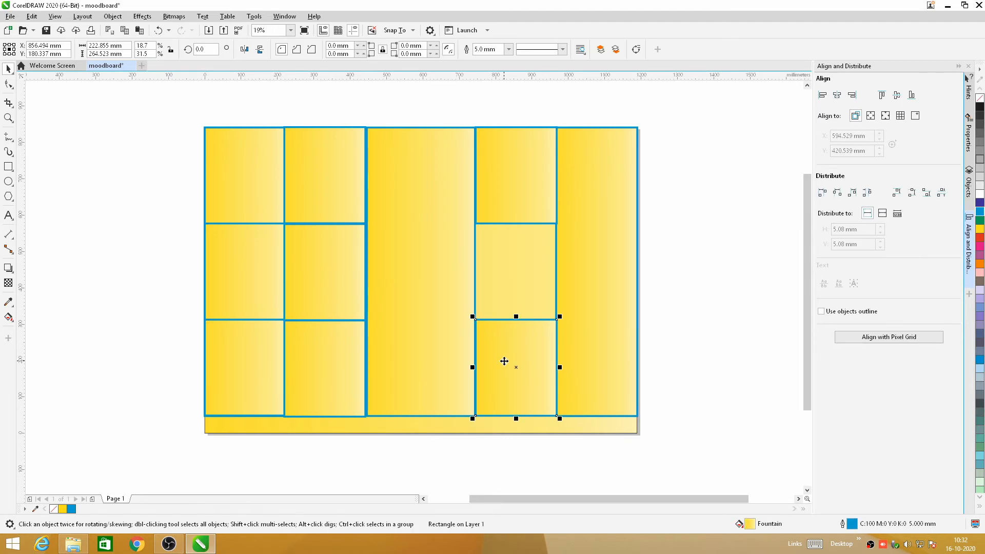
pyautogui.moveTo(508, 359); pyautogui.dragTo(503, 269)
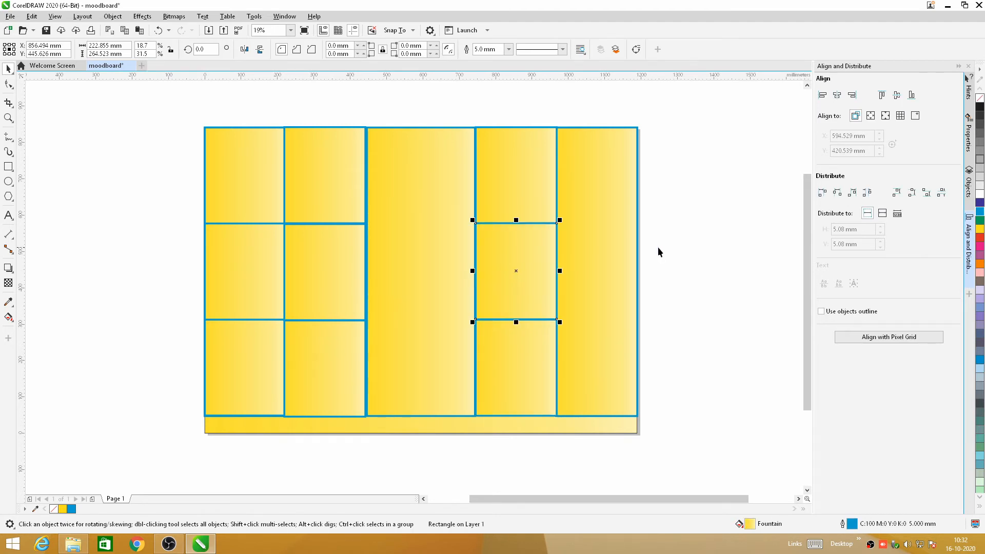
pyautogui.click(659, 248)
# Step: Reduce the rightmost panel's height to one third, 264.523 mm
pyautogui.click(598, 240)
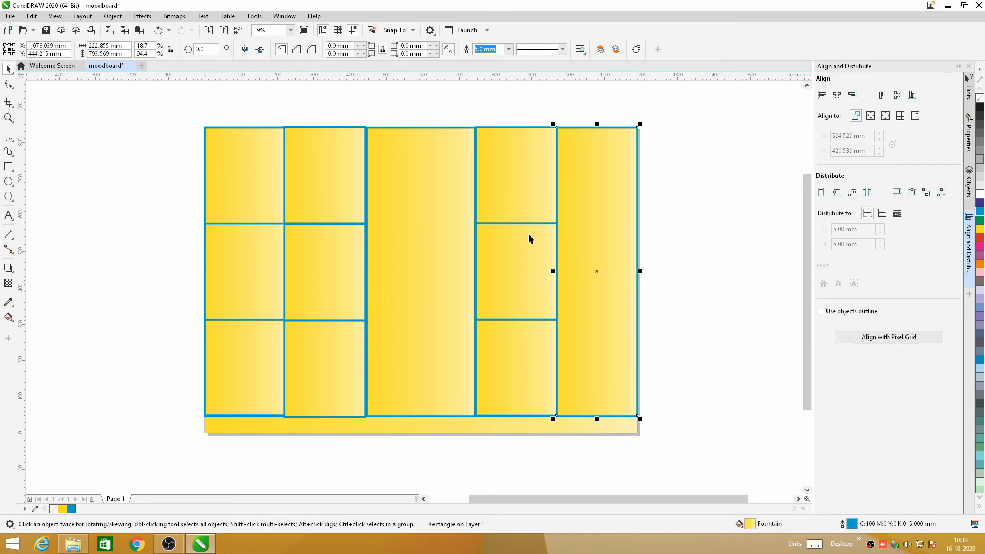
pyautogui.click(124, 54)
pyautogui.write('/3')
pyautogui.press('Return')
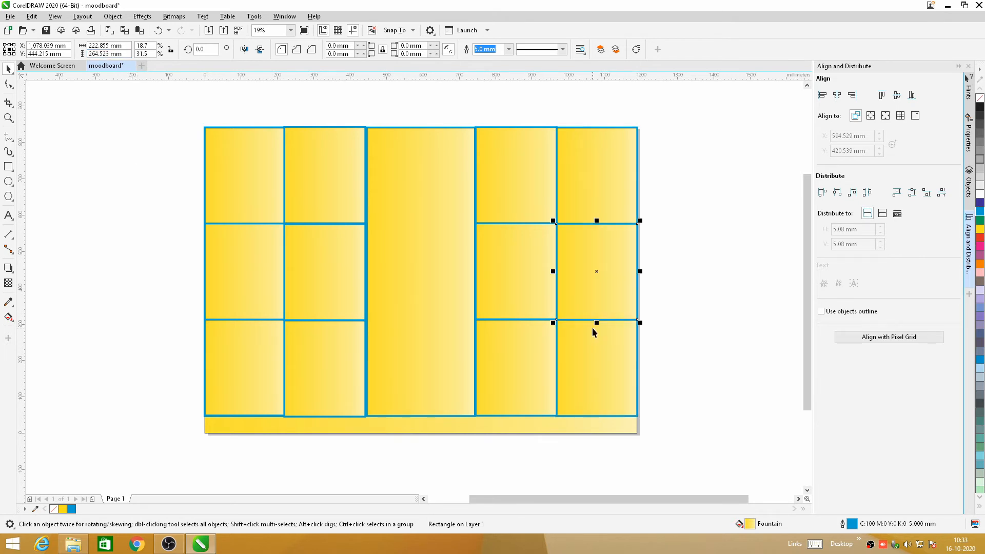
# Step: Place copies of the rightmost column's middle cell in the top and bottom thirds of the column
pyautogui.moveTo(595, 293); pyautogui.dragTo(598, 204)
pyautogui.click(593, 286)
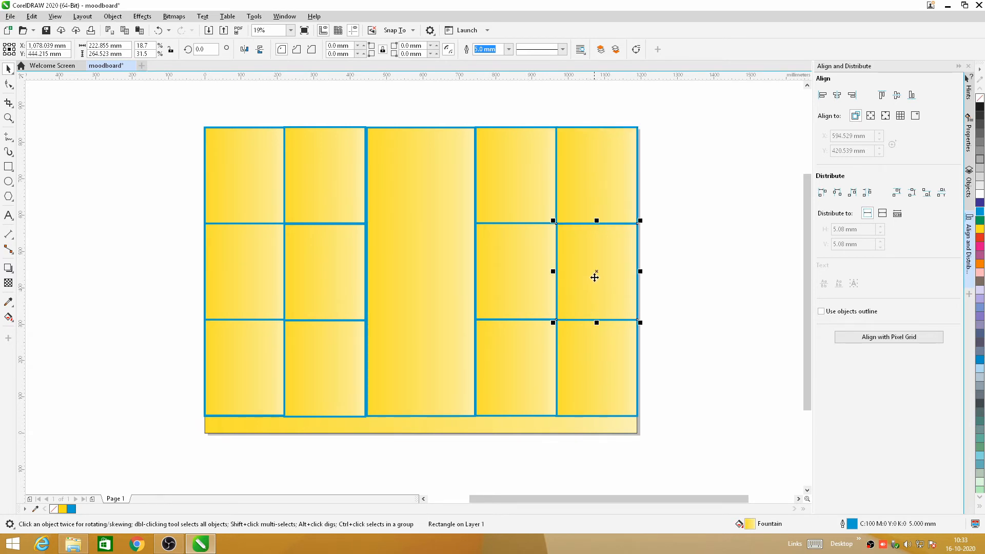
pyautogui.moveTo(595, 281); pyautogui.dragTo(600, 374)
pyautogui.click(752, 239)
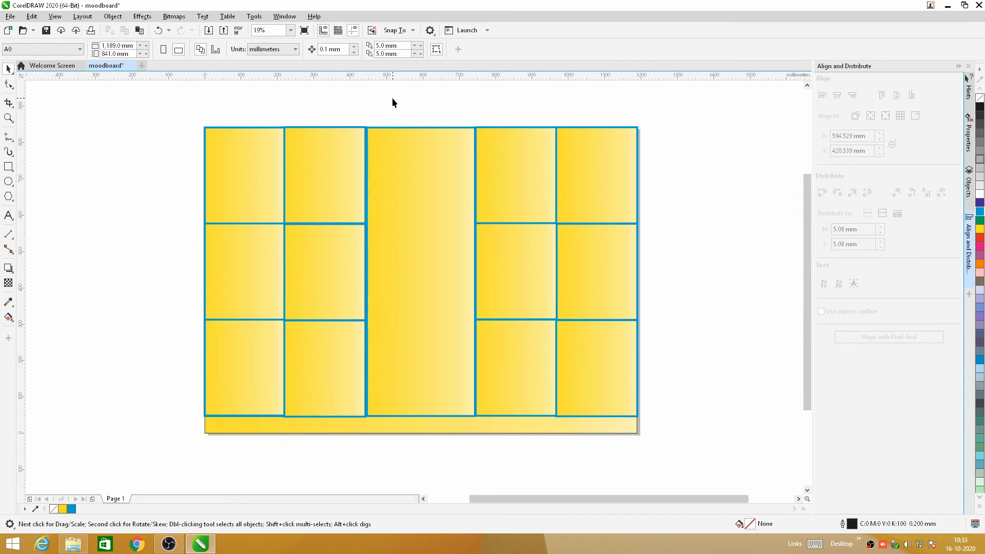
# Step: Examine the panel grid up close, checking how the cell borders line up along the top edge and between columns
pyautogui.scroll(-2, 446, 294)
pyautogui.scroll(2, 413, 351)
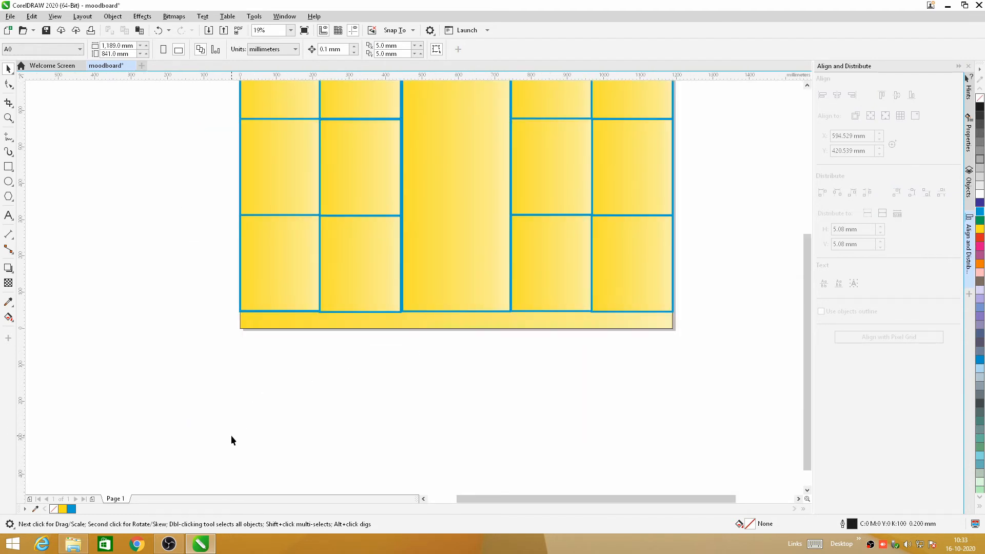
pyautogui.scroll(-2, 233, 328)
pyautogui.scroll(2, 238, 396)
pyautogui.scroll(2, 247, 203)
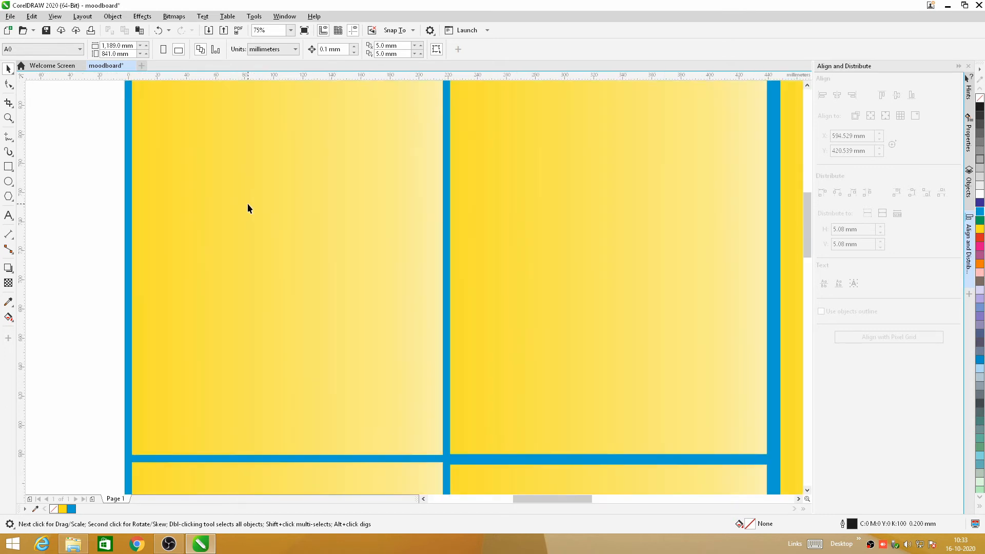
pyautogui.scroll(-2, 248, 203)
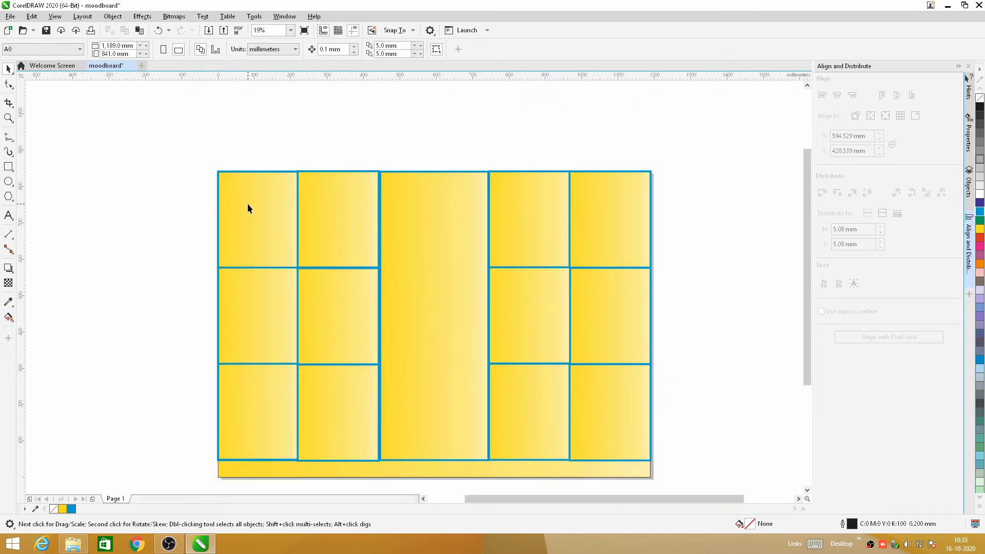
pyautogui.click(596, 222)
pyautogui.moveTo(596, 221); pyautogui.dragTo(596, 222)
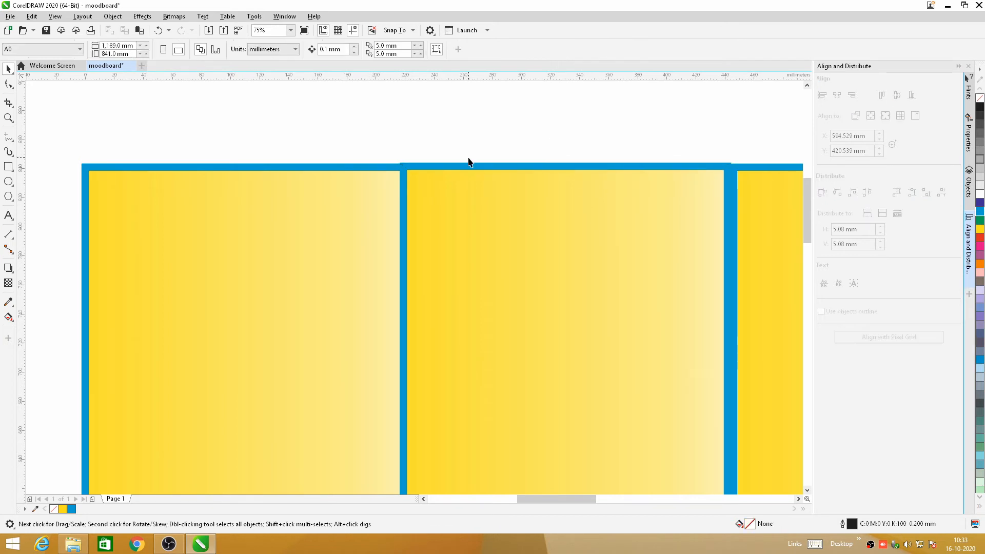
pyautogui.moveTo(475, 177); pyautogui.dragTo(476, 177)
pyautogui.click(457, 129)
pyautogui.scroll(-2, 428, 194)
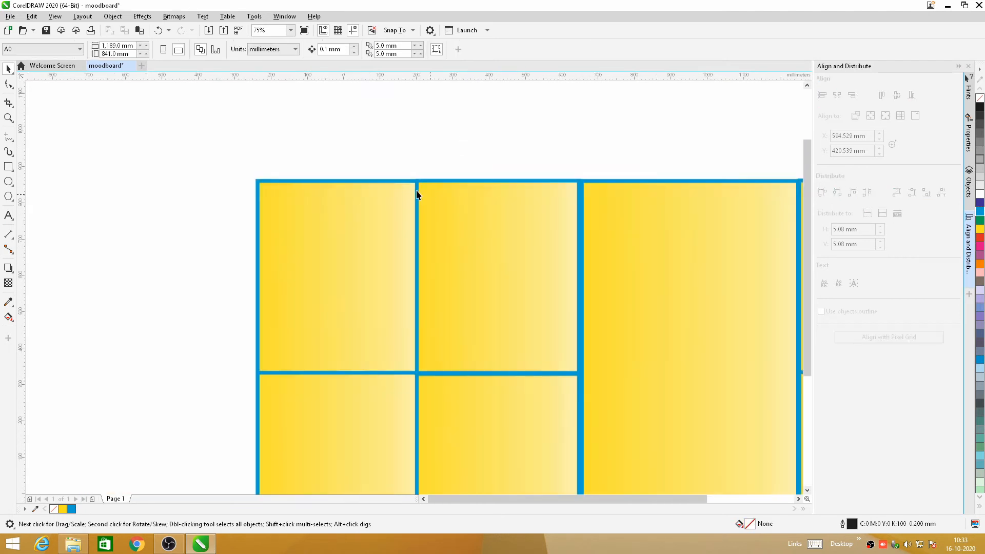
pyautogui.click(688, 243)
pyautogui.click(758, 239)
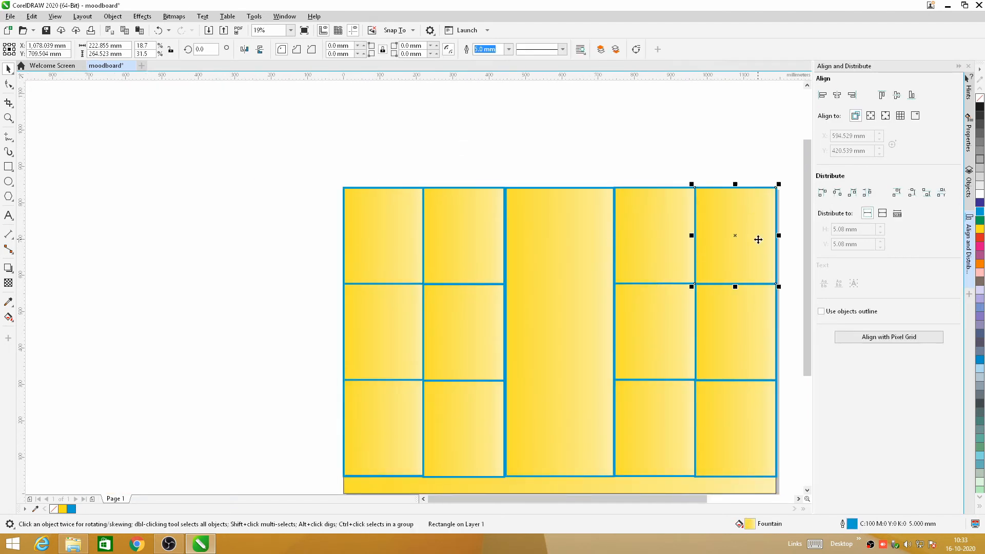
# Step: Nudge the rightmost column's bottom cell up to about Y 181.326 mm, lining its lower border up with the neighbouring cell's
pyautogui.click(733, 376)
pyautogui.click(719, 407)
pyautogui.scroll(3, 726, 506)
pyautogui.scroll(-3, 504, 88)
pyautogui.scroll(-2, 529, 178)
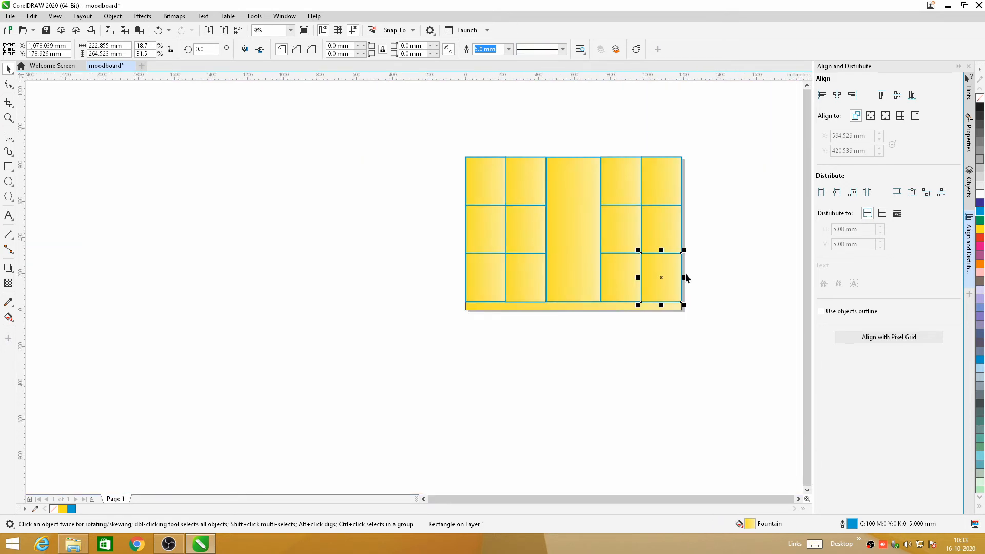
pyautogui.scroll(3, 686, 279)
pyautogui.click(586, 348)
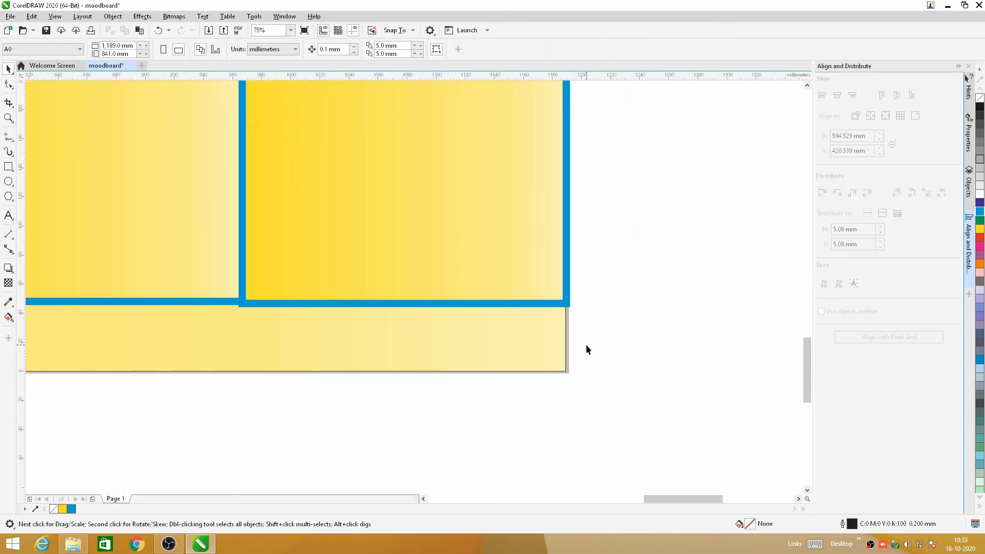
pyautogui.click(518, 276)
pyautogui.press('Up')
pyautogui.press('Up')
pyautogui.press('Up')
pyautogui.press('Up')
pyautogui.press('Up')
pyautogui.press('Up')
pyautogui.press('Up')
pyautogui.press('Up')
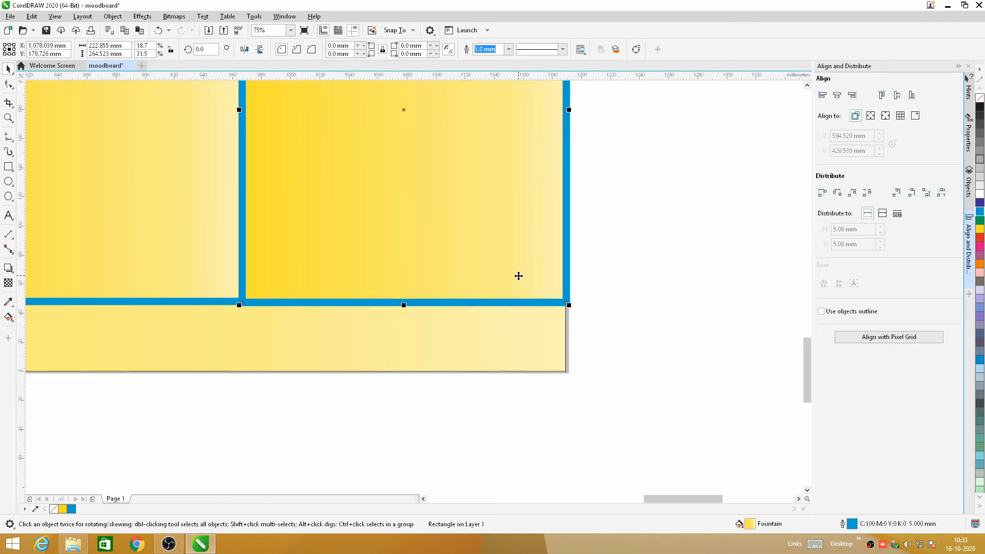
pyautogui.press('Up')
pyautogui.press('Up')
pyautogui.click(621, 270)
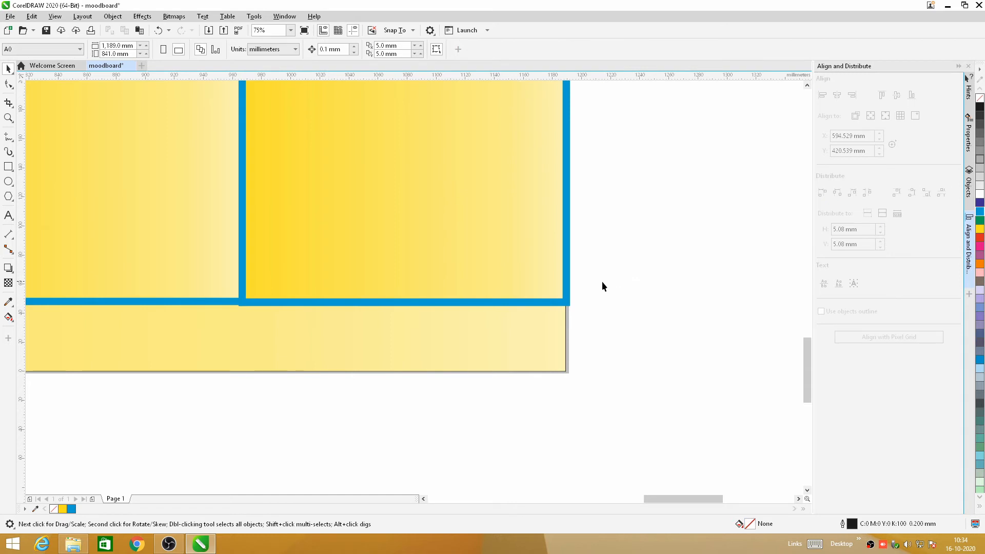
pyautogui.click(482, 268)
pyautogui.press('Up')
pyautogui.press('Up')
pyautogui.press('Up')
pyautogui.press('Up')
pyautogui.press('Up')
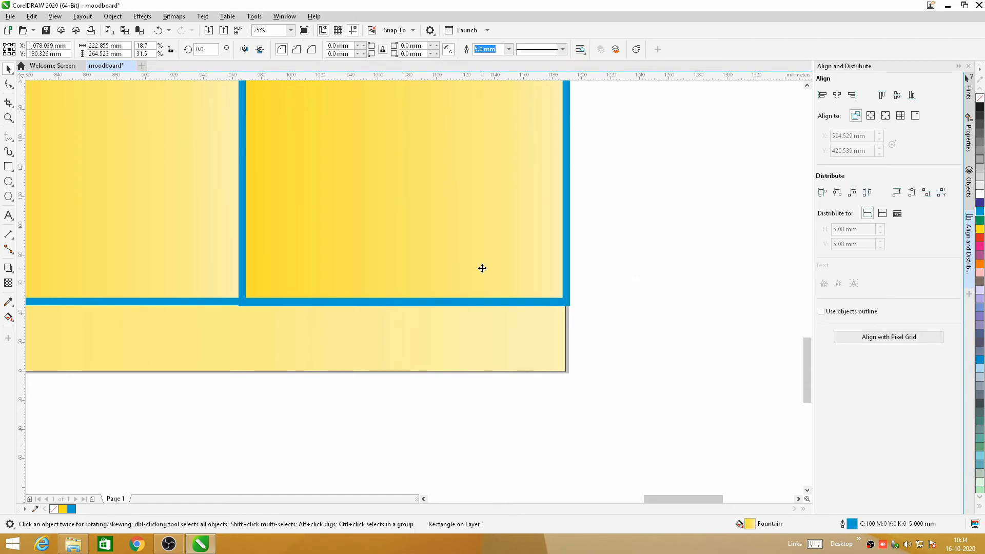
pyautogui.click(667, 302)
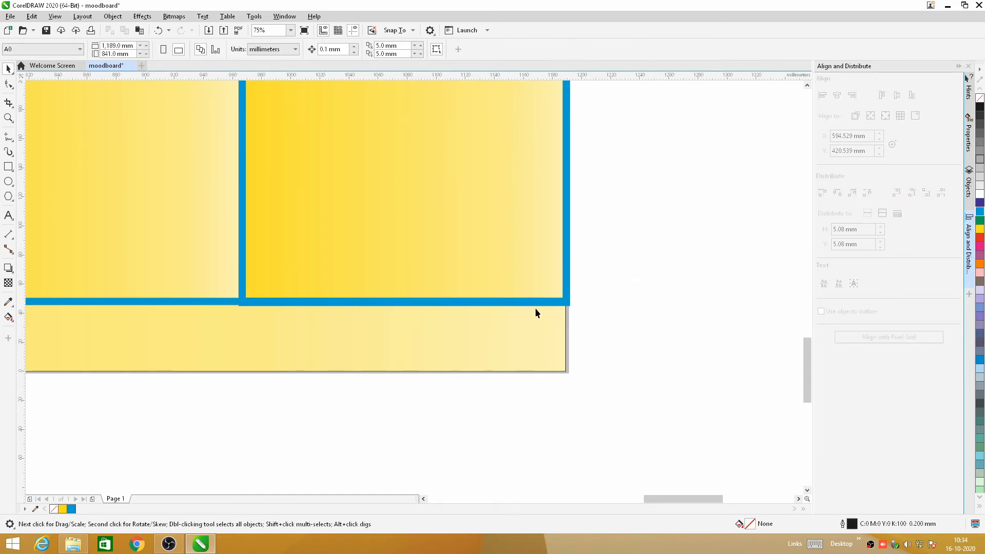
pyautogui.click(520, 253)
pyautogui.press('Up')
pyautogui.press('Up')
pyautogui.press('Up')
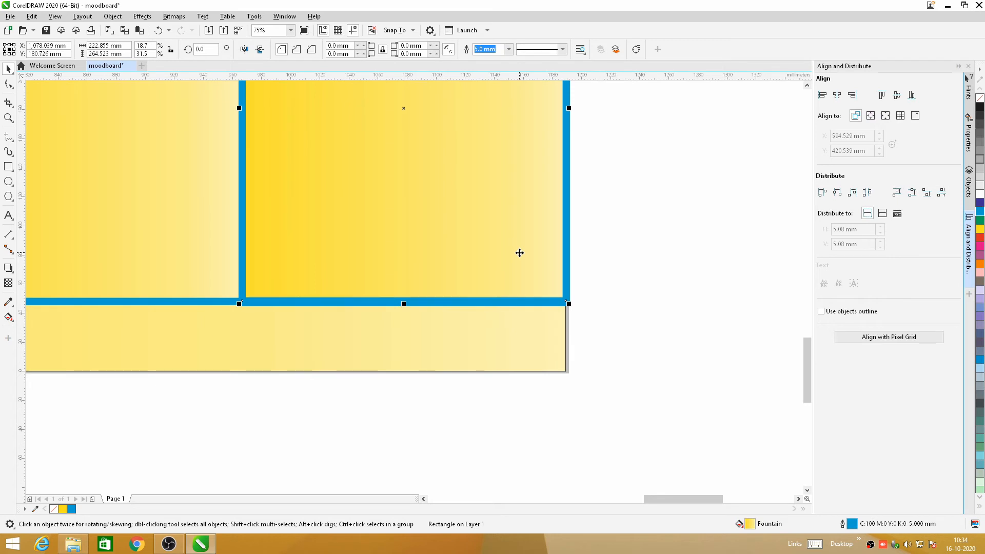
pyautogui.click(704, 300)
pyautogui.click(386, 261)
pyautogui.press('Up')
pyautogui.press('Up')
pyautogui.press('Up')
pyautogui.click(679, 297)
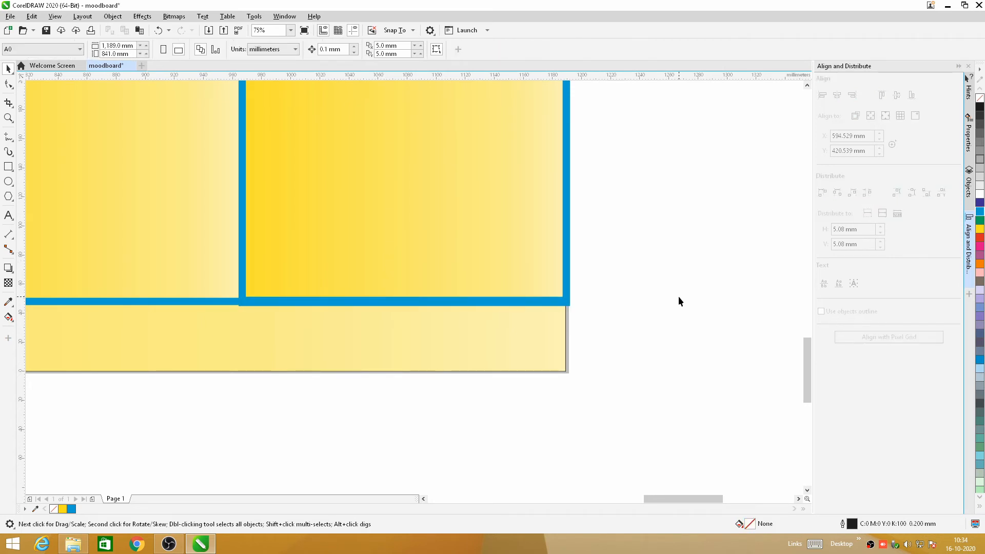
pyautogui.click(452, 294)
pyautogui.press('Up')
pyautogui.press('Up')
pyautogui.press('Up')
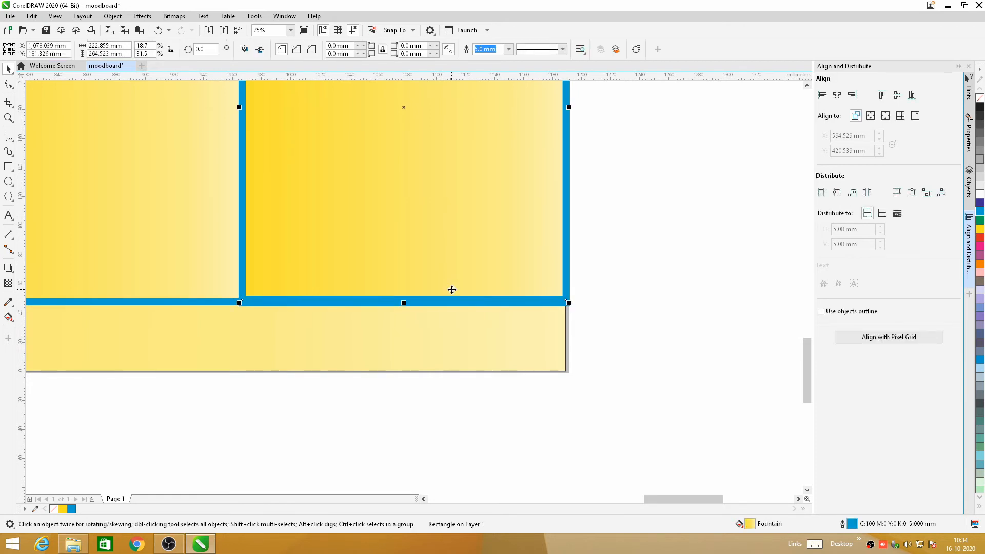
pyautogui.click(688, 382)
pyautogui.scroll(-3, 687, 383)
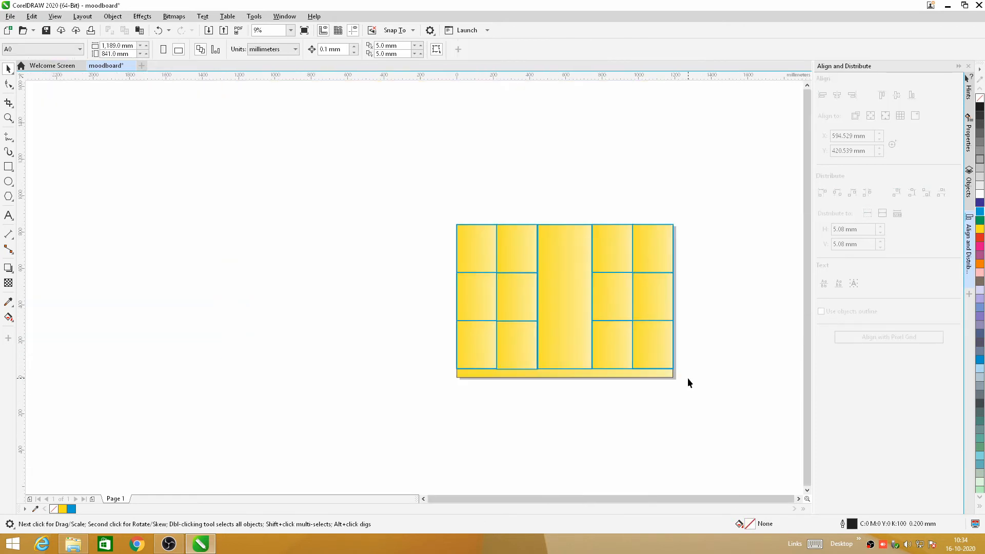
# Step: Draw a rectangle about 1,189 mm wide and 47.431 mm high over the full-width strip below the panel grid
pyautogui.click(567, 304)
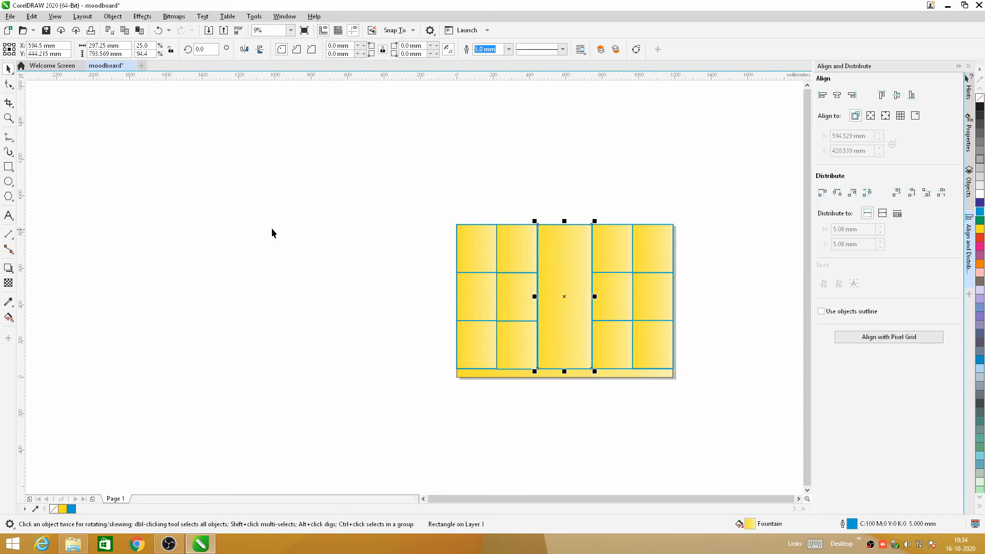
pyautogui.scroll(-1, 219, 186)
pyautogui.scroll(-1, 216, 181)
pyautogui.scroll(2, 211, 187)
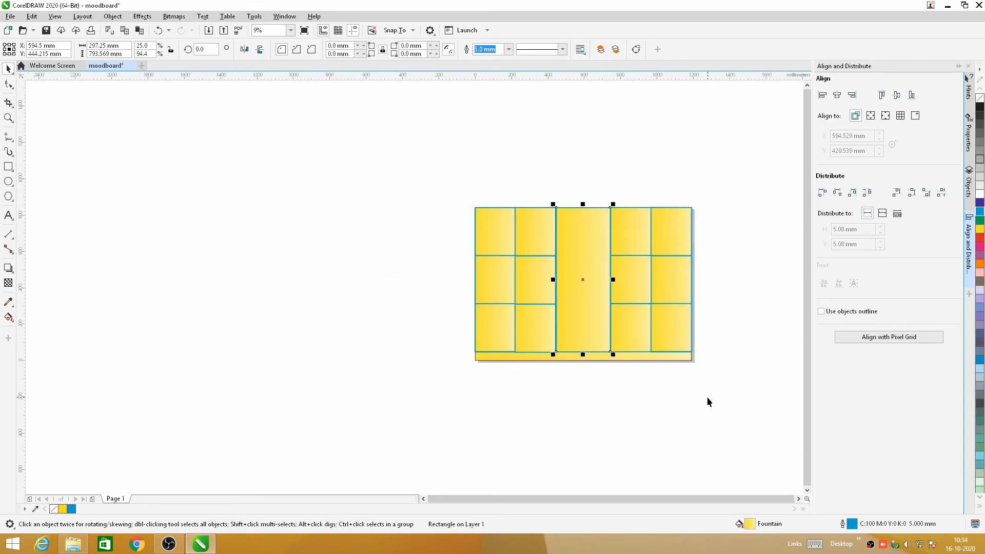
pyautogui.scroll(1, 707, 402)
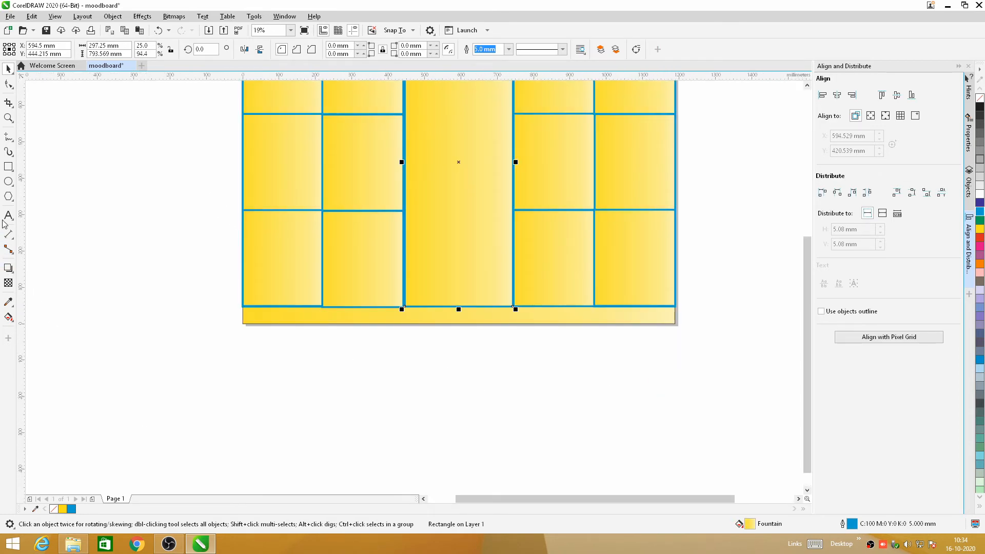
pyautogui.click(9, 166)
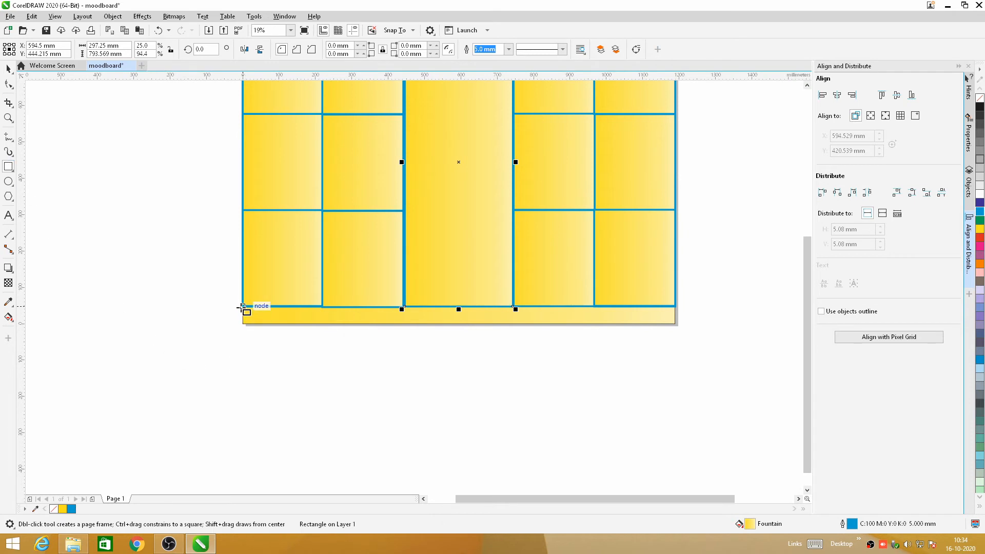
pyautogui.moveTo(243, 306); pyautogui.dragTo(675, 324)
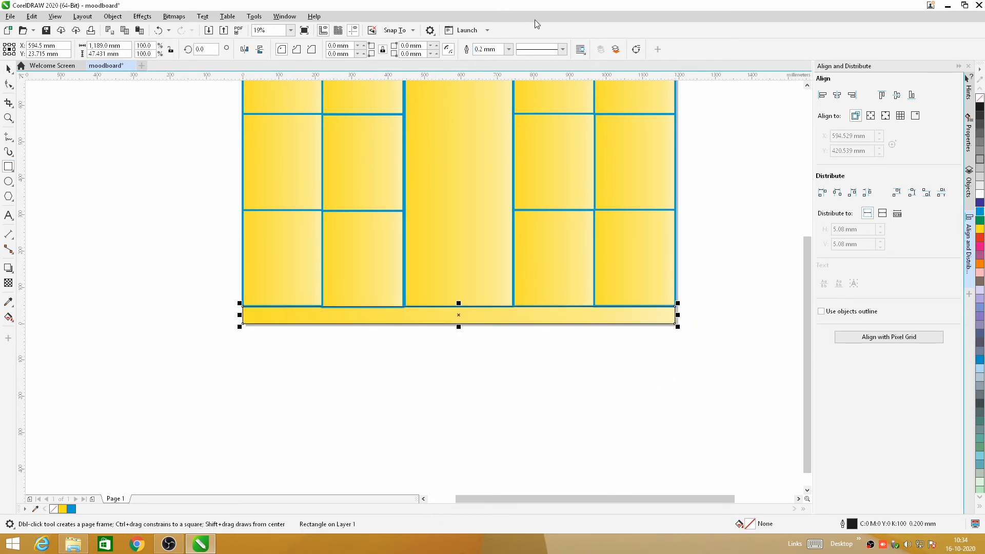
# Step: Give the strip rectangle a 5.0 mm outline in C0 M20 Y20 K60 and a C40 M40 Y0 K60 fill
pyautogui.click(509, 49)
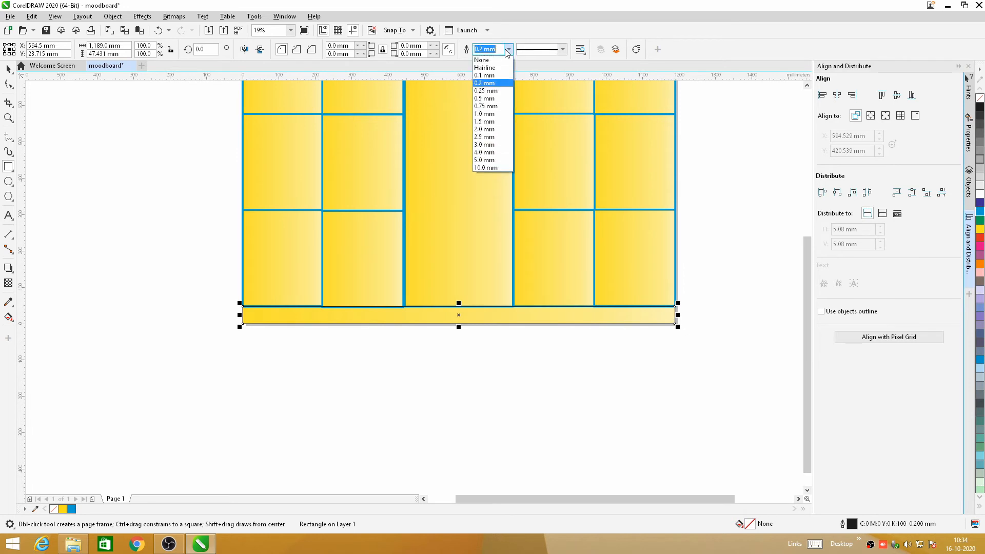
pyautogui.click(490, 162)
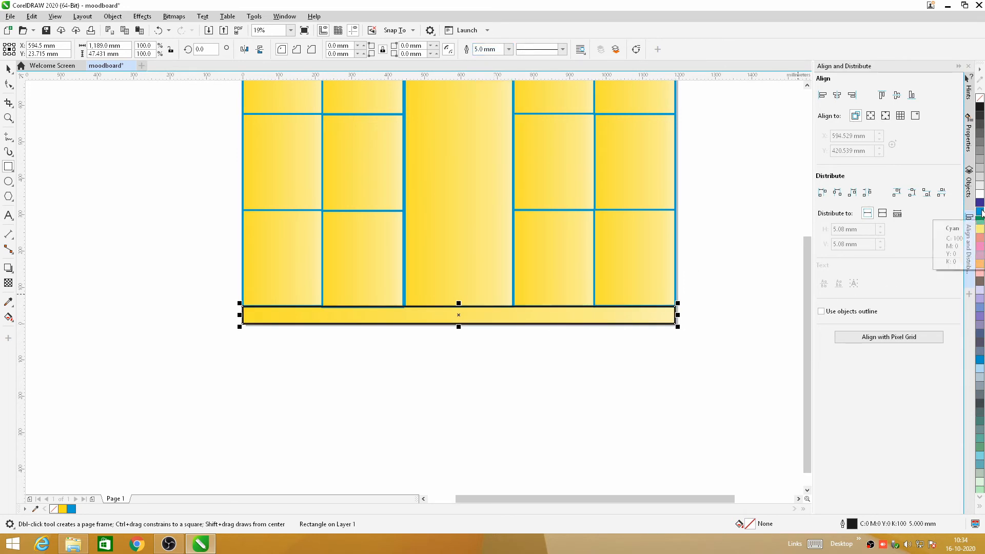
pyautogui.rightClick(980, 281)
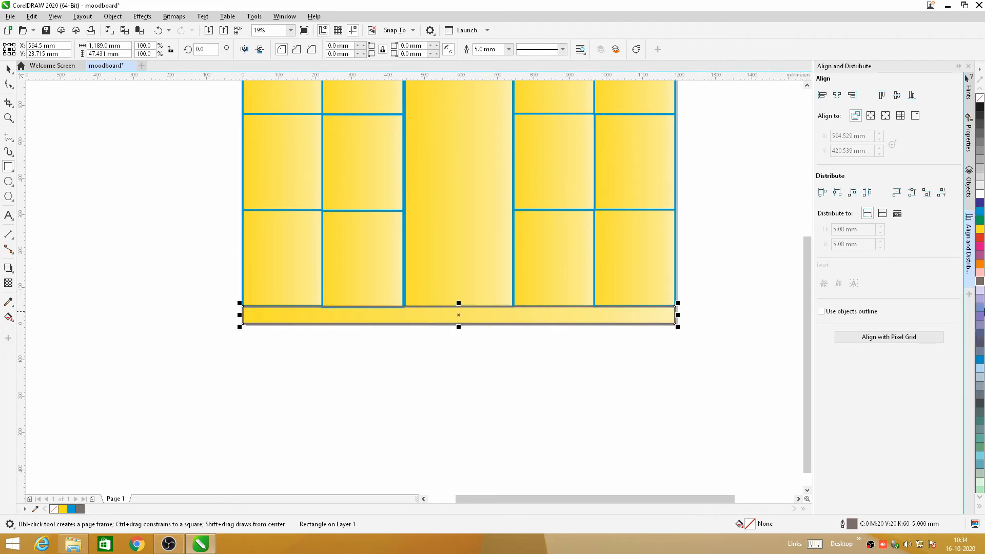
pyautogui.click(981, 328)
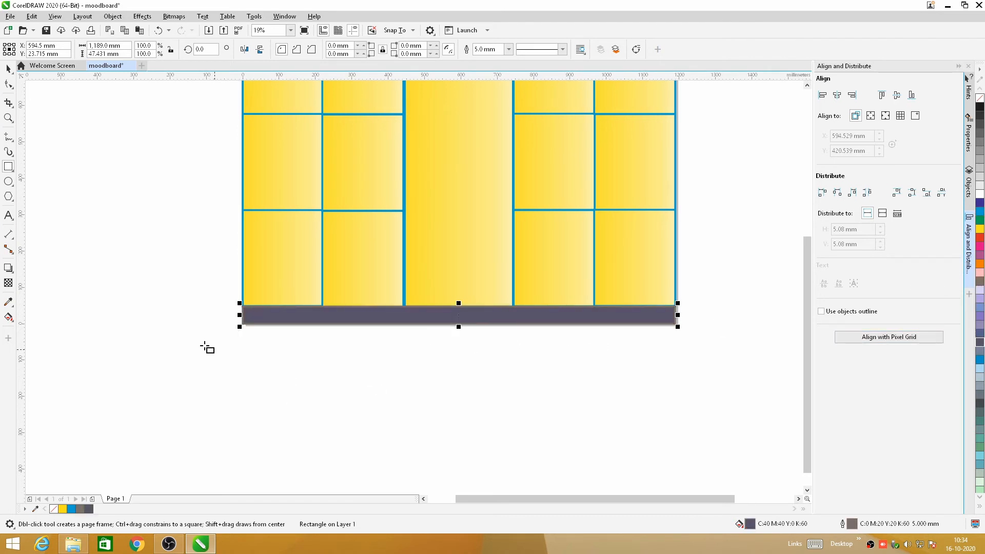
pyautogui.click(164, 315)
# Step: Try rounding all corners of the leftmost column's top cell by about 57.686 mm, and undo the rounding
pyautogui.scroll(2, 410, 389)
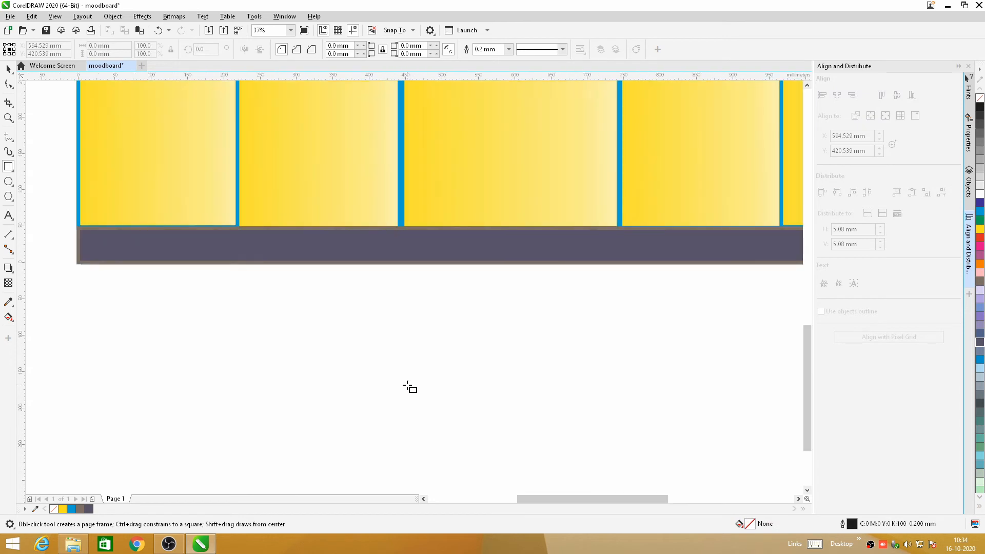
pyautogui.scroll(-4, 410, 389)
pyautogui.scroll(1, 426, 326)
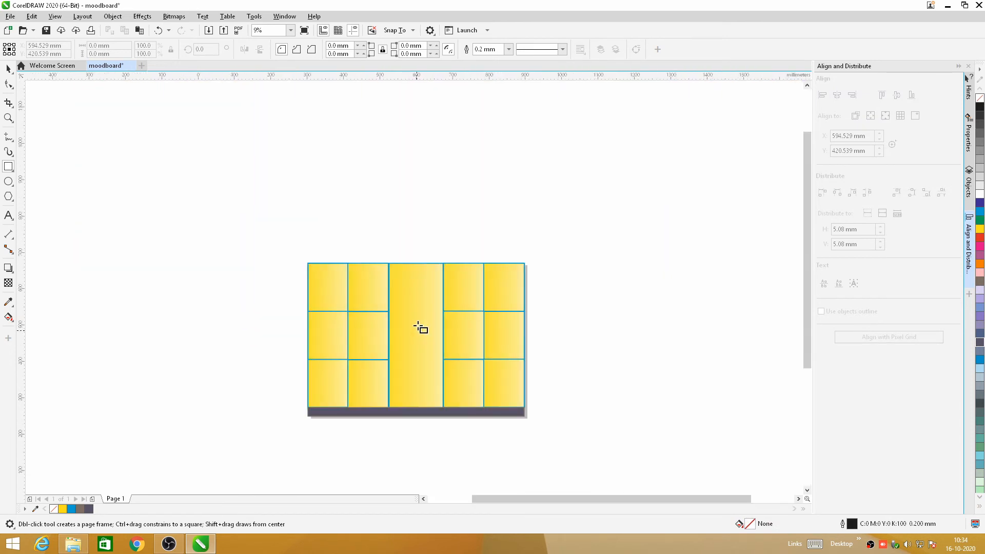
pyautogui.scroll(1, 420, 329)
pyautogui.scroll(-1, 386, 152)
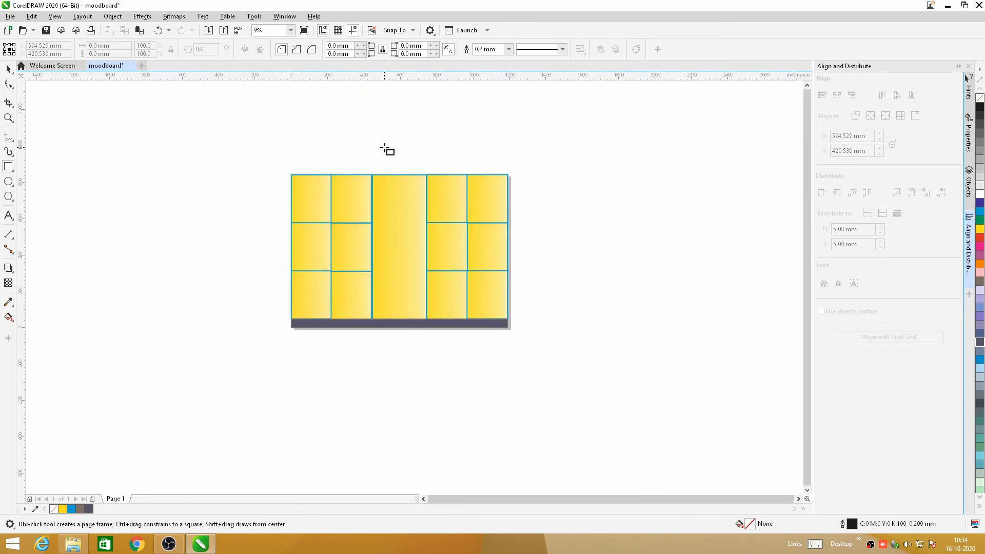
pyautogui.click(8, 84)
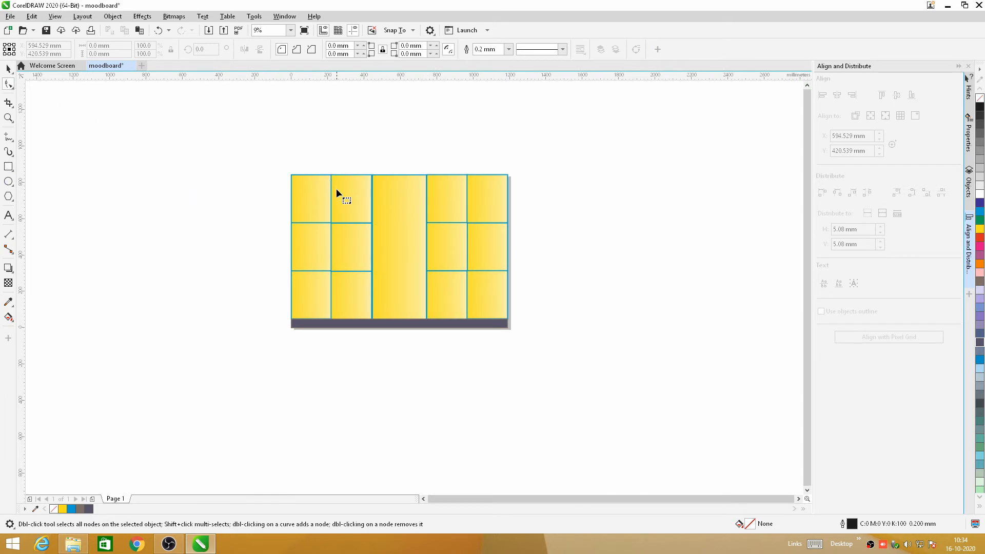
pyautogui.click(328, 192)
pyautogui.scroll(2, 294, 187)
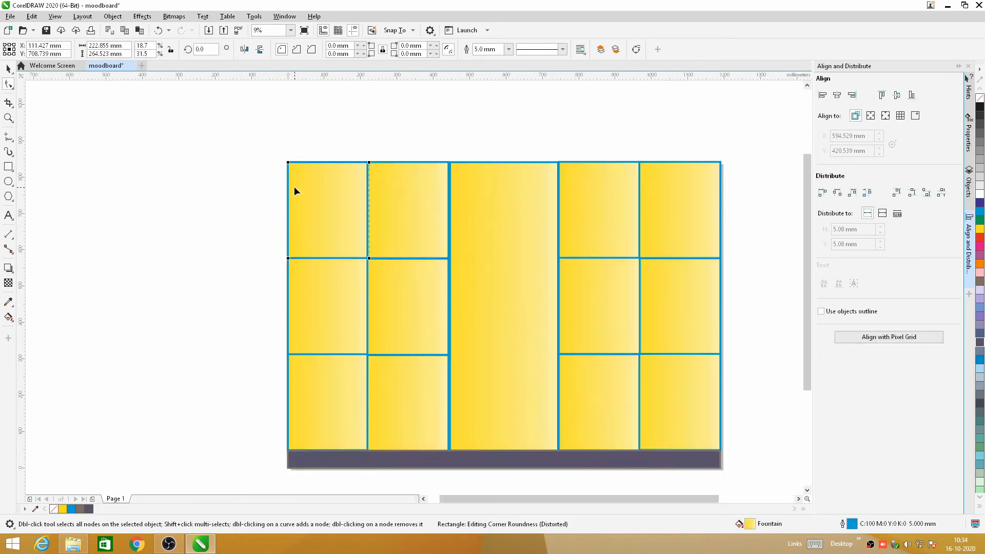
pyautogui.moveTo(281, 138); pyautogui.dragTo(280, 179)
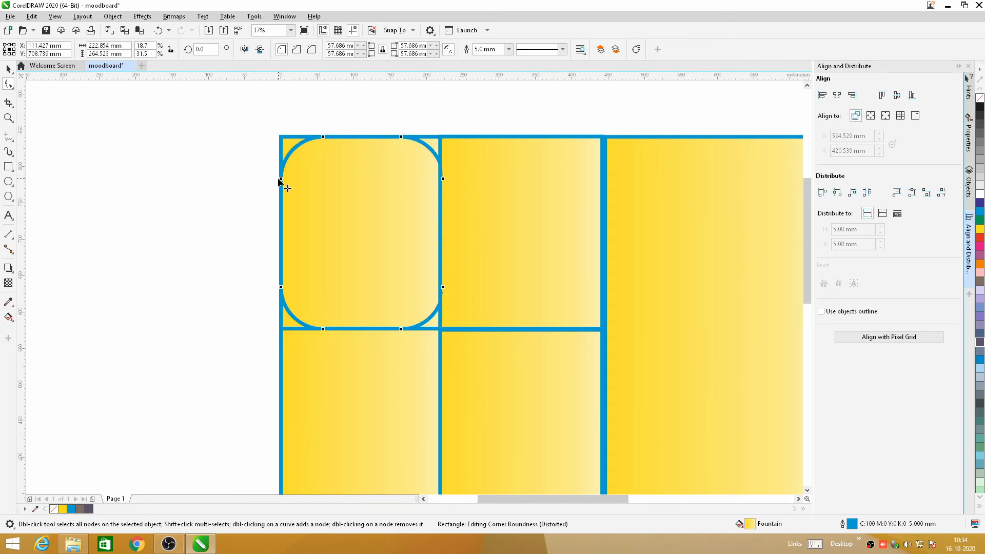
pyautogui.hotkey('ctrl', 'z')
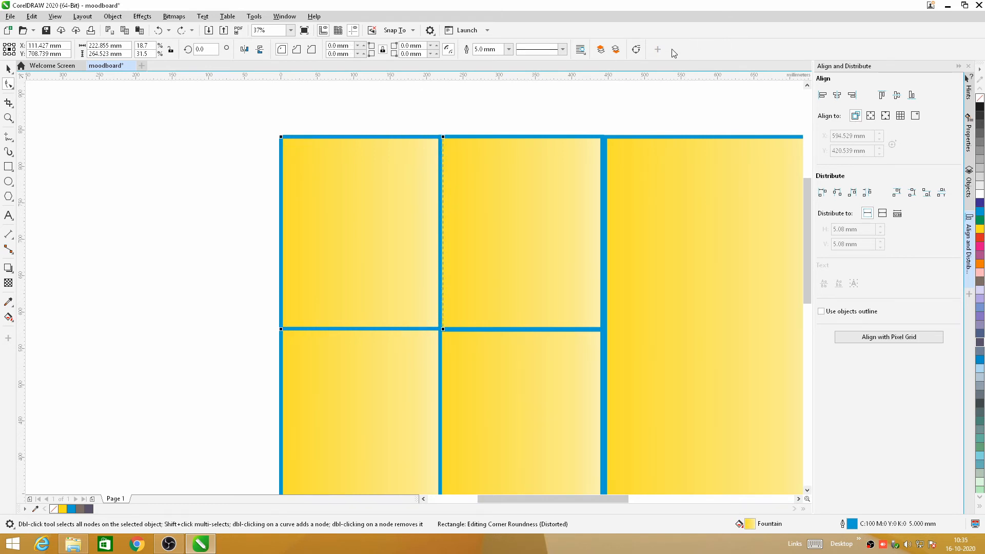
# Step: Convert the leftmost column's top cell to curves and move its upper-left node straight down about 132.262 mm
pyautogui.click(636, 49)
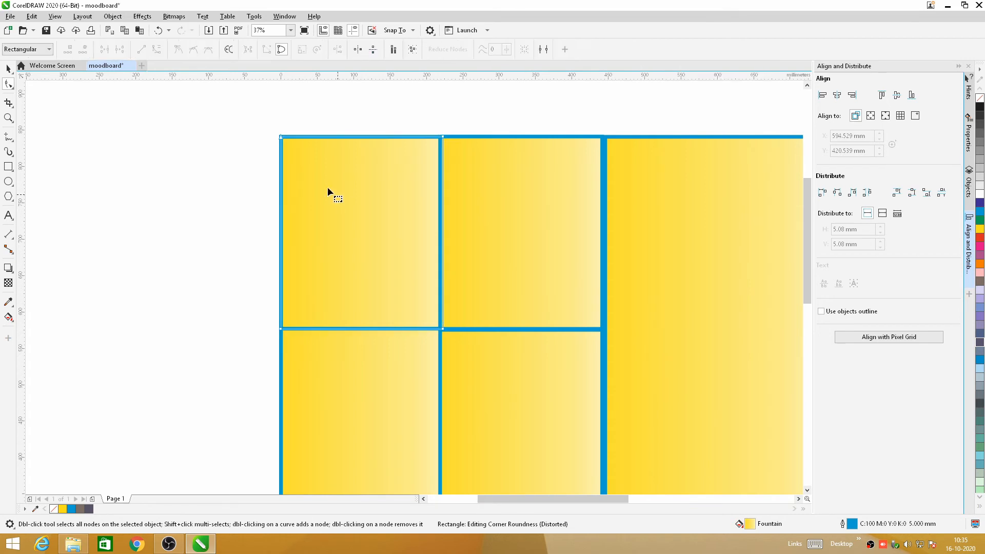
pyautogui.moveTo(280, 137); pyautogui.dragTo(289, 233)
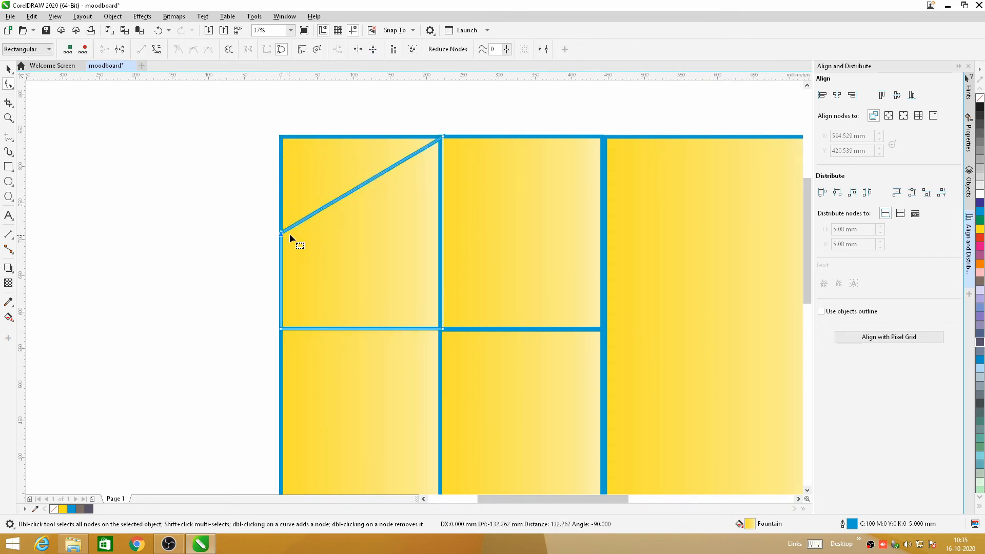
pyautogui.moveTo(341, 195)
pyautogui.mouseDown()
pyautogui.moveTo(332, 182)
pyautogui.moveTo(337, 190)
pyautogui.mouseUp()
pyautogui.hotkey('ctrl', 'z')
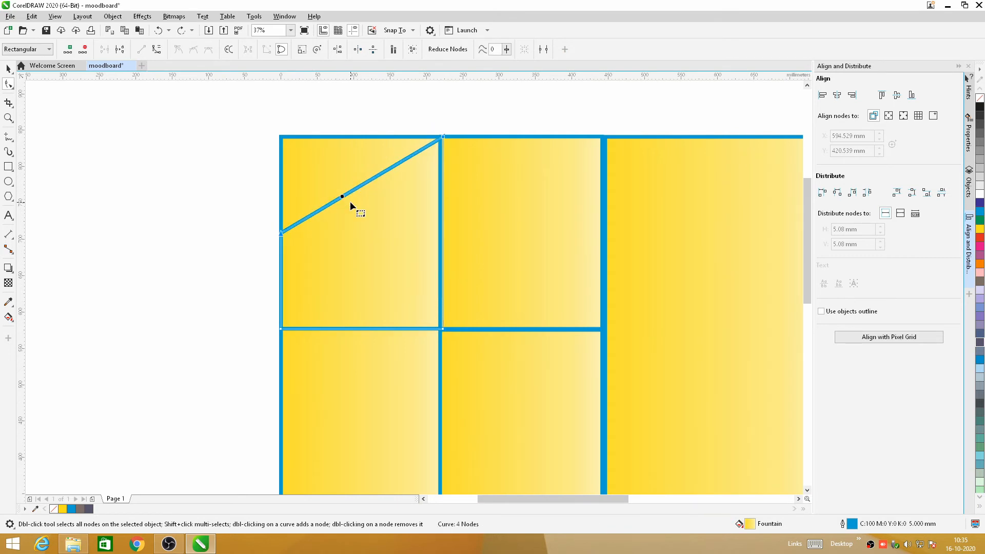
# Step: Turn the cell's slanted edge into a curve and bend it outward into a large rounded upper-left corner
pyautogui.click(156, 49)
pyautogui.moveTo(356, 187); pyautogui.dragTo(313, 160)
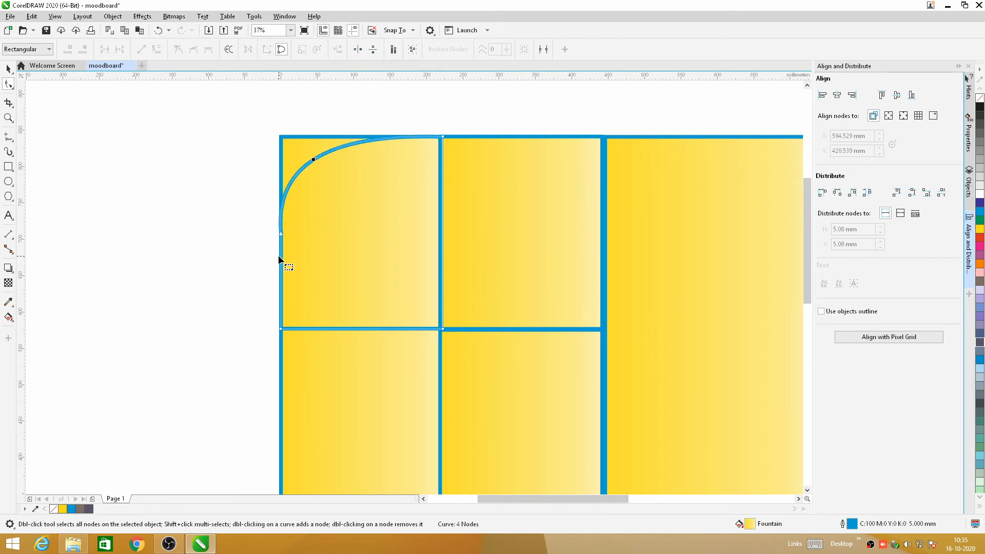
pyautogui.click(283, 237)
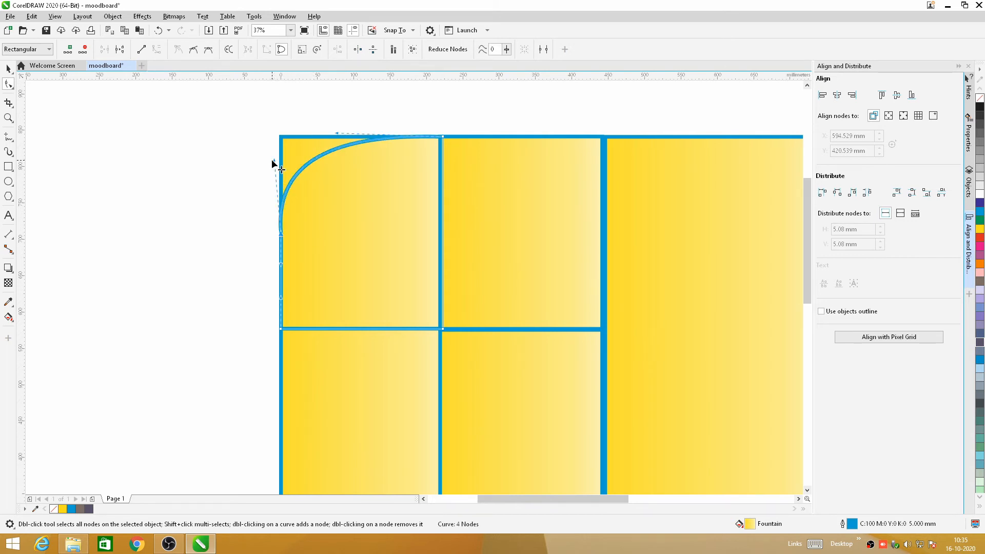
pyautogui.moveTo(273, 159); pyautogui.dragTo(280, 143)
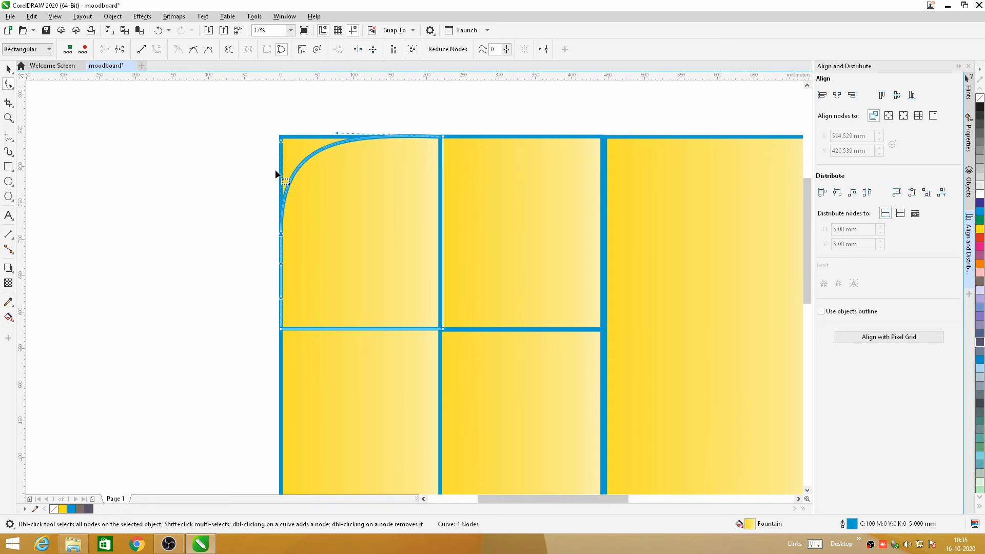
# Step: Fill the rounded-corner cell with the dark colour C40 M40 Y0 K60 and deselect it
pyautogui.click(981, 343)
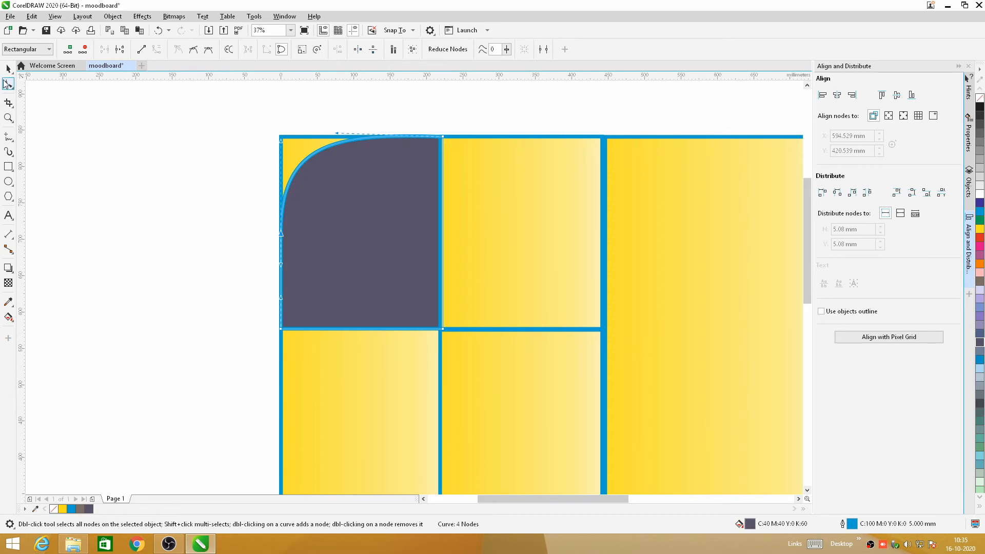
pyautogui.doubleClick(8, 84)
pyautogui.press('space')
pyautogui.press('Escape')
pyautogui.scroll(-4, 119, 163)
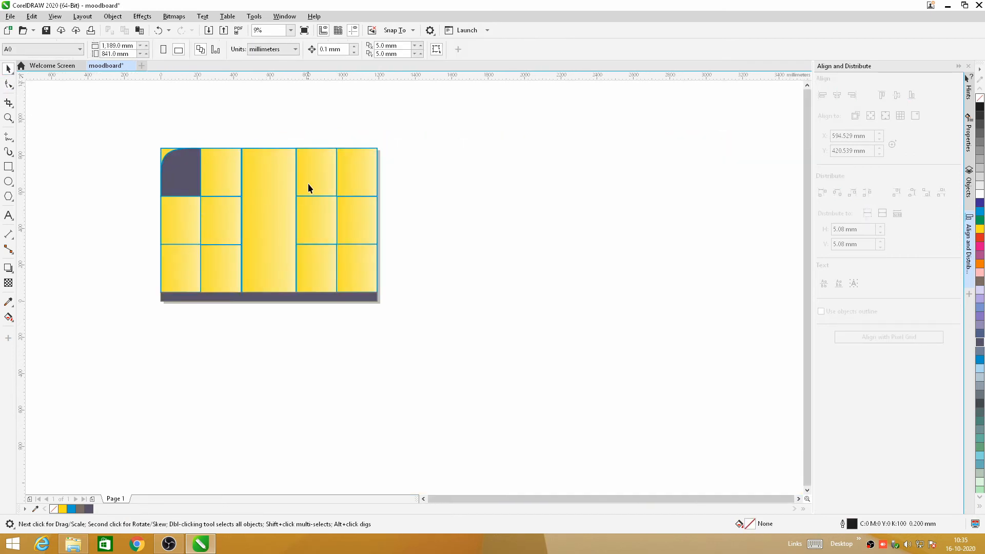
# Step: Select the top cell of the rightmost column
pyautogui.click(354, 175)
pyautogui.scroll(4, 345, 164)
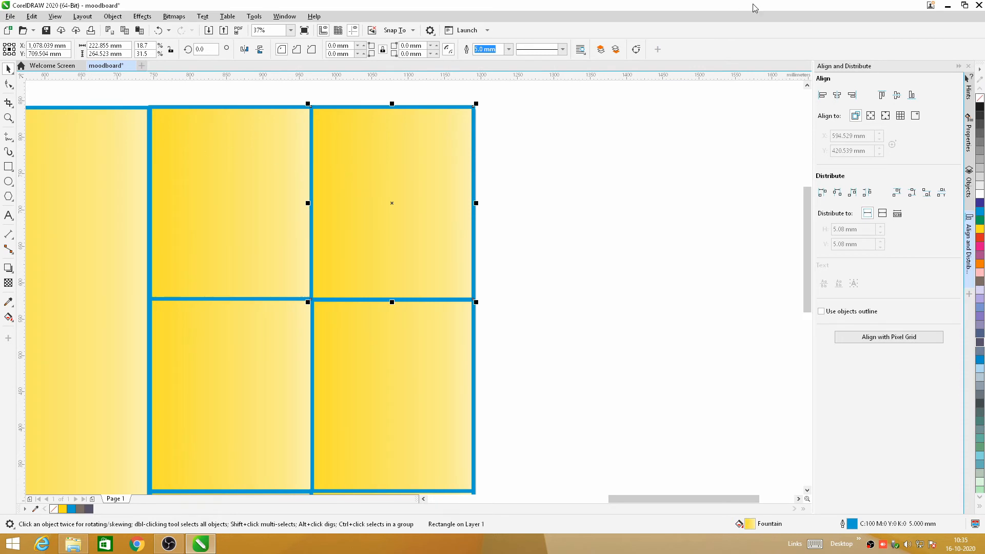
# Step: Convert the top-right rectangle to curves and reshape its outer corner into a rounded arc ending midway down the right edge
pyautogui.hotkey('ctrl', 'q')
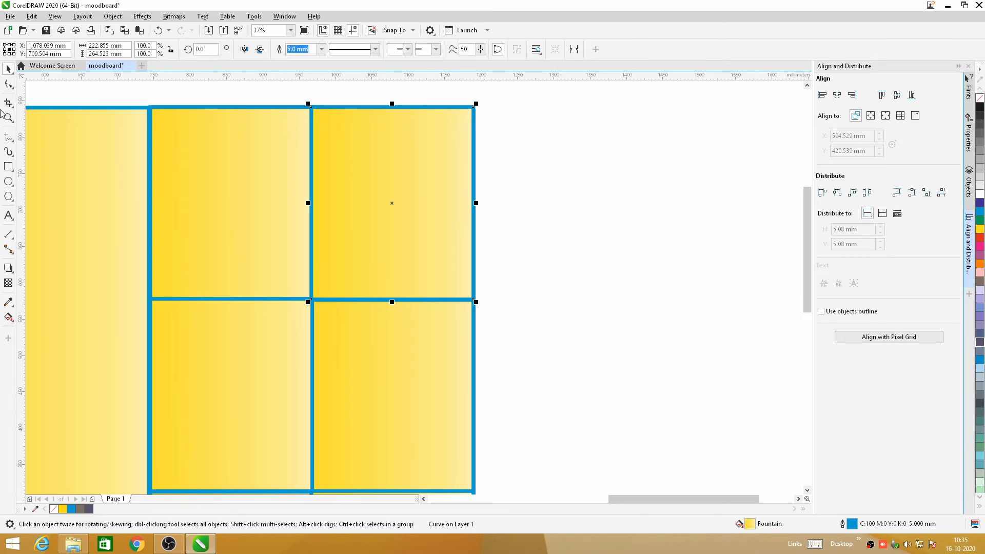
pyautogui.click(8, 85)
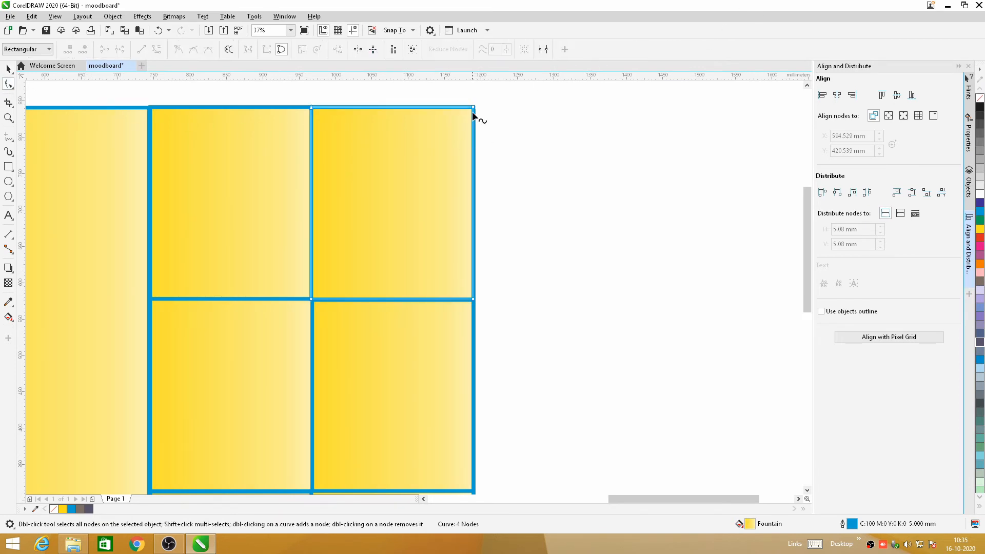
pyautogui.moveTo(473, 109); pyautogui.dragTo(473, 203)
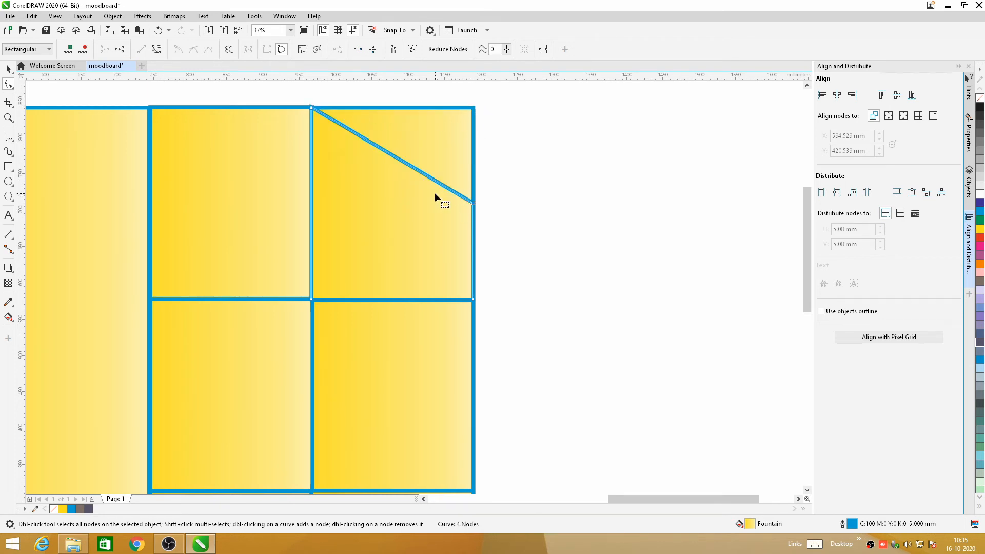
pyautogui.click(393, 156)
pyautogui.click(157, 49)
pyautogui.moveTo(401, 159); pyautogui.dragTo(437, 130)
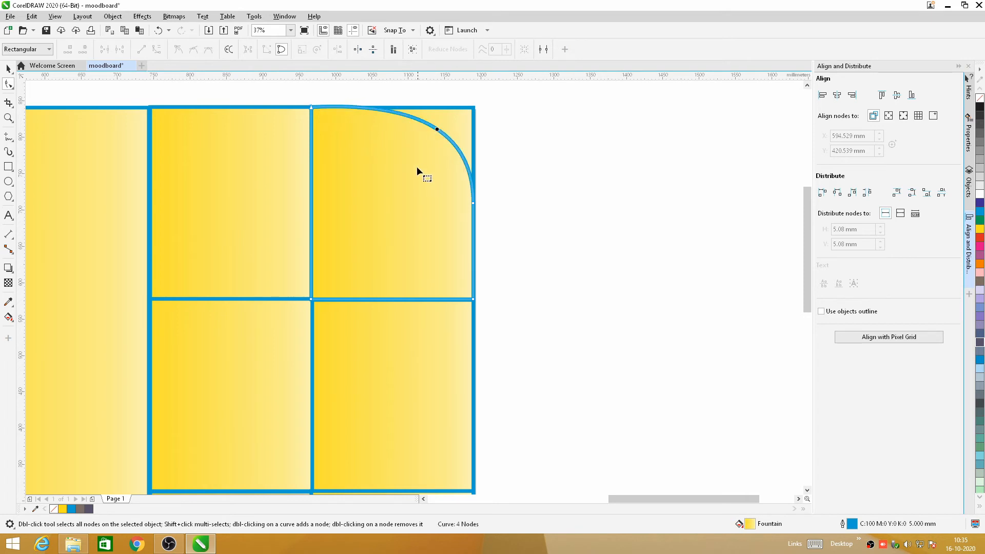
# Step: Fill the rounded top-right shape with dark slate (C:40 M:40 Y:0 K:60) and deselect it
pyautogui.click(980, 343)
pyautogui.click(8, 69)
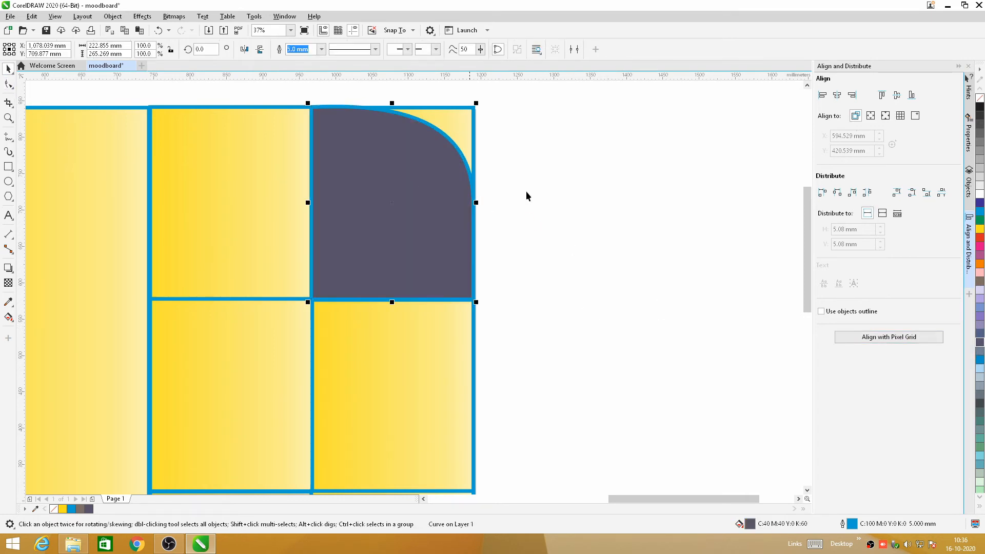
pyautogui.click(598, 188)
# Step: Convert the lower-left rectangle above the footer bar to curves and round its outer corner from the left edge's midpoint
pyautogui.scroll(-5, 616, 188)
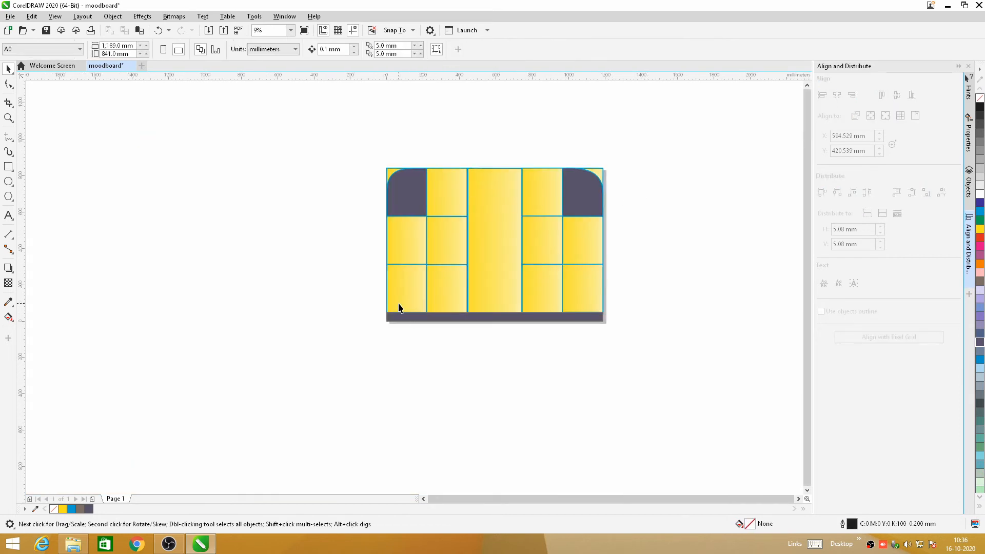
pyautogui.click(398, 308)
pyautogui.scroll(3, 408, 288)
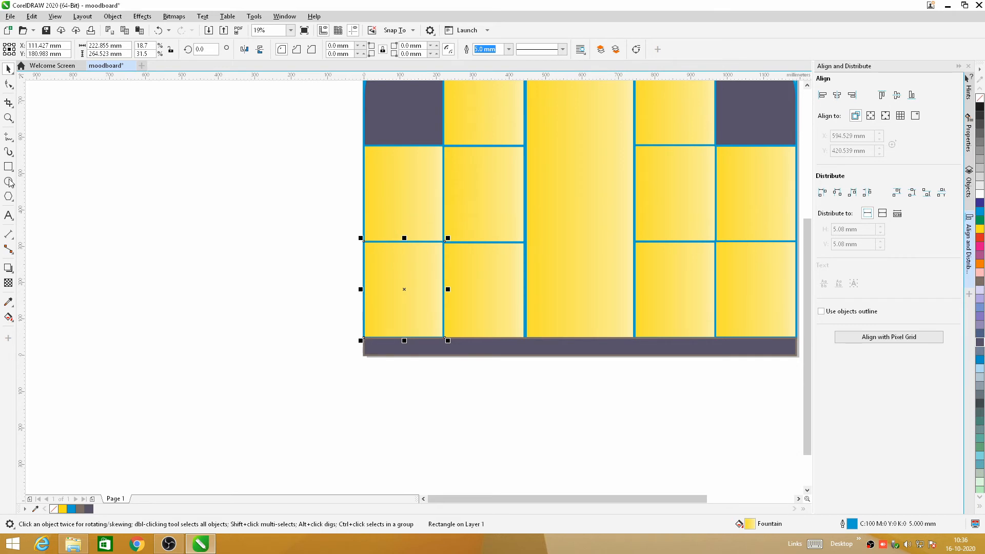
pyautogui.click(8, 84)
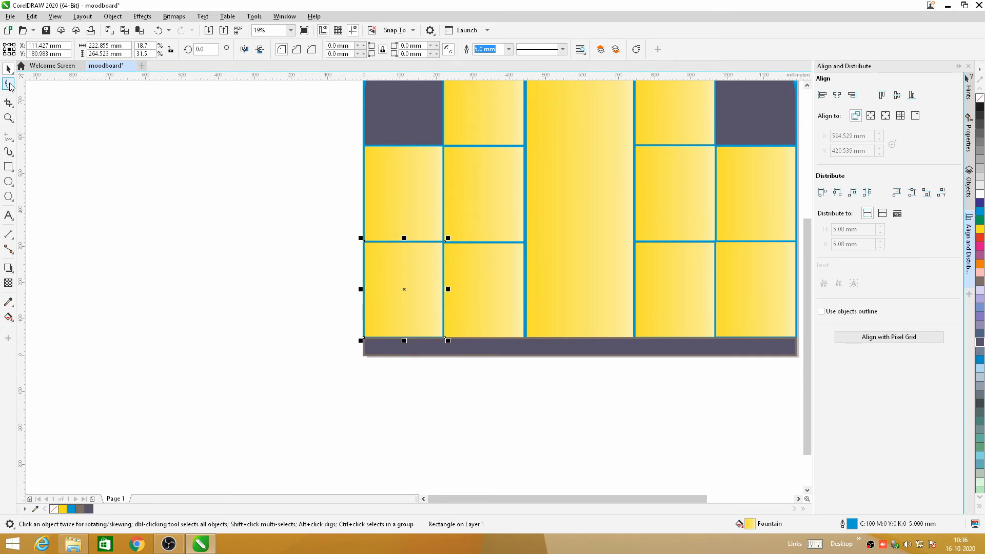
pyautogui.click(636, 49)
pyautogui.moveTo(365, 338); pyautogui.dragTo(365, 290)
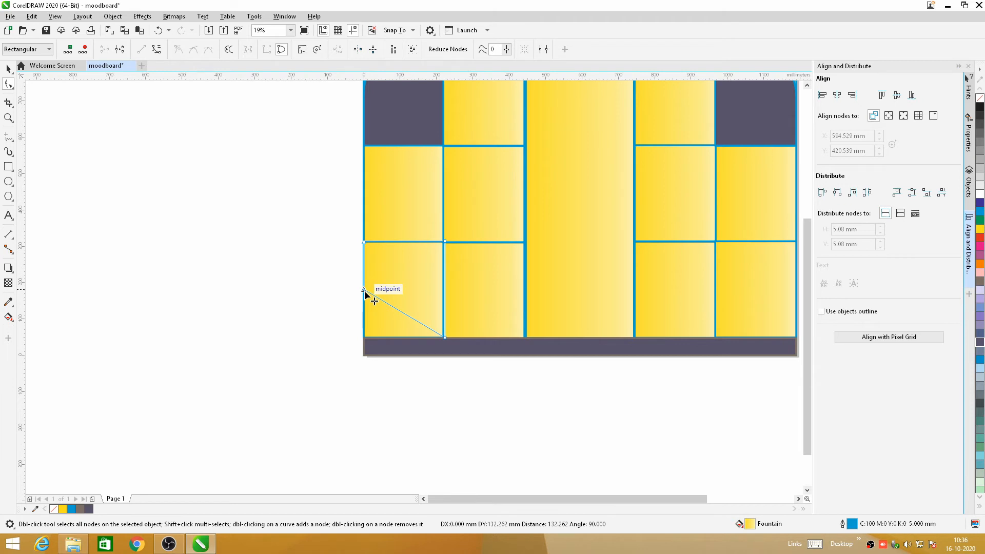
pyautogui.click(401, 311)
pyautogui.click(157, 49)
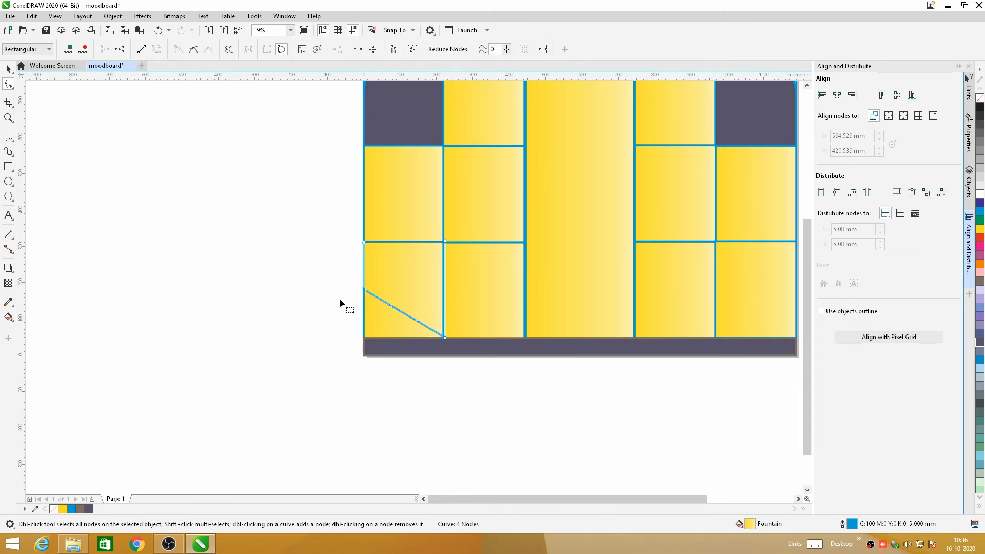
pyautogui.moveTo(402, 315); pyautogui.dragTo(374, 336)
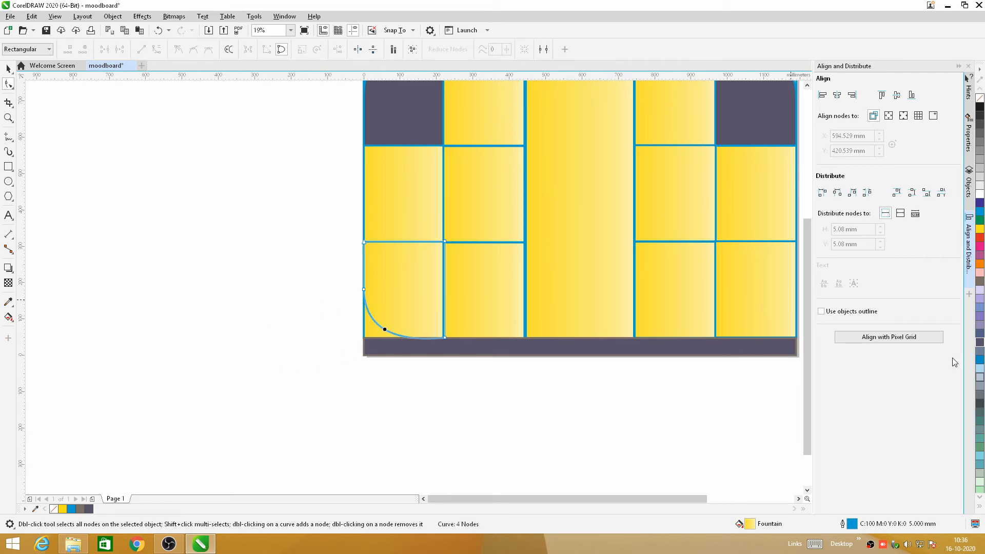
# Step: Fill the rounded lower-left shape with dark slate (C:40 M:40 Y:0 K:60) and deselect it
pyautogui.click(980, 343)
pyautogui.scroll(2, 479, 310)
pyautogui.scroll(2, 479, 310)
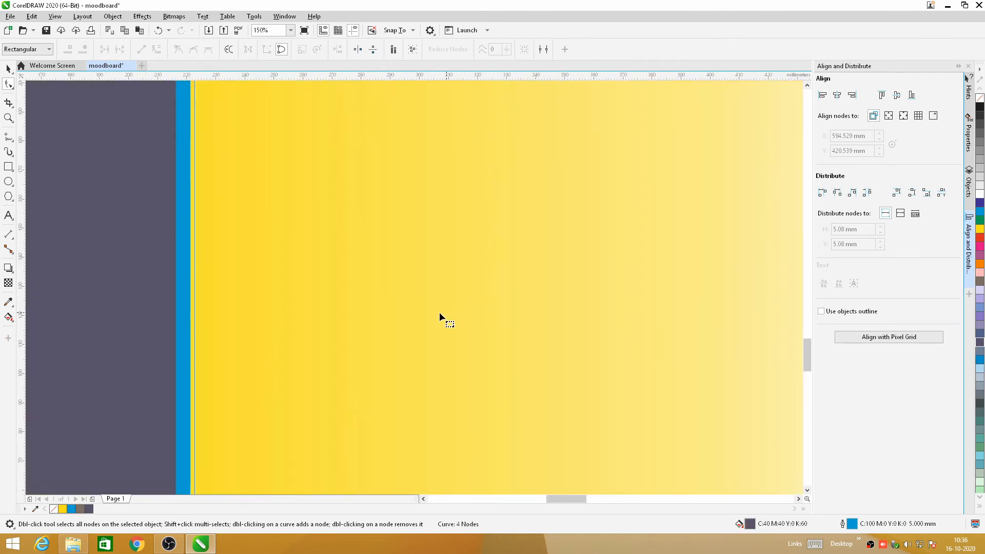
pyautogui.scroll(-2, 440, 316)
pyautogui.click(9, 69)
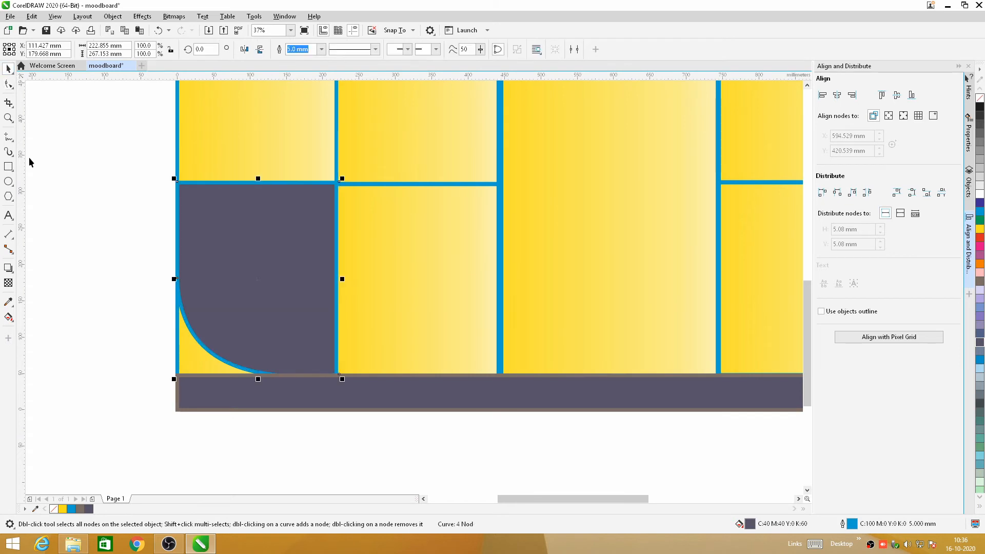
pyautogui.click(55, 190)
# Step: Convert the lower-right rectangle above the footer bar to curves and move its outer corner node up to the right edge's middle
pyautogui.scroll(-4, 39, 315)
pyautogui.scroll(4, 195, 337)
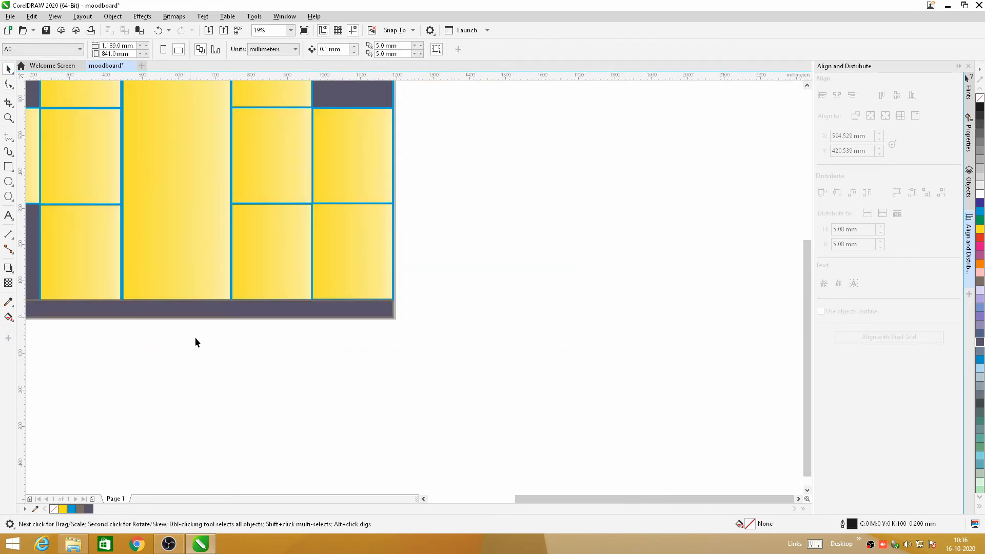
pyautogui.scroll(-4, 407, 293)
pyautogui.scroll(2, 419, 285)
pyautogui.scroll(-2, 414, 288)
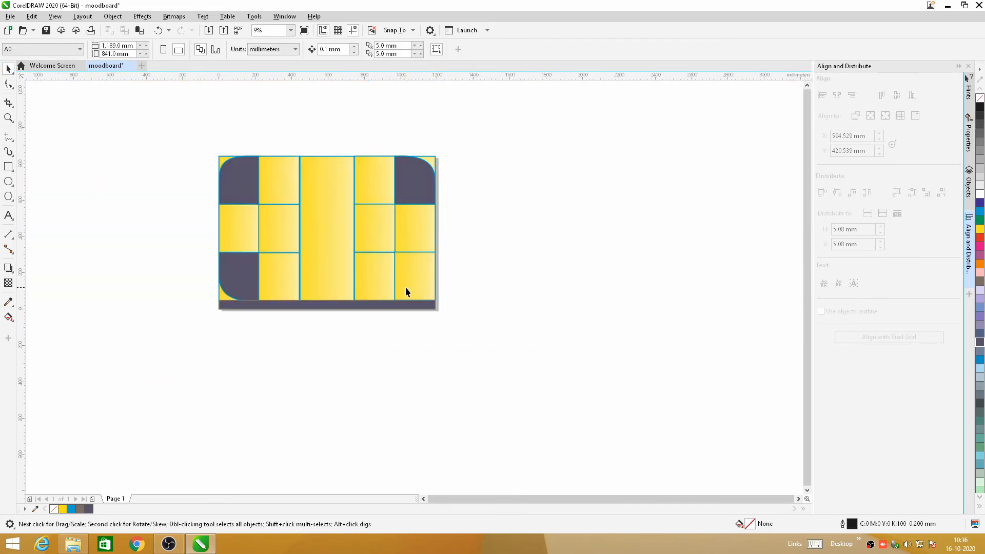
pyautogui.click(421, 288)
pyautogui.scroll(4, 415, 326)
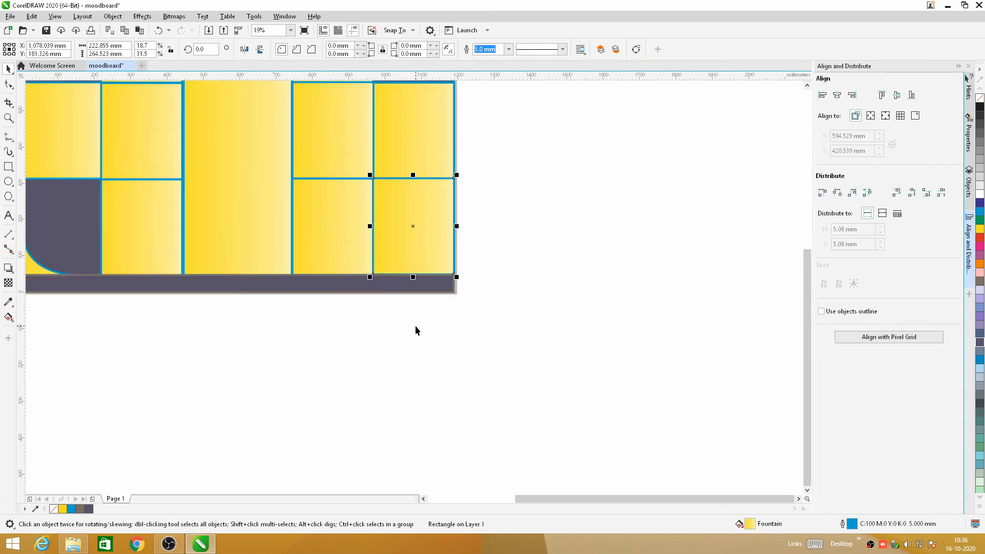
pyautogui.click(7, 85)
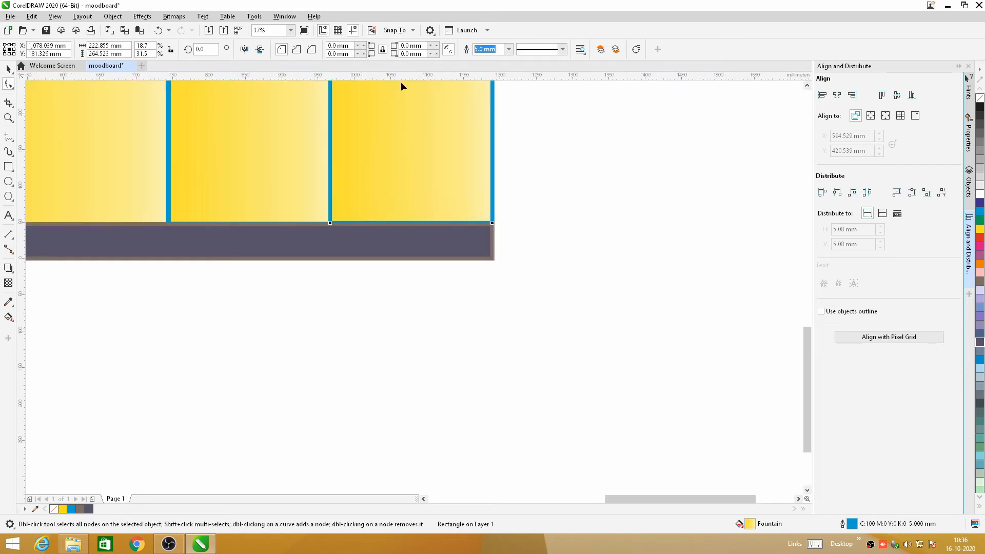
pyautogui.click(636, 50)
pyautogui.scroll(-2, 432, 329)
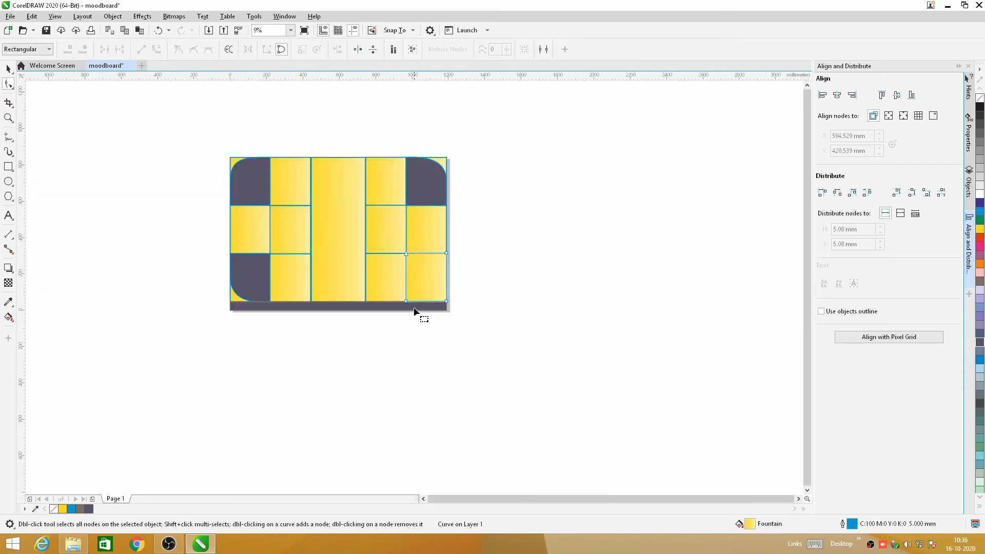
pyautogui.moveTo(447, 303); pyautogui.dragTo(447, 277)
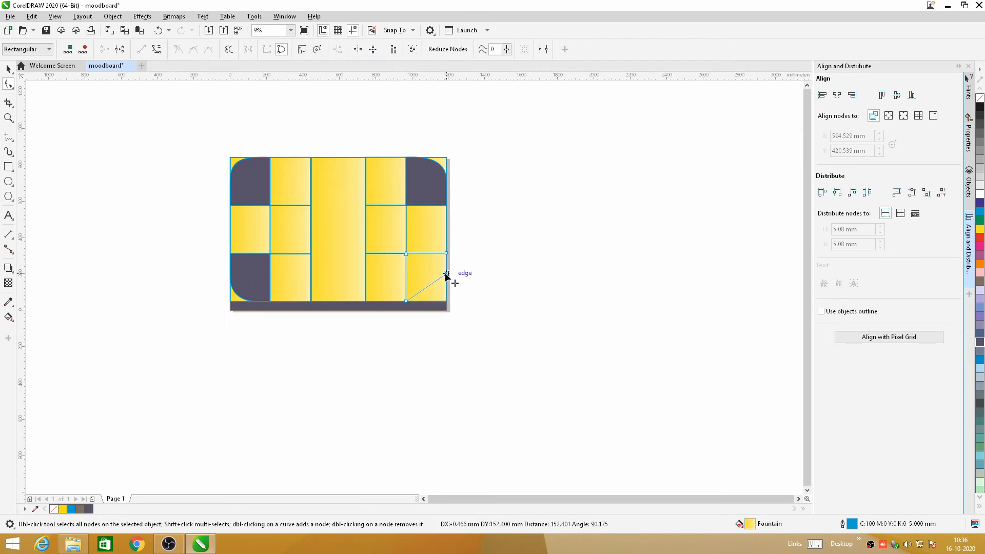
pyautogui.scroll(3, 424, 292)
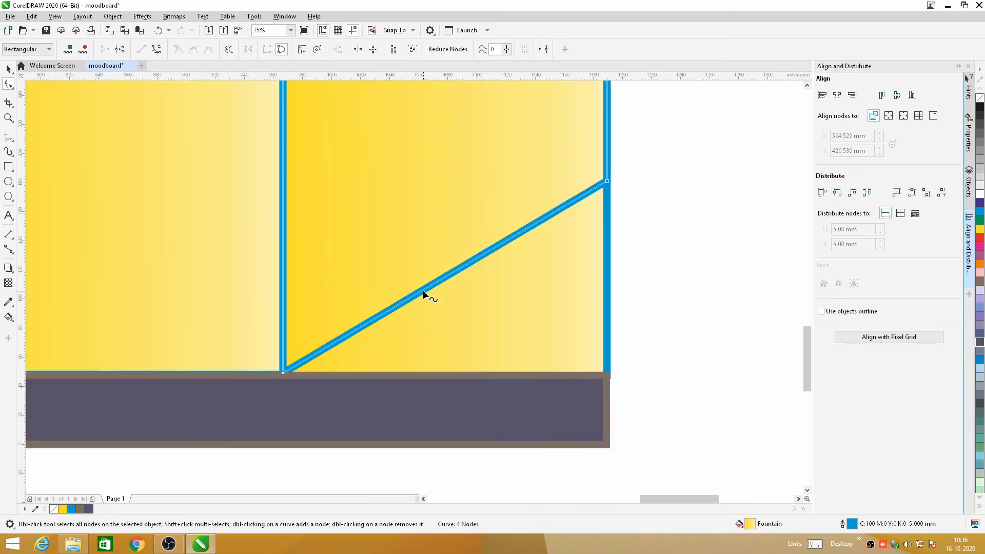
# Step: Convert the lower-right shape's diagonal edge to a curve and bend it outward into a rounded corner
pyautogui.click(438, 286)
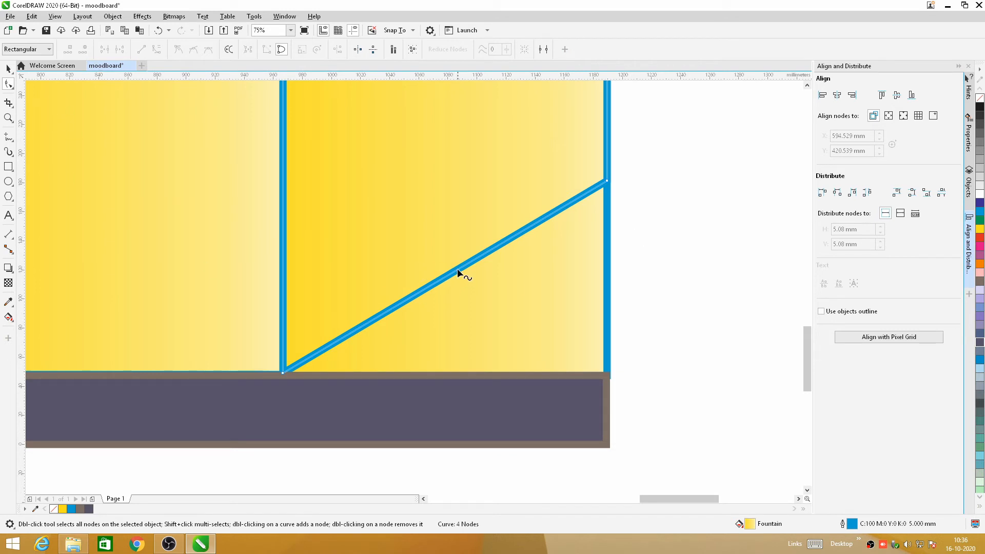
pyautogui.moveTo(457, 269); pyautogui.dragTo(455, 270)
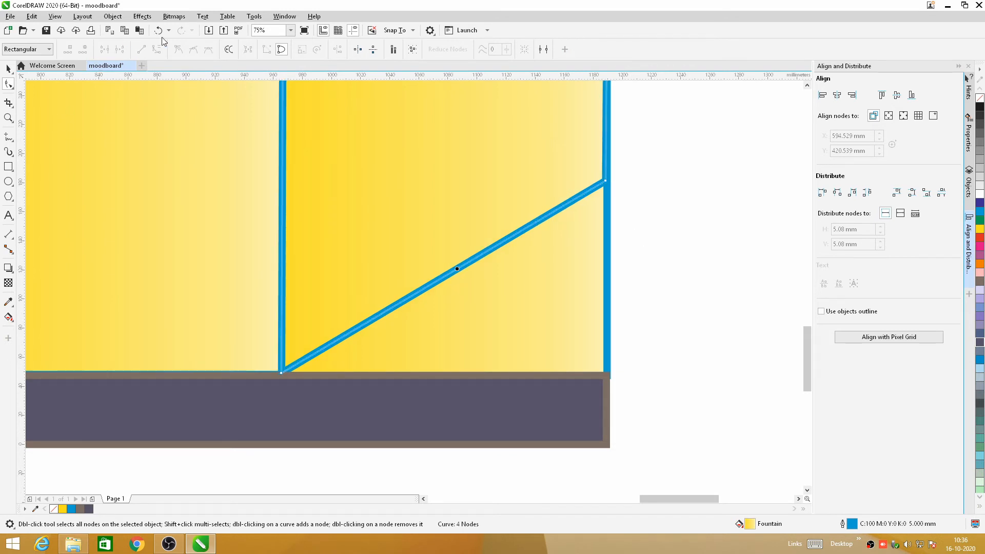
pyautogui.click(457, 269)
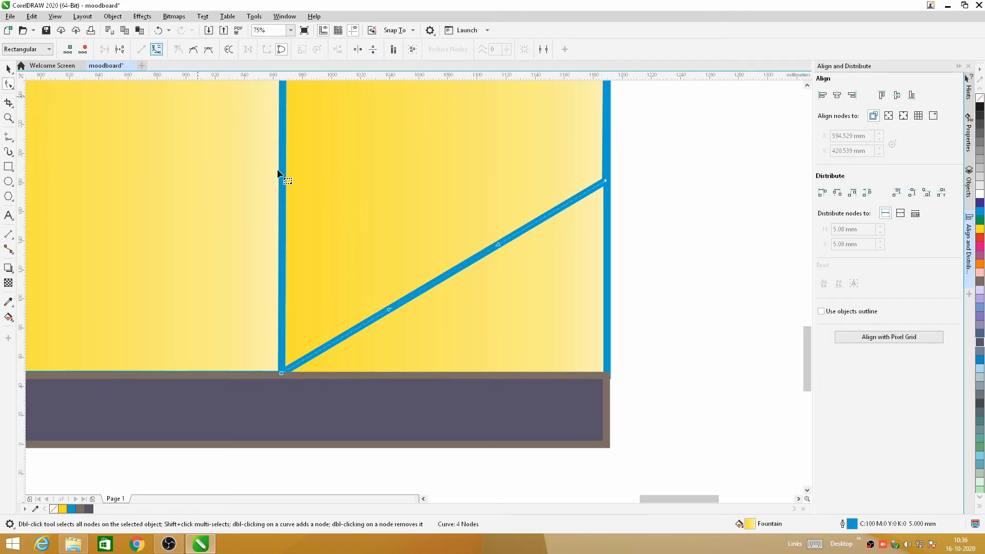
pyautogui.click(452, 273)
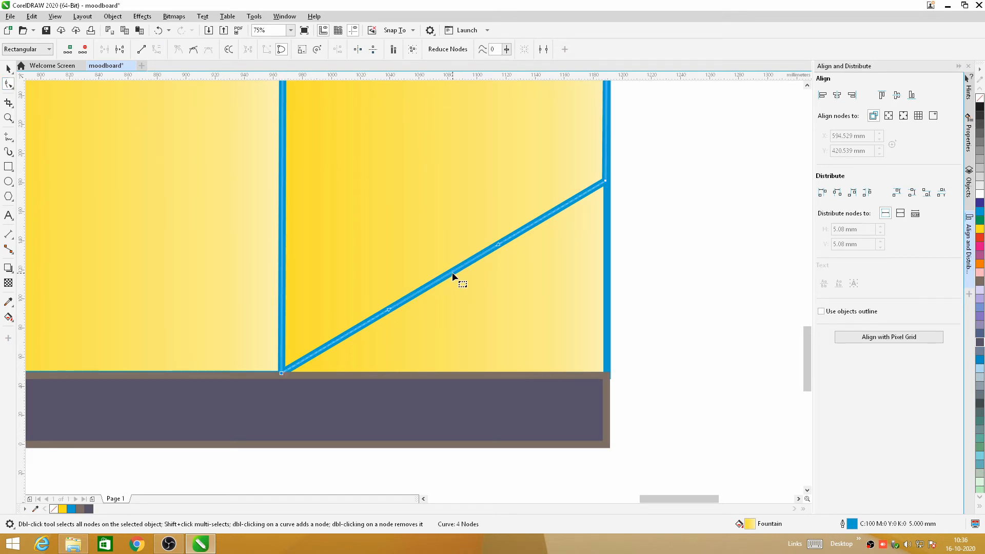
pyautogui.moveTo(451, 273); pyautogui.dragTo(462, 310)
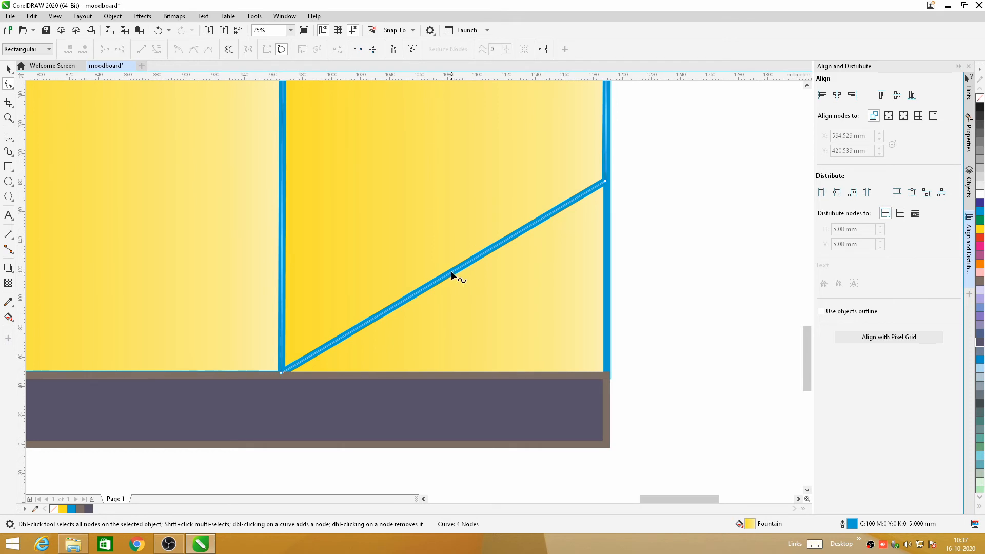
pyautogui.moveTo(451, 272); pyautogui.dragTo(524, 337)
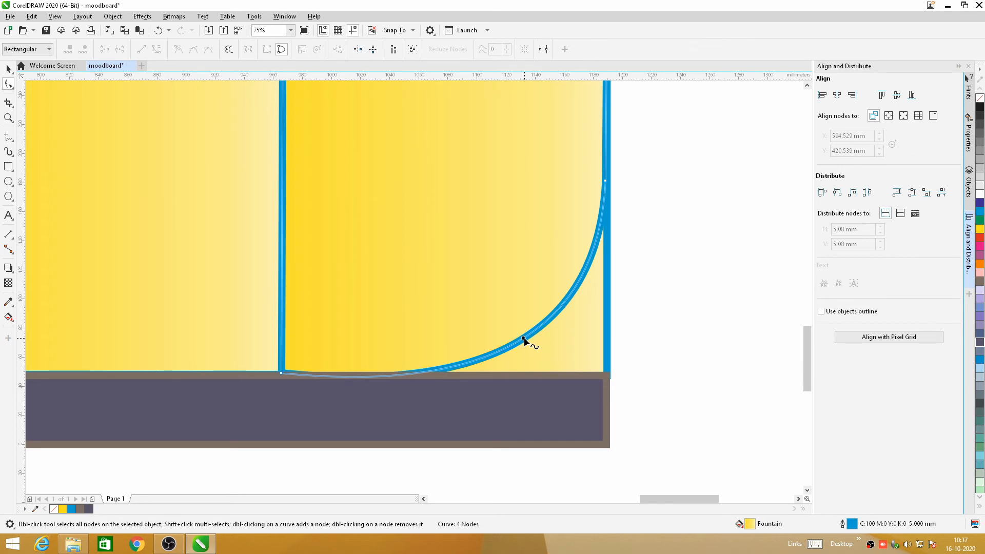
# Step: Fill the rounded lower-right shape with dark slate (C:40 M:40 Y:0 K:60) and deselect it
pyautogui.scroll(-5, 523, 337)
pyautogui.click(980, 345)
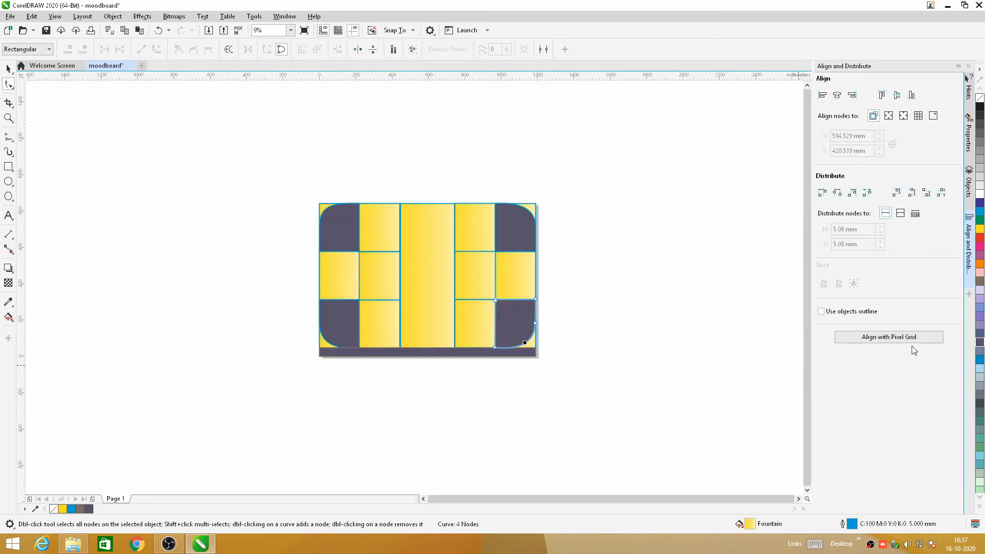
pyautogui.click(9, 69)
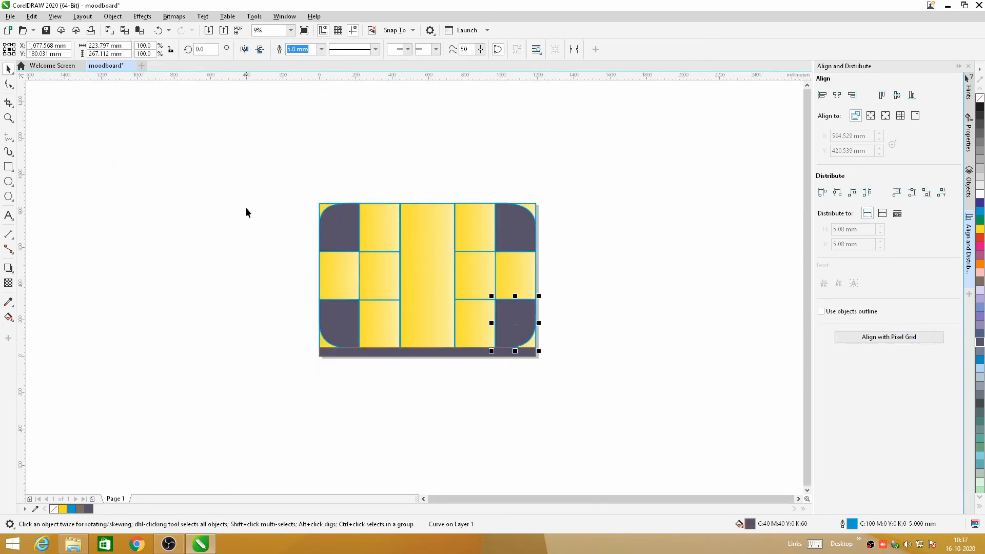
pyautogui.click(245, 208)
# Step: Draw a rectangle about 301 by 80 mm across the top of the central panel, with a 5 mm C:100 M:100 Y:0 K:0 outline
pyautogui.scroll(2, 404, 249)
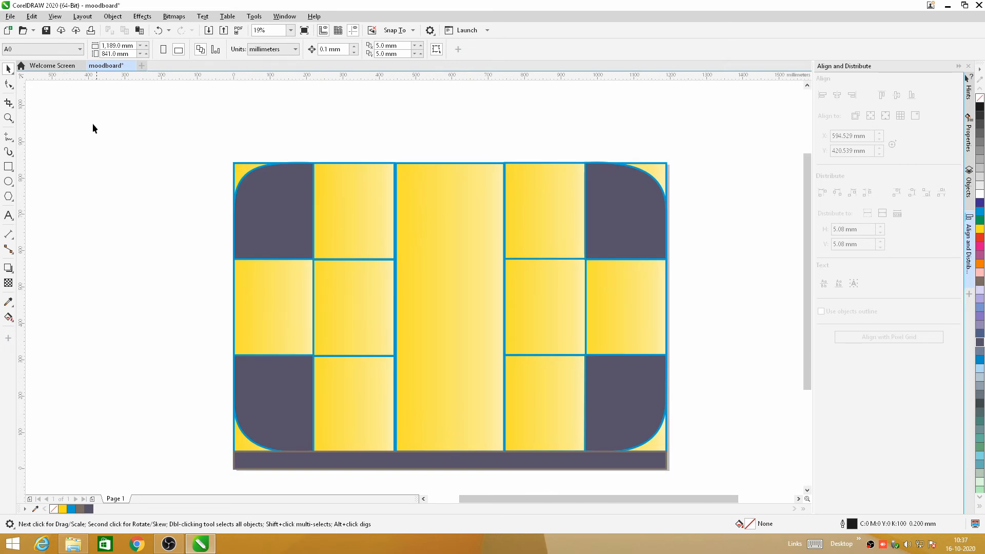
pyautogui.click(10, 168)
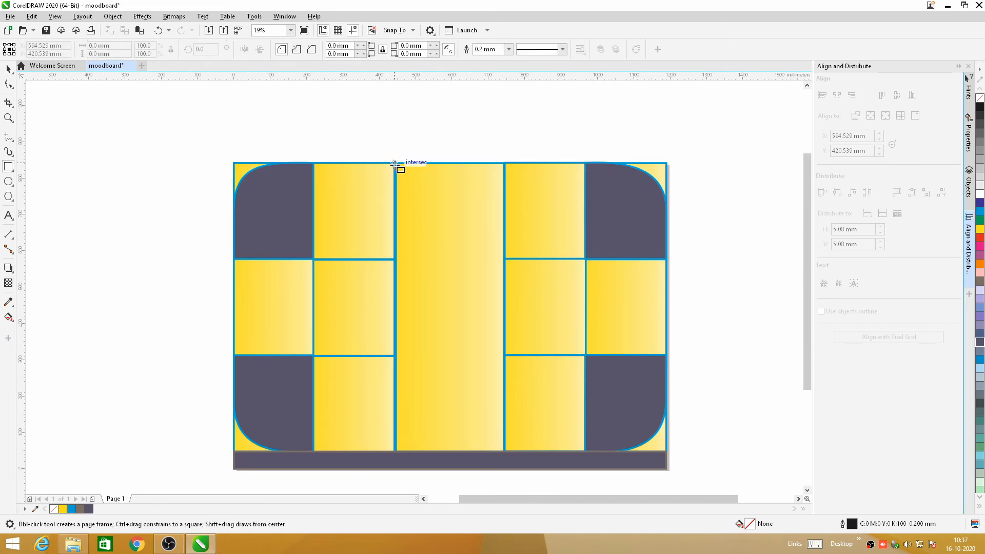
pyautogui.moveTo(395, 163); pyautogui.dragTo(507, 194)
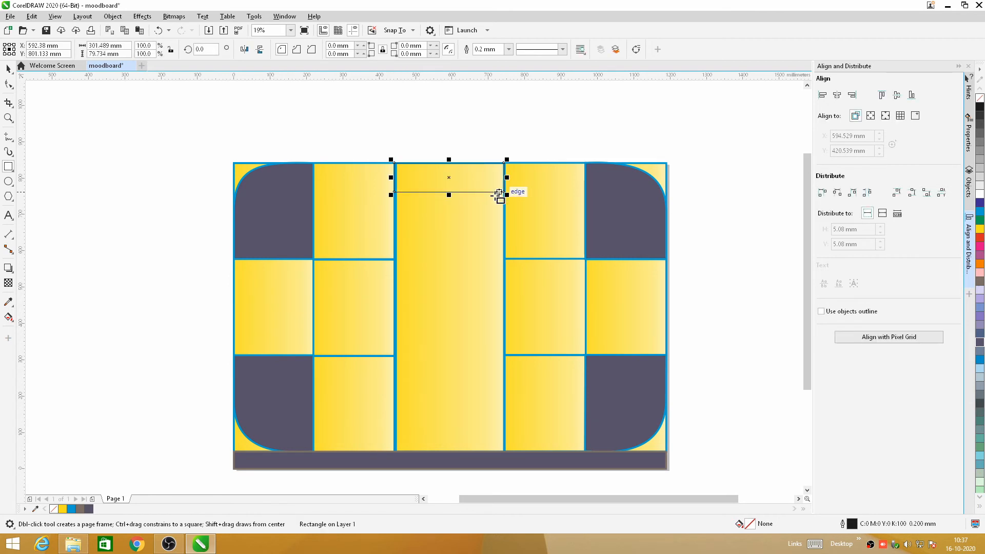
pyautogui.click(509, 49)
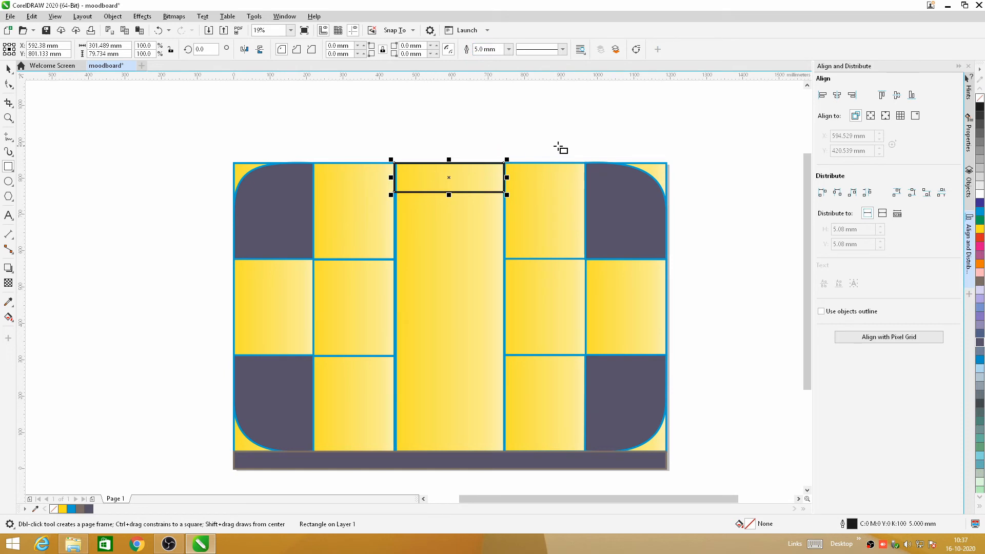
pyautogui.rightClick(980, 203)
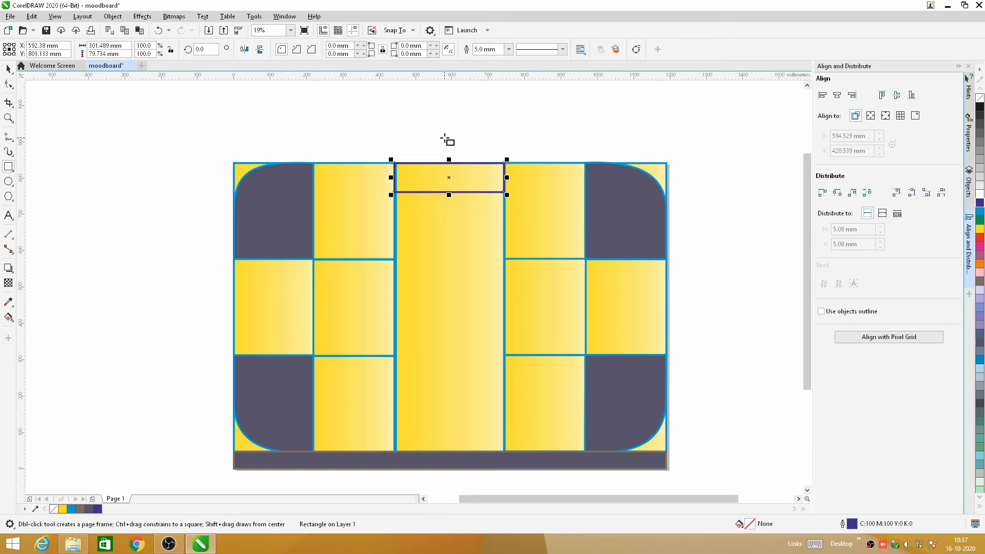
# Step: Round the header rectangle's corners to a radius of about 39.9 mm and fill it with C:0 M:20 Y:20 K:60
pyautogui.scroll(1, 446, 138)
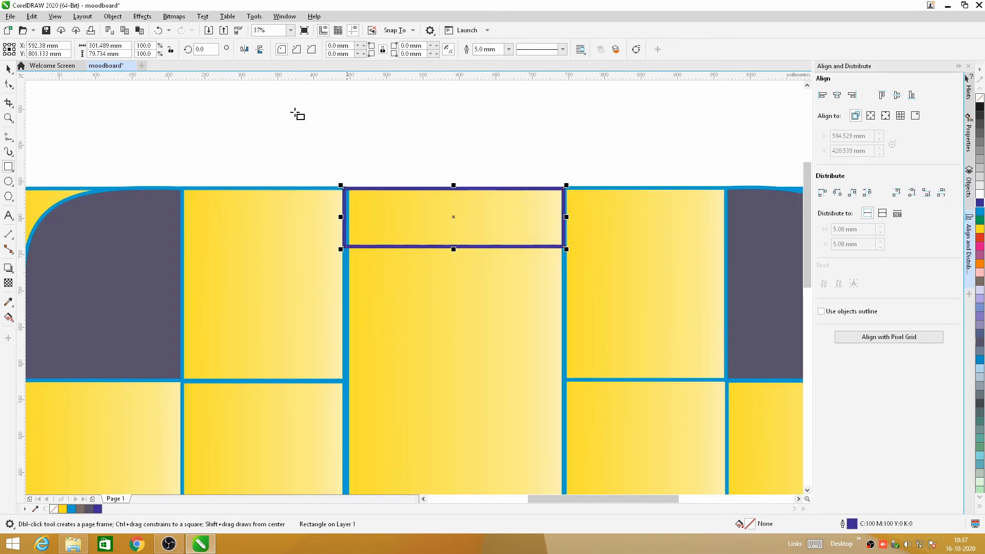
pyautogui.click(8, 84)
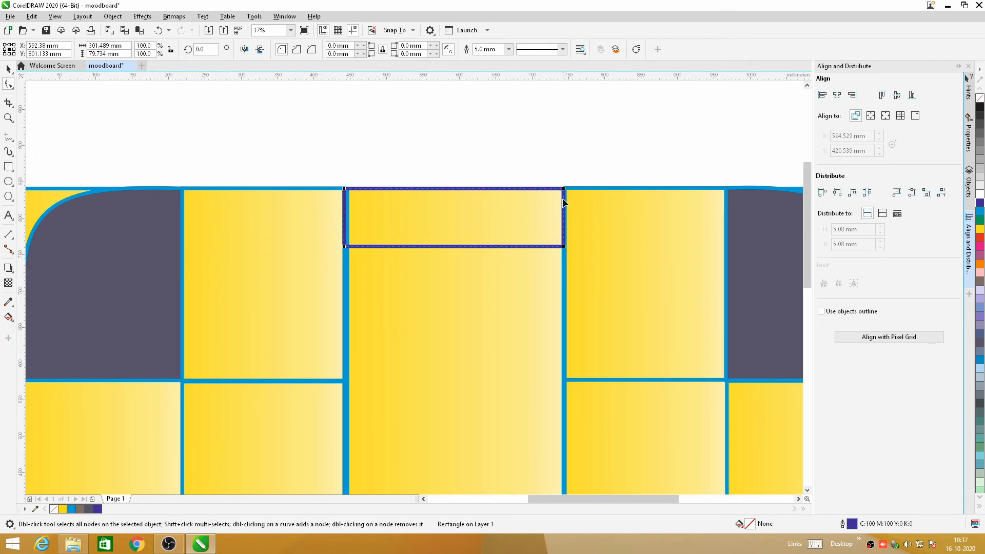
pyautogui.moveTo(562, 190); pyautogui.dragTo(532, 217)
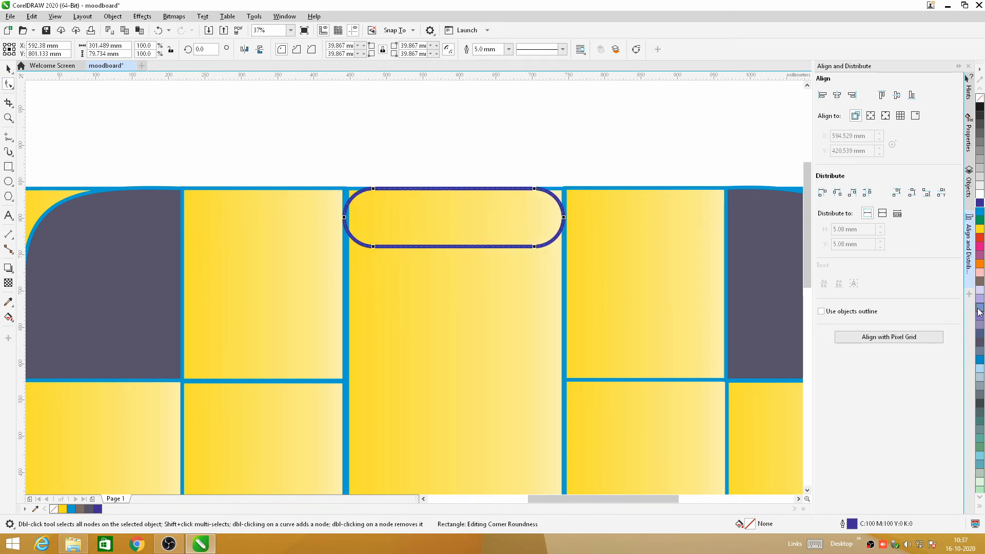
pyautogui.click(980, 215)
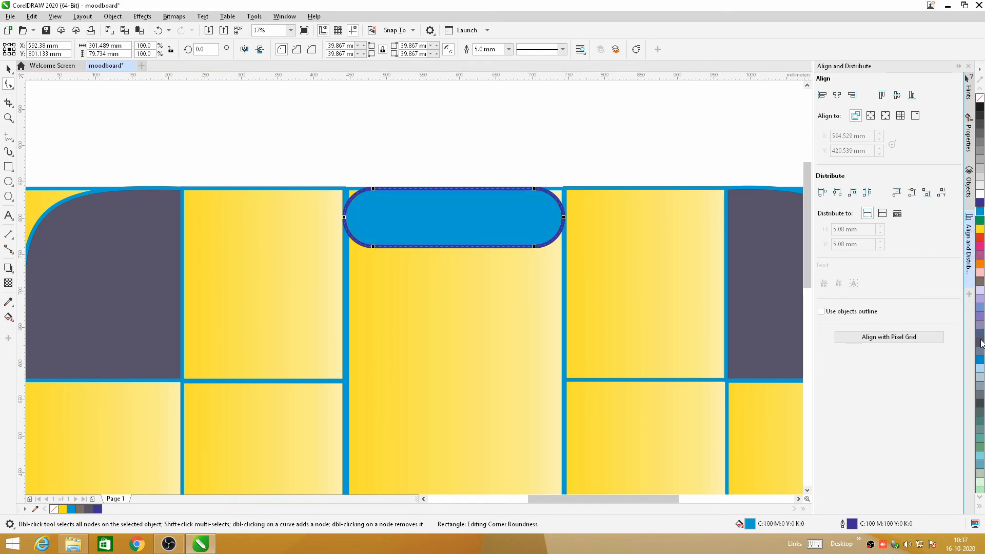
pyautogui.click(981, 221)
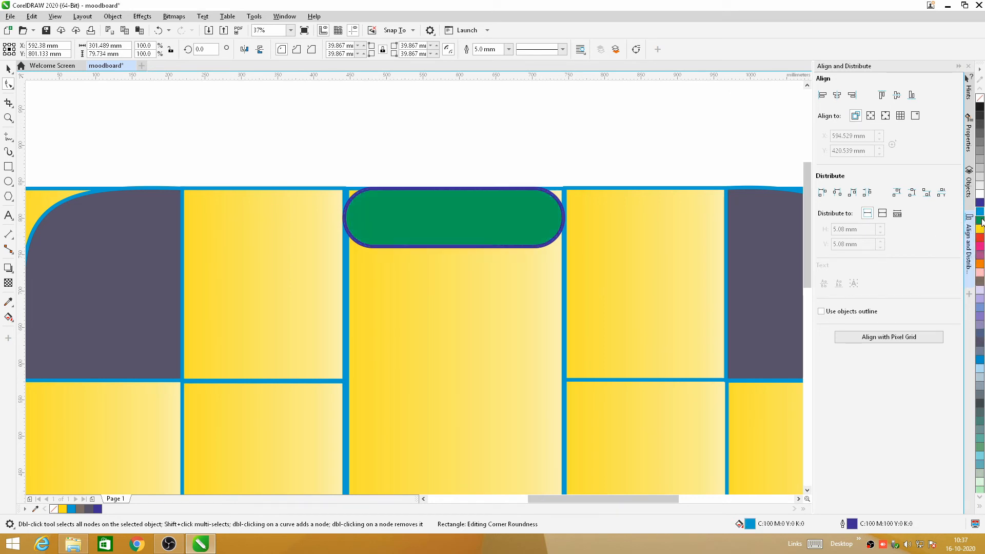
pyautogui.click(979, 281)
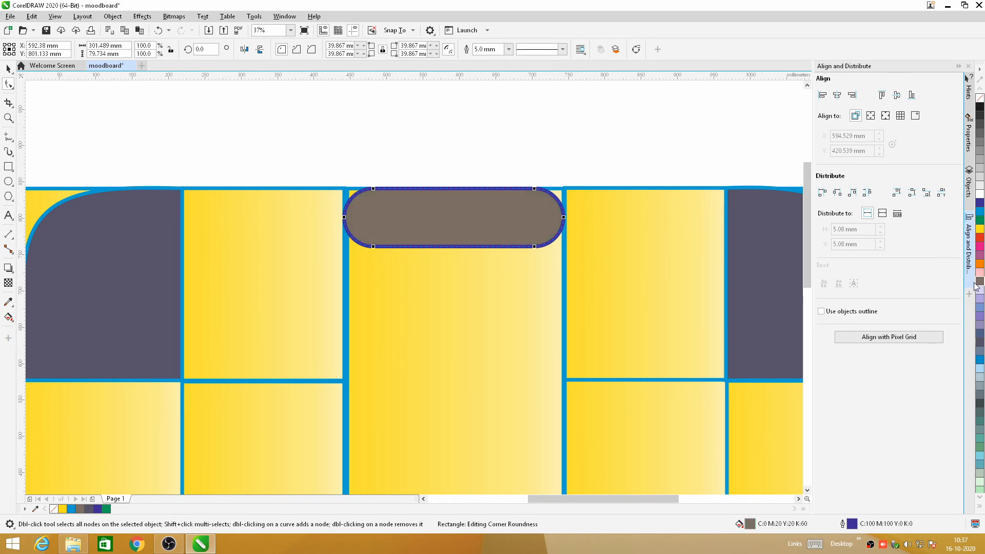
# Step: Set the document's default artistic text to 100 pt Harlow Solid Italic
pyautogui.click(9, 216)
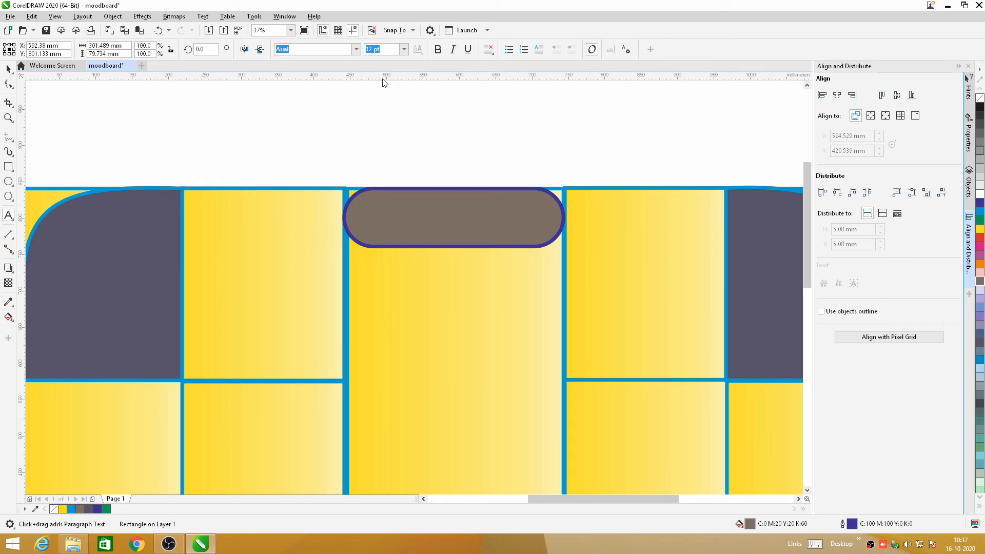
pyautogui.click(407, 50)
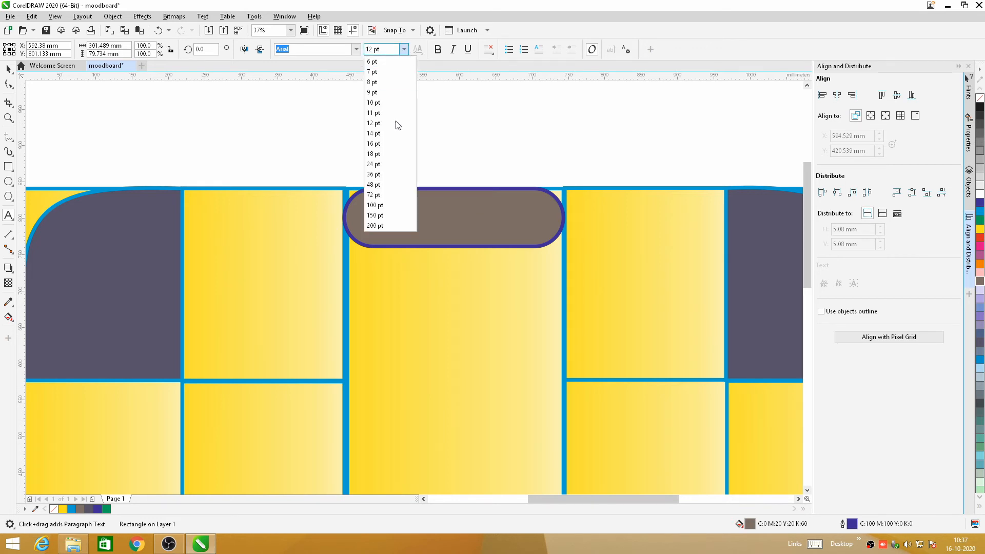
pyautogui.click(380, 208)
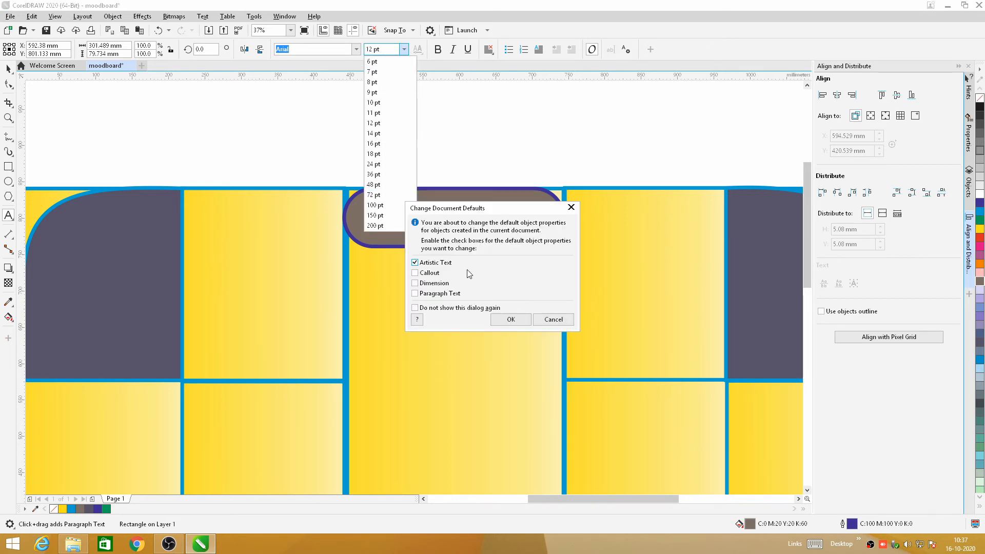
pyautogui.click(511, 320)
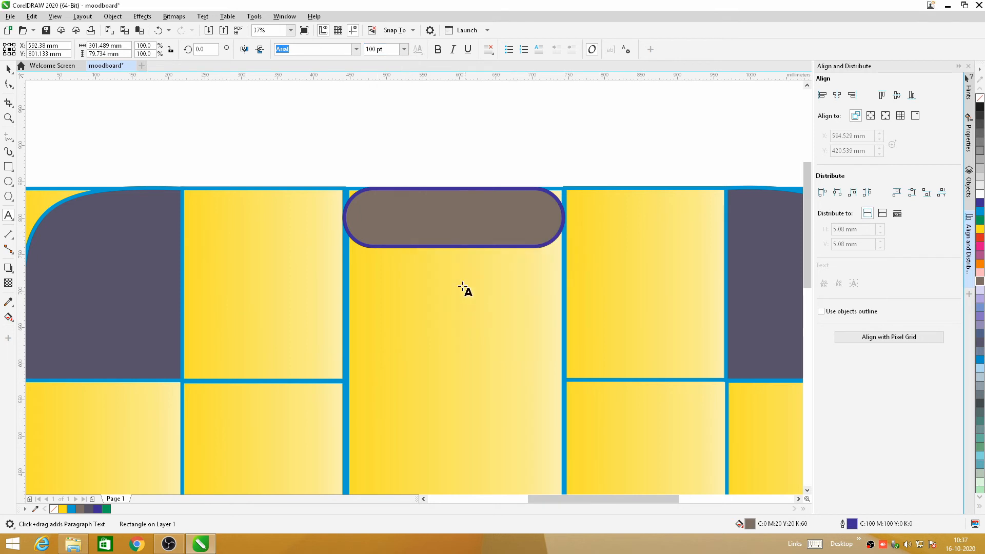
pyautogui.click(356, 50)
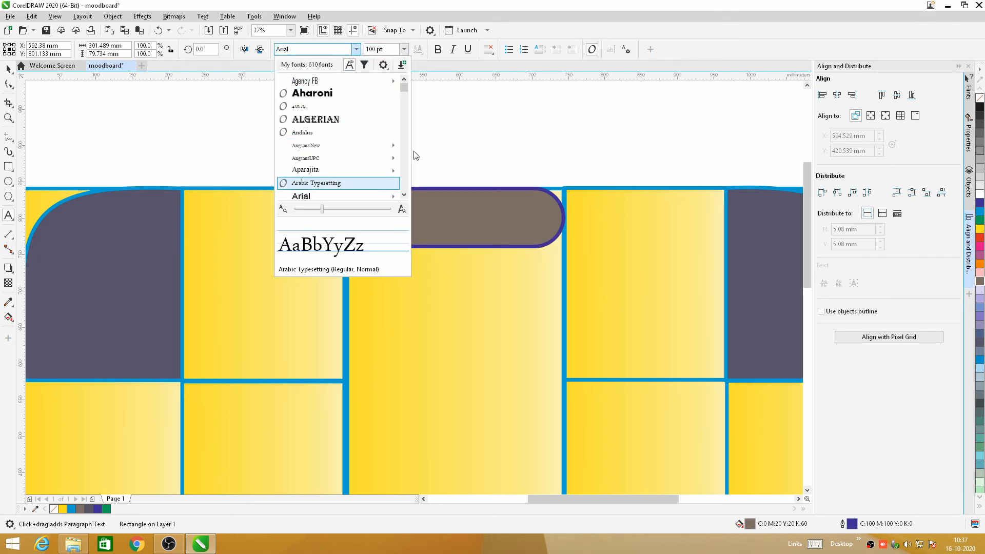
pyautogui.moveTo(405, 88); pyautogui.dragTo(411, 136)
pyautogui.click(374, 194)
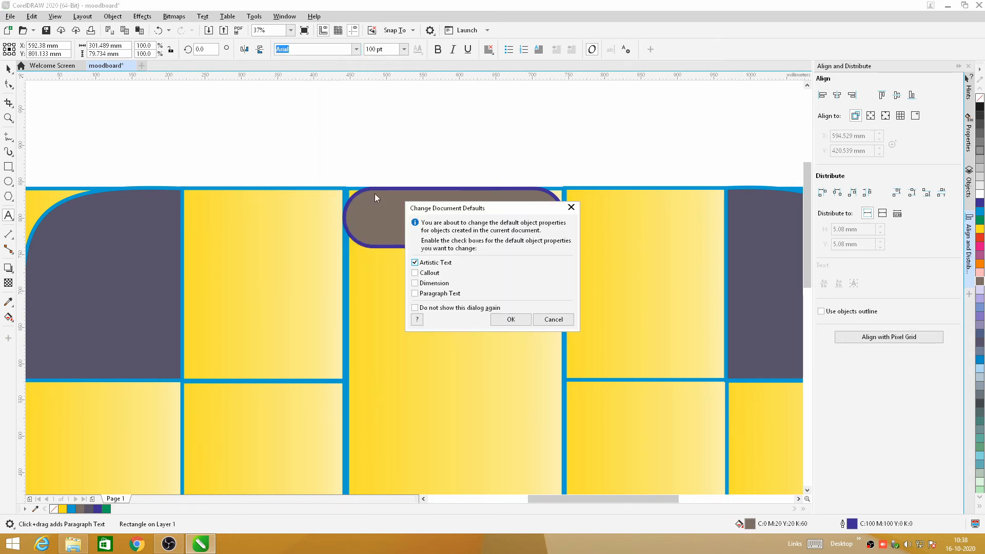
pyautogui.click(497, 315)
# Step: Add the artistic text title "Natures Beauty" inside the rounded header shape
pyautogui.click(395, 214)
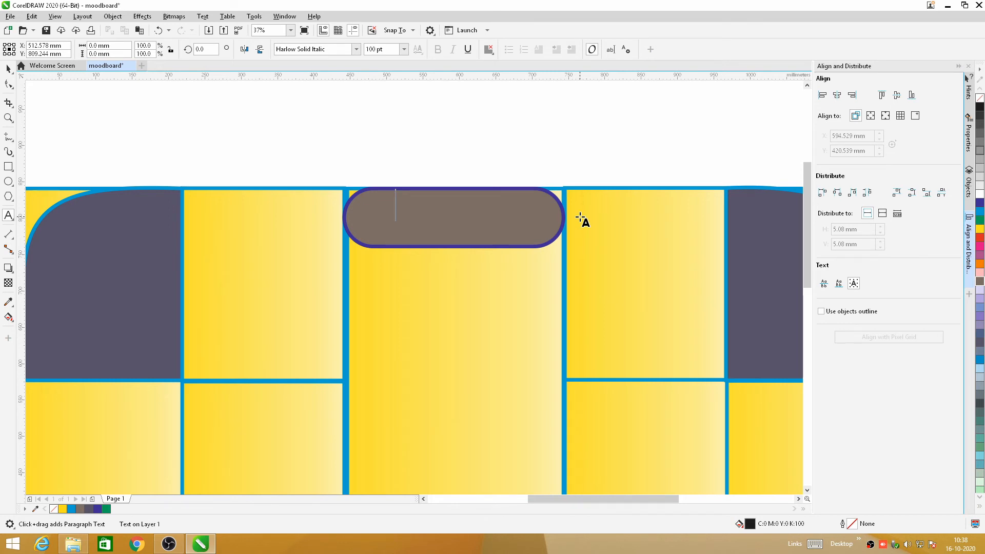
pyautogui.write('Nat')
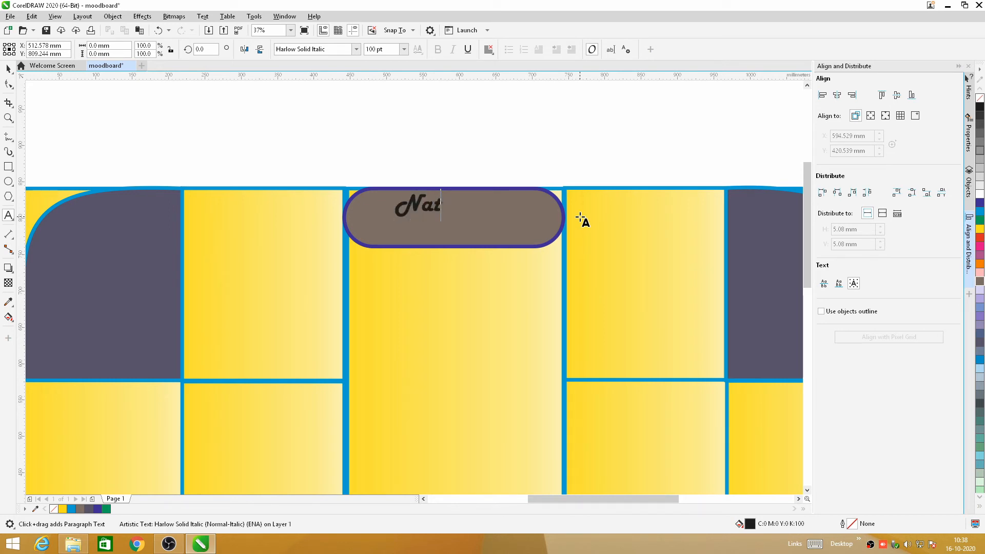
pyautogui.write('ures Bea')
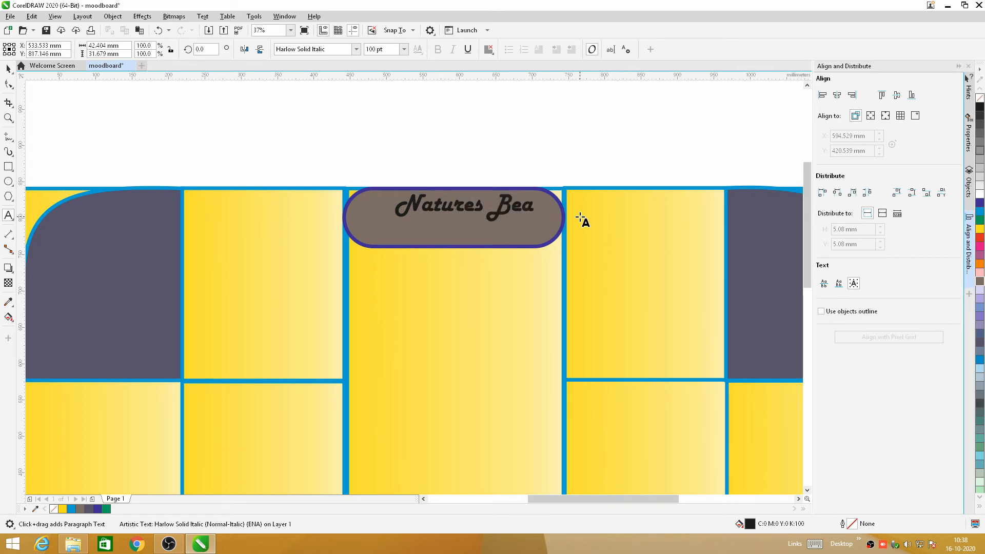
pyautogui.write('uty')
pyautogui.press('Escape')
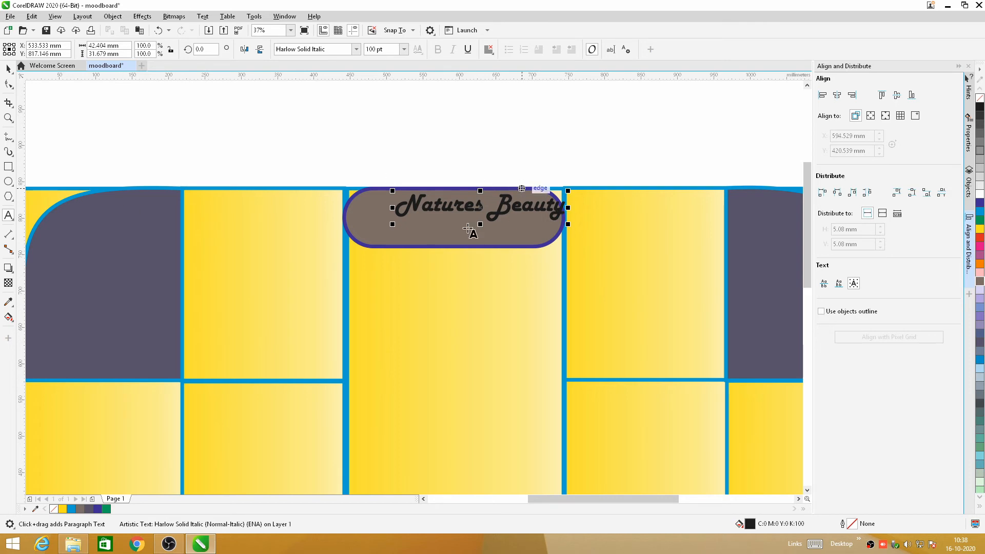
# Step: Center the title horizontally and vertically on the rounded header shape and deselect both
pyautogui.click(8, 68)
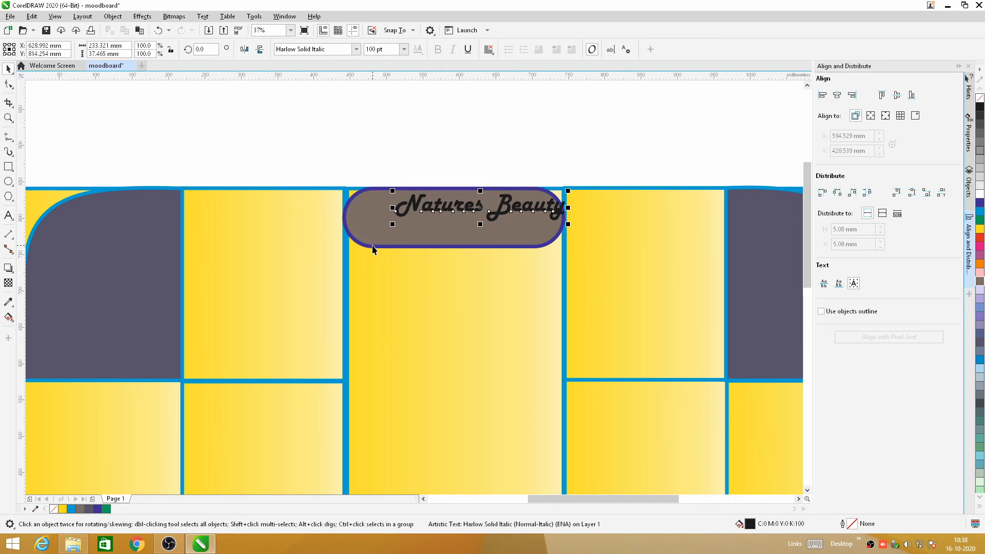
pyautogui.keyDown('shift'); pyautogui.click(386, 248); pyautogui.keyUp('shift')
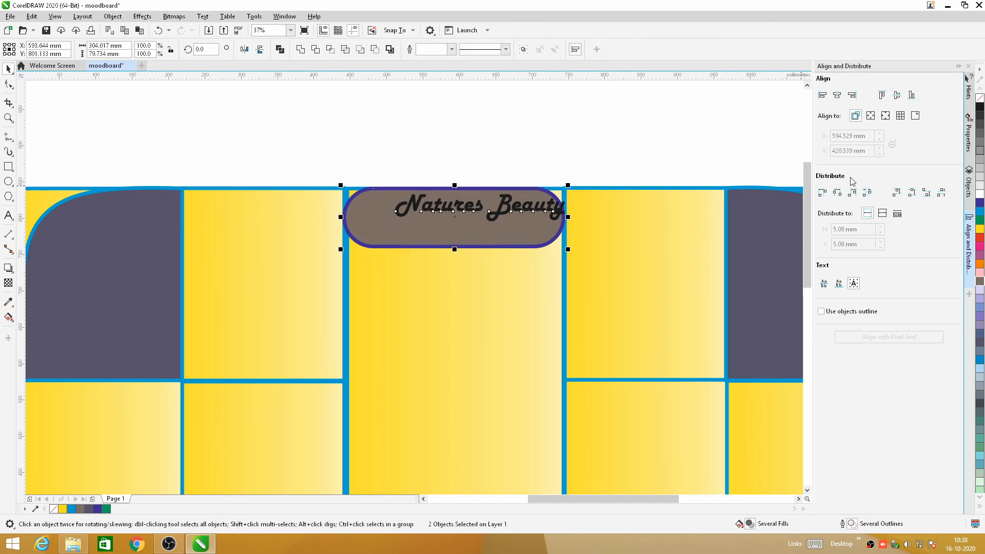
pyautogui.click(837, 95)
pyautogui.click(897, 95)
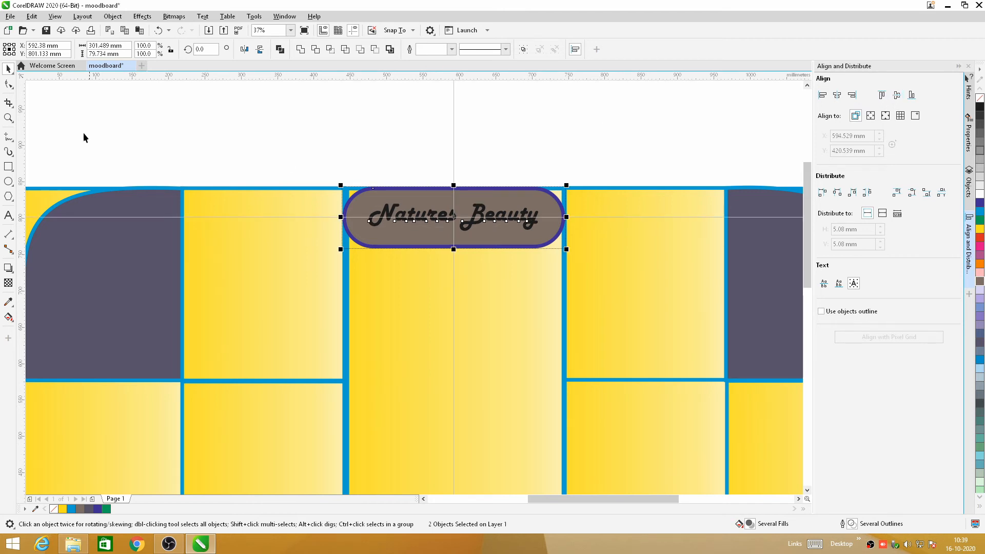
pyautogui.click(205, 114)
pyautogui.scroll(-3, 329, 138)
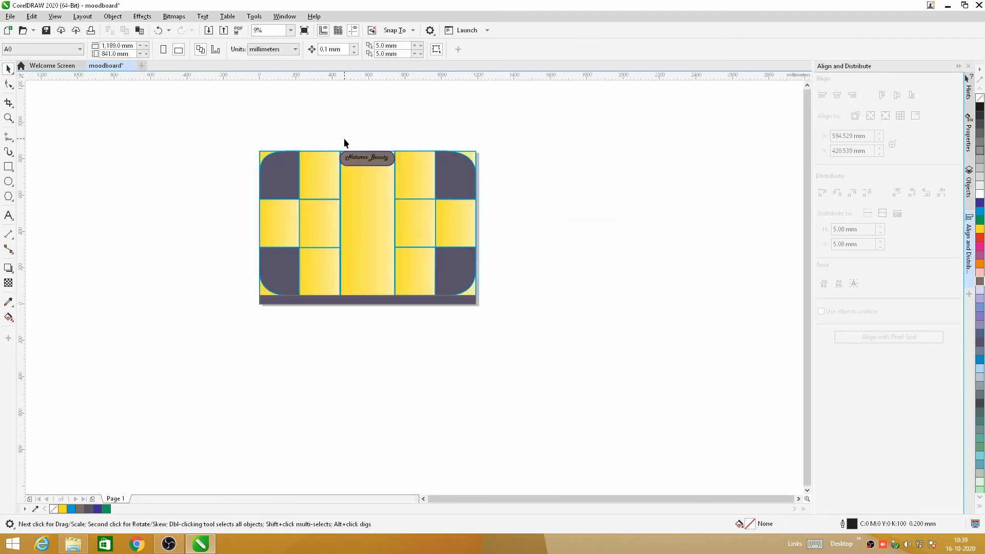
pyautogui.scroll(2, 344, 143)
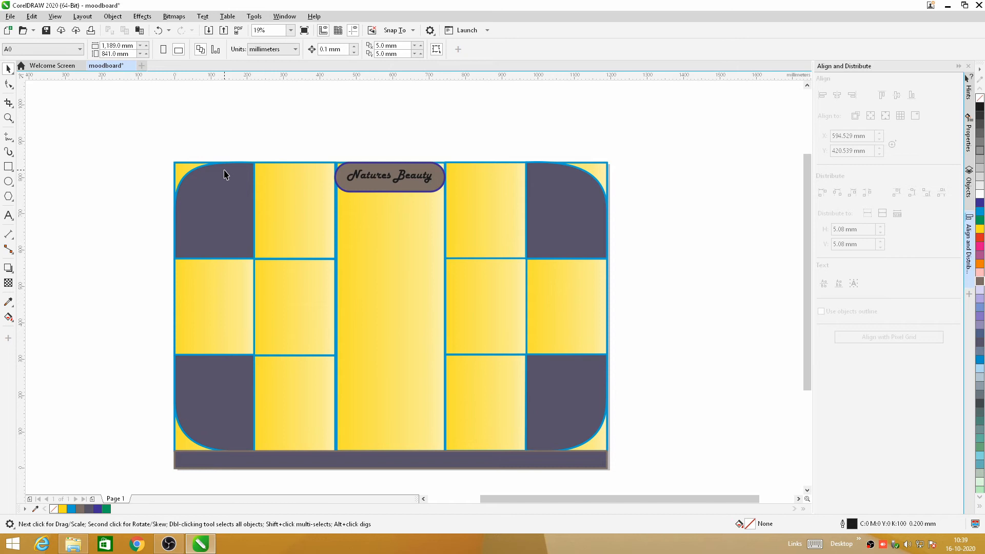
# Step: Start an image import, browse to the Moodboard collection folder on the D: drive and show its files as large icons
pyautogui.click(12, 17)
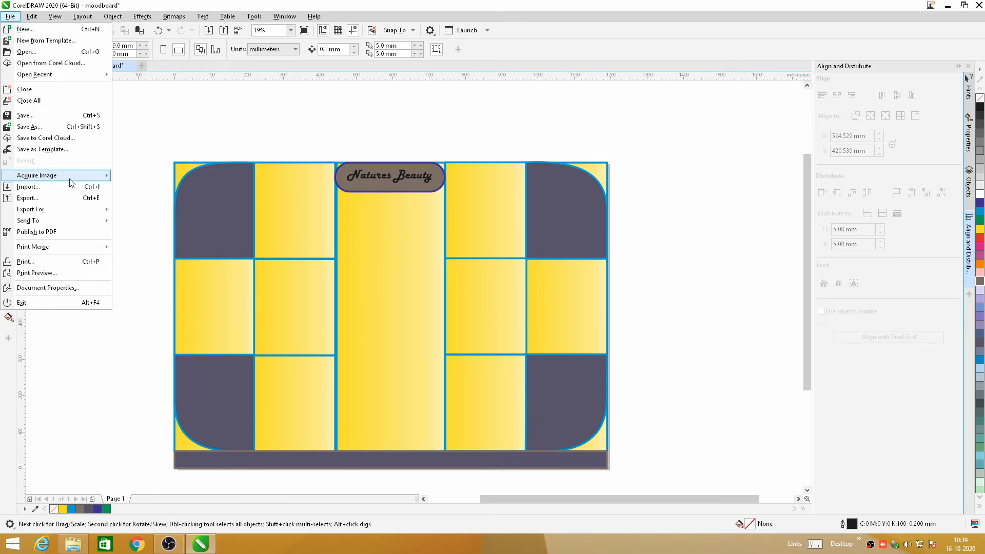
pyautogui.press('Escape')
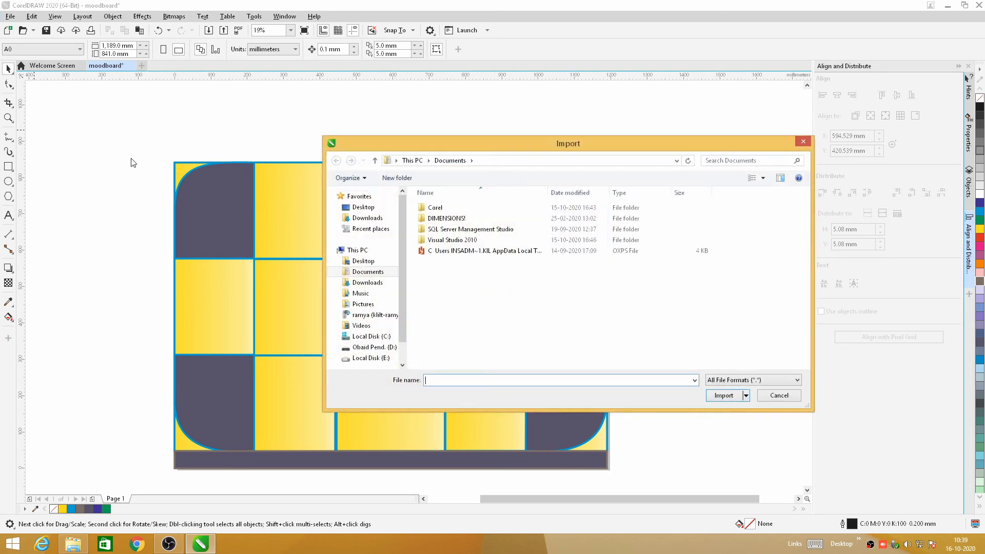
pyautogui.moveTo(402, 279); pyautogui.dragTo(402, 312)
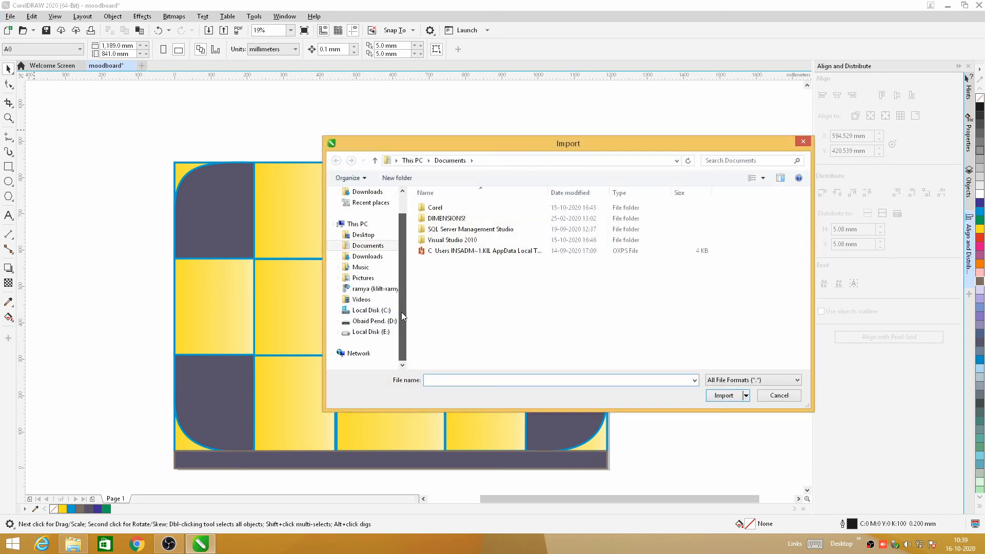
pyautogui.click(369, 321)
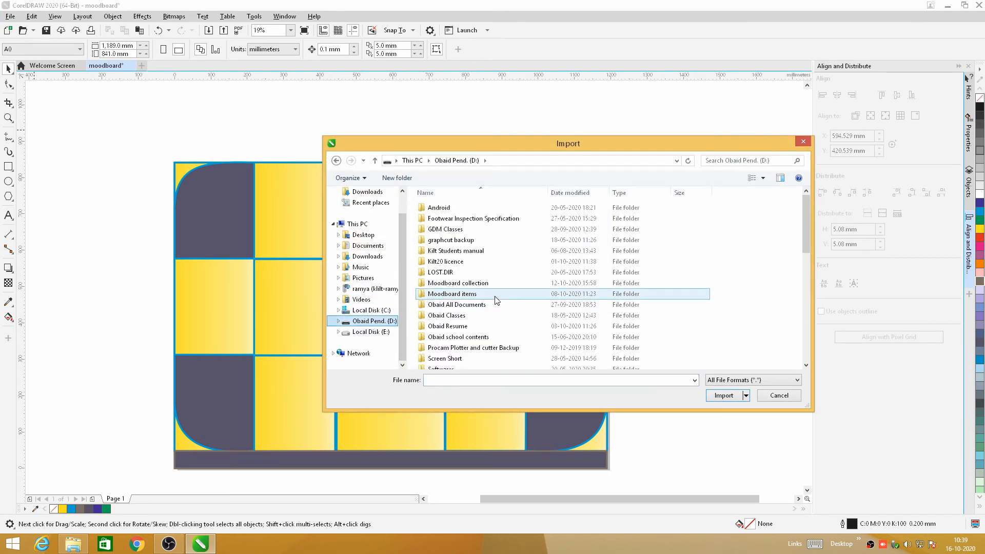
pyautogui.doubleClick(490, 284)
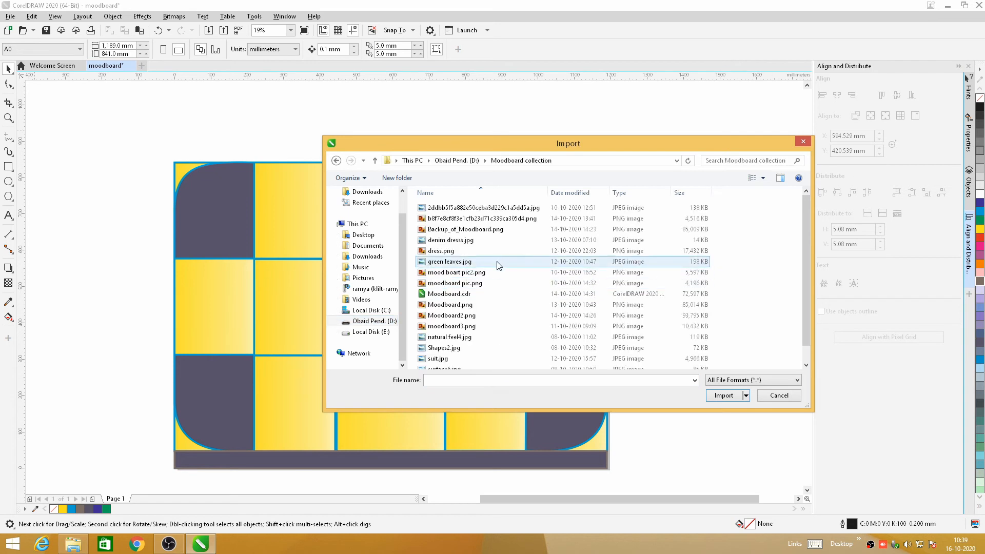
pyautogui.click(763, 178)
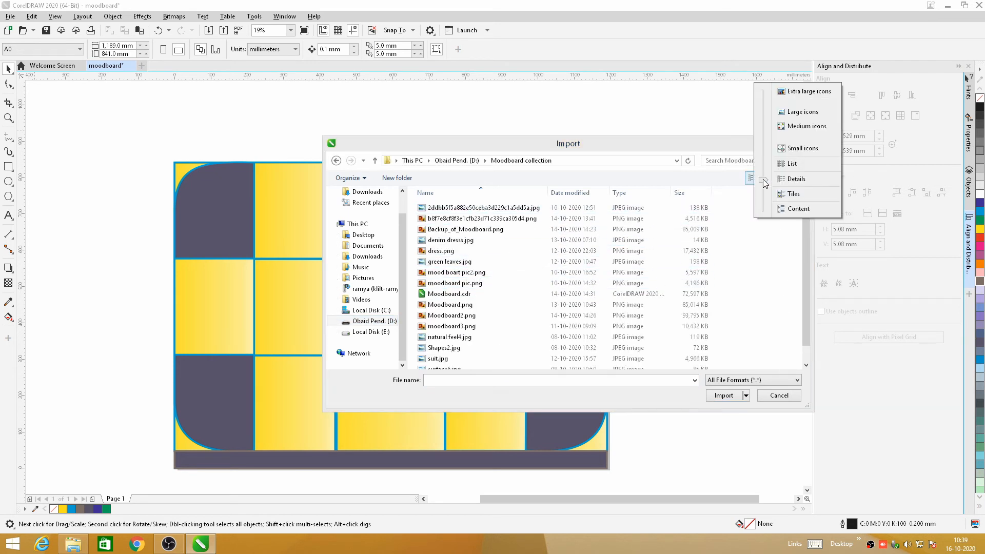
pyautogui.click(804, 112)
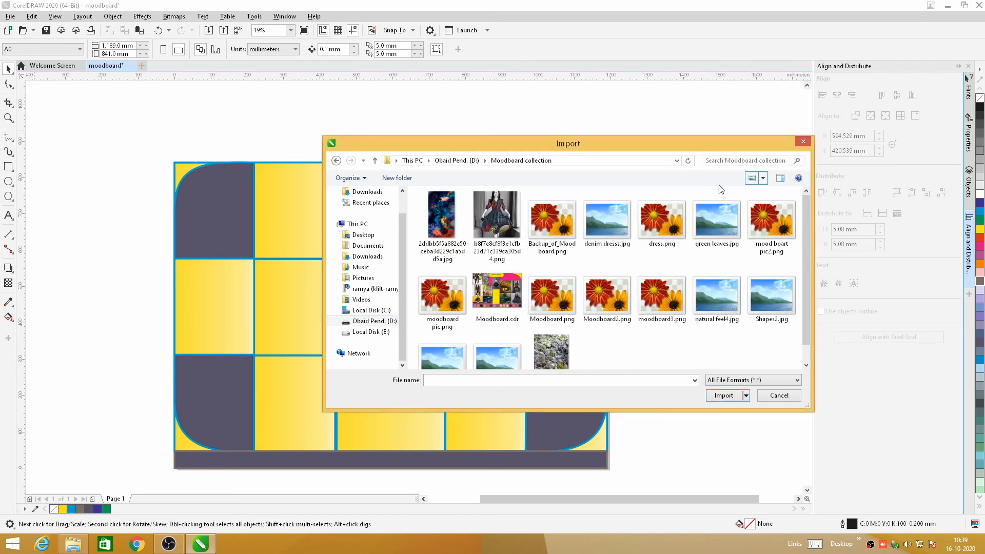
pyautogui.moveTo(605, 145); pyautogui.dragTo(611, 35)
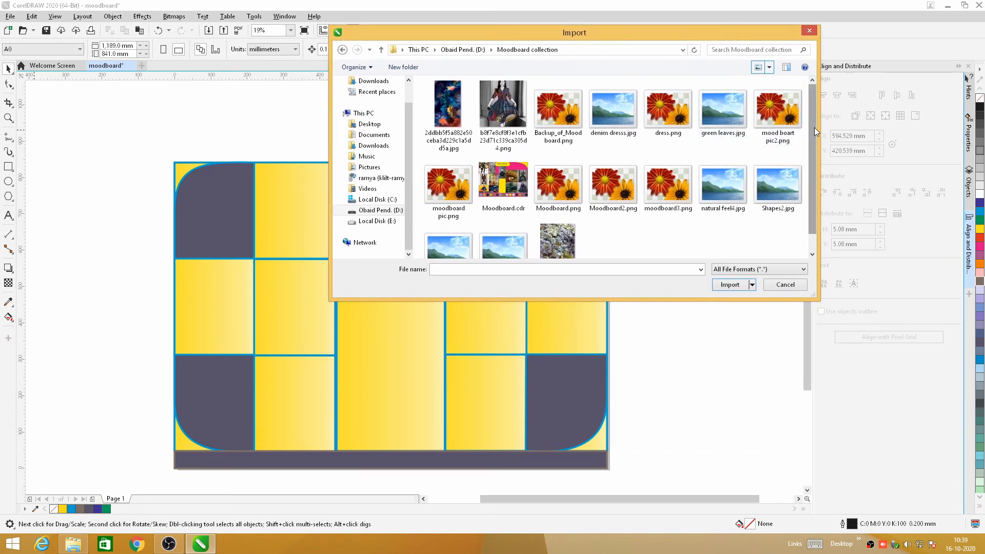
# Step: Import suit.jpg at its original size of about 287 by 473 mm, placing it over the left edge of the moodboard
pyautogui.scroll(-1, 809, 190)
pyautogui.scroll(1, 810, 191)
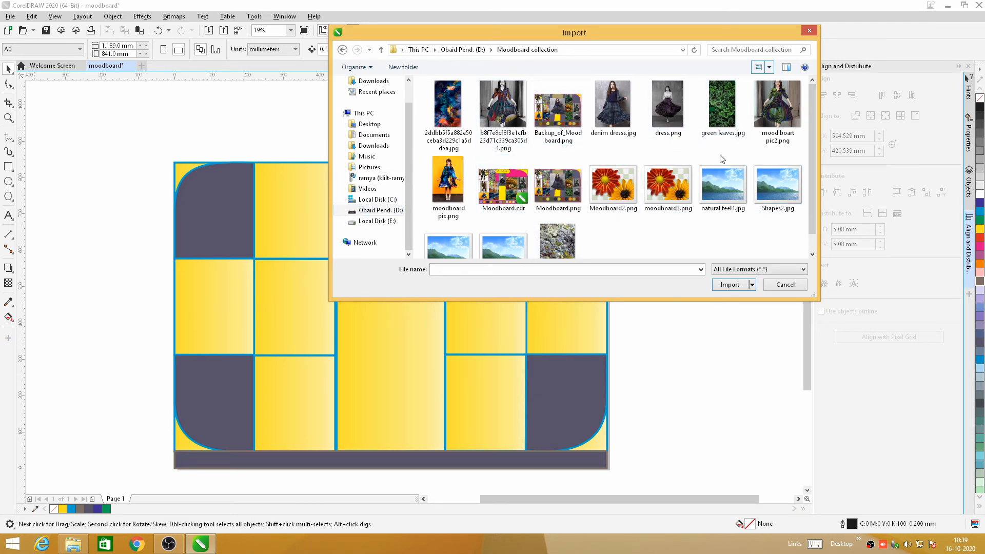
pyautogui.moveTo(812, 127)
pyautogui.mouseDown()
pyautogui.moveTo(811, 212)
pyautogui.moveTo(805, 125)
pyautogui.mouseUp()
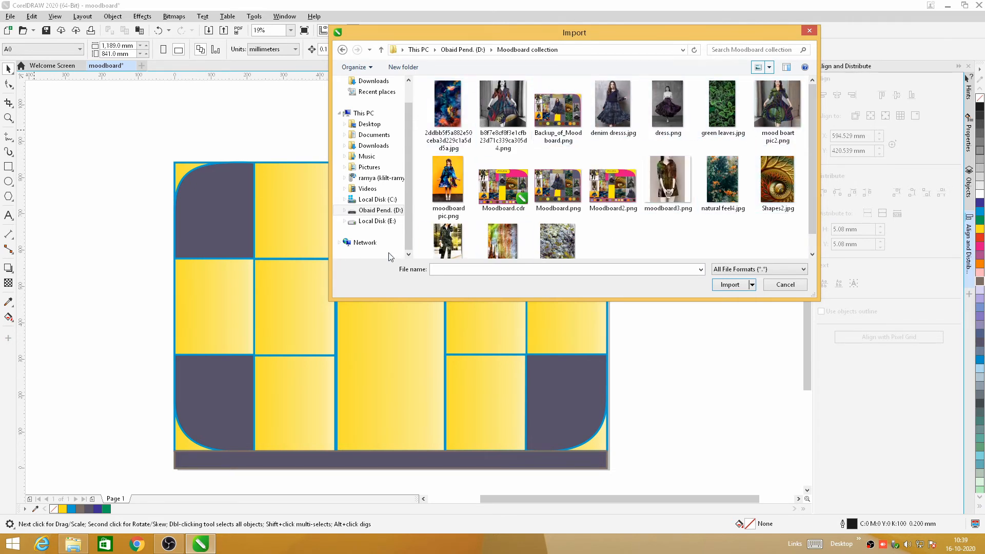
pyautogui.click(446, 241)
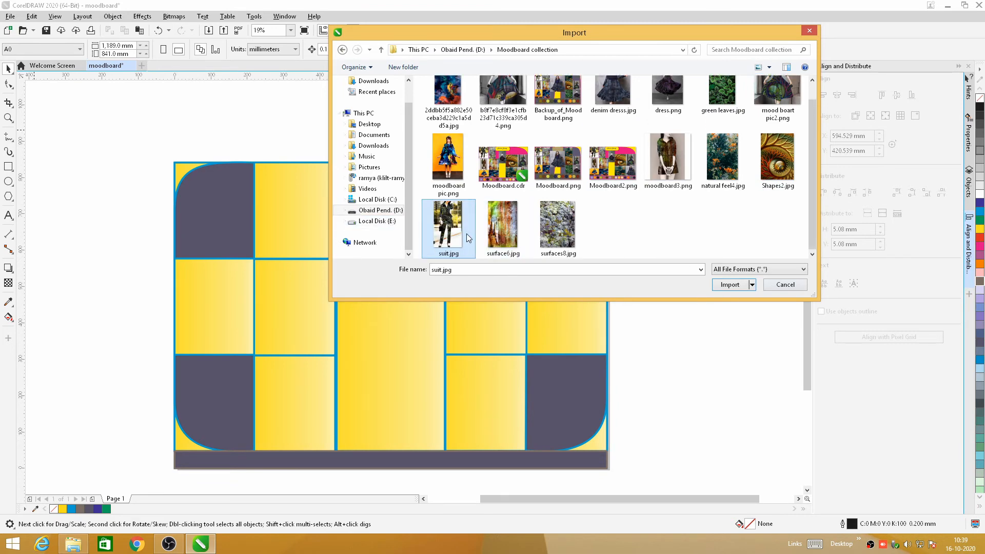
pyautogui.click(721, 287)
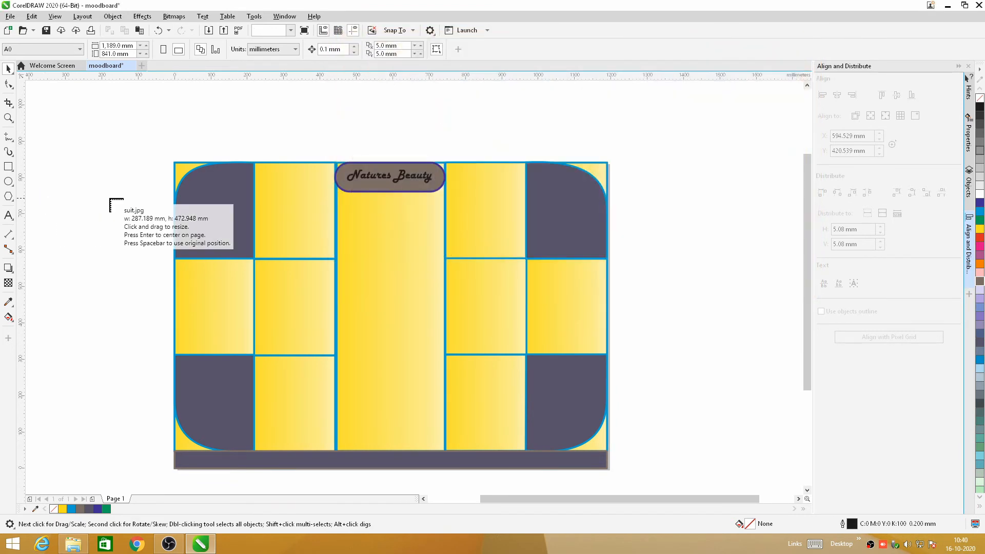
pyautogui.click(110, 200)
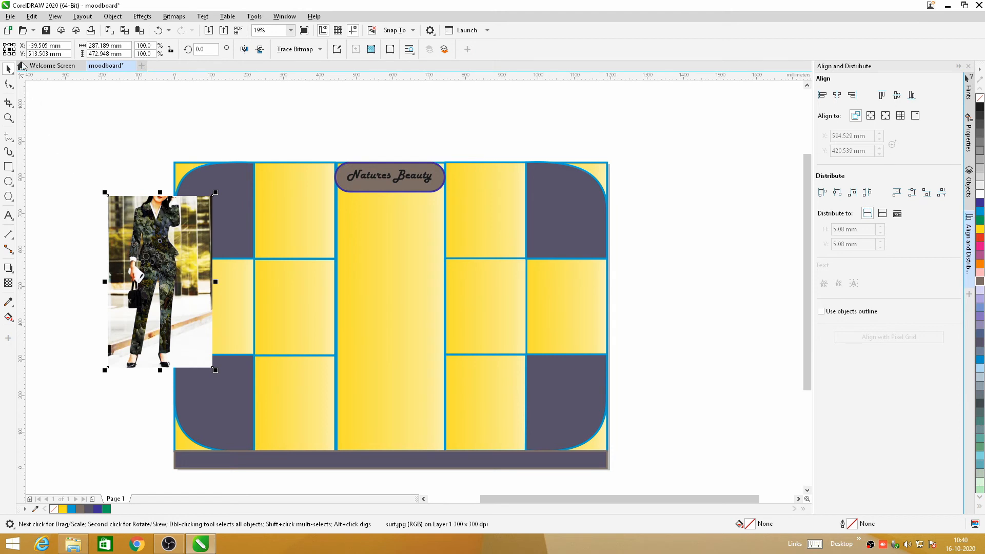
# Step: Import surfaces8.jpg, enlarge it to about 185 by 248 mm and place it just outside the moodboard's upper-right corner
pyautogui.click(10, 16)
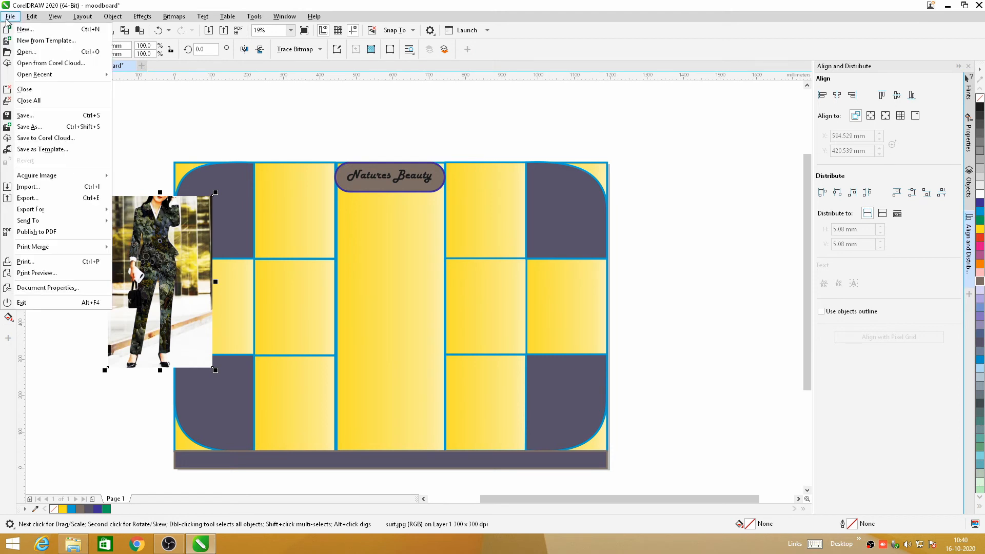
pyautogui.click(29, 187)
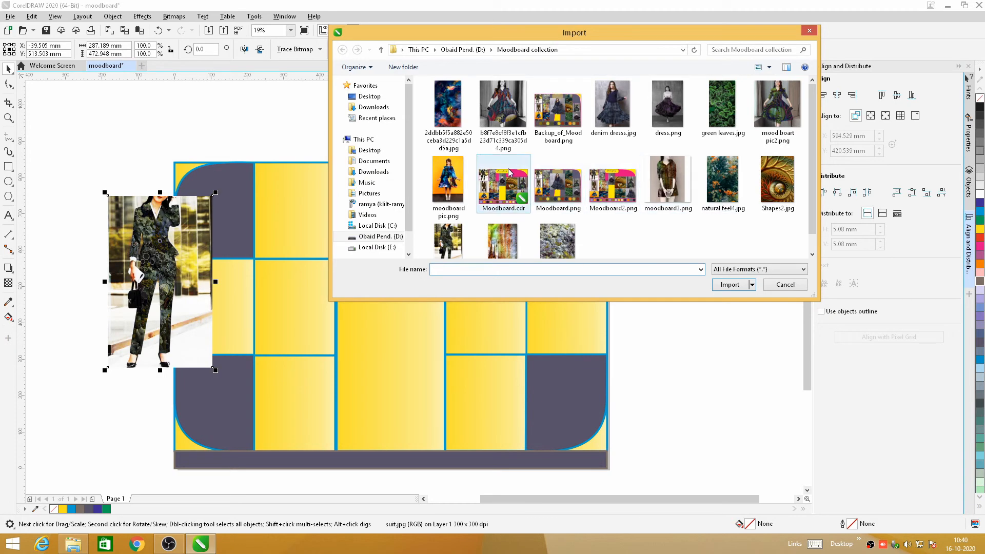
pyautogui.click(556, 245)
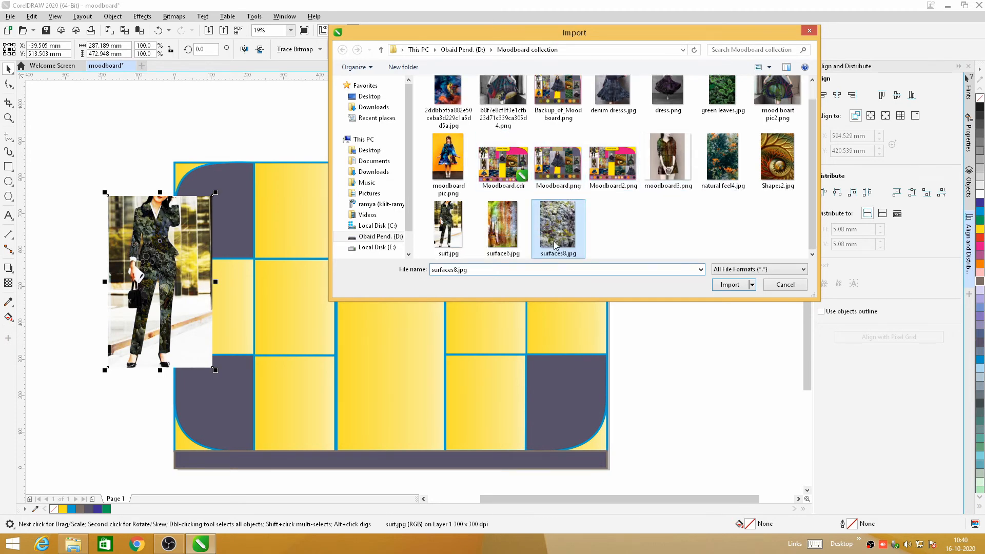
pyautogui.click(730, 286)
pyautogui.click(589, 165)
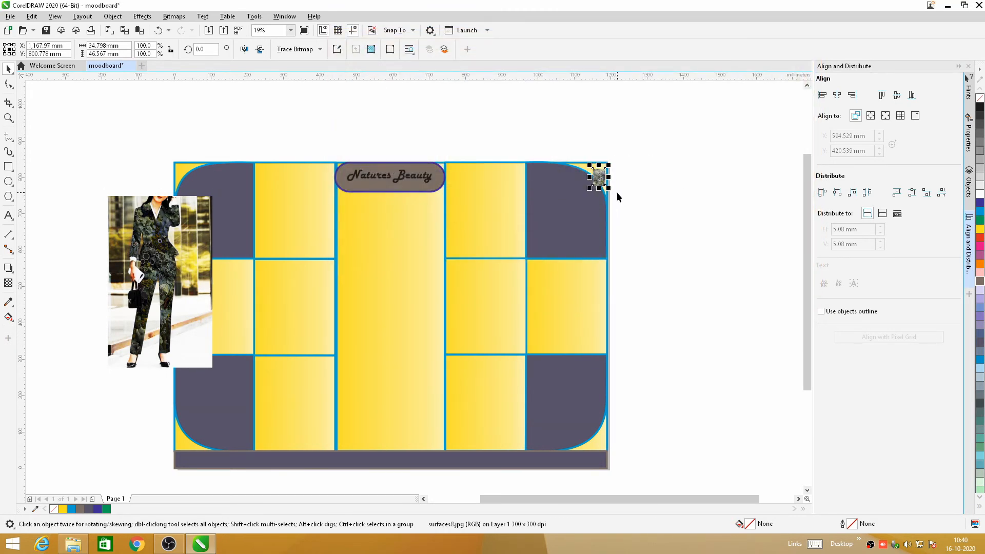
pyautogui.moveTo(609, 191); pyautogui.dragTo(662, 261)
pyautogui.moveTo(632, 213); pyautogui.dragTo(650, 195)
# Step: Scale the suit picture down to about 217 by 263 mm and place it outside the moodboard's upper-left corner
pyautogui.moveTo(142, 230); pyautogui.dragTo(165, 155)
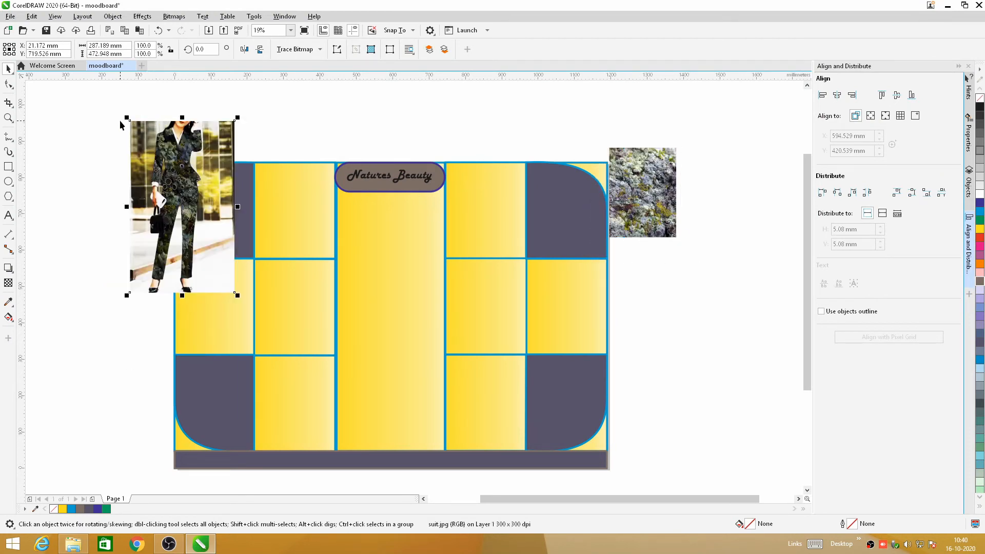
pyautogui.moveTo(127, 117); pyautogui.dragTo(176, 191)
pyautogui.moveTo(200, 231); pyautogui.dragTo(144, 183)
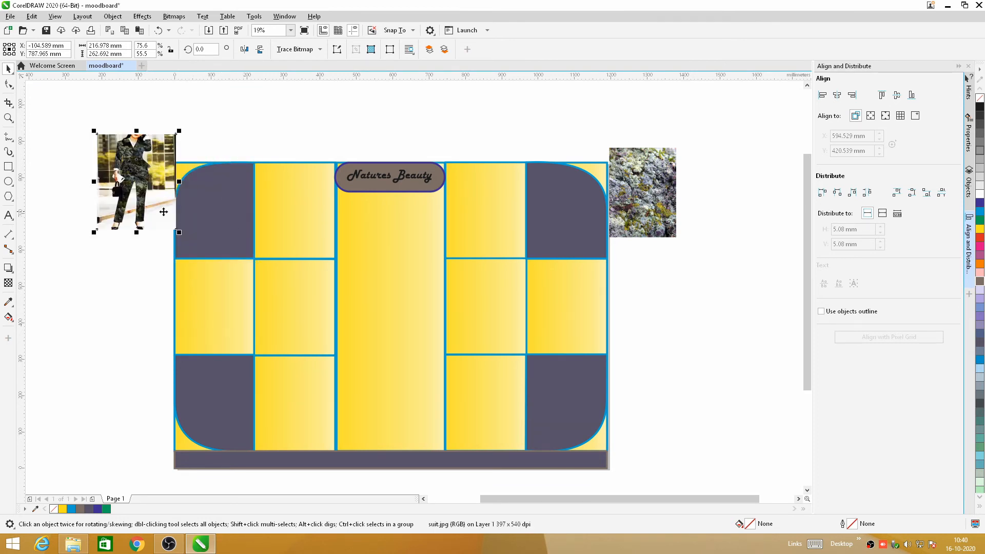
# Step: PowerClip the suit picture inside the upper-left rounded dark panel and move the clipped contents to cover the panel
pyautogui.rightClick(132, 164)
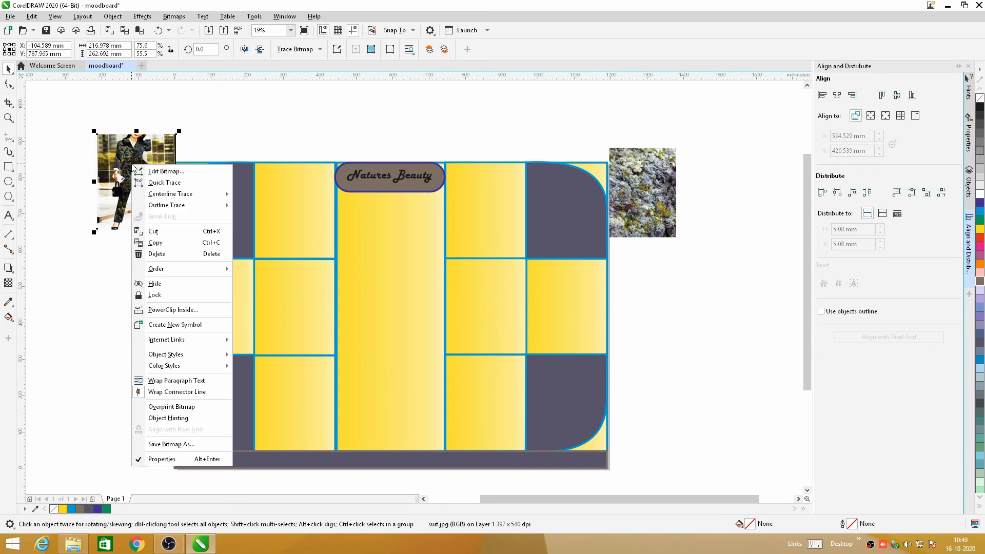
pyautogui.click(177, 311)
pyautogui.click(210, 224)
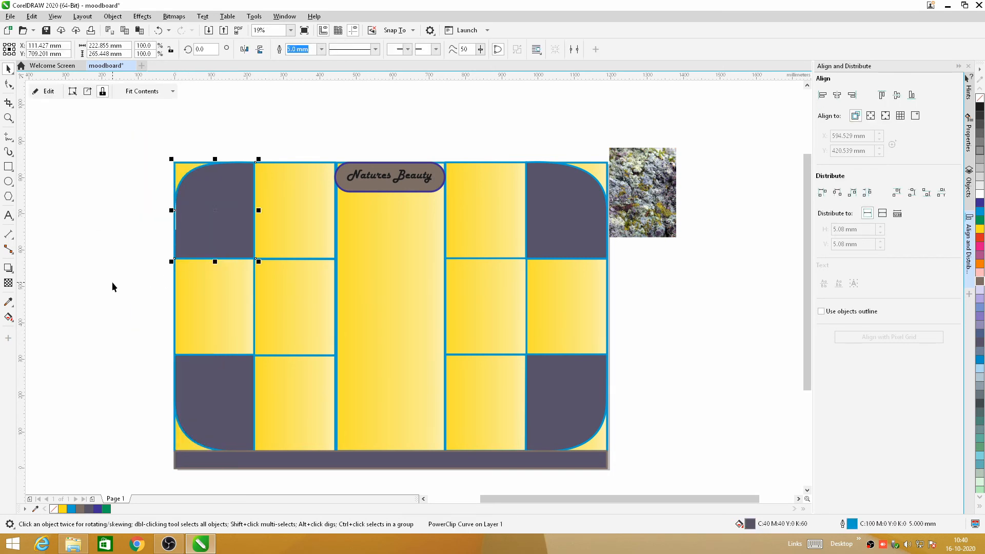
pyautogui.click(46, 93)
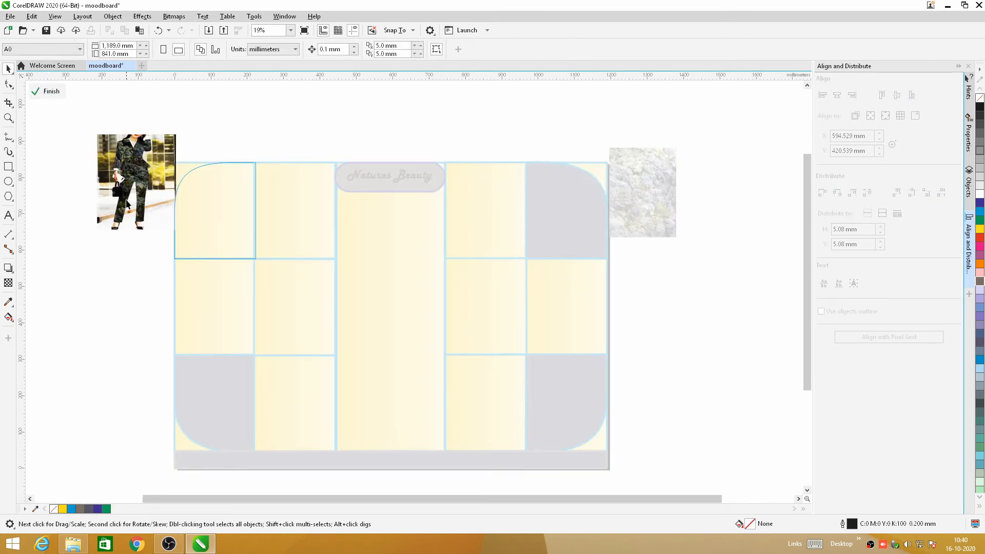
pyautogui.click(126, 204)
pyautogui.moveTo(128, 186); pyautogui.dragTo(215, 210)
pyautogui.click(49, 91)
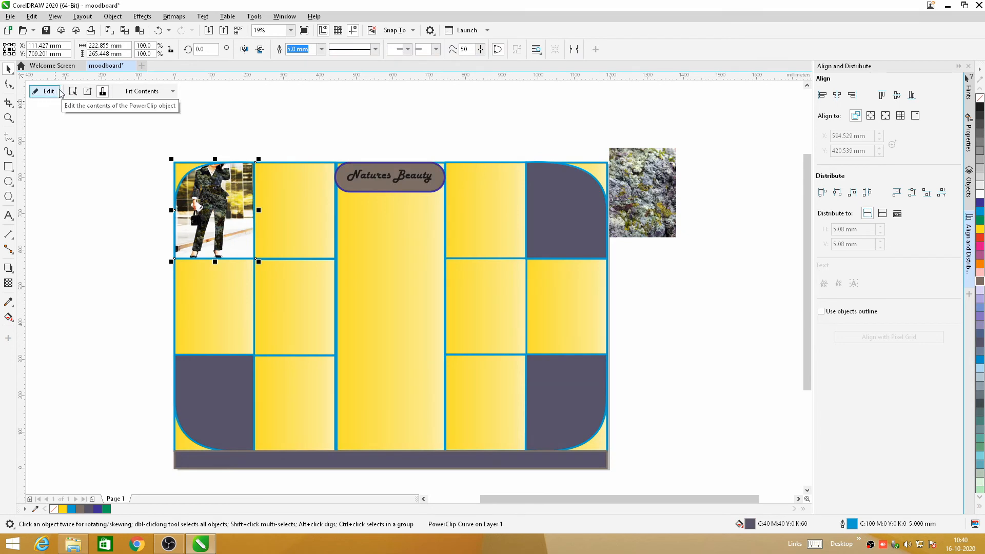
# Step: Edit the upper-left panel's PowerClip contents and enlarge the suit picture slightly past the panel's corner
pyautogui.click(210, 208)
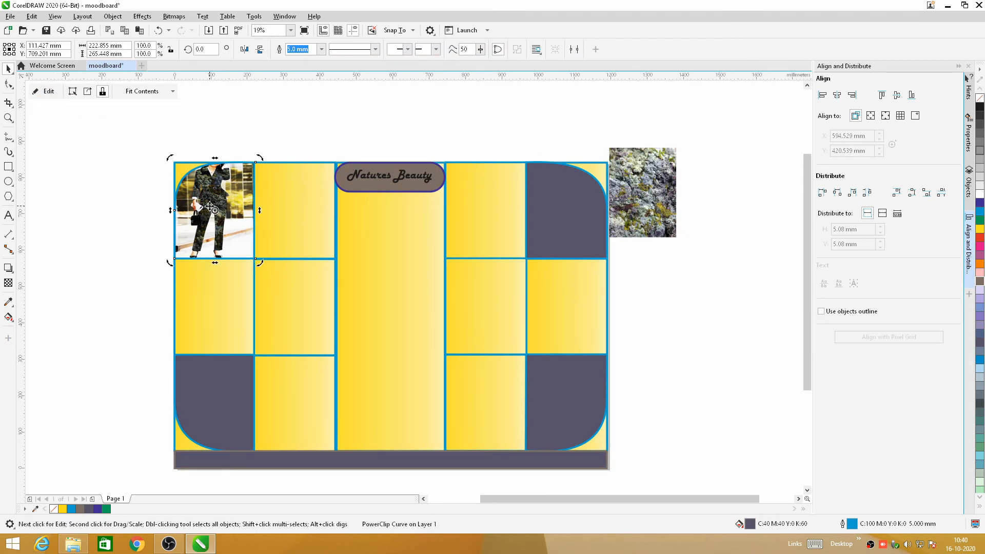
pyautogui.click(47, 91)
pyautogui.click(219, 216)
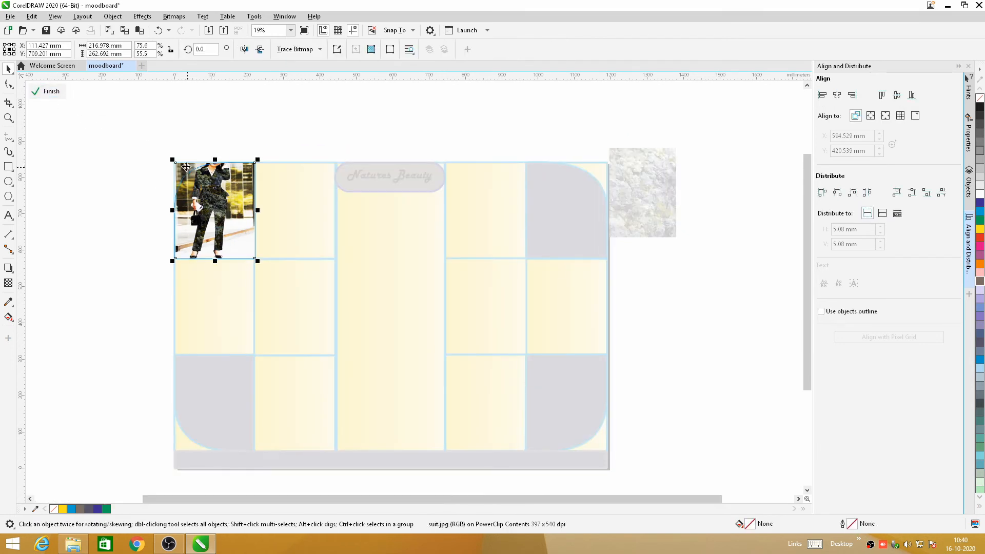
pyautogui.moveTo(172, 160); pyautogui.dragTo(167, 158)
pyautogui.click(45, 91)
pyautogui.click(157, 165)
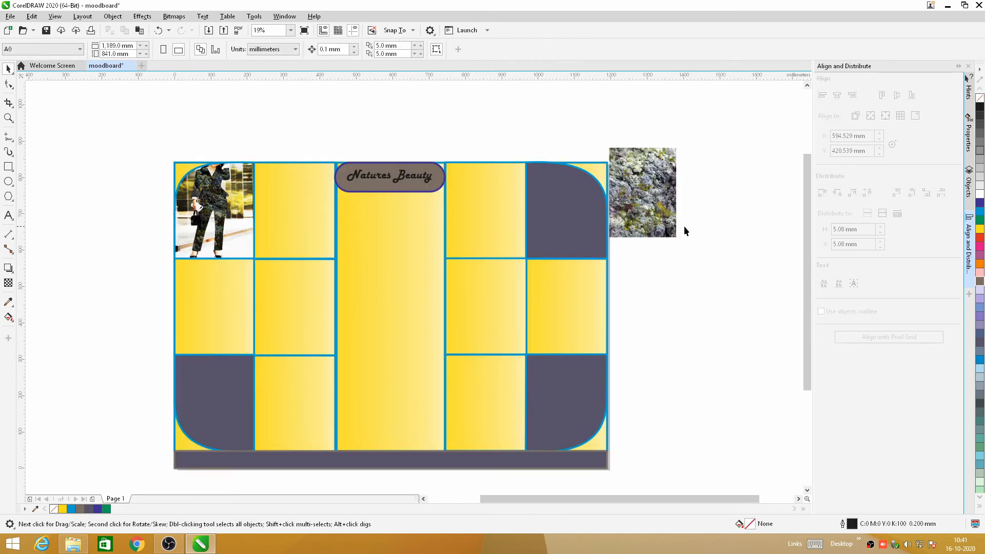
# Step: Move the surfaces8.jpg picture from the moodboard's right side to the empty area beside its upper-left corner
pyautogui.click(666, 201)
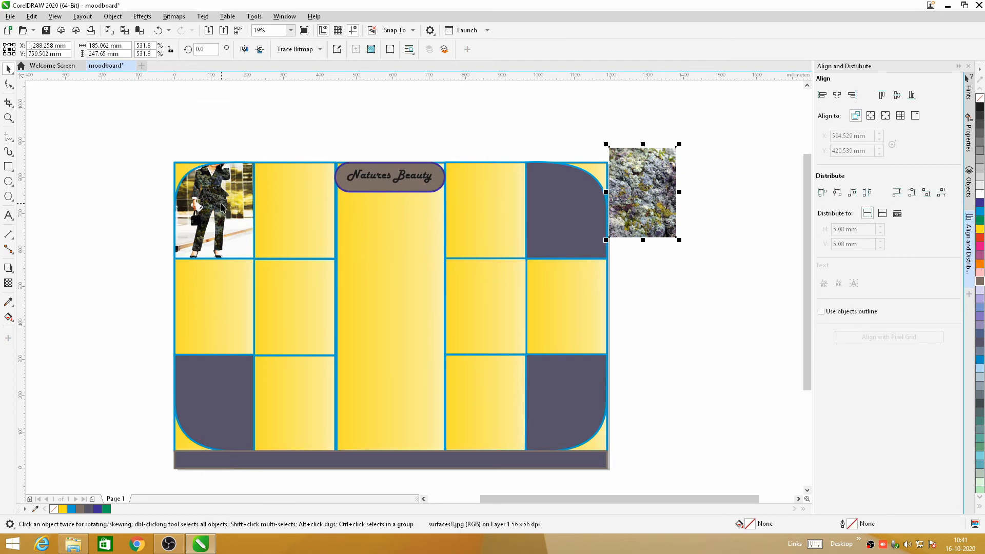
pyautogui.scroll(3, 253, 211)
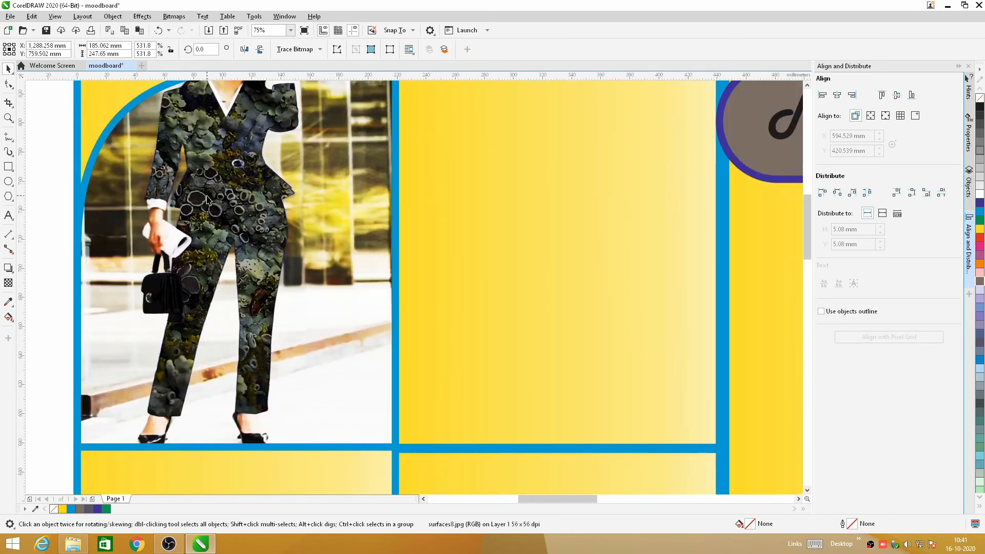
pyautogui.scroll(-2, 207, 200)
pyautogui.scroll(2, 205, 202)
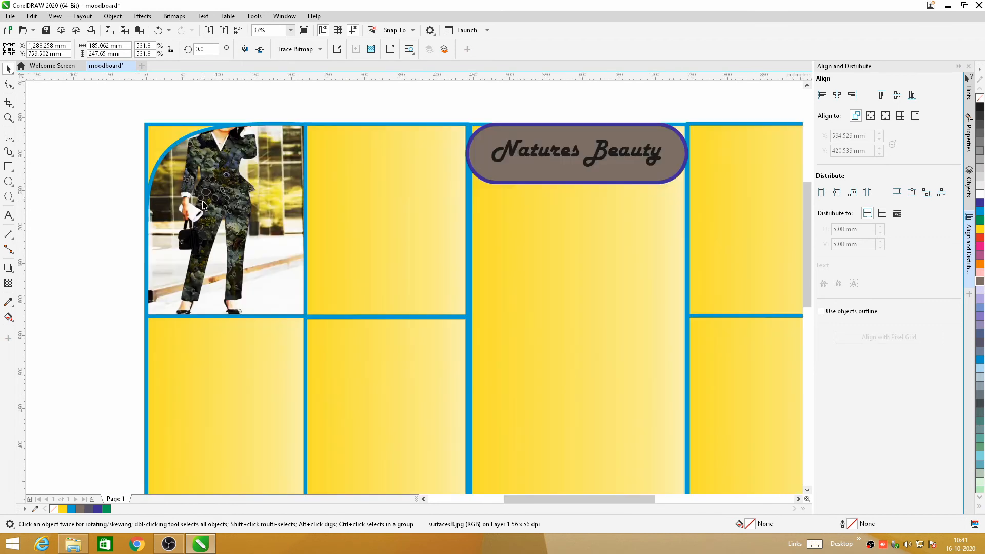
pyautogui.scroll(-2, 203, 205)
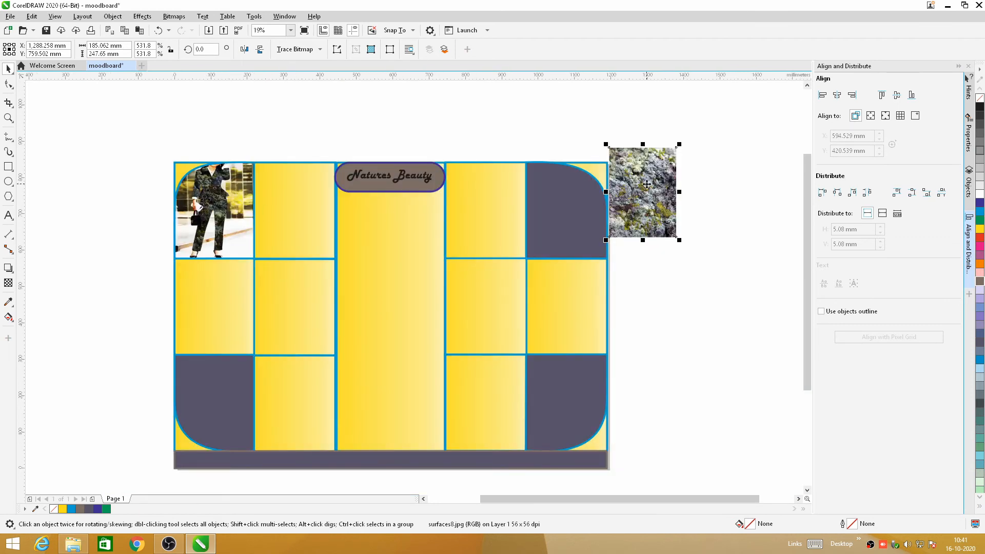
pyautogui.moveTo(639, 183); pyautogui.dragTo(122, 203)
# Step: PowerClip the surfaces8.jpg picture inside the top-row yellow cell next to the suit panel
pyautogui.scroll(4, 122, 204)
pyautogui.scroll(-2, 122, 204)
pyautogui.rightClick(121, 172)
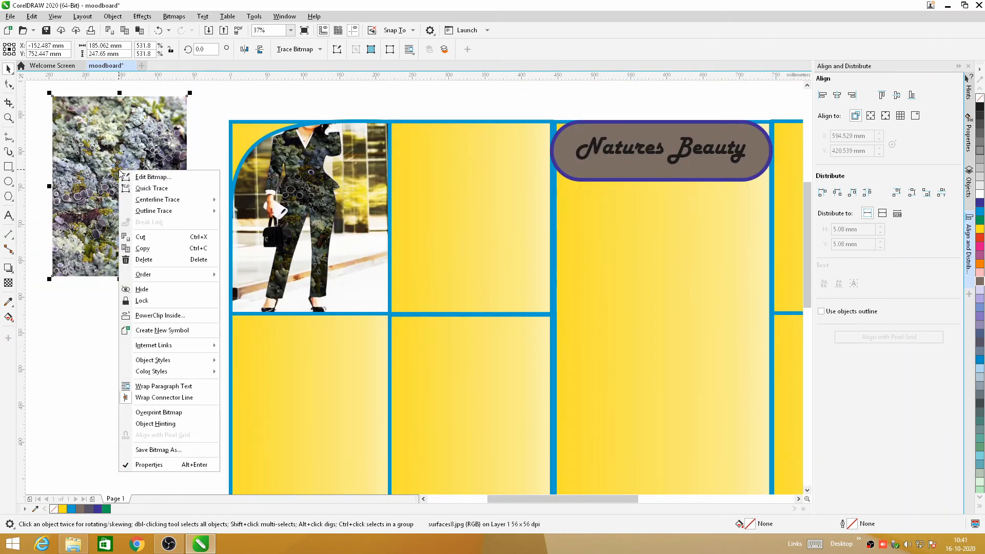
pyautogui.click(149, 315)
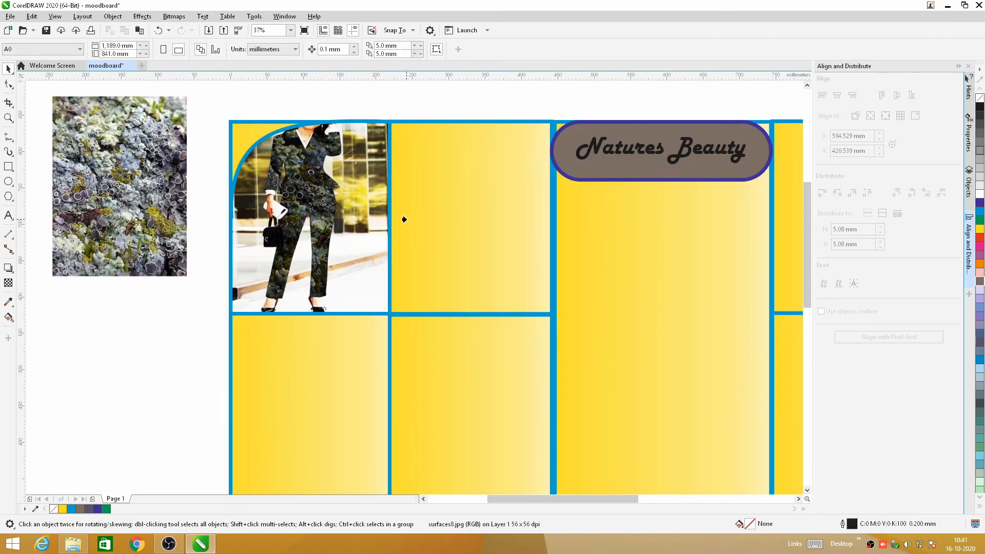
pyautogui.click(393, 212)
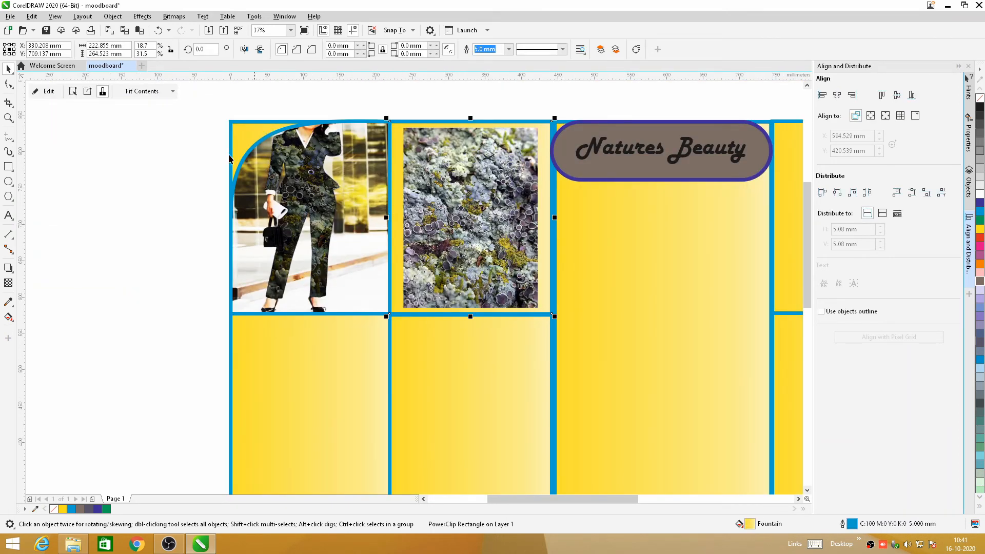
# Step: Edit the clipped surfaces8.jpg picture and stretch it to about 223 by 270 mm so that it fills its cell
pyautogui.click(49, 91)
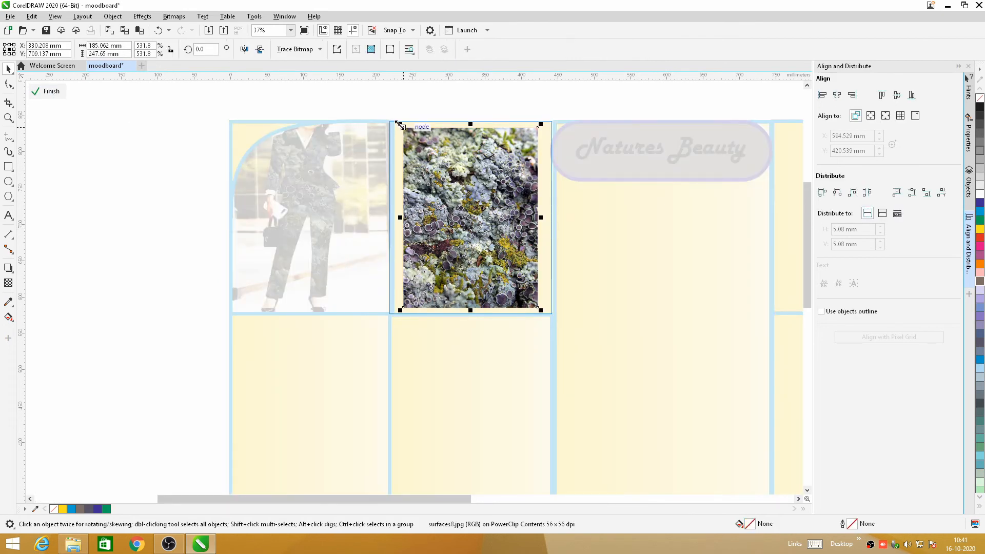
pyautogui.moveTo(400, 124)
pyautogui.mouseDown()
pyautogui.moveTo(385, 115)
pyautogui.moveTo(393, 116)
pyautogui.mouseUp()
pyautogui.moveTo(391, 213); pyautogui.dragTo(385, 213)
pyautogui.moveTo(541, 213); pyautogui.dragTo(552, 214)
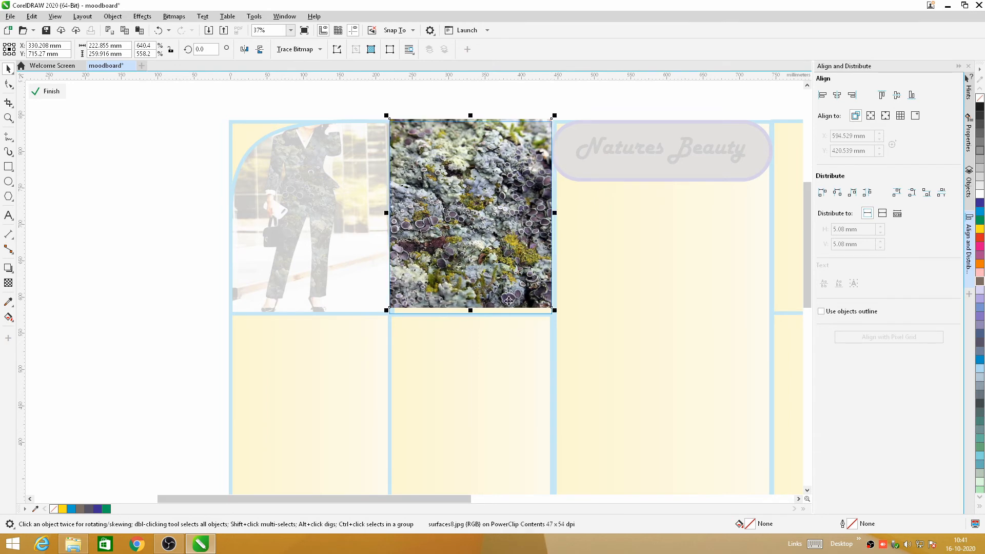
pyautogui.moveTo(470, 310); pyautogui.dragTo(470, 322)
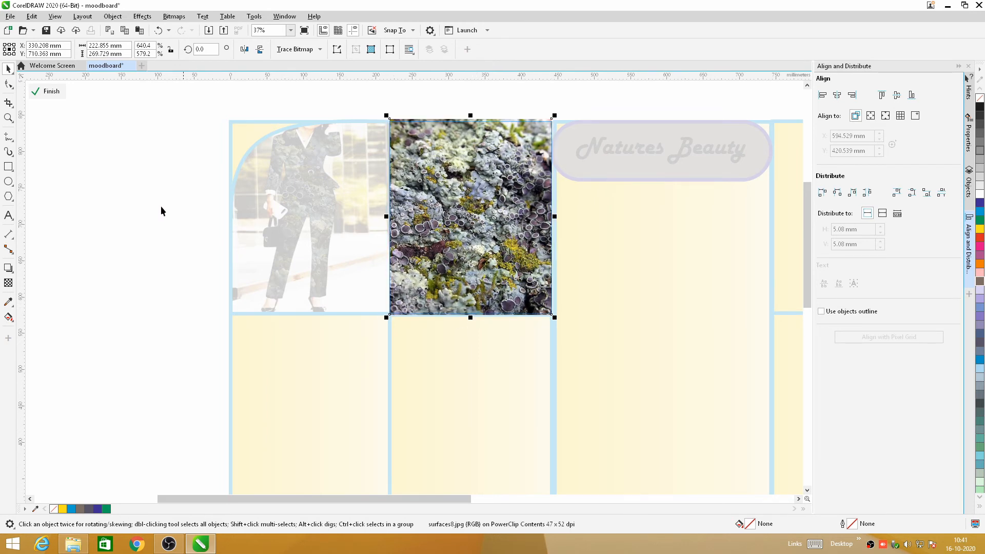
pyautogui.click(53, 97)
pyautogui.click(141, 138)
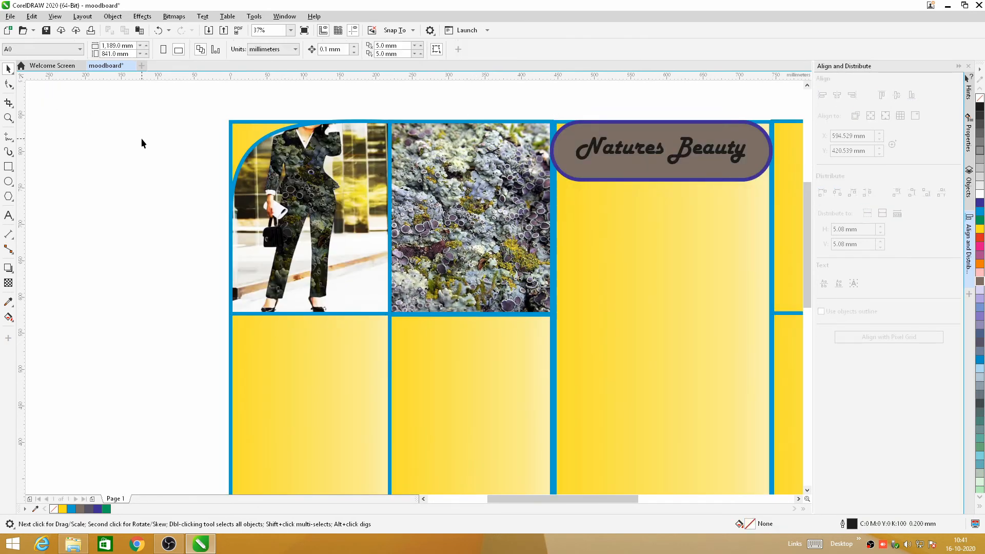
# Step: Import moodboard3.png from the Moodboard collection folder at its original size of about 1058 by 1058 mm, over the moodboard
pyautogui.scroll(-2, 232, 152)
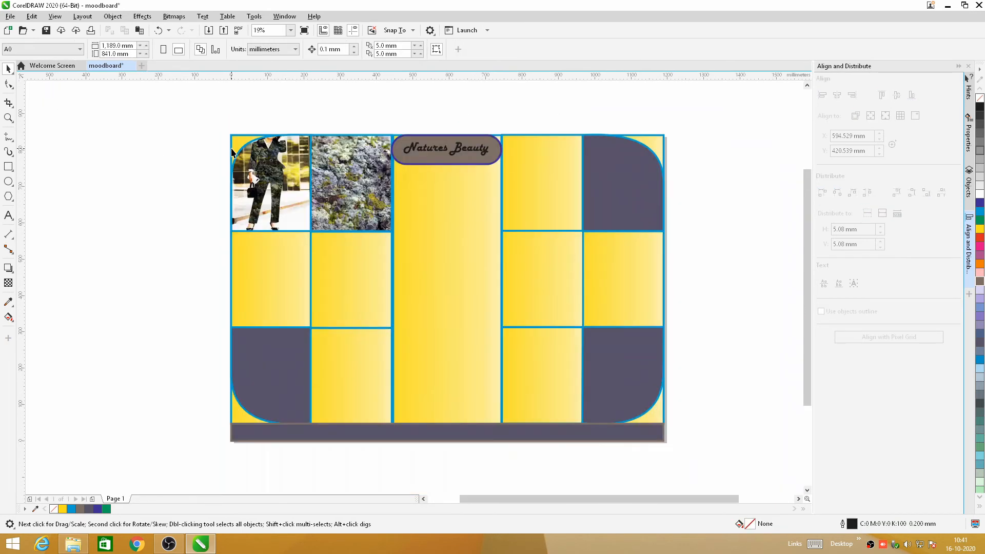
pyautogui.click(10, 16)
pyautogui.click(46, 187)
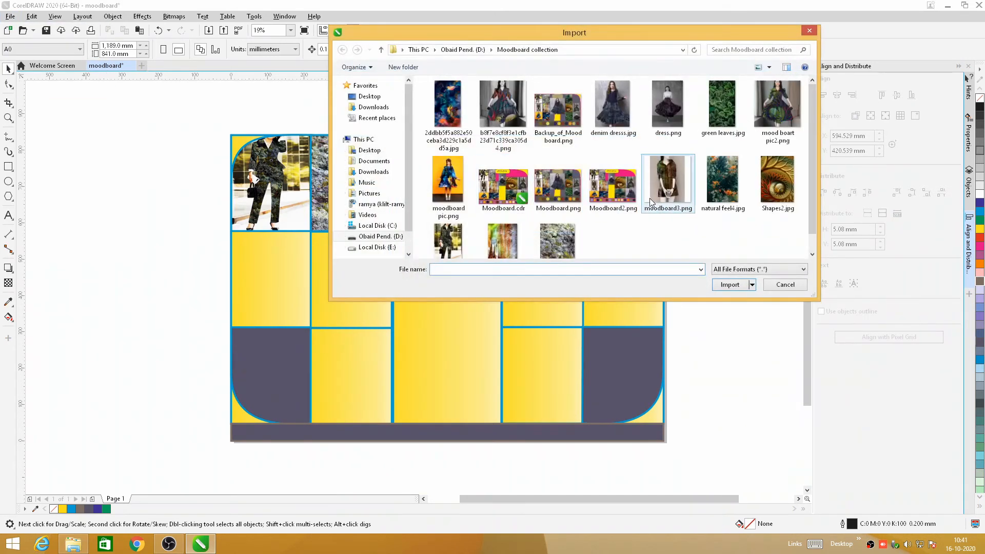
pyautogui.click(450, 241)
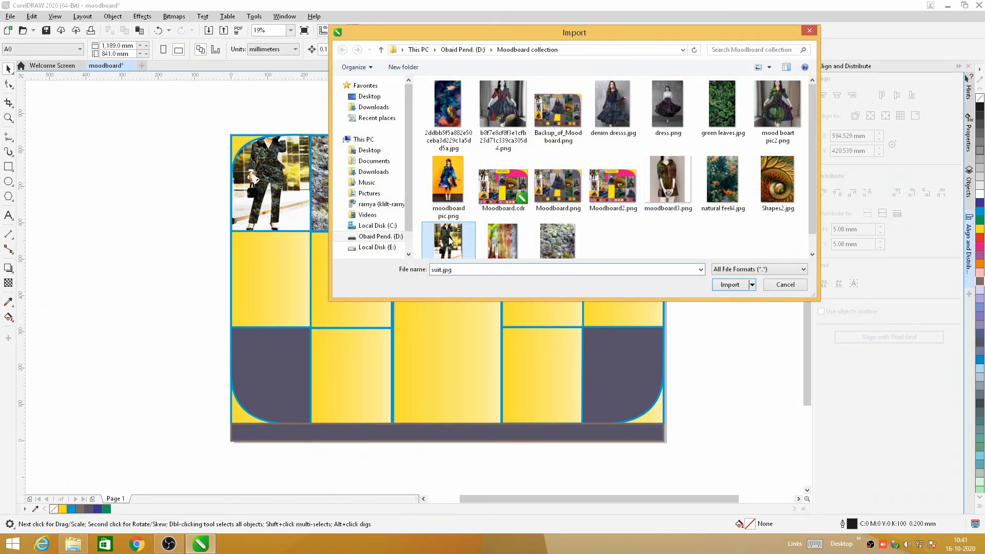
pyautogui.click(666, 168)
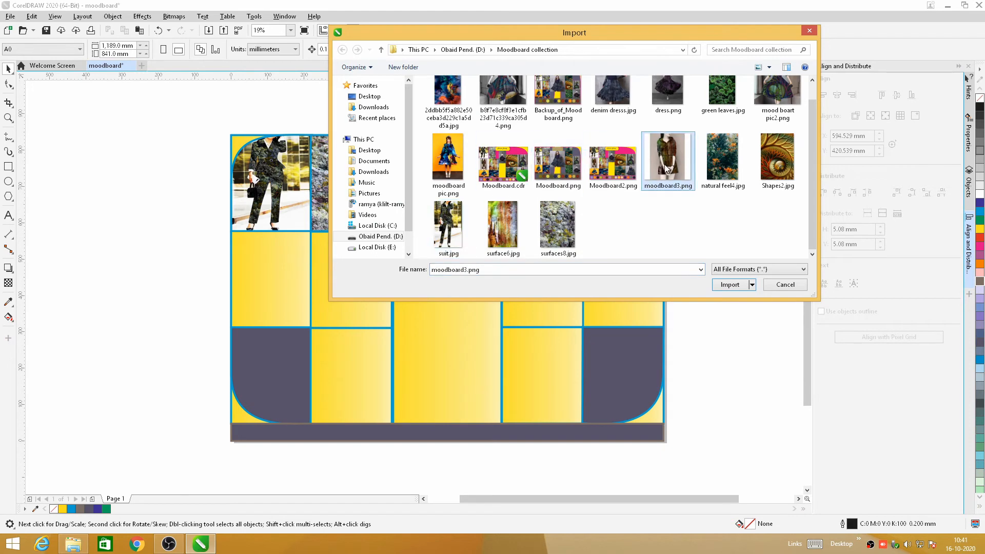
pyautogui.click(752, 286)
pyautogui.click(145, 123)
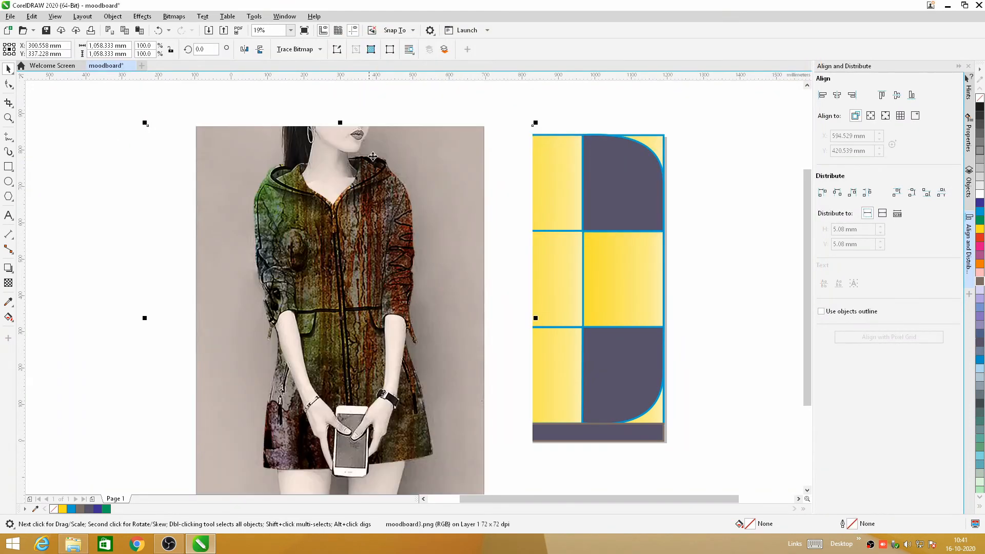
# Step: Scale the moodboard3.png picture down to about 451 by 451 mm and place it to the left of the moodboard
pyautogui.scroll(-3, 610, 144)
pyautogui.moveTo(585, 128); pyautogui.dragTo(443, 200)
pyautogui.scroll(2, 501, 170)
pyautogui.scroll(-2, 385, 231)
pyautogui.scroll(2, 485, 216)
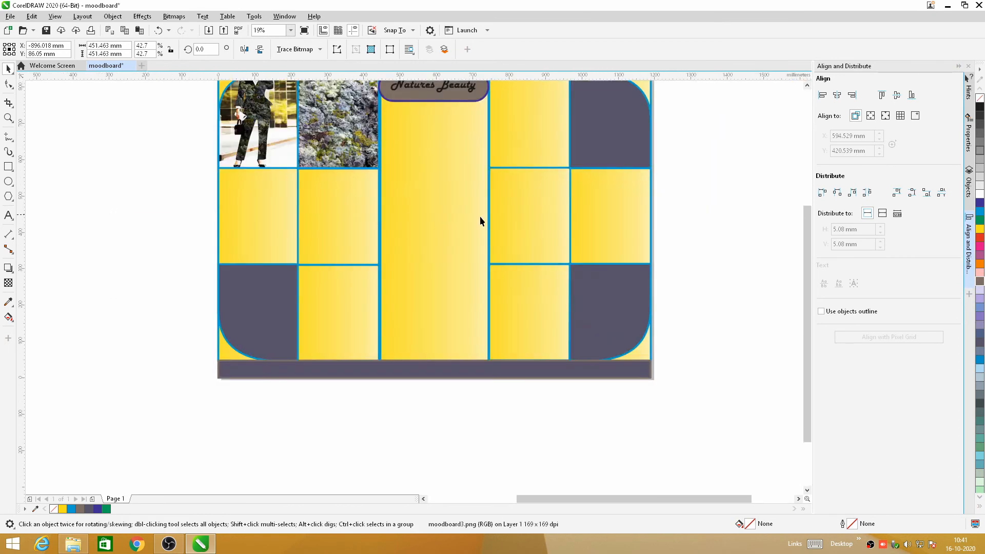
pyautogui.scroll(-2, 276, 245)
pyautogui.moveTo(85, 295); pyautogui.dragTo(173, 237)
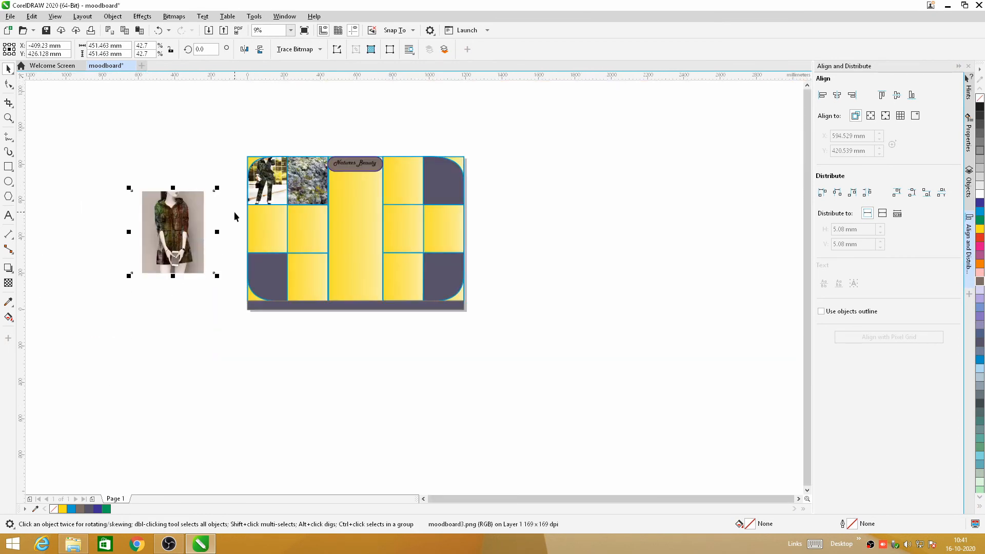
# Step: Import surface6.jpg at its original size of about 29 by 47 mm, placing it over the lower-left dark panel
pyautogui.click(10, 16)
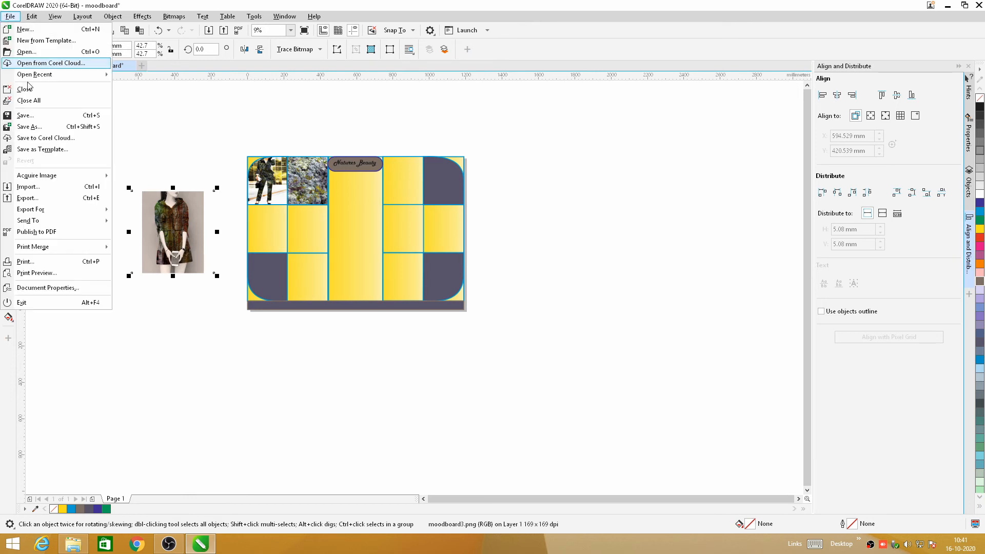
pyautogui.click(43, 189)
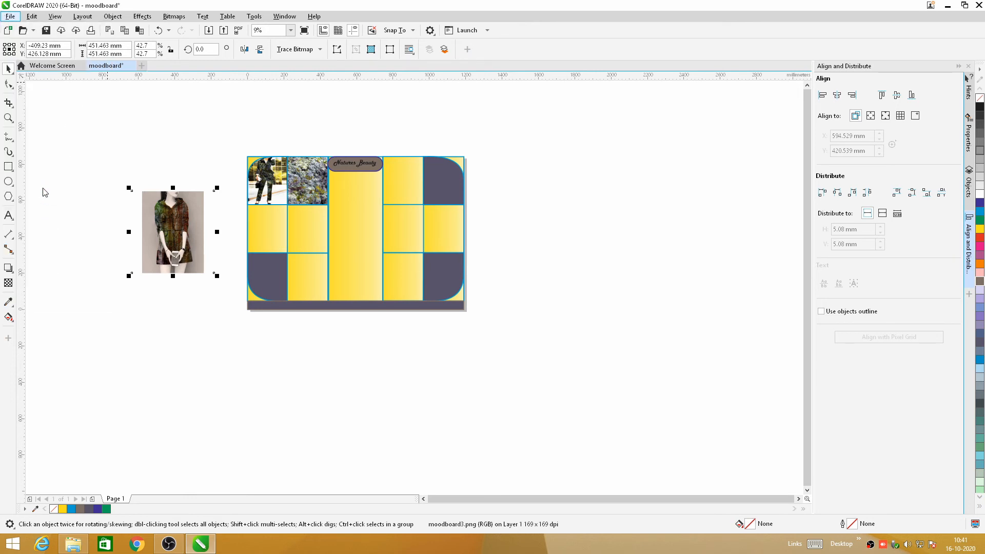
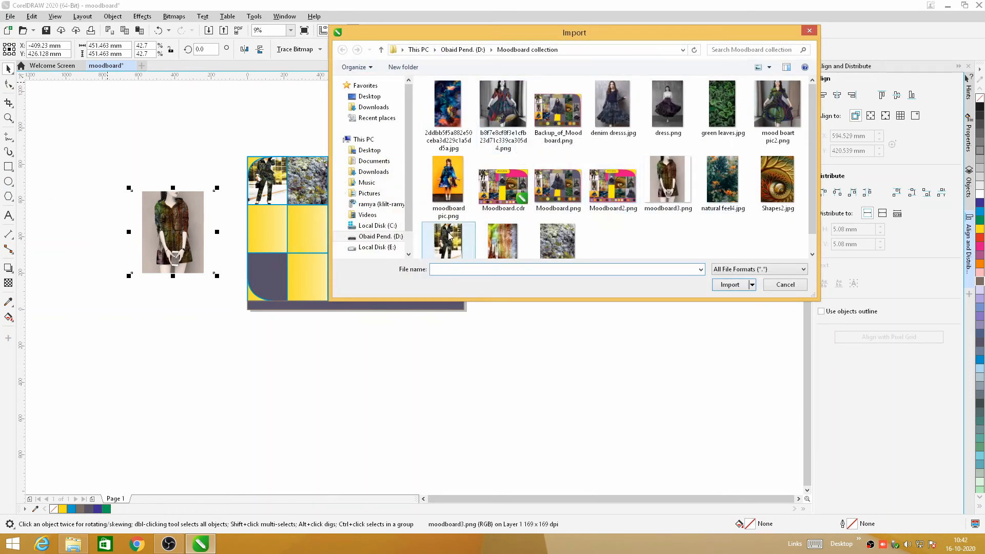
pyautogui.click(507, 242)
pyautogui.click(730, 285)
pyautogui.click(275, 263)
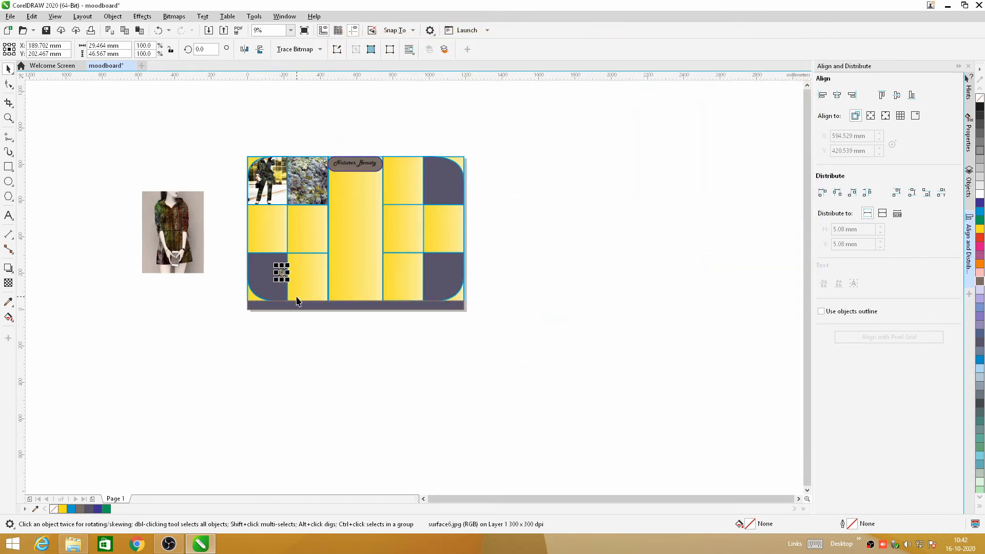
# Step: Enlarge the surface6.jpg picture to about 375 by 593 mm and place it outside the moodboard, below the moodboard3.png picture
pyautogui.moveTo(285, 279); pyautogui.dragTo(367, 385)
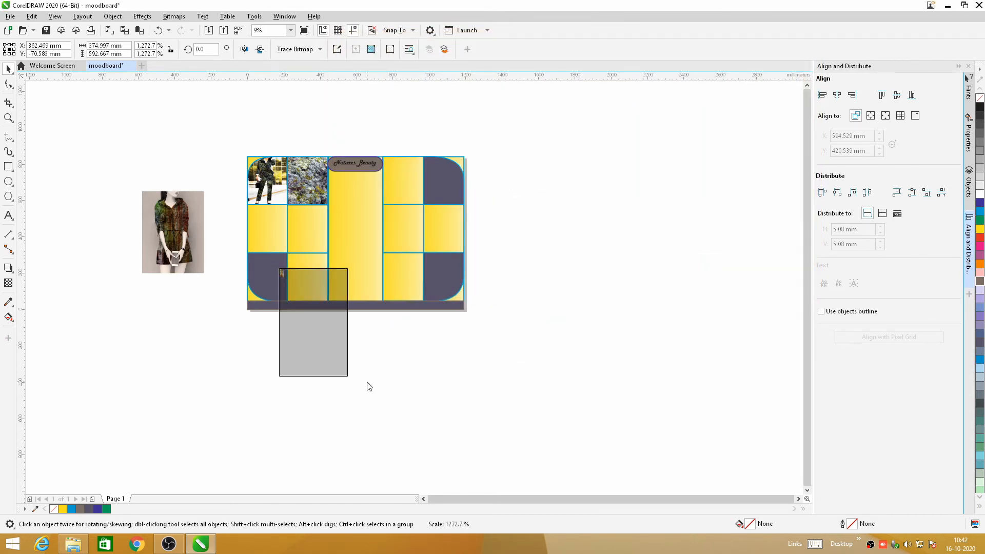
pyautogui.moveTo(328, 348); pyautogui.dragTo(209, 355)
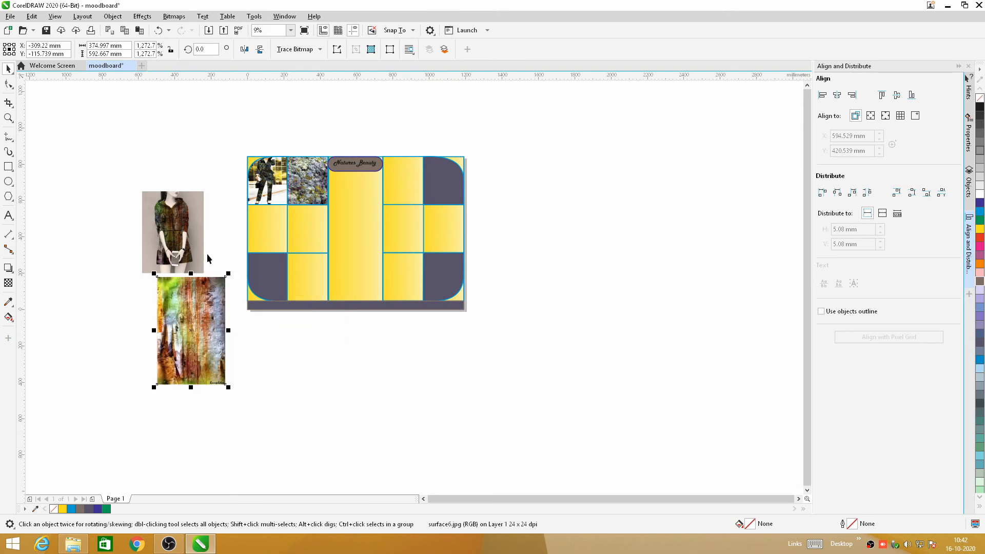
# Step: Scale the moodboard3.png picture to about 322 by 322 mm and PowerClip it inside the first cell of the middle row
pyautogui.click(160, 232)
pyautogui.moveTo(129, 188); pyautogui.dragTo(152, 211)
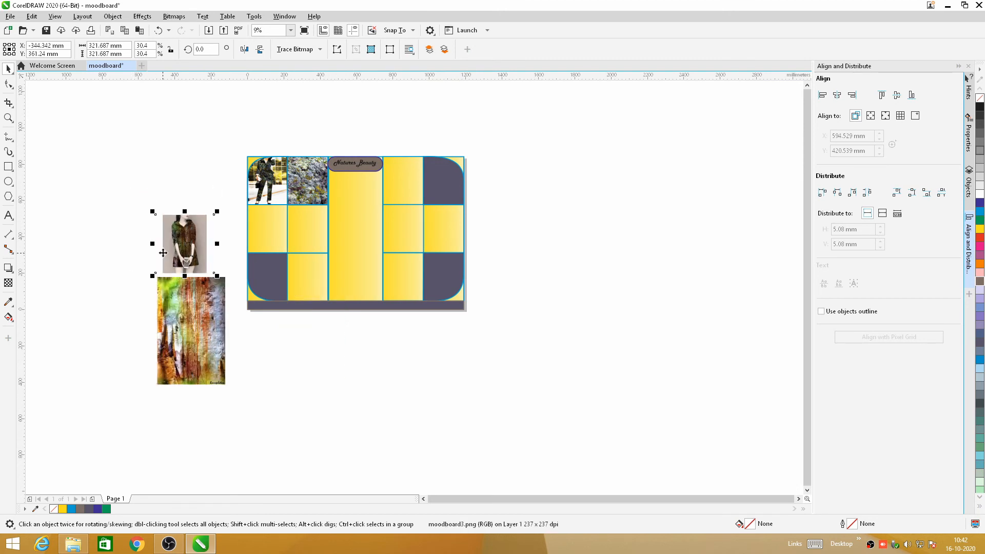
pyautogui.moveTo(161, 253); pyautogui.dragTo(191, 239)
pyautogui.rightClick(216, 227)
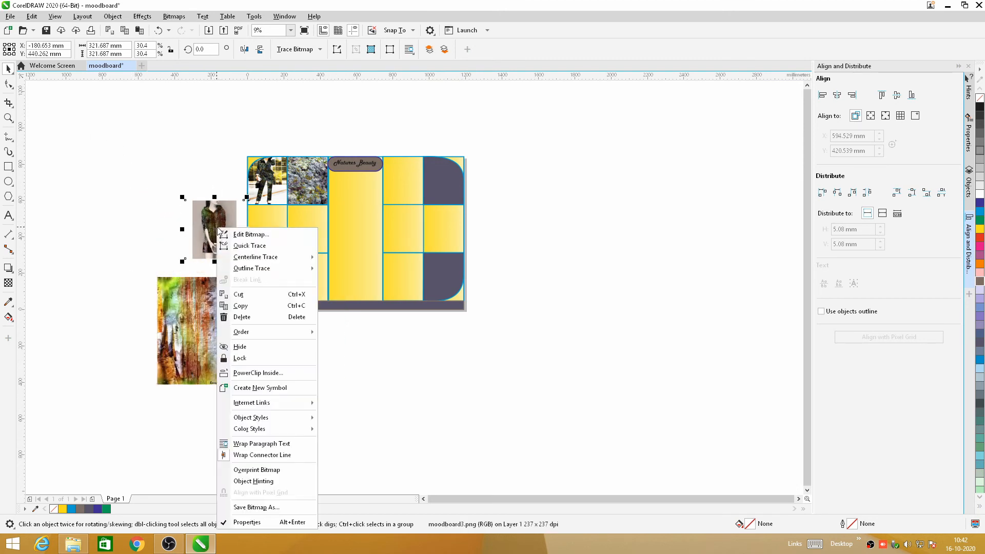
pyautogui.click(265, 374)
pyautogui.click(248, 235)
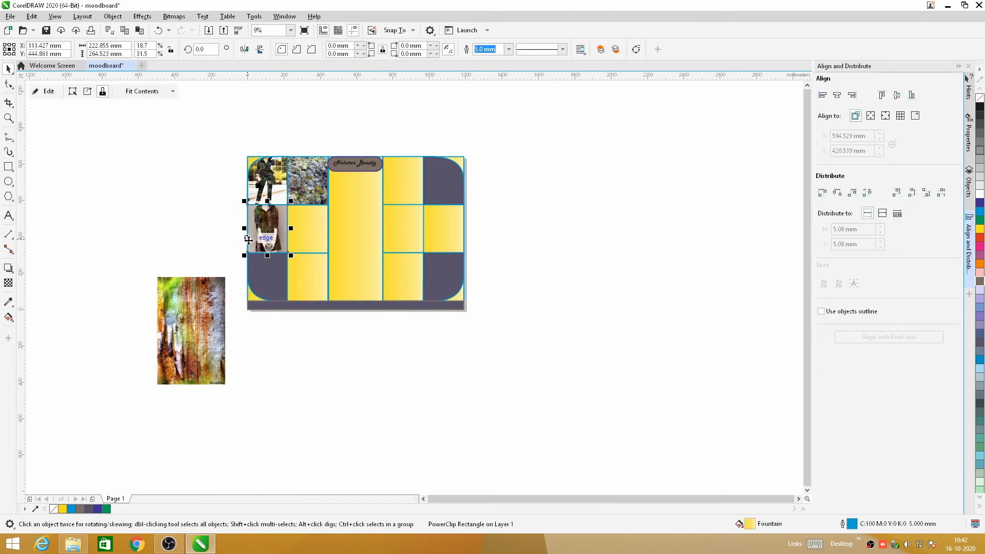
# Step: Edit the clipped moodboard3.png picture and pull in its four sides so that it fits its cell
pyautogui.click(49, 91)
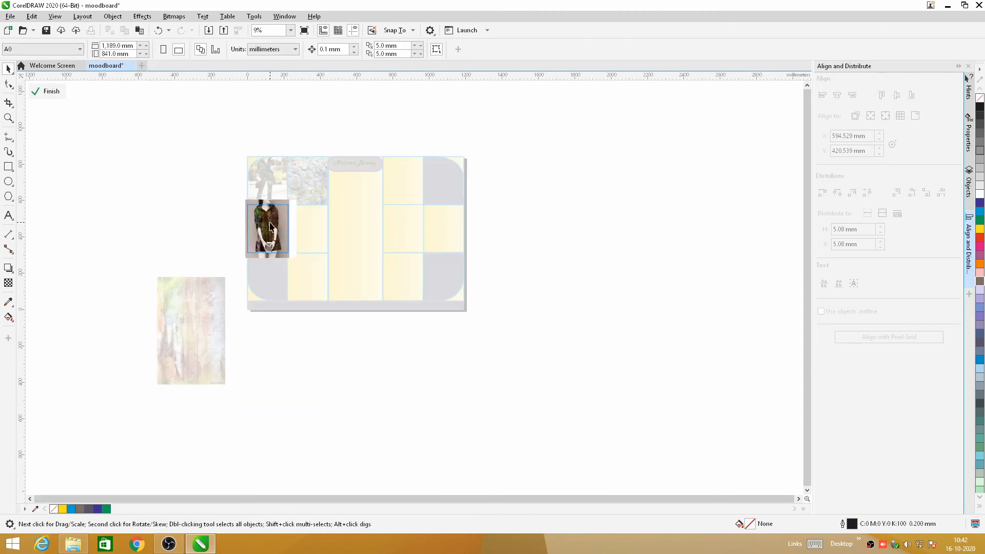
pyautogui.scroll(3, 246, 230)
pyautogui.scroll(1, 246, 230)
pyautogui.moveTo(335, 108); pyautogui.dragTo(335, 128)
pyautogui.moveTo(215, 237); pyautogui.dragTo(250, 238)
pyautogui.moveTo(352, 348); pyautogui.dragTo(353, 327)
pyautogui.moveTo(452, 227); pyautogui.dragTo(419, 227)
pyautogui.click(48, 91)
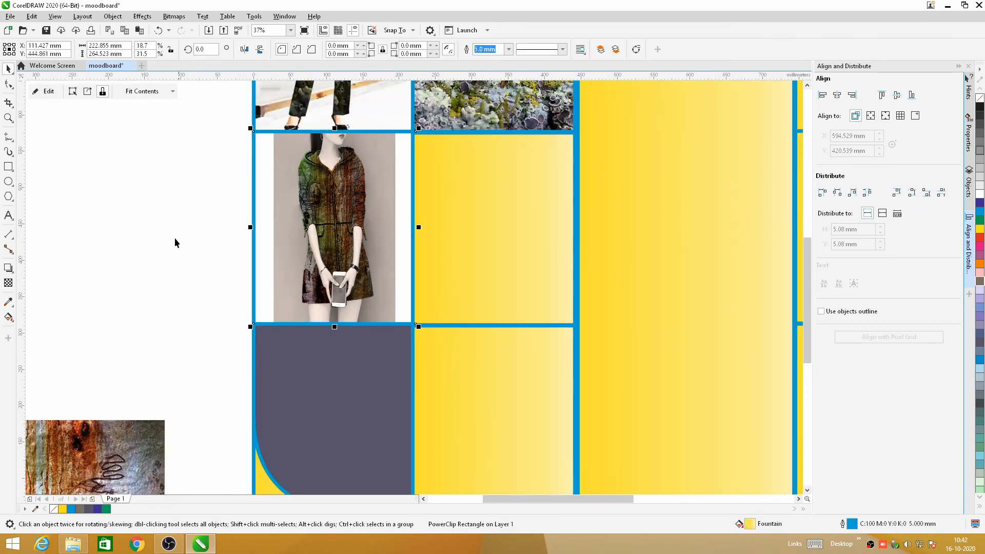
# Step: Shrink the surface6.jpg picture to about 200 by 288 mm and place it beside the moodboard's middle row
pyautogui.moveTo(100, 452); pyautogui.dragTo(188, 164)
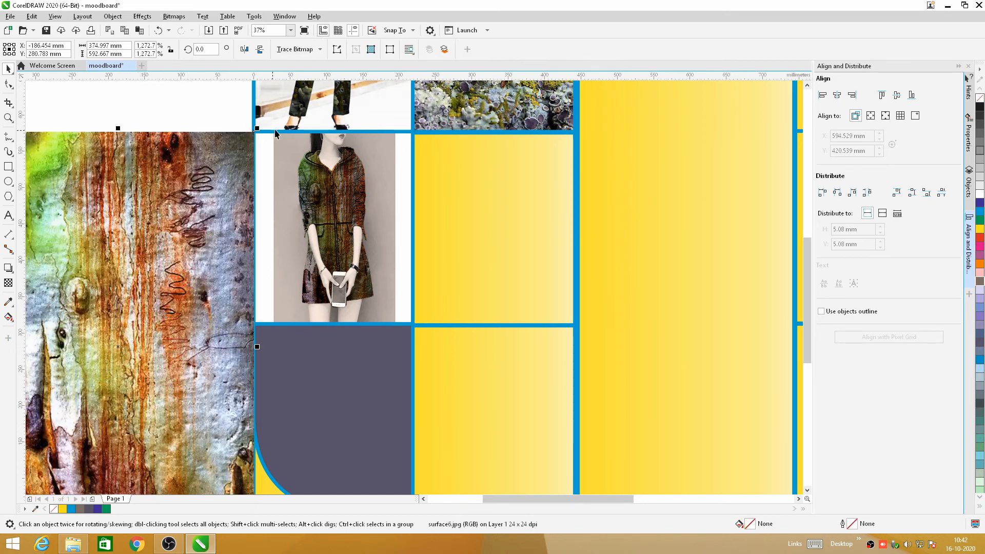
pyautogui.moveTo(255, 129); pyautogui.dragTo(172, 276)
pyautogui.moveTo(64, 386); pyautogui.dragTo(156, 231)
pyautogui.moveTo(257, 121); pyautogui.dragTo(220, 171)
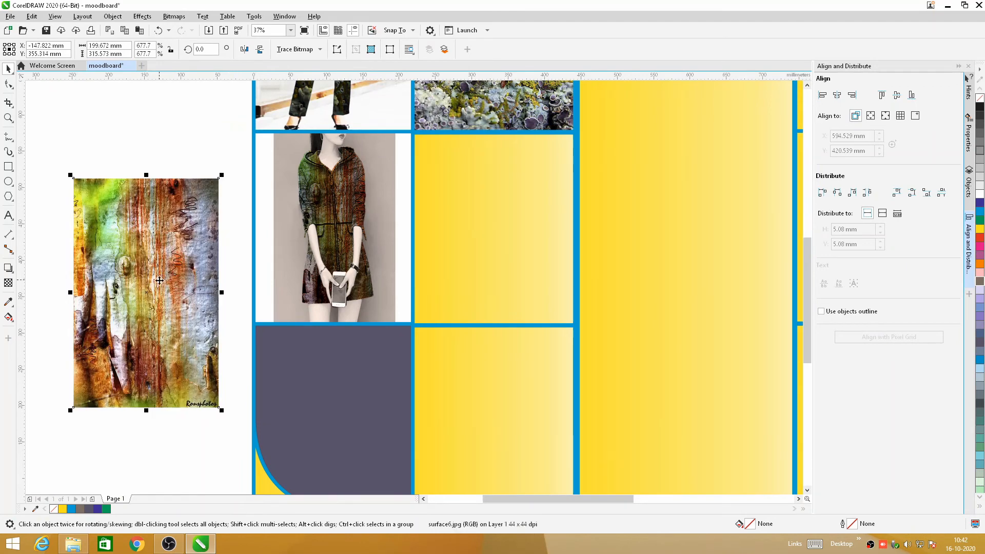
pyautogui.moveTo(182, 261); pyautogui.dragTo(199, 218)
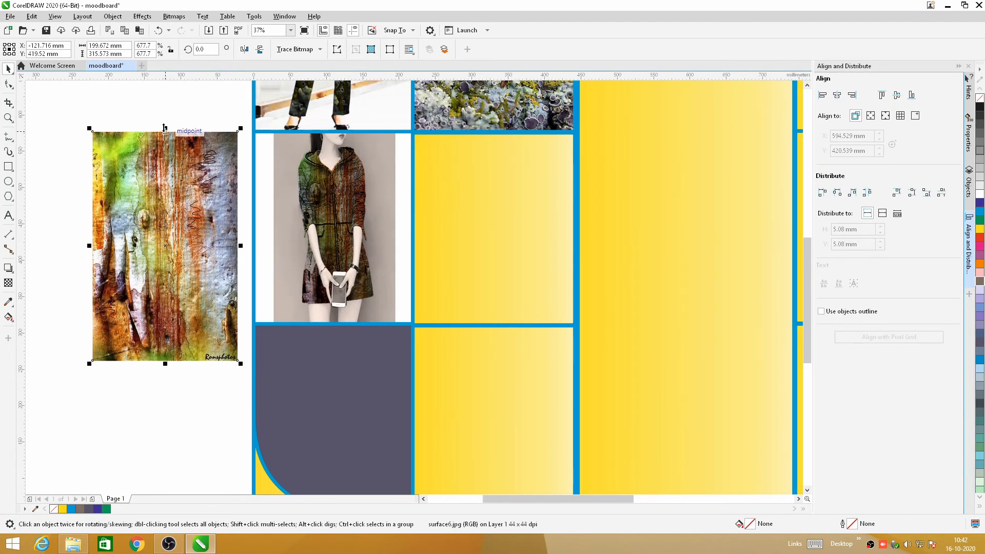
pyautogui.moveTo(164, 128); pyautogui.dragTo(165, 148)
# Step: PowerClip the surface6.jpg picture inside the second cell of the middle row
pyautogui.rightClick(164, 211)
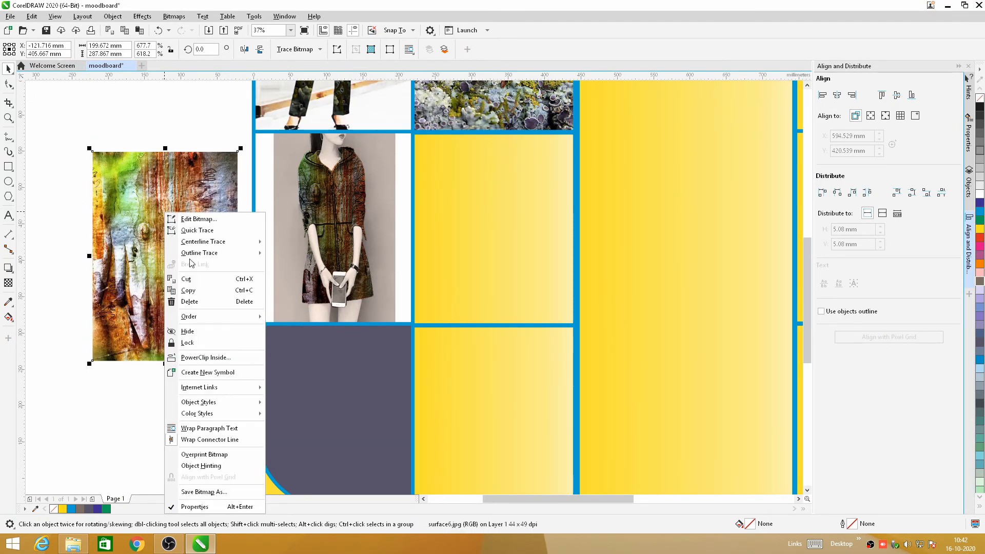
pyautogui.click(207, 359)
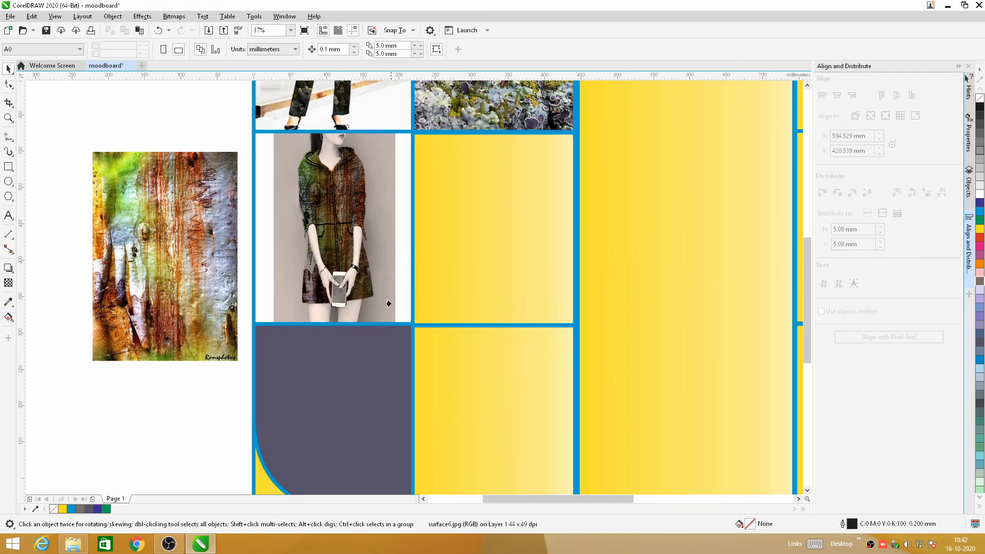
pyautogui.click(413, 234)
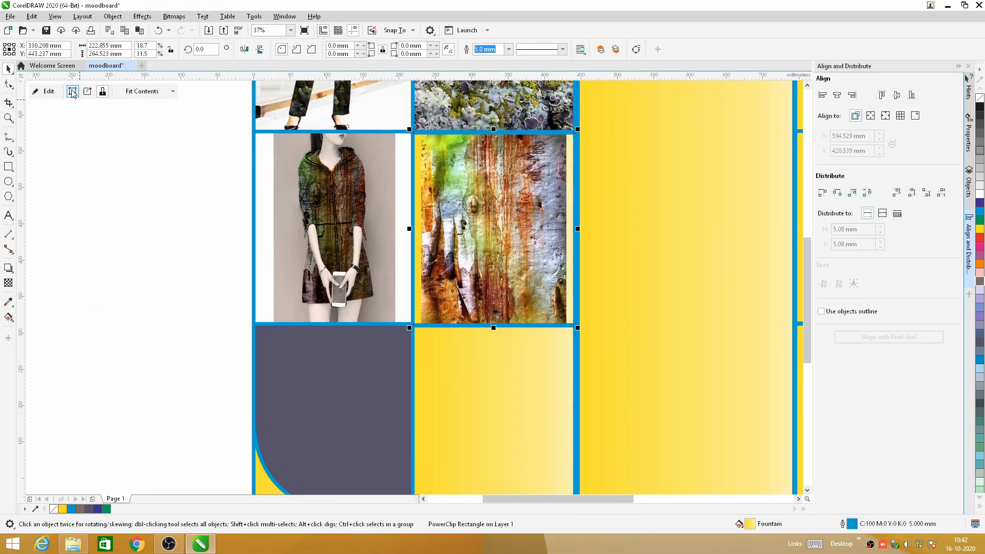
# Step: Edit the clipped surface6.jpg picture and resize it to about 223 by 265 mm so that it fills its cell
pyautogui.click(39, 96)
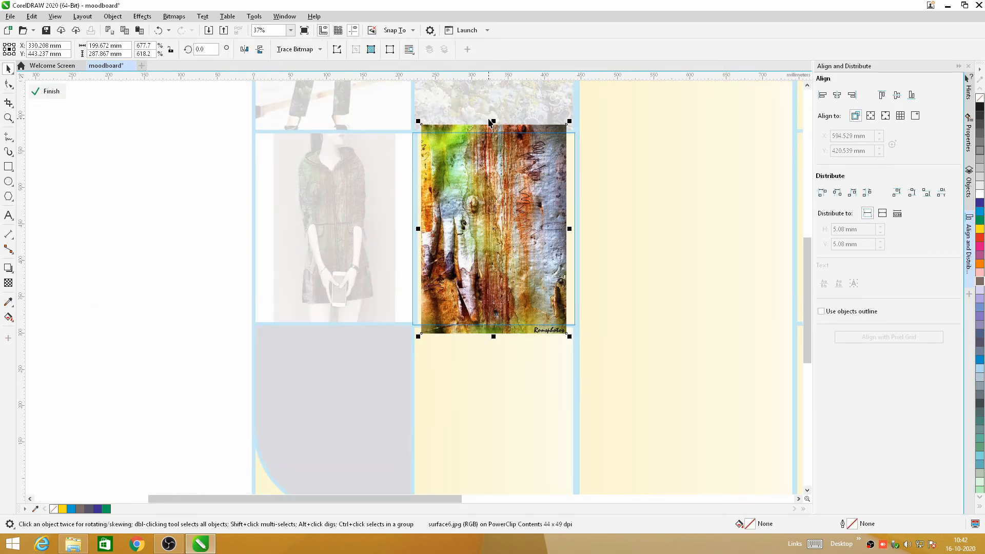
pyautogui.moveTo(494, 121); pyautogui.dragTo(494, 129)
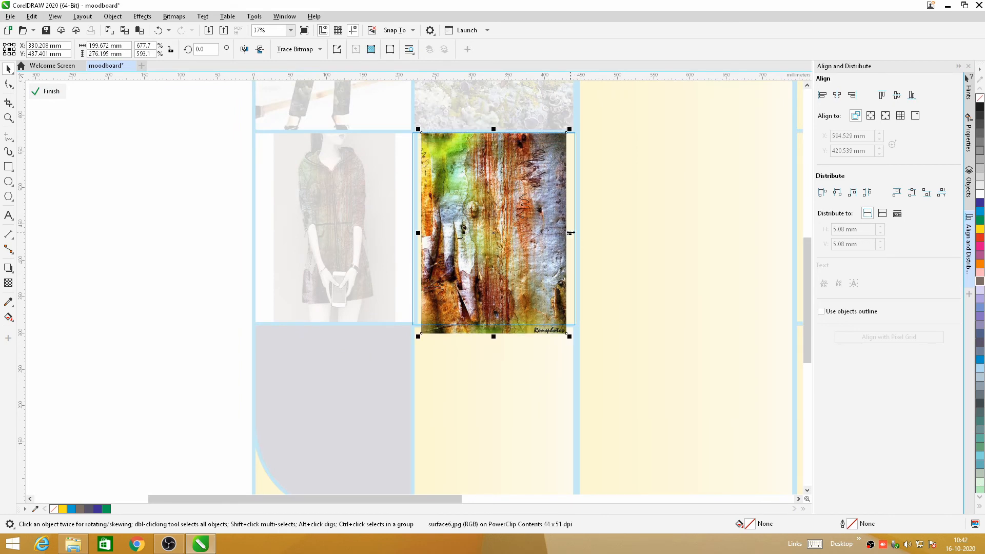
pyautogui.moveTo(570, 232); pyautogui.dragTo(575, 233)
pyautogui.moveTo(418, 233); pyautogui.dragTo(411, 233)
pyautogui.moveTo(494, 338); pyautogui.dragTo(494, 329)
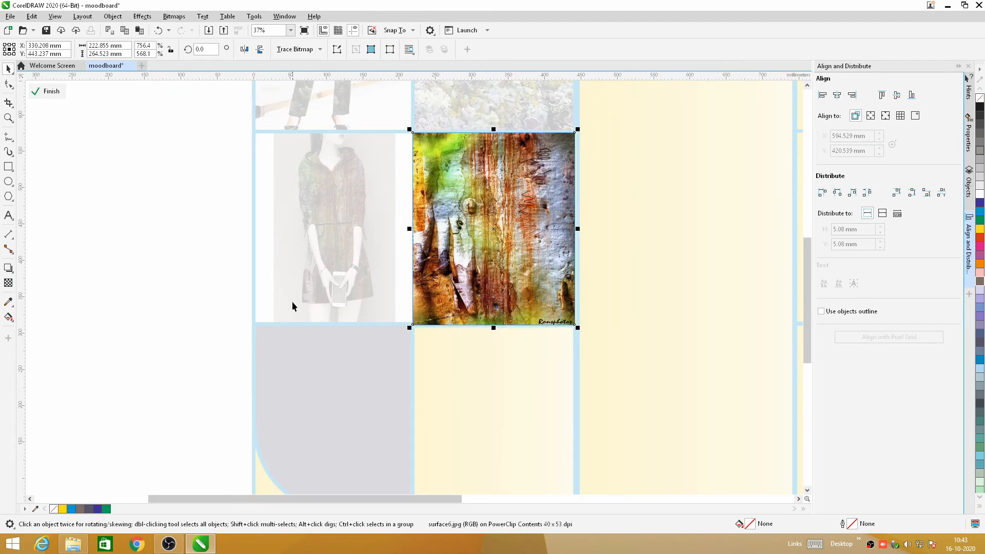
pyautogui.click(51, 92)
pyautogui.click(161, 164)
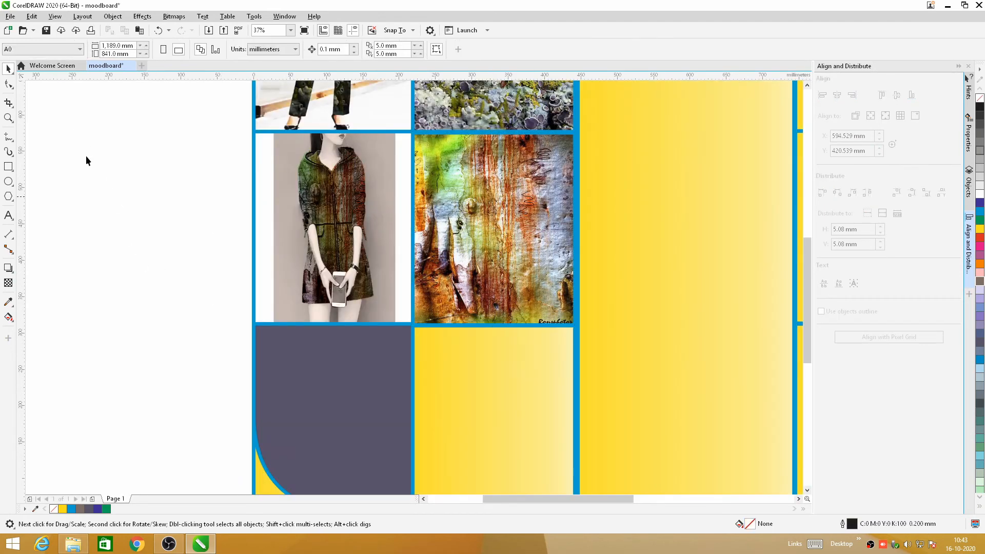
# Step: Import moodboard pic.png from the Moodboard collection folder at its original size of about 622 by 956 mm, over the lower-left area
pyautogui.click(10, 17)
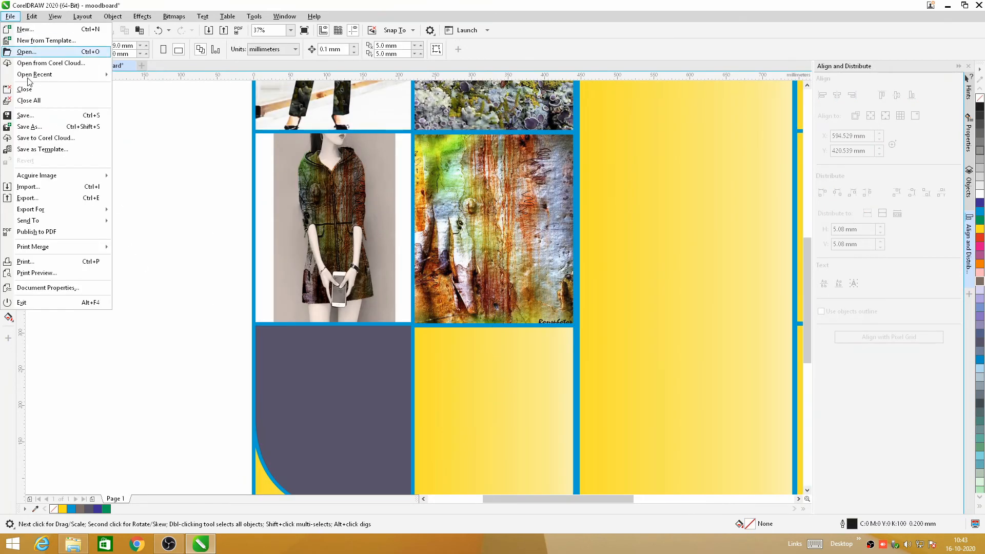
pyautogui.click(40, 189)
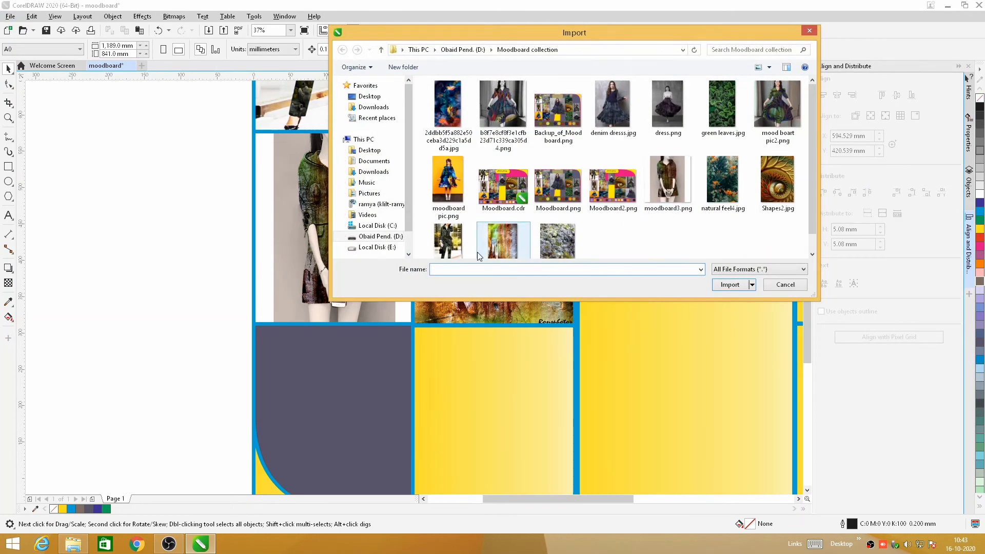
pyautogui.click(453, 181)
pyautogui.click(730, 285)
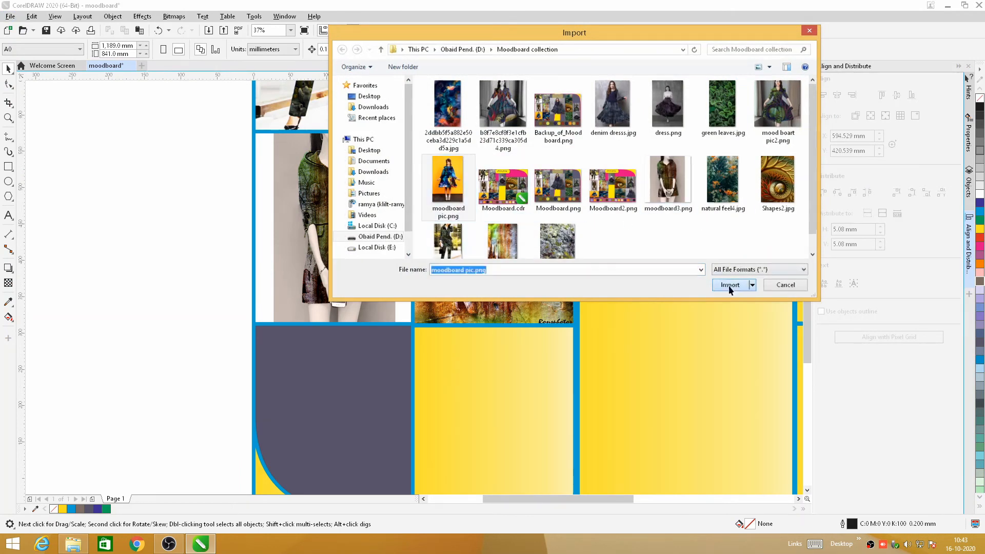
pyautogui.scroll(-1, 374, 158)
pyautogui.scroll(1, 343, 301)
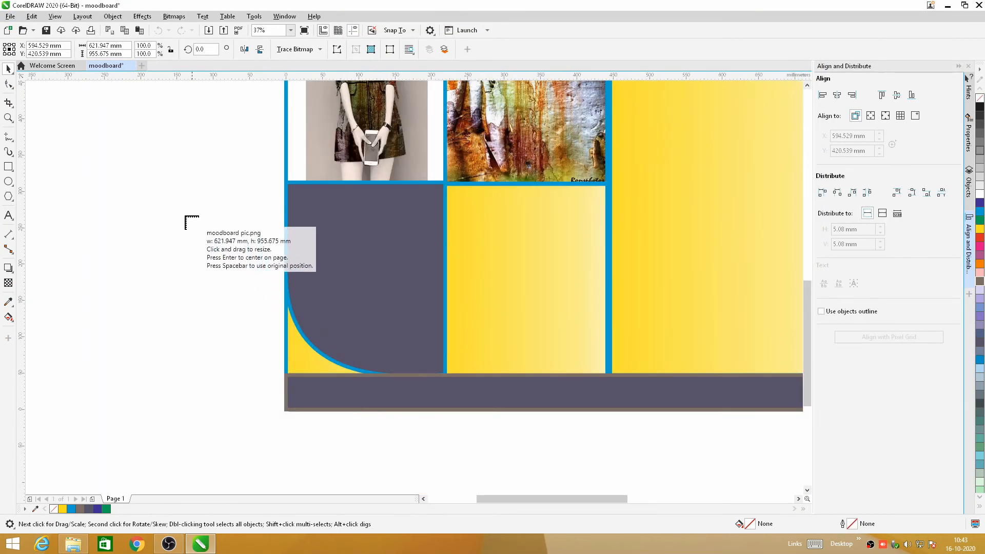
pyautogui.click(173, 209)
# Step: Resize the moodboard pic.png picture to about 223 by 270 mm and place it to the left of the moodboard
pyautogui.scroll(-2, 457, 229)
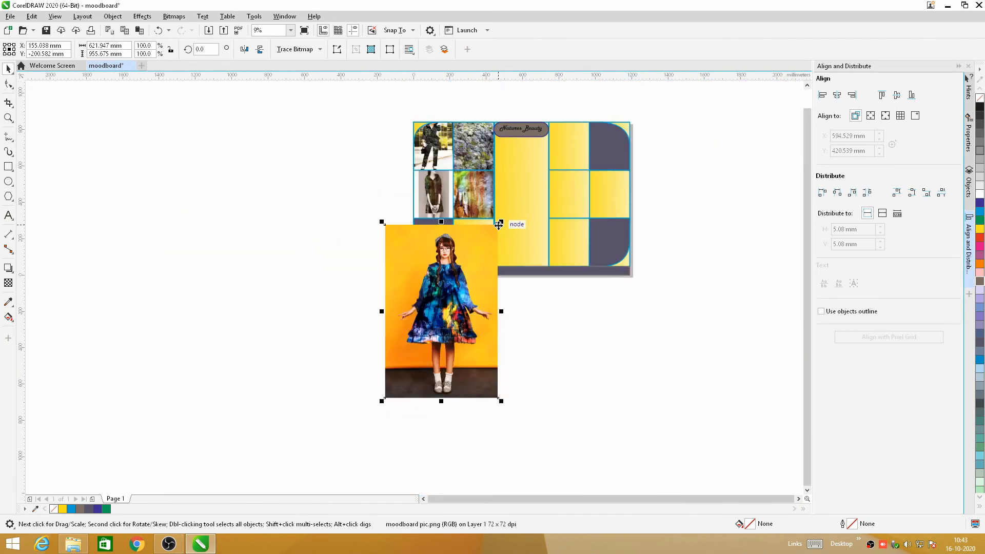
pyautogui.moveTo(500, 221); pyautogui.dragTo(421, 348)
pyautogui.moveTo(400, 398); pyautogui.dragTo(367, 256)
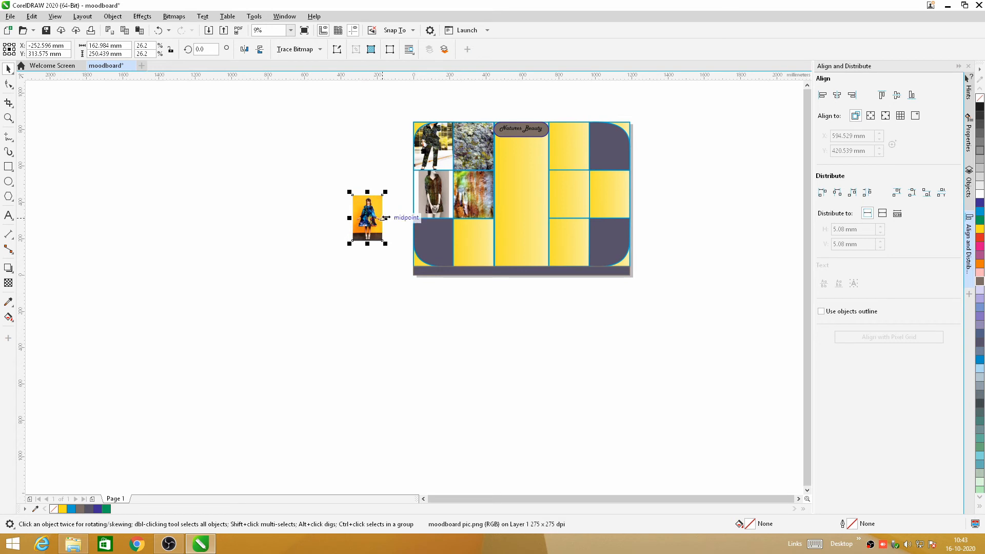
pyautogui.moveTo(385, 218); pyautogui.dragTo(402, 218)
pyautogui.scroll(2, 402, 218)
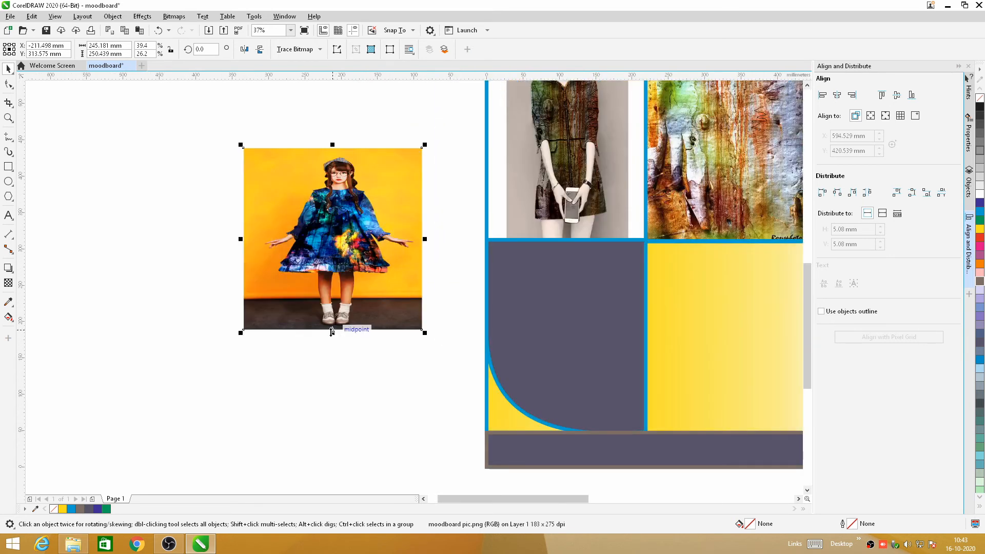
pyautogui.moveTo(332, 332); pyautogui.dragTo(324, 354)
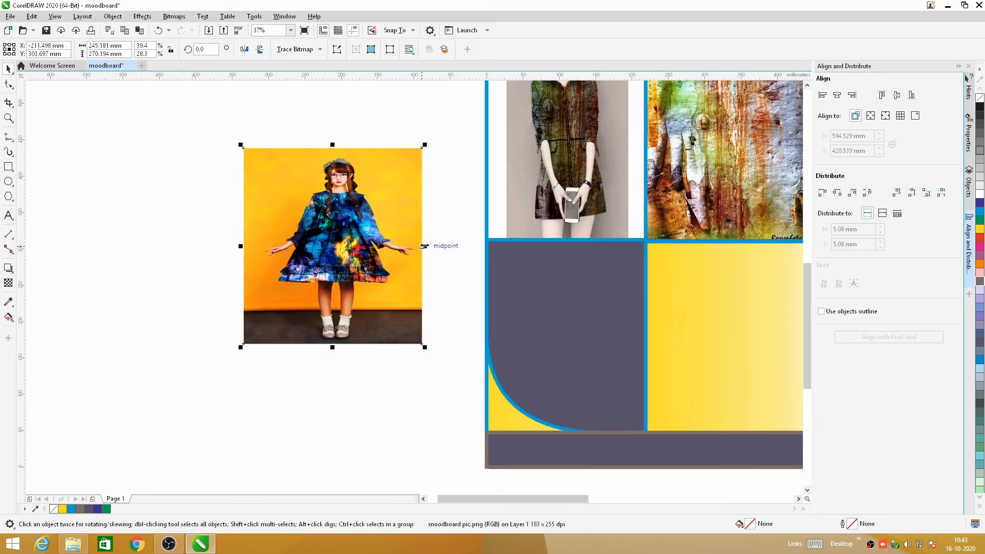
pyautogui.moveTo(424, 246); pyautogui.dragTo(409, 246)
# Step: PowerClip the moodboard pic.png picture inside the lower-left dark rounded panel and check its fit in the clip's edit mode
pyautogui.rightClick(304, 211)
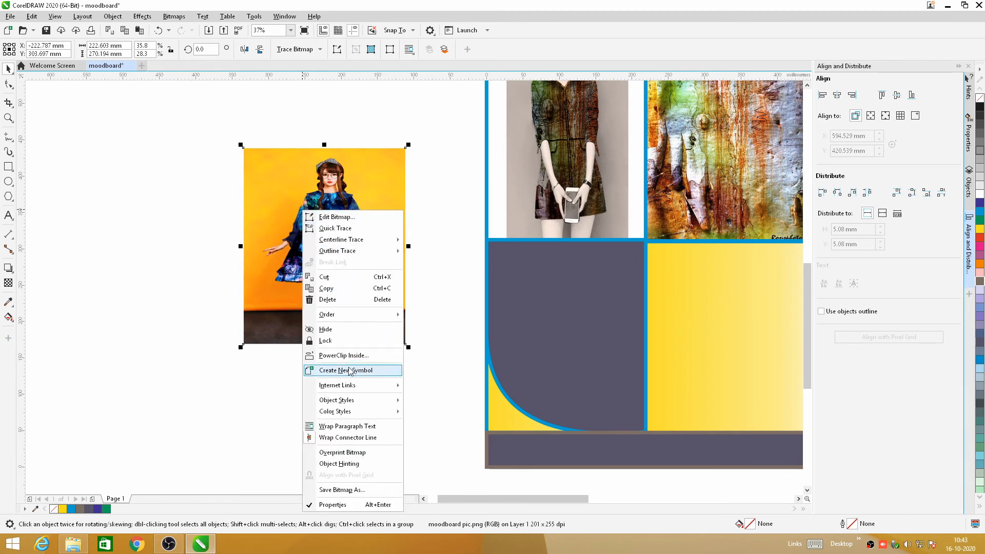
pyautogui.click(424, 328)
pyautogui.moveTo(479, 312); pyautogui.dragTo(480, 313)
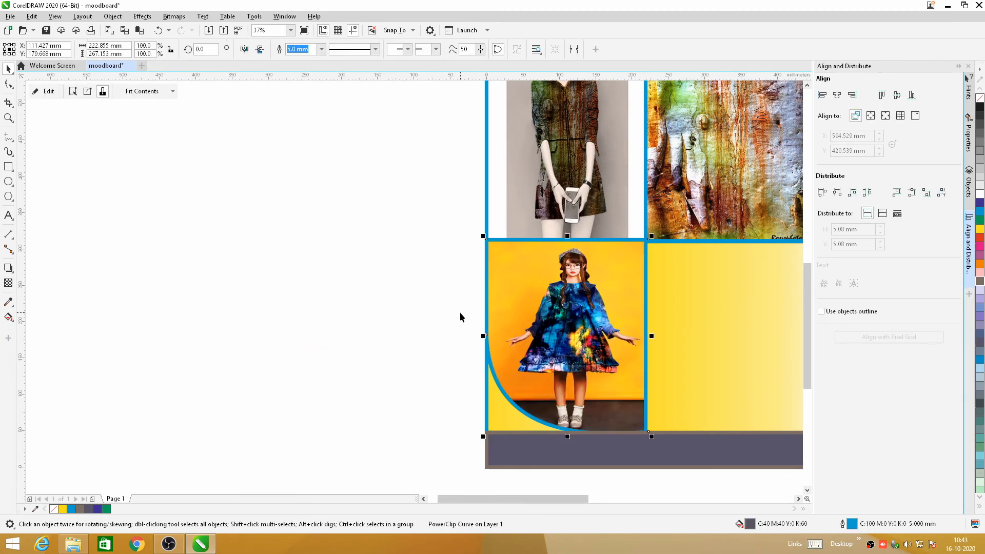
pyautogui.click(46, 91)
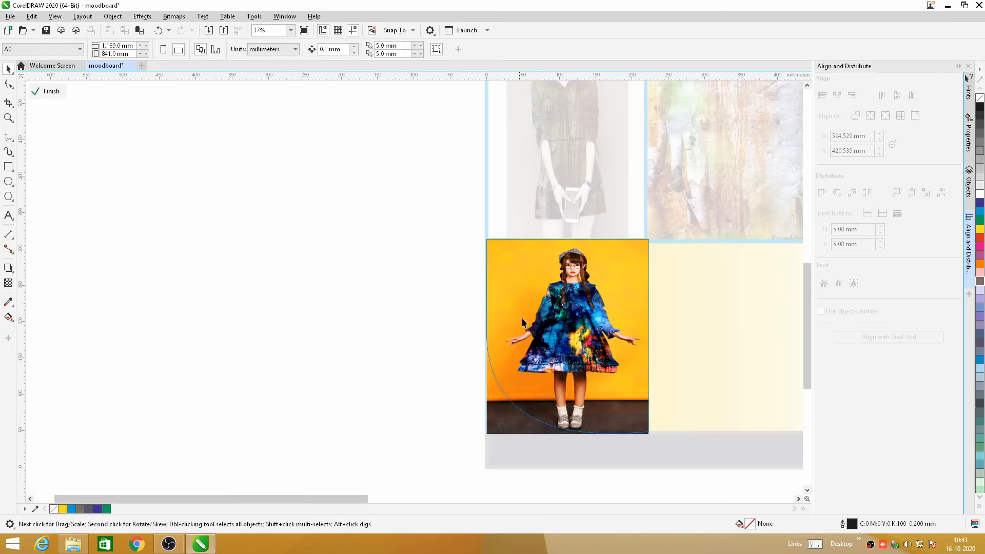
pyautogui.click(544, 333)
pyautogui.click(56, 94)
pyautogui.click(178, 263)
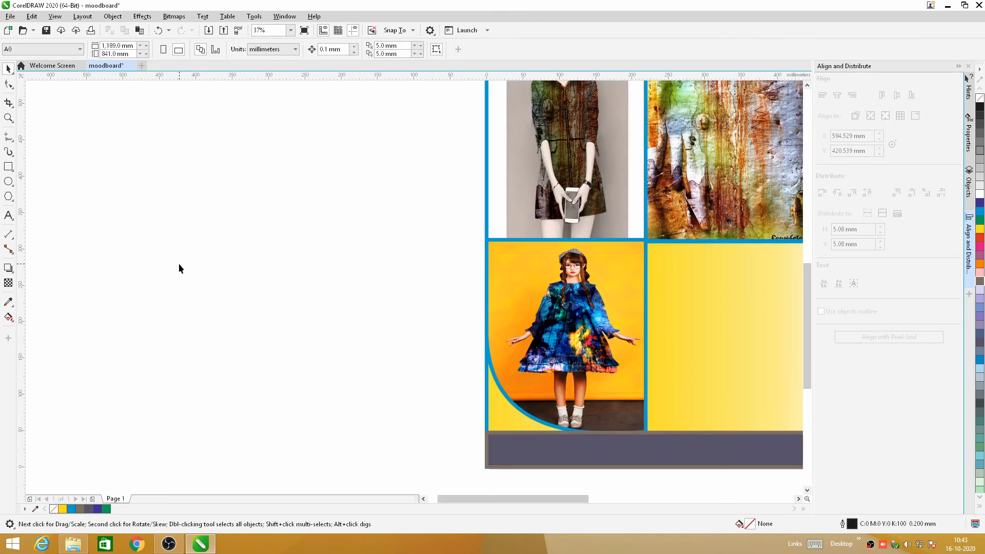
# Step: Import 2ddbb5f5a882e50ceba3d229c1a5dd5a.jpg from the Moodboard collection folder, placing it to the left of the moodboard
pyautogui.scroll(-2, 179, 260)
pyautogui.scroll(2, 252, 197)
pyautogui.scroll(-1, 288, 275)
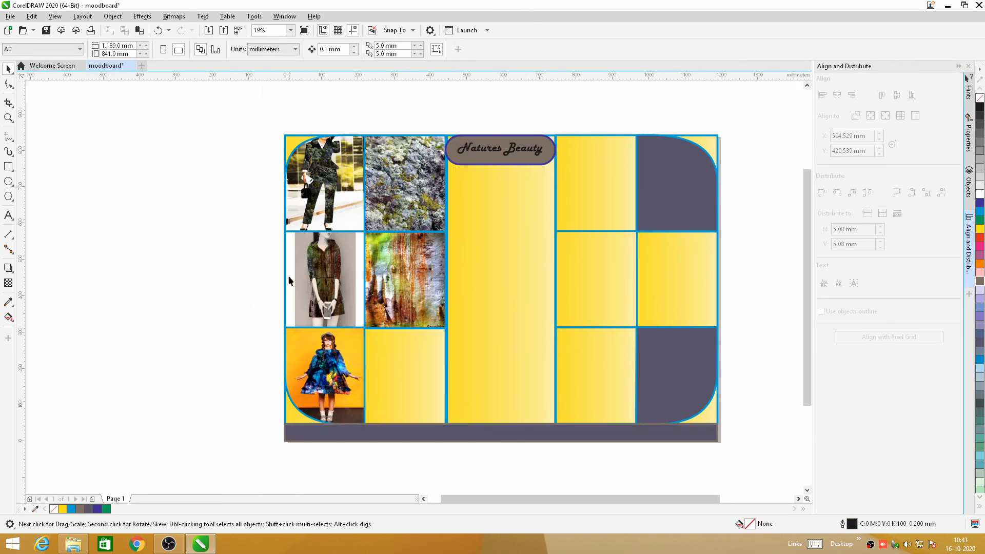
pyautogui.click(9, 17)
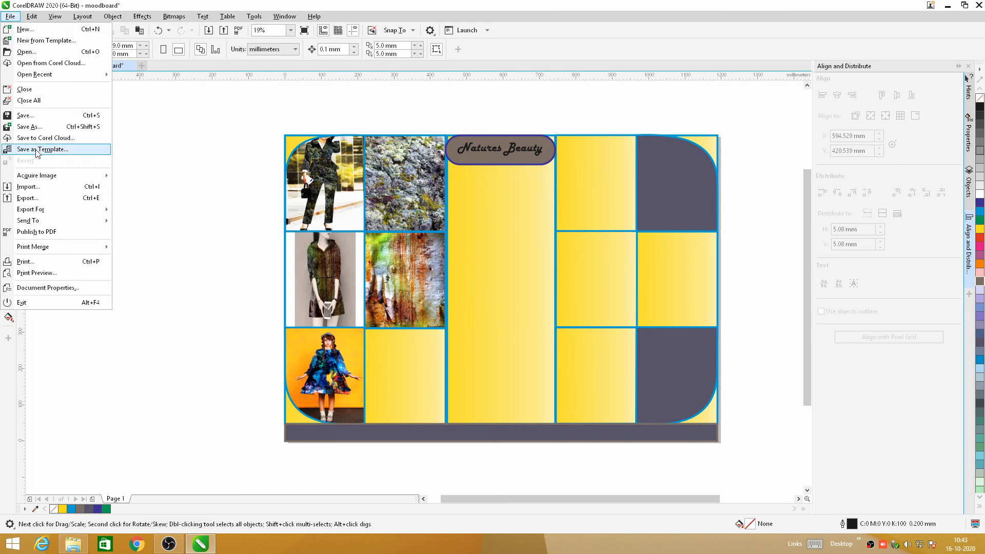
pyautogui.click(38, 188)
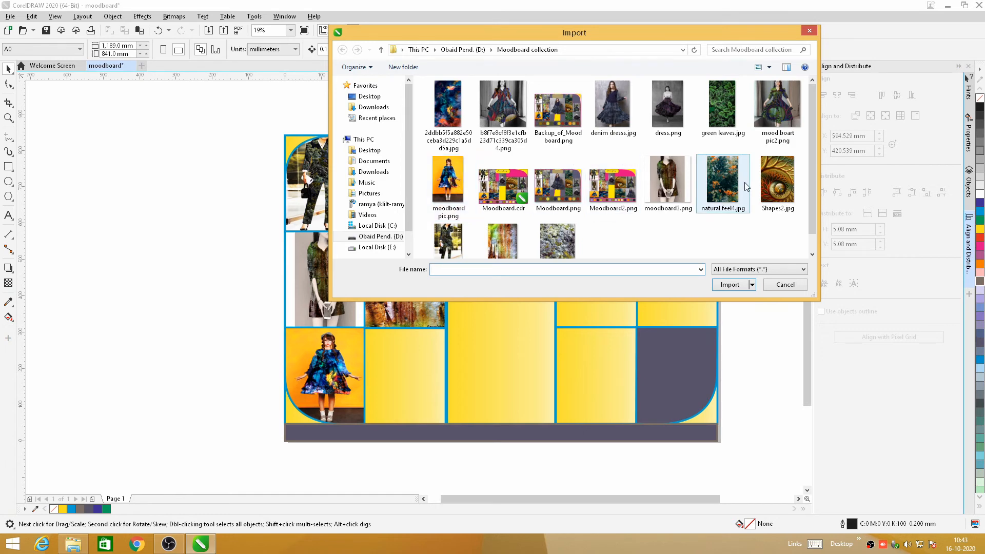
pyautogui.click(436, 117)
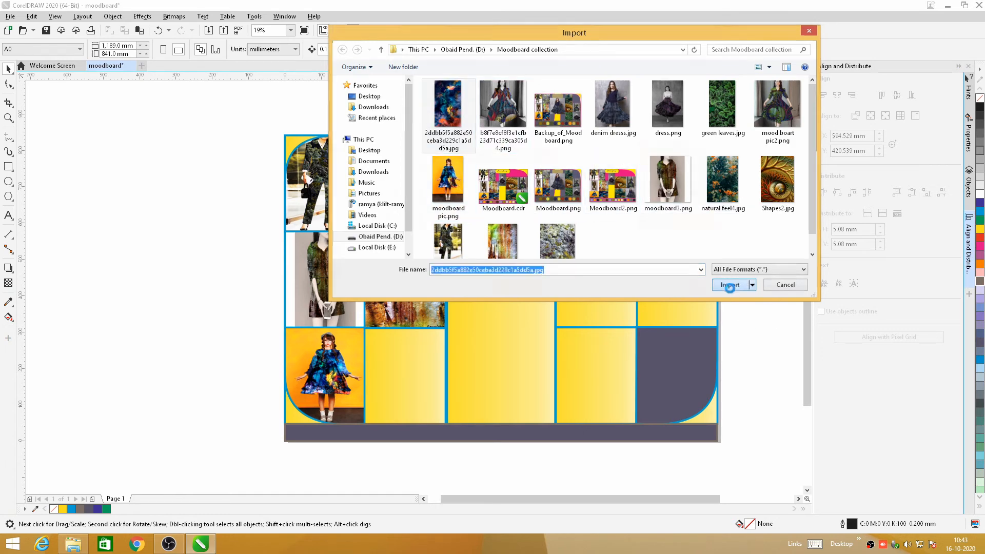
pyautogui.click(730, 284)
pyautogui.click(150, 216)
# Step: Resize the 2ddbb5f5a882e50ceba3d229c1a5dd5a.jpg picture to about 237 by 310 mm and PowerClip it inside the bottom cell of the second column
pyautogui.moveTo(229, 284); pyautogui.dragTo(242, 283)
pyautogui.moveTo(196, 351); pyautogui.dragTo(196, 335)
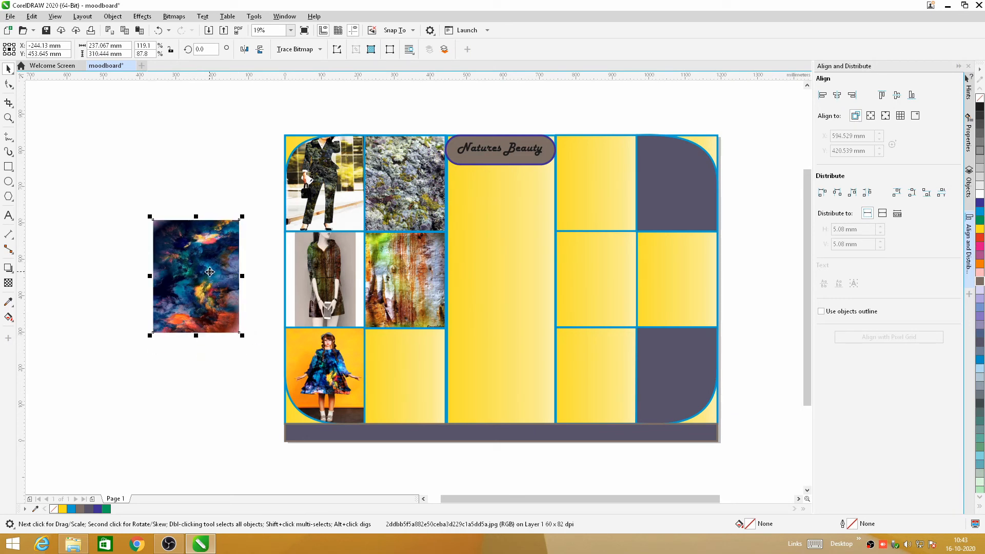
pyautogui.rightClick(203, 257)
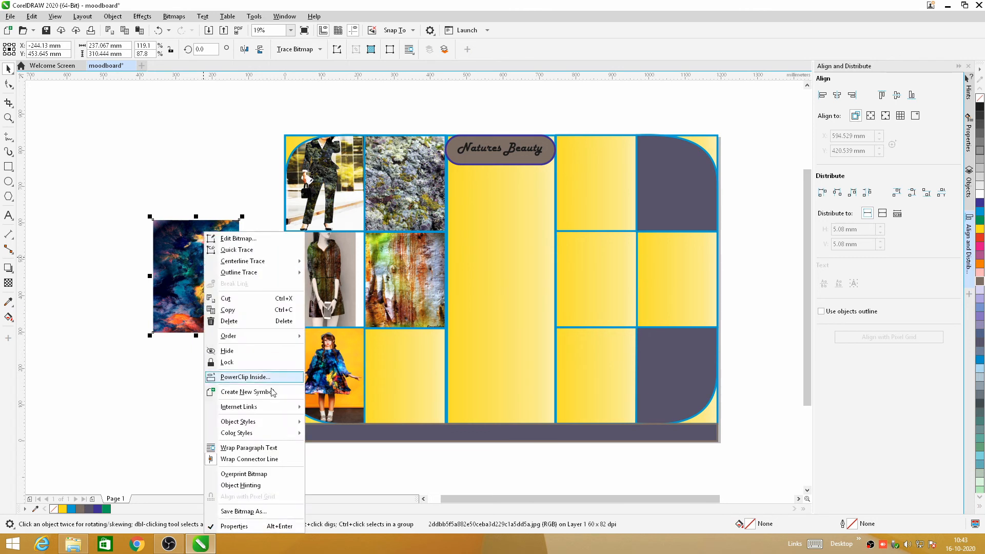
pyautogui.click(241, 388)
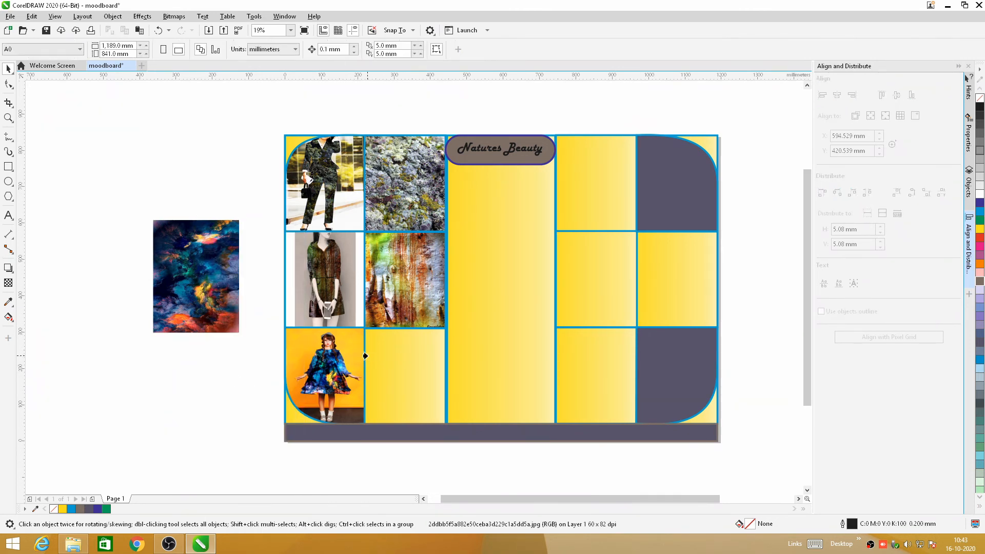
pyautogui.click(365, 356)
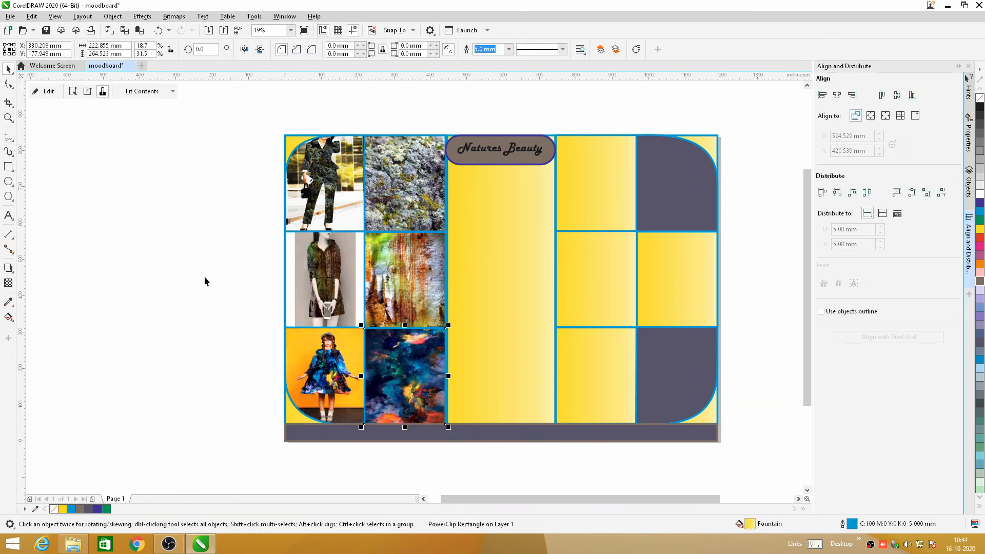
# Step: Edit the bottom second-column cell's clip contents, reducing the blue abstract picture's height to about 265 mm to fit the cell
pyautogui.click(46, 95)
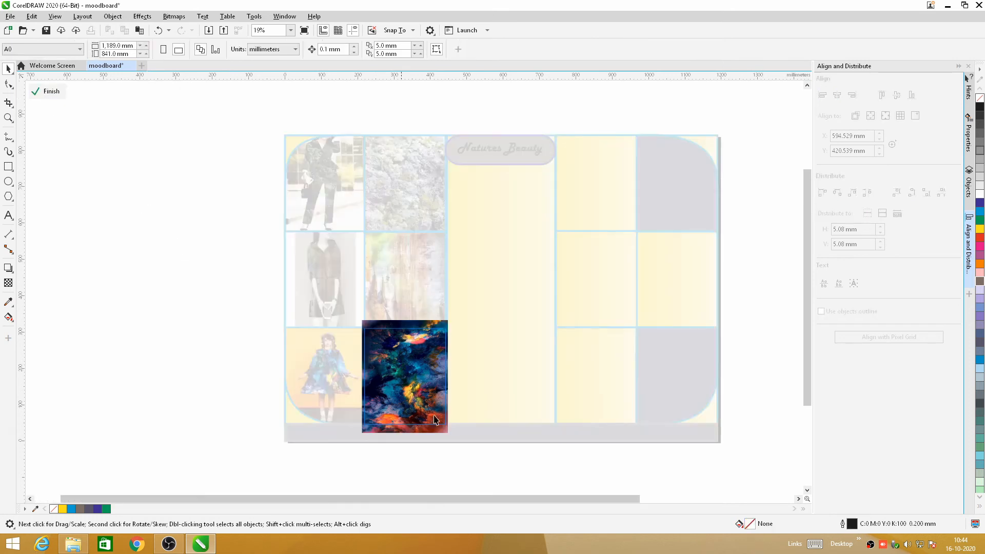
pyautogui.click(415, 369)
pyautogui.moveTo(406, 317); pyautogui.dragTo(405, 326)
pyautogui.moveTo(358, 380); pyautogui.dragTo(360, 380)
pyautogui.moveTo(405, 435); pyautogui.dragTo(406, 427)
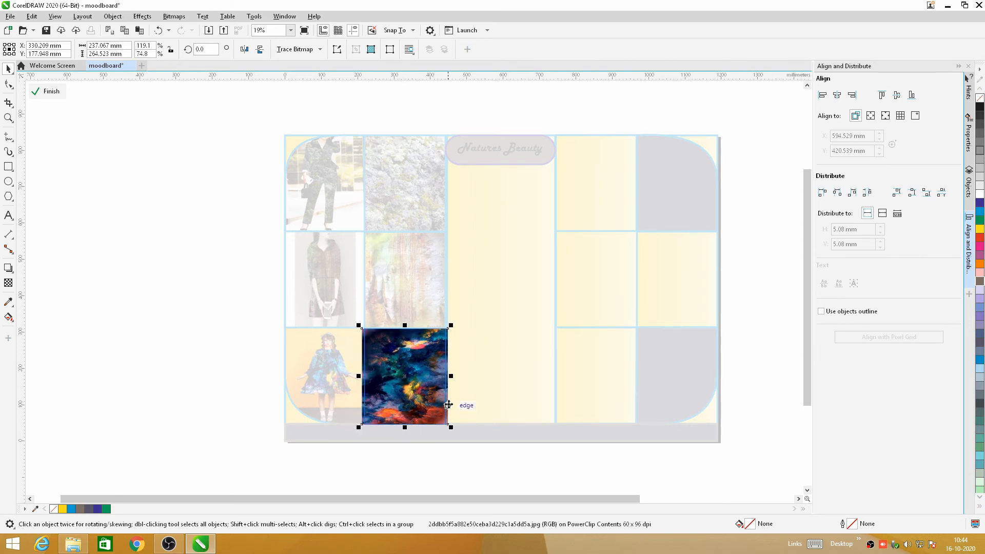
pyautogui.moveTo(449, 377); pyautogui.dragTo(420, 388)
pyautogui.click(48, 91)
# Step: Import denim dresss.jpg from the Moodboard collection folder into the wide centre column
pyautogui.click(9, 16)
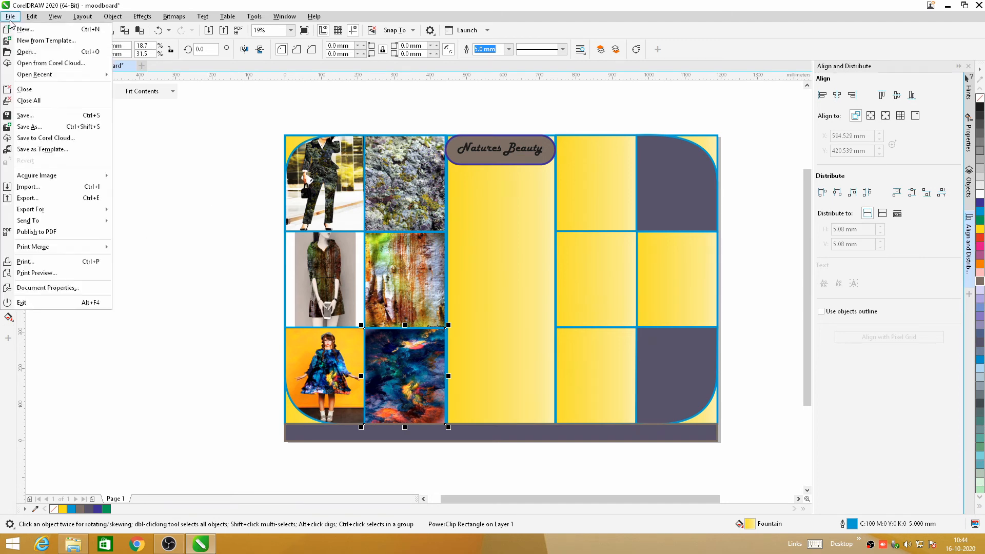
pyautogui.click(40, 190)
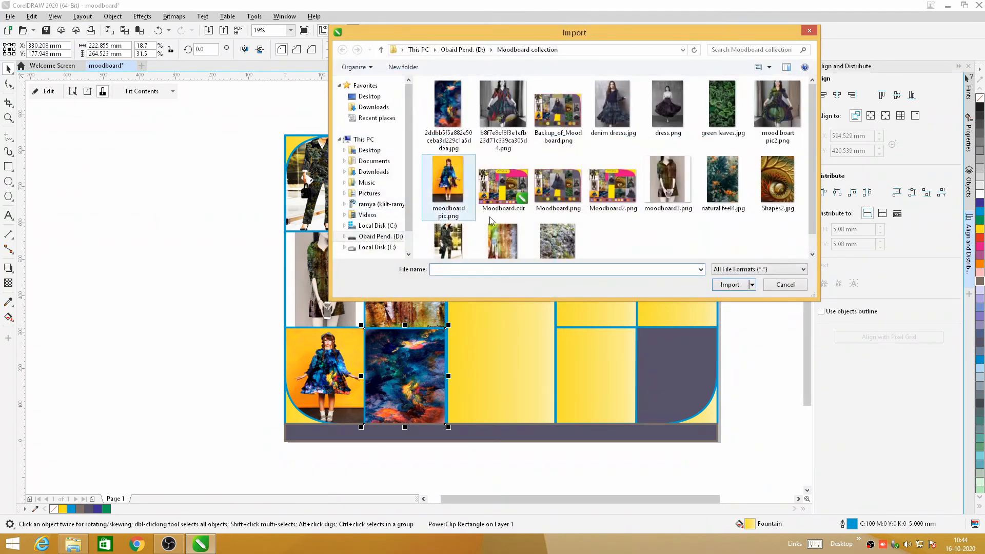
pyautogui.click(613, 108)
pyautogui.click(739, 285)
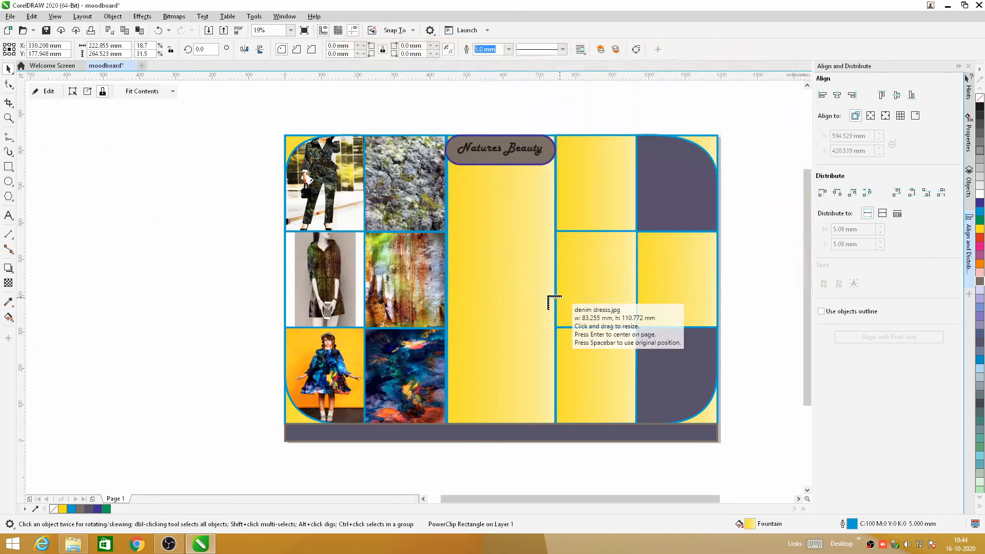
pyautogui.click(471, 211)
# Step: Resize the denim dress picture to about 296 by 391 mm and place it directly beneath the Natures Beauty title, spanning the centre column
pyautogui.moveTo(508, 262); pyautogui.dragTo(556, 329)
pyautogui.moveTo(525, 281); pyautogui.dragTo(497, 230)
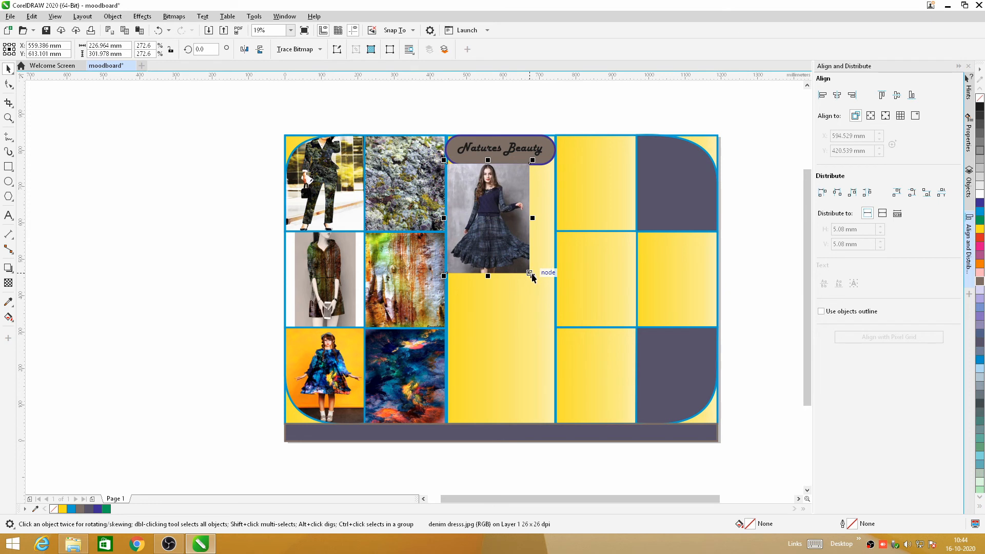
pyautogui.moveTo(531, 275); pyautogui.dragTo(574, 308)
pyautogui.moveTo(501, 160); pyautogui.dragTo(501, 162)
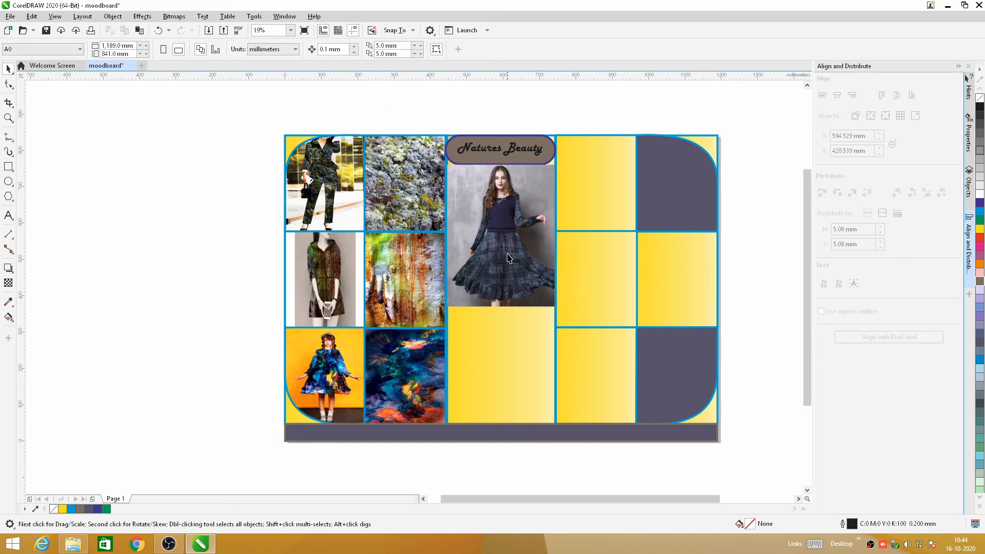
# Step: Import mood boart pic2.png from the Moodboard collection folder at its original size of about 829 by 829 mm
pyautogui.click(10, 16)
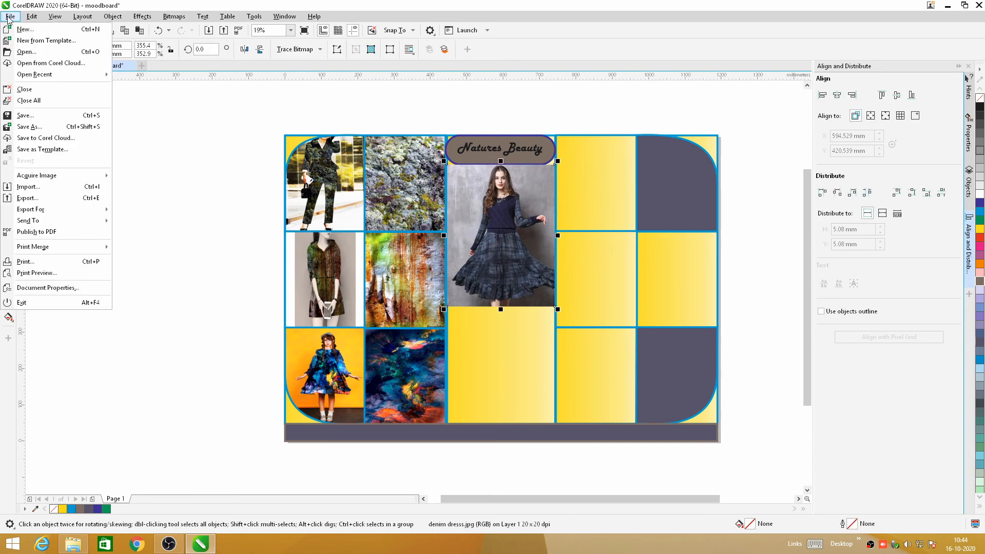
pyautogui.click(42, 190)
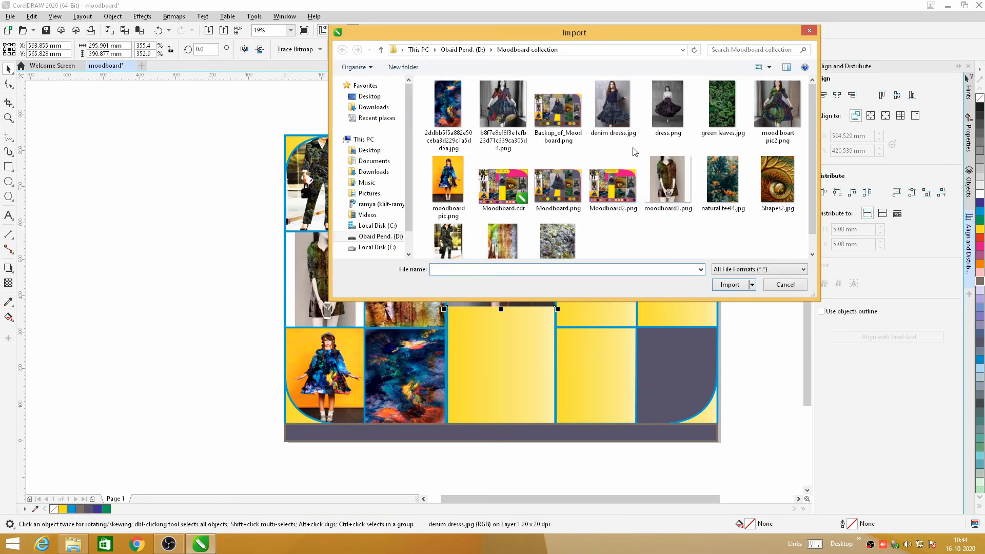
pyautogui.click(780, 117)
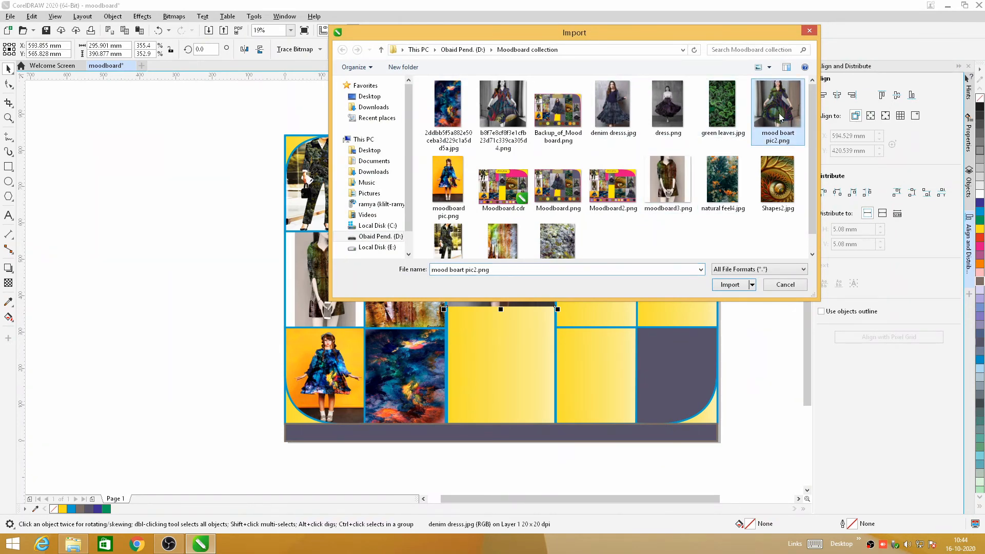
pyautogui.click(736, 285)
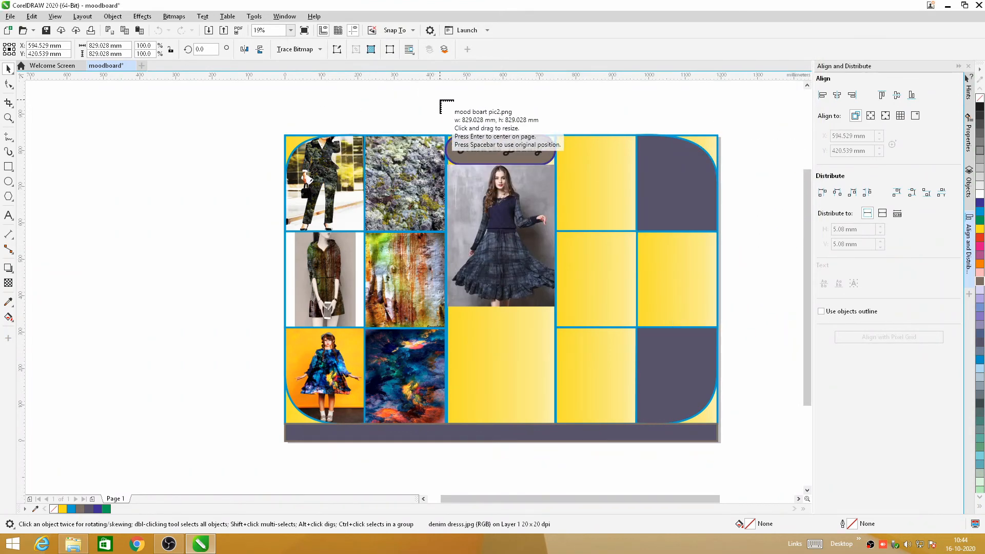
pyautogui.click(436, 97)
# Step: Resize the mood boart pic2.png picture to about 327 by 399 mm and PowerClip it inside the middle cell of the rightmost column
pyautogui.scroll(-2, 448, 119)
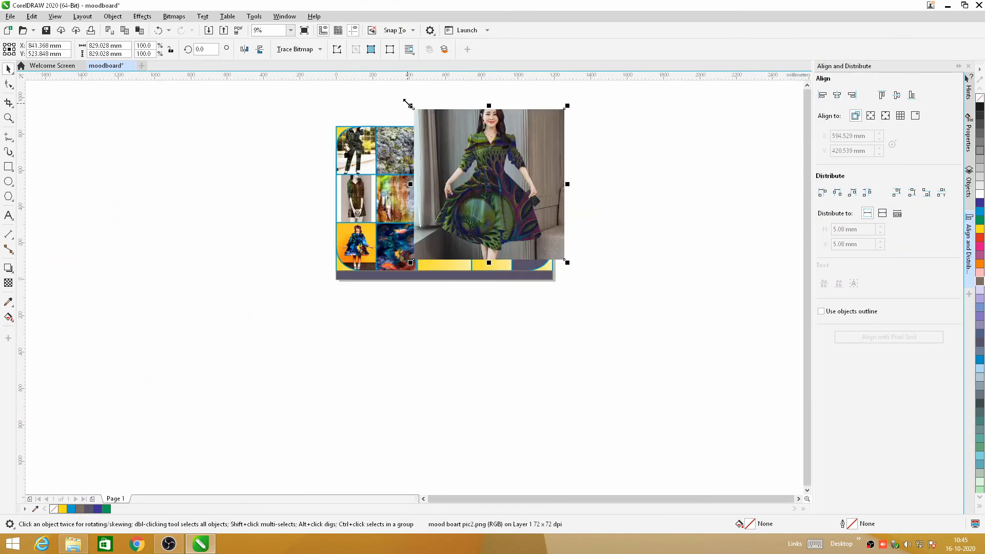
pyautogui.moveTo(408, 104); pyautogui.dragTo(489, 184)
pyautogui.moveTo(509, 227); pyautogui.dragTo(581, 214)
pyautogui.rightClick(614, 204)
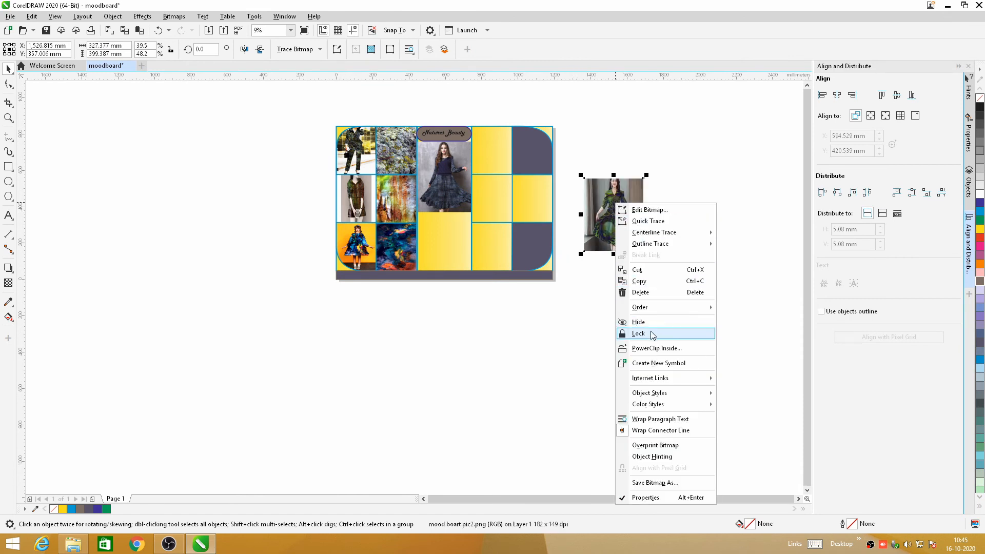
pyautogui.click(657, 349)
pyautogui.click(512, 202)
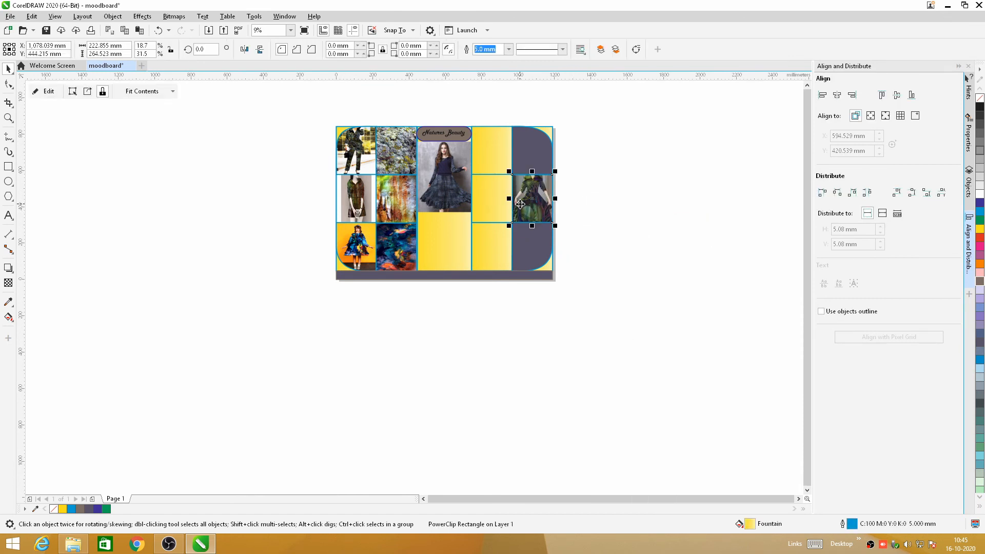
# Step: Edit the middle rightmost cell's clip contents, resizing the green dress picture to about 223 by 264 mm to fill the cell
pyautogui.scroll(3, 528, 197)
pyautogui.click(48, 91)
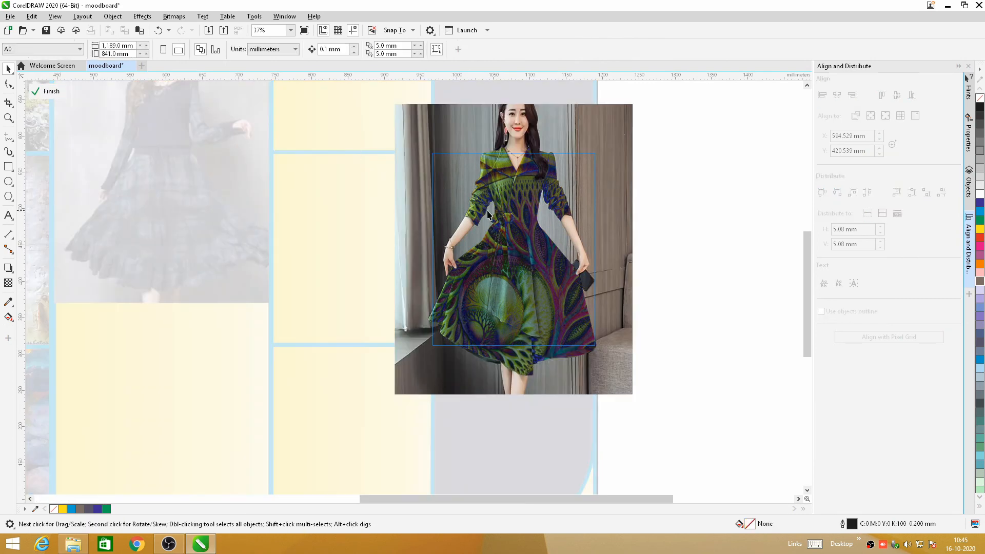
pyautogui.moveTo(513, 99); pyautogui.dragTo(513, 149)
pyautogui.moveTo(638, 274); pyautogui.dragTo(598, 273)
pyautogui.moveTo(495, 397); pyautogui.dragTo(495, 348)
pyautogui.moveTo(391, 249); pyautogui.dragTo(430, 249)
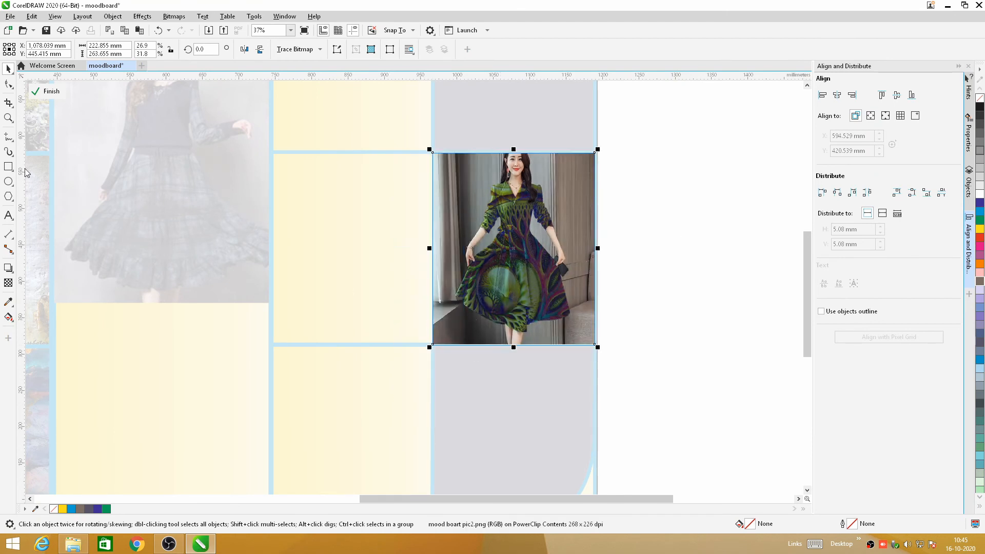
pyautogui.click(45, 91)
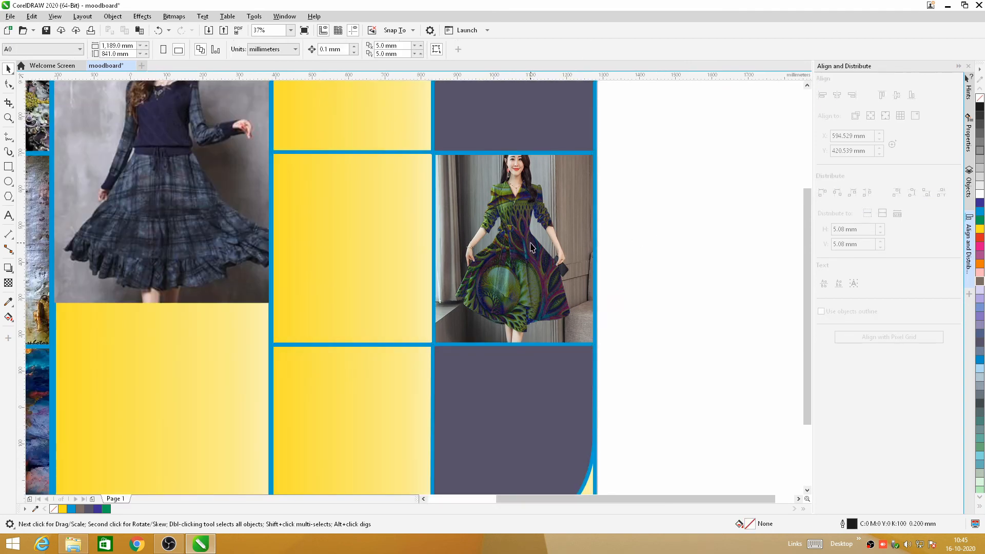
# Step: Import Shapes2.jpg from the Moodboard collection folder and place it to the right of the moodboard at about 234 by 330 mm
pyautogui.scroll(-2, 531, 248)
pyautogui.click(10, 16)
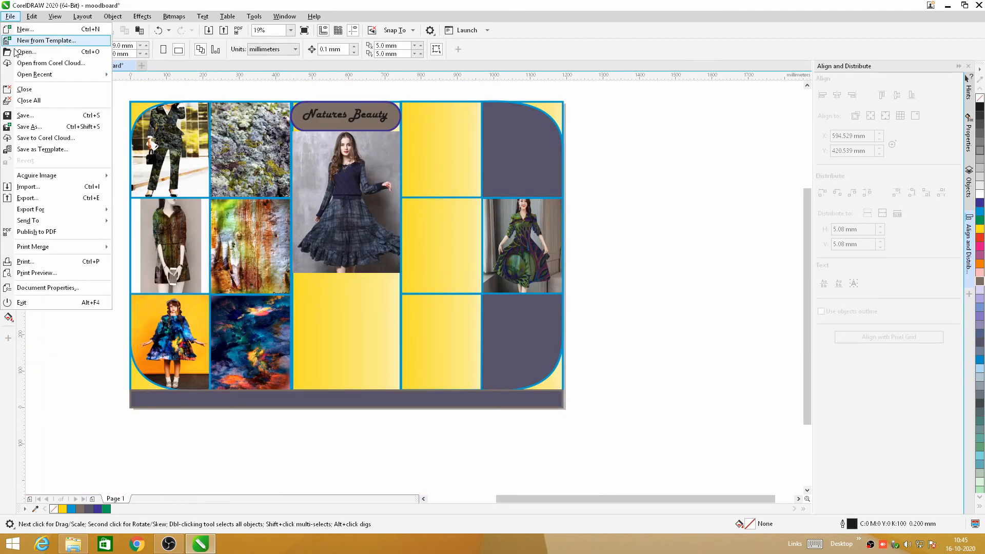
pyautogui.click(32, 186)
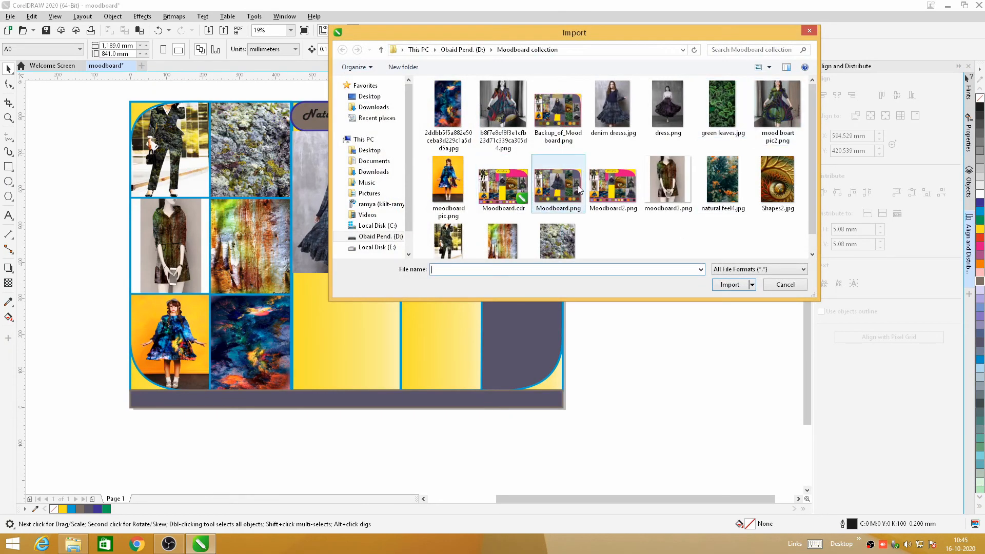
pyautogui.click(773, 203)
pyautogui.click(730, 284)
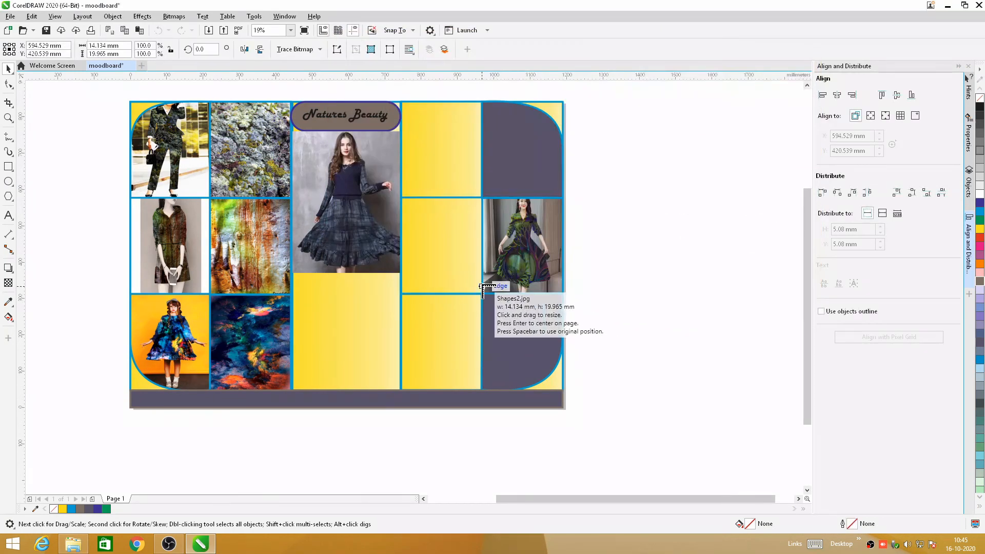
pyautogui.click(600, 189)
pyautogui.moveTo(614, 206); pyautogui.dragTo(693, 316)
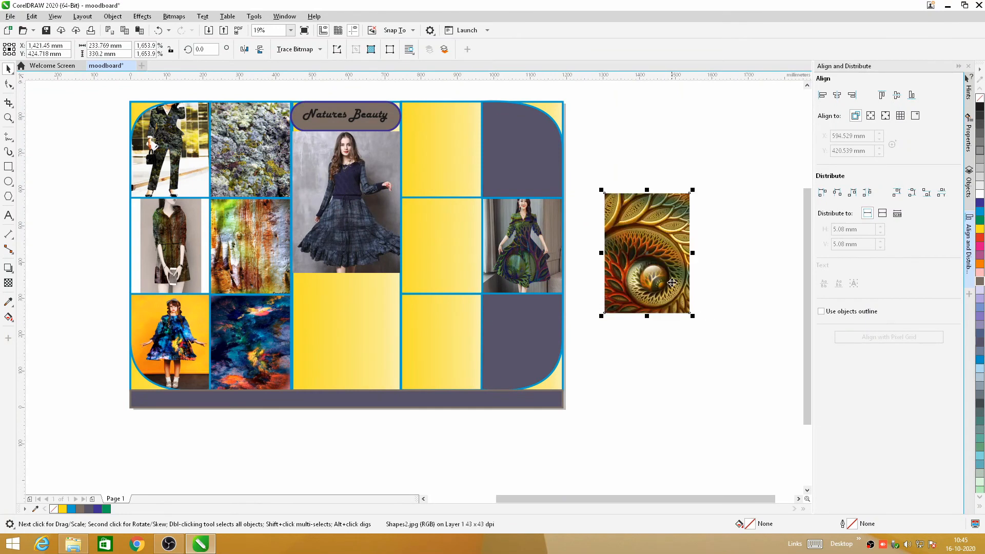
# Step: PowerClip the Shapes2.jpg picture inside the middle yellow cell of the fourth column
pyautogui.rightClick(661, 269)
pyautogui.click(583, 334)
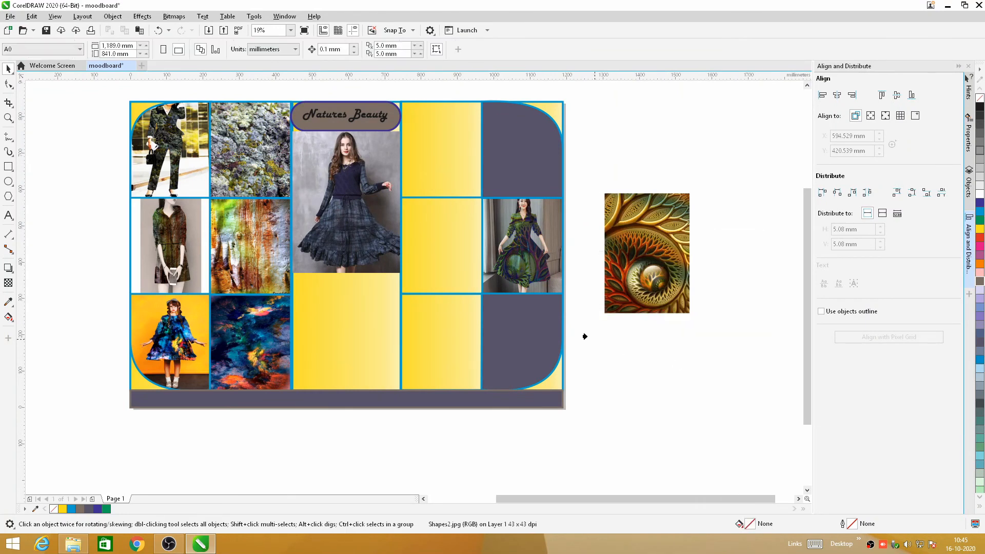
pyautogui.click(403, 233)
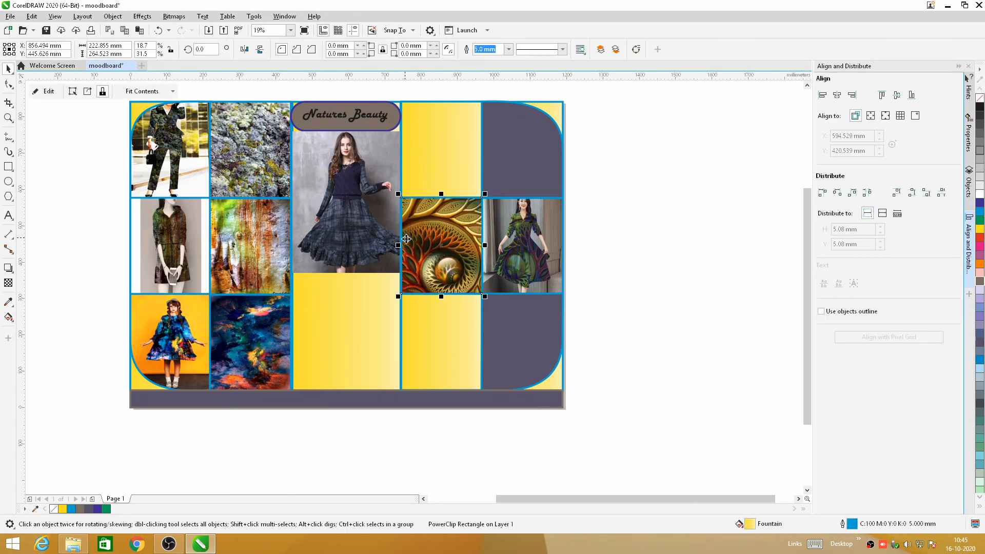
# Step: Edit the Shapes2.jpg clip contents, reducing the picture's height to about 264 mm to match the cell
pyautogui.click(51, 91)
pyautogui.moveTo(442, 181); pyautogui.dragTo(443, 194)
pyautogui.moveTo(442, 310); pyautogui.dragTo(442, 297)
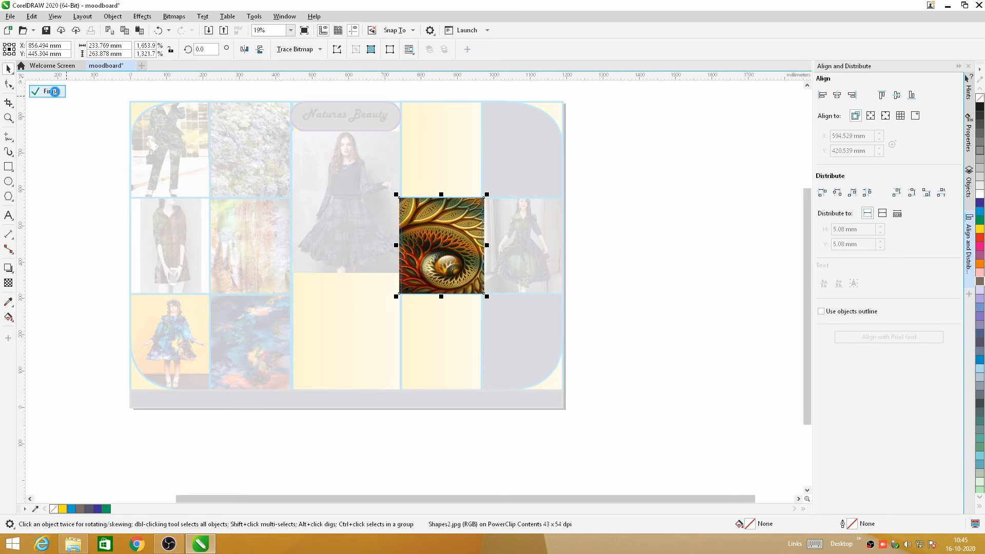
pyautogui.click(49, 91)
pyautogui.click(656, 218)
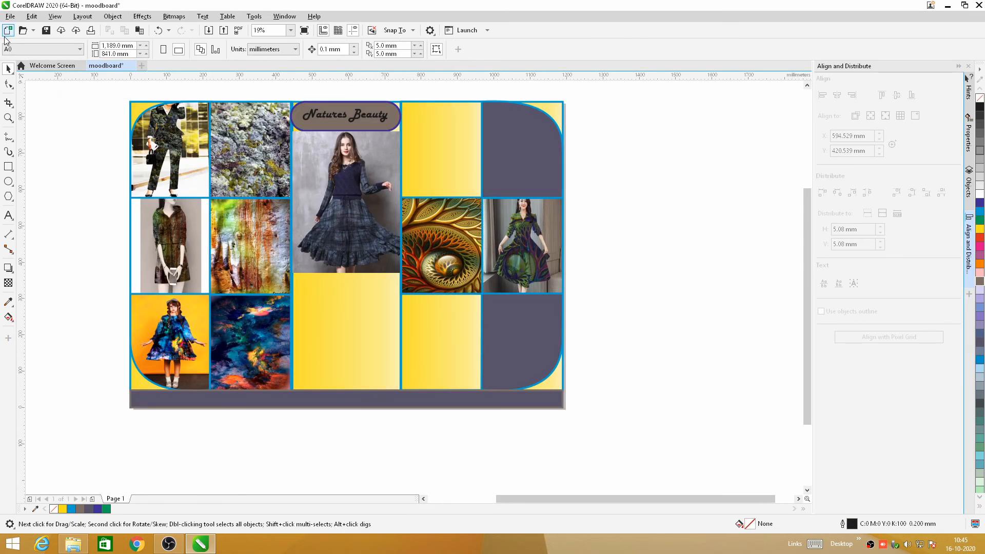
# Step: Import dress.png from the Moodboard collection folder at its original size of about 1,182 by 1,773 mm
pyautogui.click(10, 16)
pyautogui.click(42, 194)
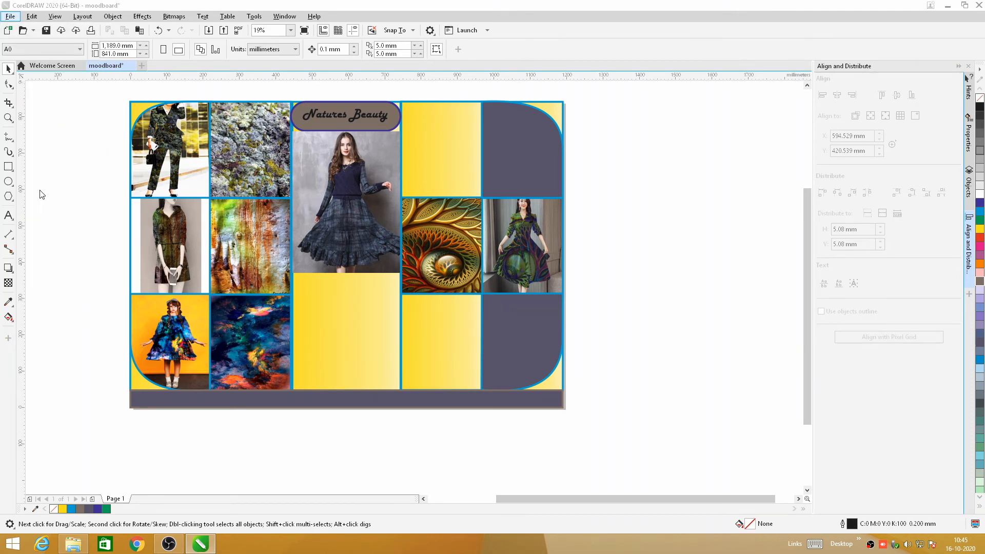
pyautogui.click(664, 120)
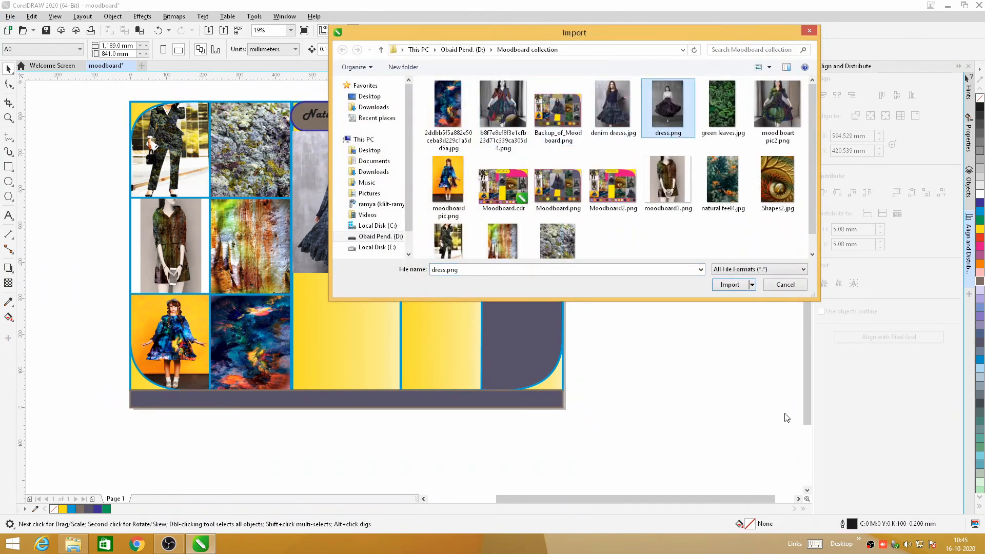
pyautogui.click(728, 285)
pyautogui.click(562, 256)
# Step: Scale the dress.png picture down to about 27.6% and place it just to the right of the moodboard
pyautogui.scroll(-1, 606, 248)
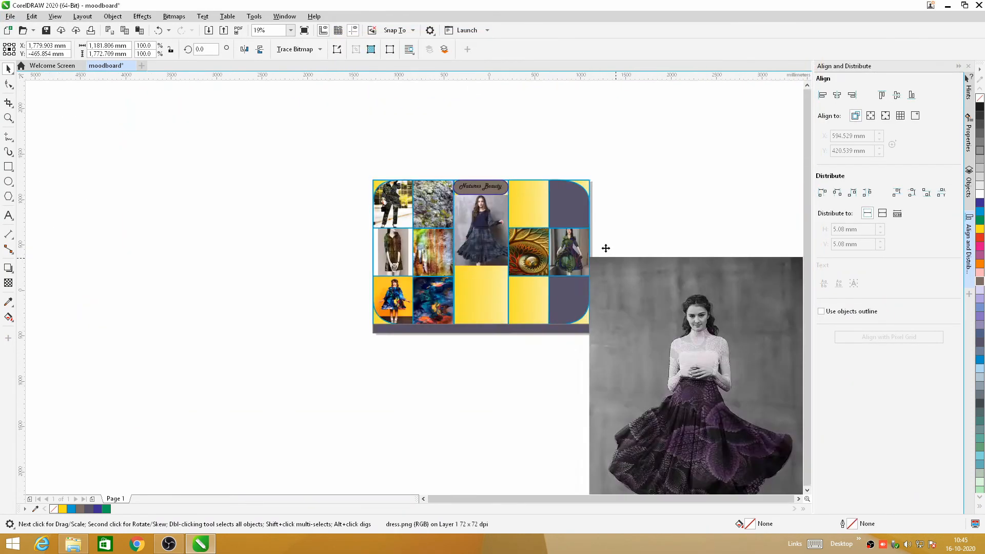
pyautogui.scroll(-1, 606, 249)
pyautogui.moveTo(707, 249); pyautogui.dragTo(662, 318)
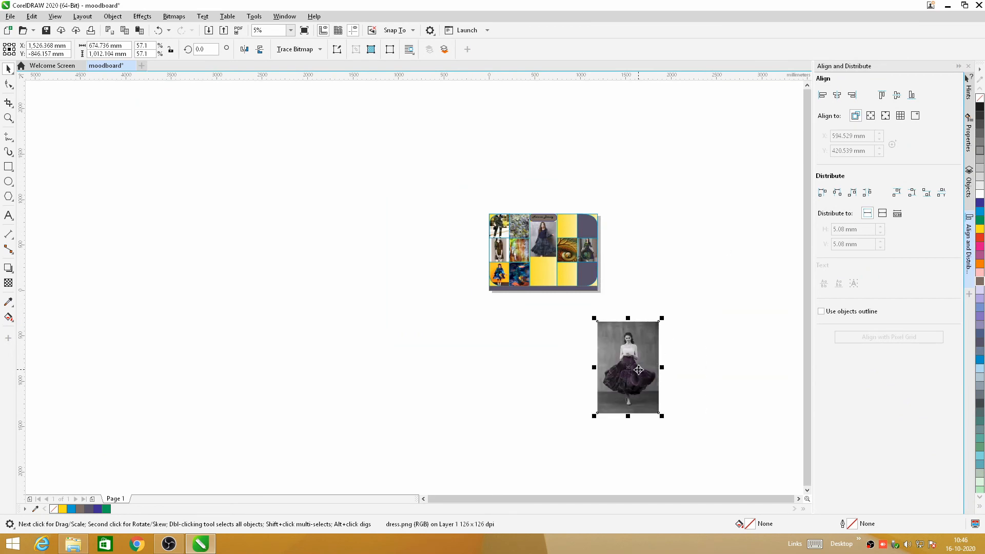
pyautogui.moveTo(639, 369); pyautogui.dragTo(642, 269)
pyautogui.scroll(3, 670, 236)
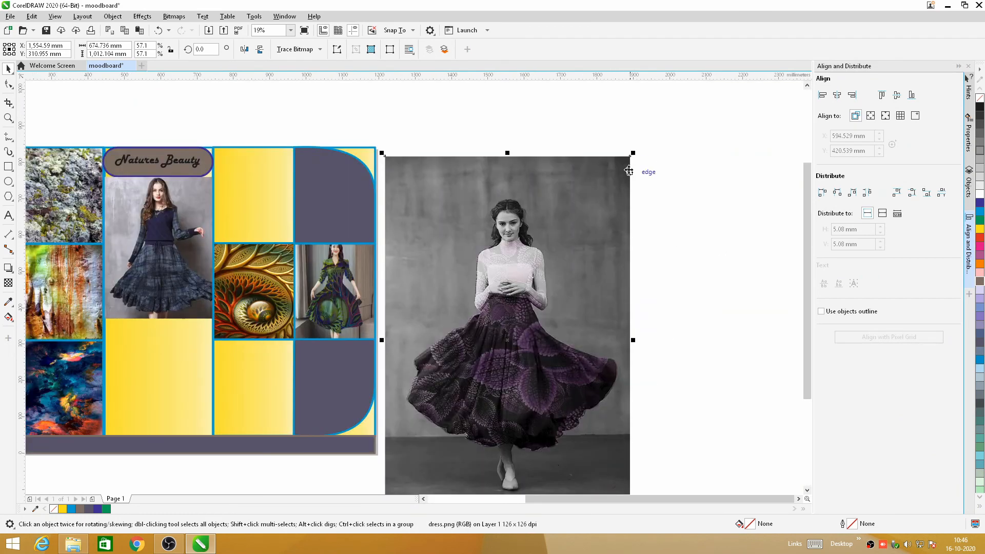
pyautogui.moveTo(633, 153); pyautogui.dragTo(504, 346)
pyautogui.moveTo(424, 415); pyautogui.dragTo(413, 264)
# Step: Import green leaves.jpg from the Moodboard collection folder at its original size and place it right of the dress.png picture
pyautogui.click(10, 16)
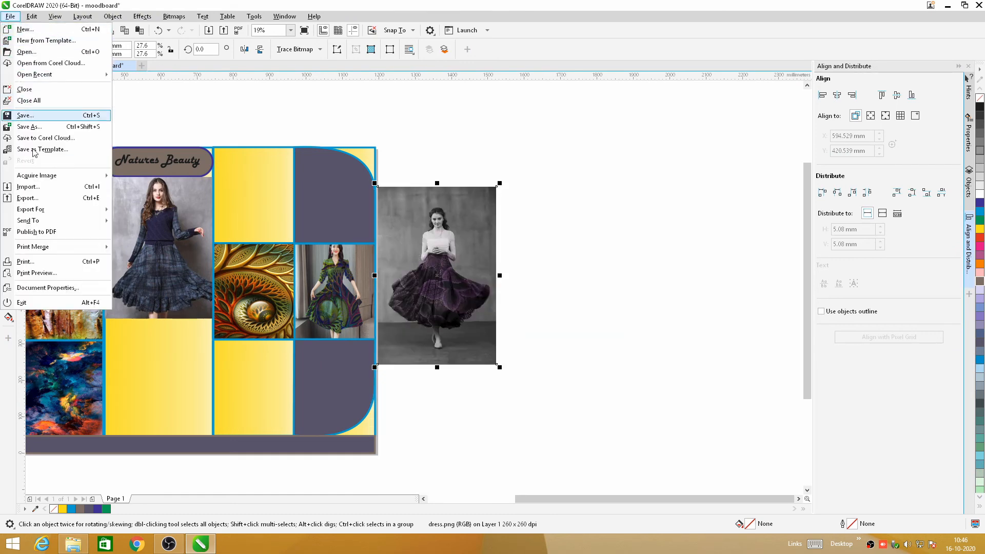
pyautogui.click(31, 187)
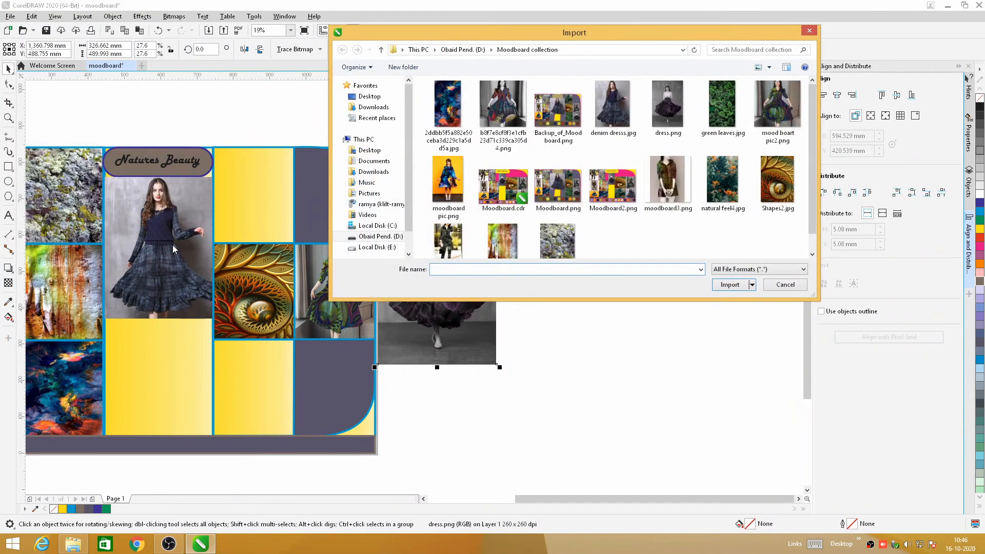
pyautogui.click(723, 108)
pyautogui.click(744, 285)
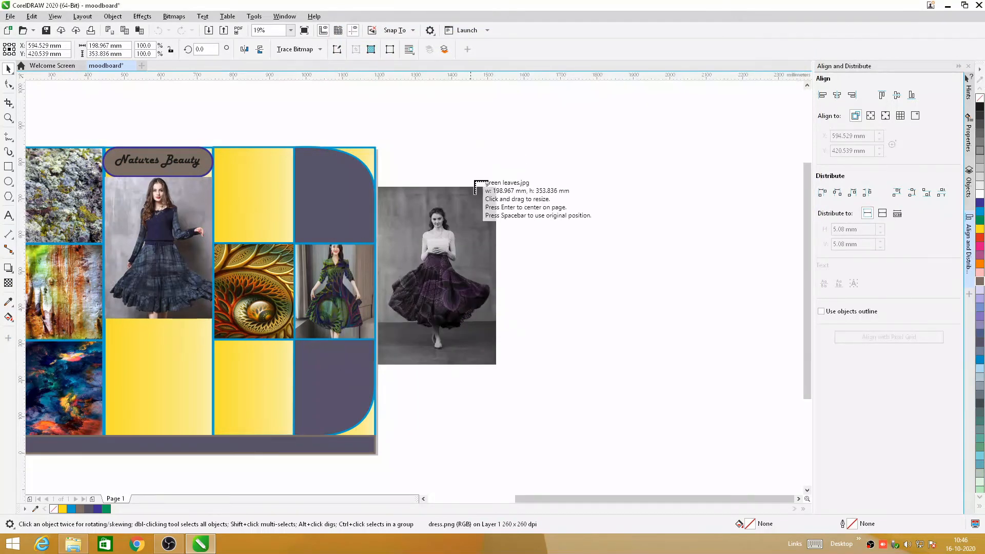
pyautogui.click(538, 200)
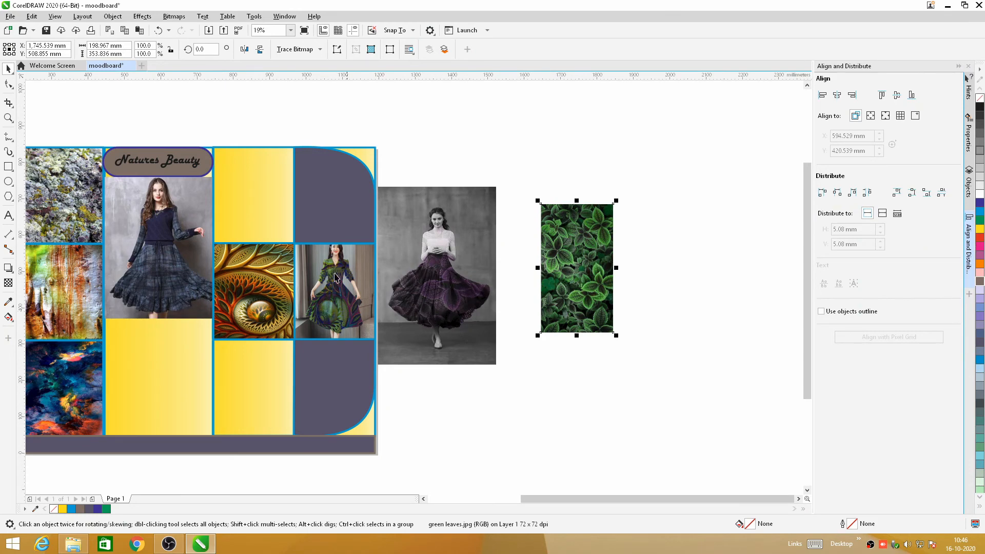
# Step: PowerClip the dress.png picture inside the dark rounded panel at the bottom of the fifth column
pyautogui.scroll(-1, 360, 135)
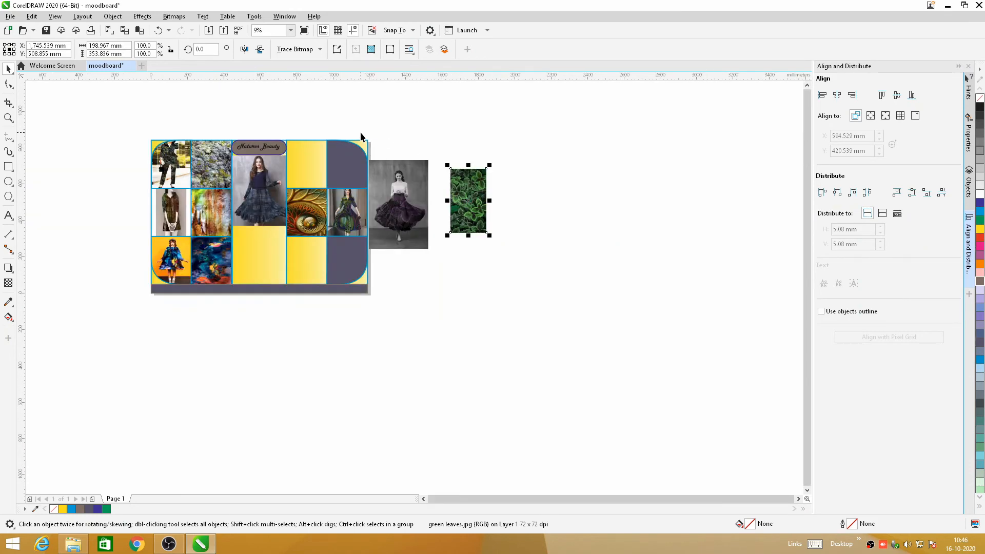
pyautogui.scroll(1, 282, 294)
pyautogui.scroll(-1, 394, 270)
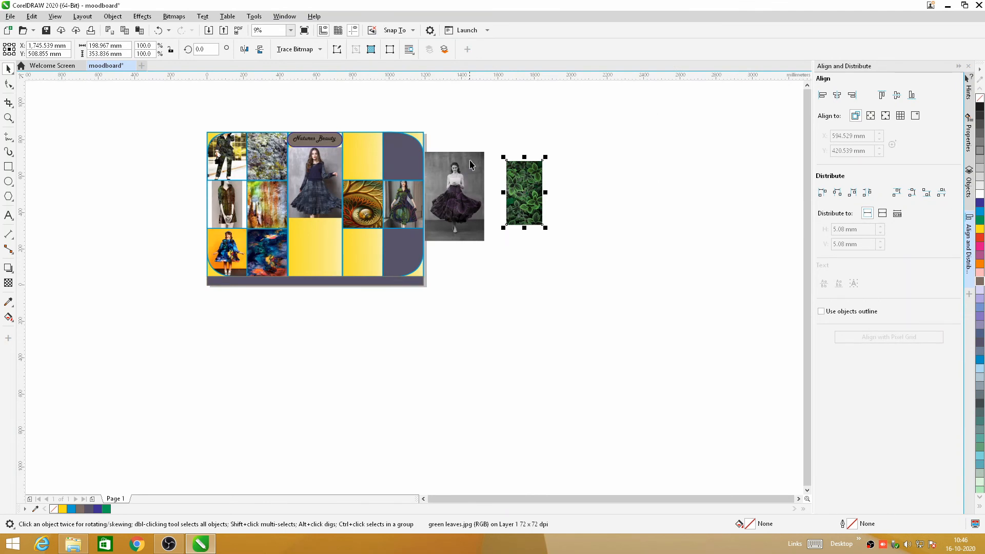
pyautogui.click(470, 164)
pyautogui.rightClick(453, 182)
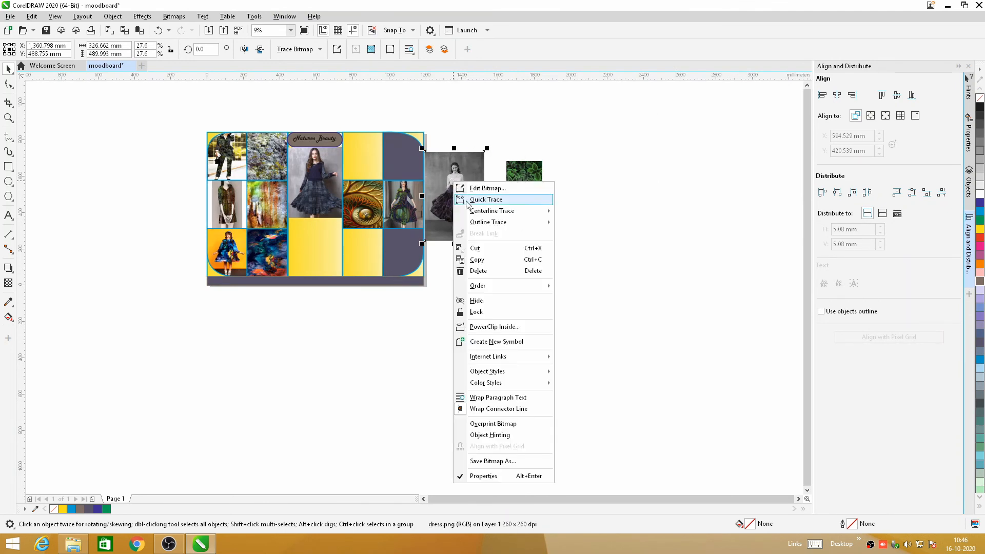
pyautogui.click(480, 328)
pyautogui.click(381, 247)
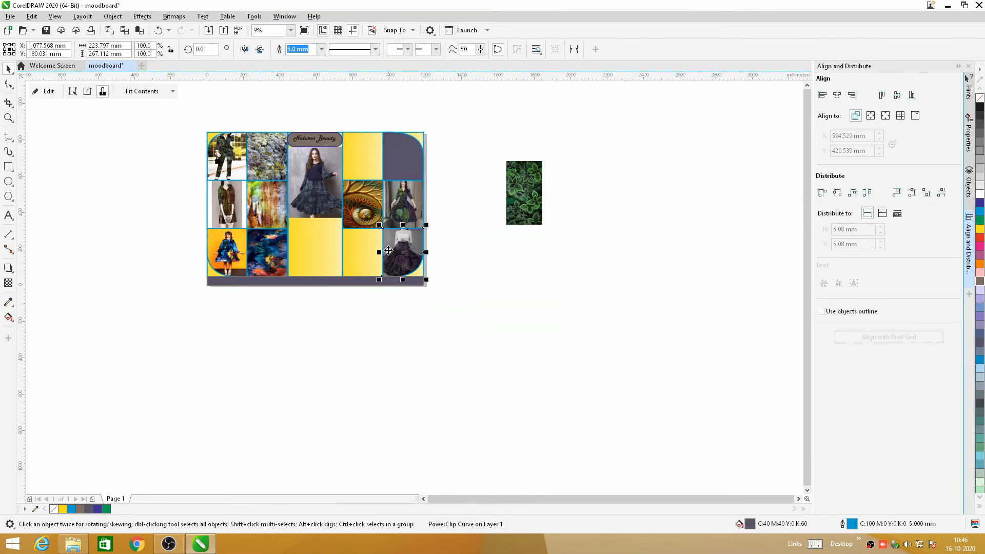
# Step: Edit the dress.png clip contents, reducing the picture's height to about 266 mm and narrowing it to the panel's width
pyautogui.scroll(1, 382, 249)
pyautogui.click(39, 91)
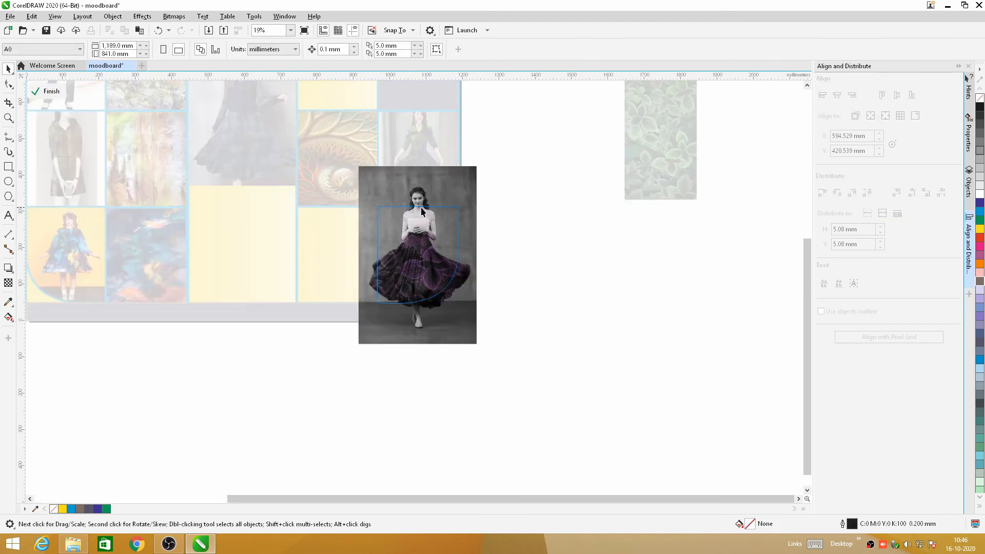
pyautogui.click(421, 208)
pyautogui.moveTo(417, 167); pyautogui.dragTo(416, 199)
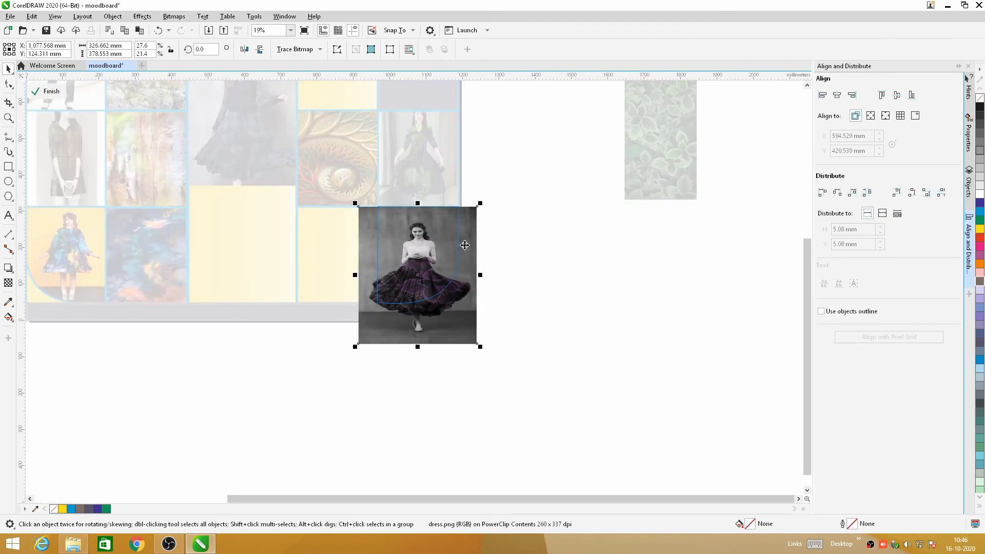
pyautogui.moveTo(479, 276); pyautogui.dragTo(459, 276)
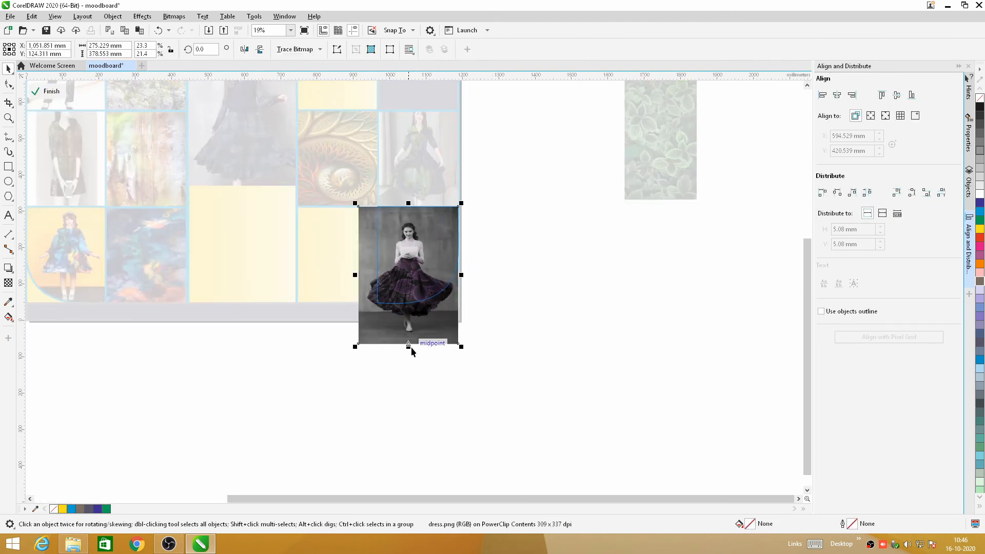
pyautogui.moveTo(408, 340); pyautogui.dragTo(409, 302)
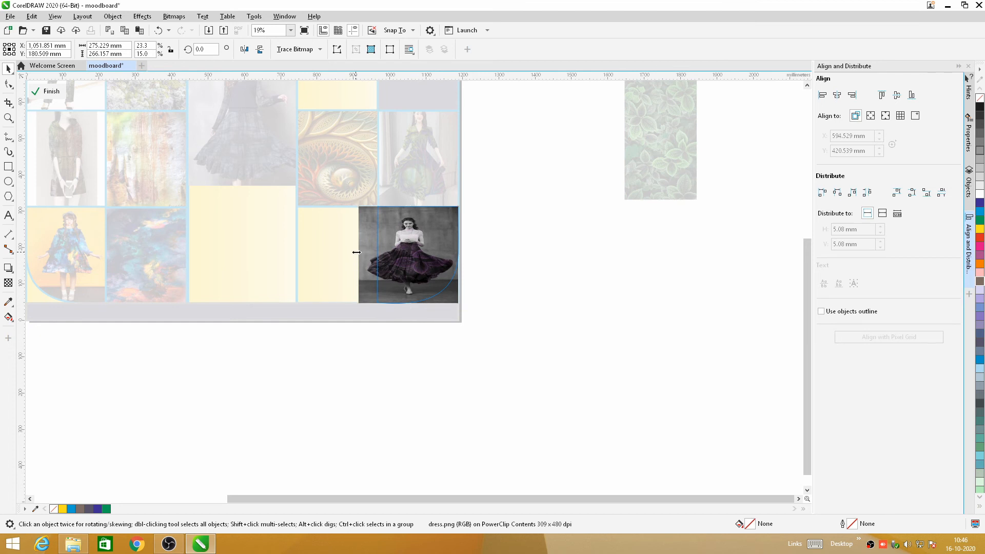
pyautogui.moveTo(356, 252); pyautogui.dragTo(377, 252)
pyautogui.click(49, 91)
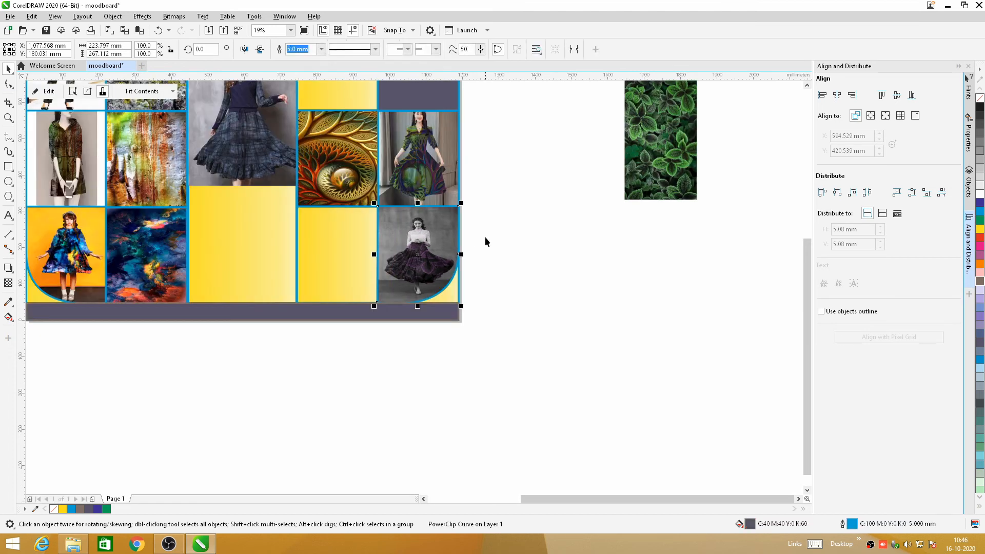
# Step: PowerClip the green leaves.jpg picture inside the bottom yellow cell of the fourth column
pyautogui.moveTo(653, 149); pyautogui.dragTo(655, 144)
pyautogui.rightClick(665, 144)
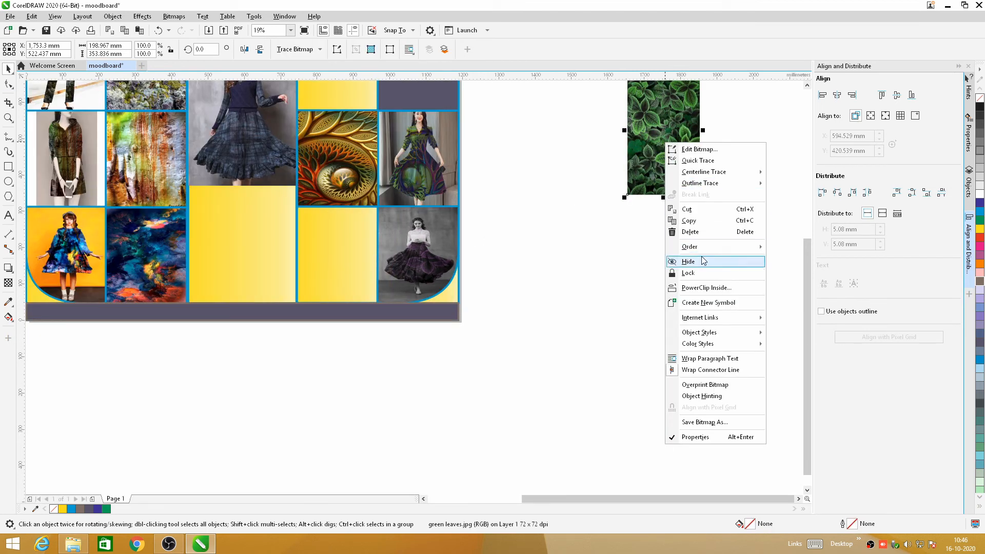
pyautogui.click(703, 287)
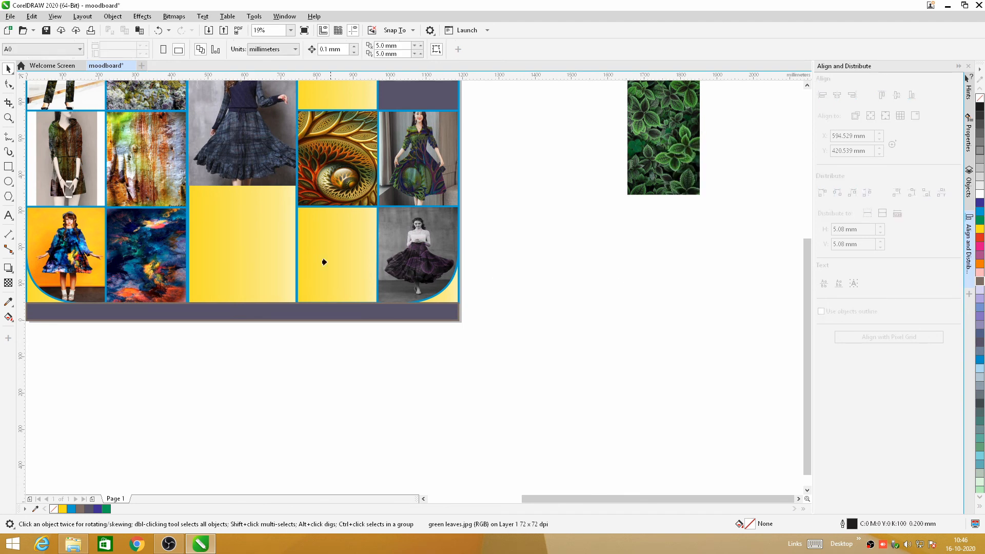
pyautogui.click(297, 246)
# Step: Edit the green leaves.jpg clip contents, widening the picture and reducing its height to match the cell's edges
pyautogui.click(49, 92)
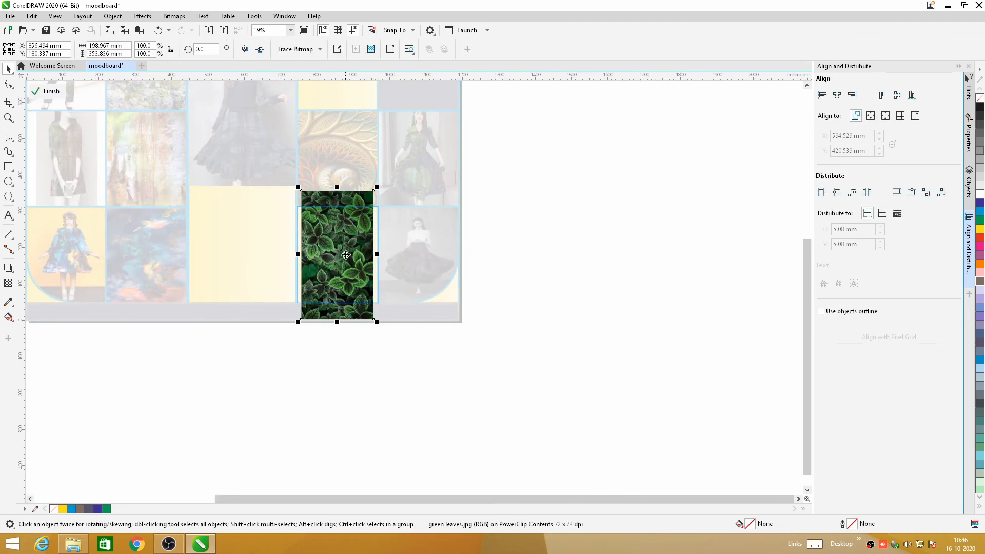
pyautogui.moveTo(338, 189); pyautogui.dragTo(337, 208)
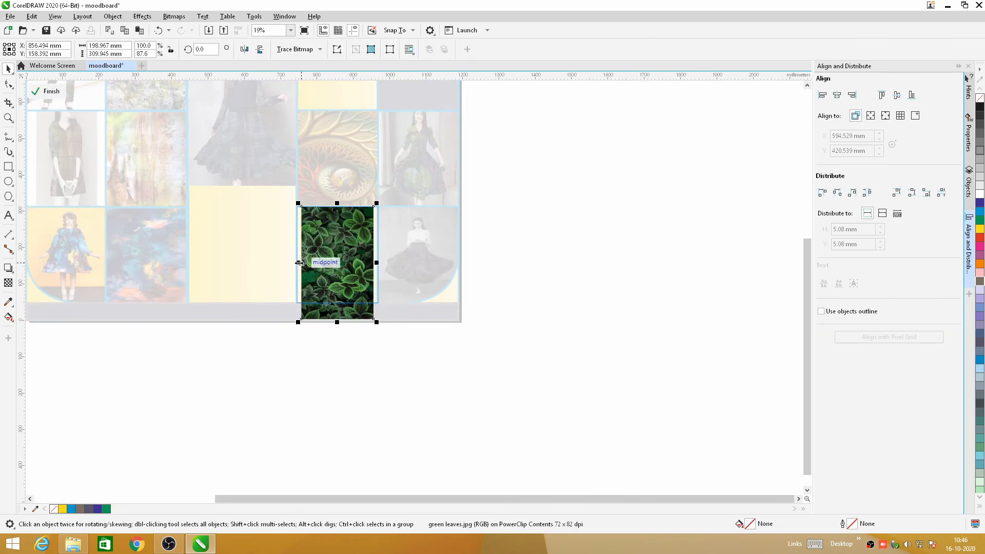
pyautogui.moveTo(298, 263); pyautogui.dragTo(295, 263)
pyautogui.moveTo(376, 263); pyautogui.dragTo(377, 296)
pyautogui.moveTo(337, 322); pyautogui.dragTo(337, 304)
pyautogui.click(51, 92)
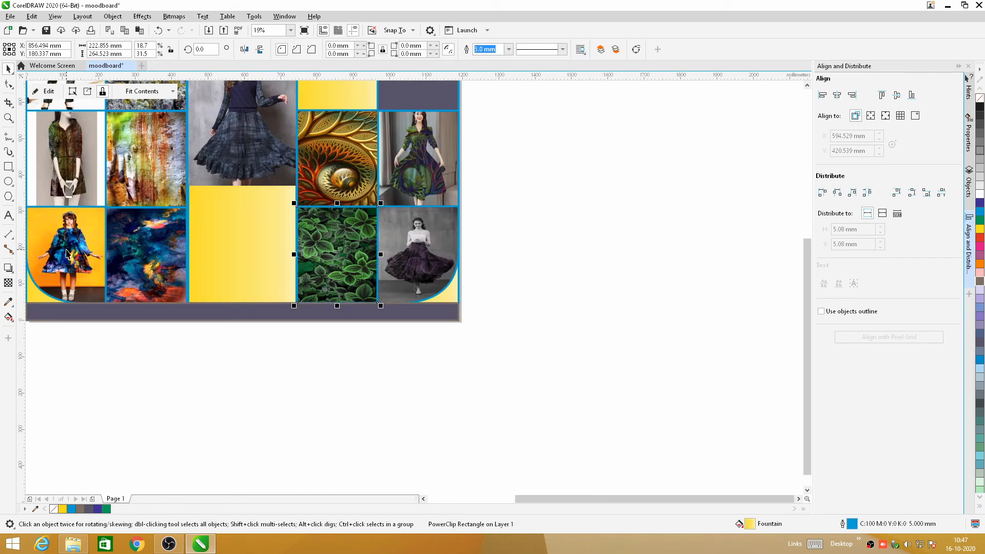
# Step: Import natural feel4.jpg from the Moodboard collection folder at its original size and move it to the right of the moodboard
pyautogui.click(225, 225)
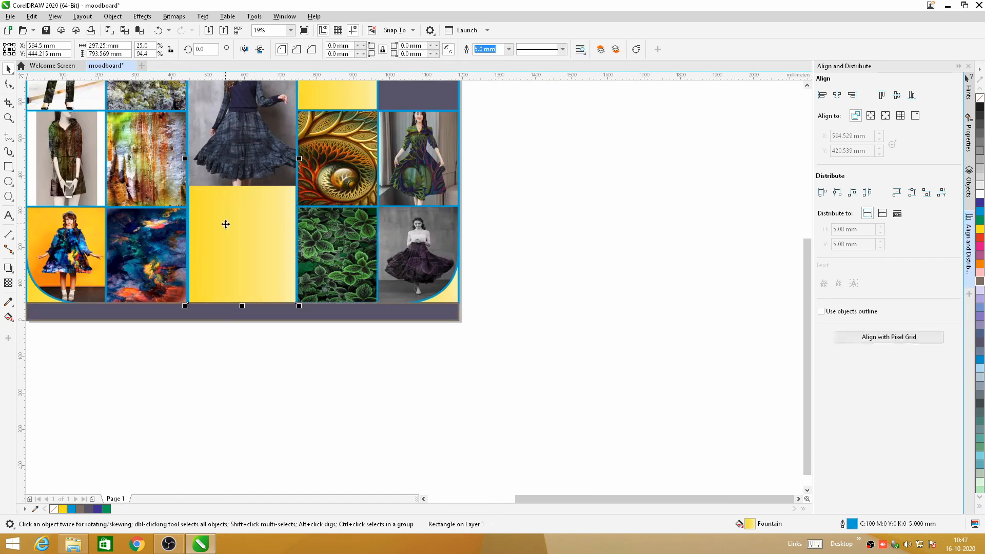
pyautogui.scroll(1, 303, 320)
pyautogui.scroll(-2, 302, 320)
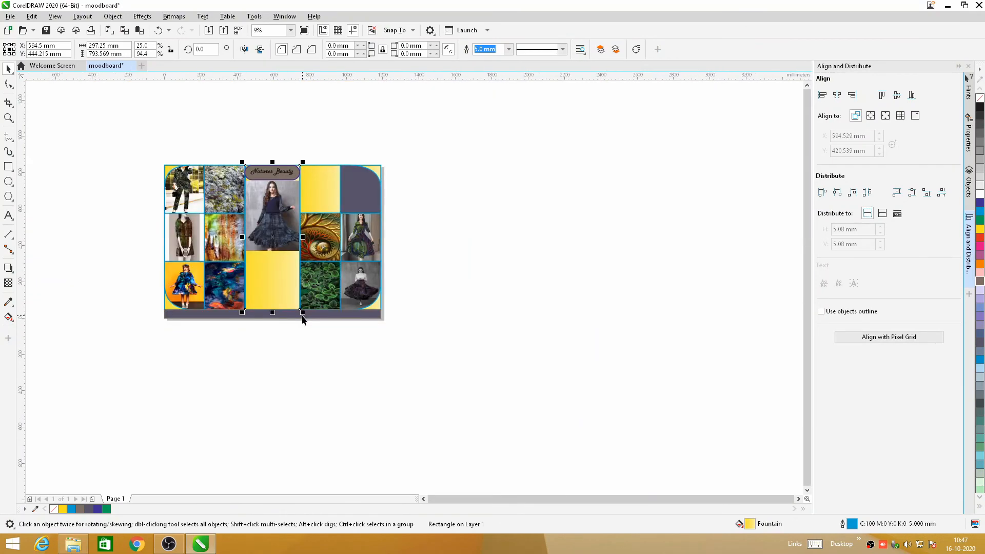
pyautogui.click(9, 16)
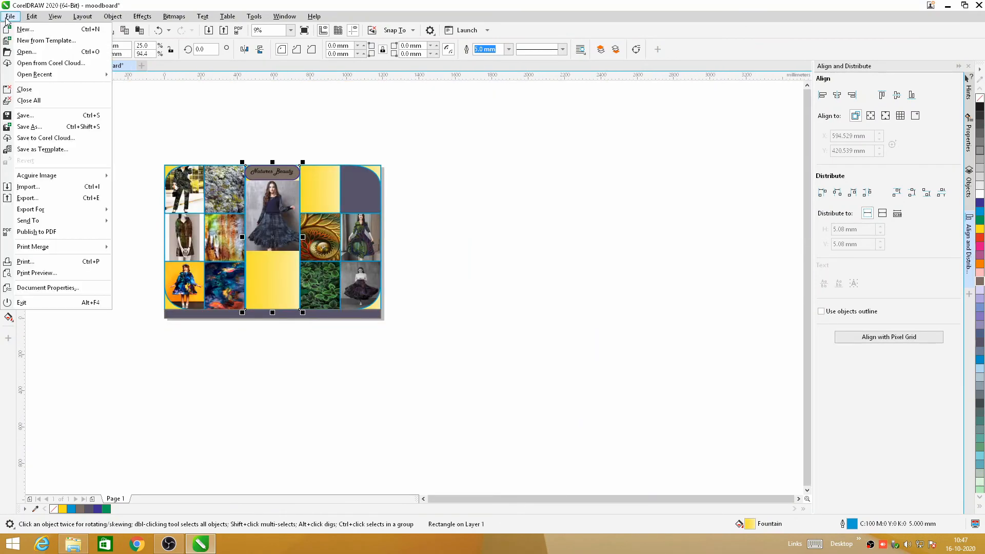
pyautogui.click(27, 187)
pyautogui.click(722, 183)
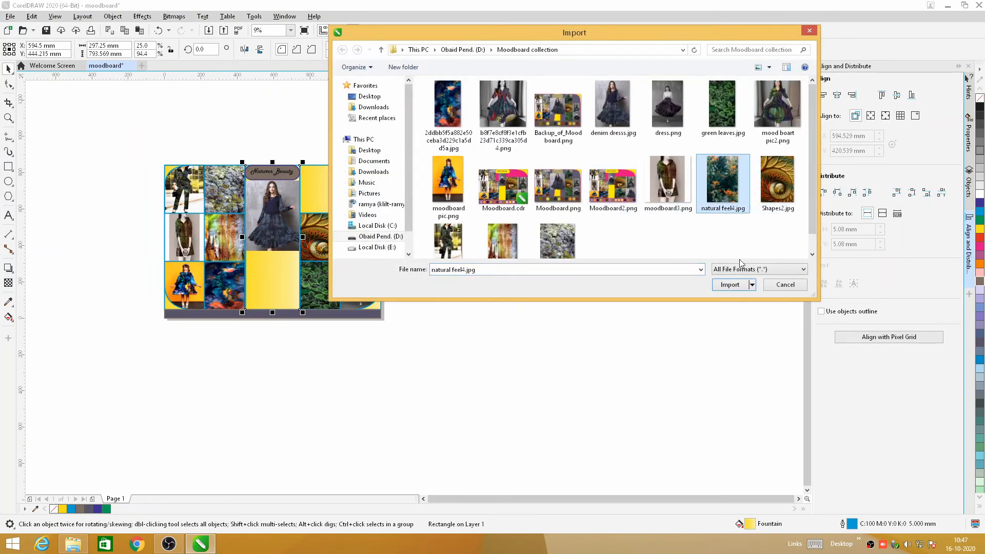
pyautogui.click(739, 284)
pyautogui.click(205, 173)
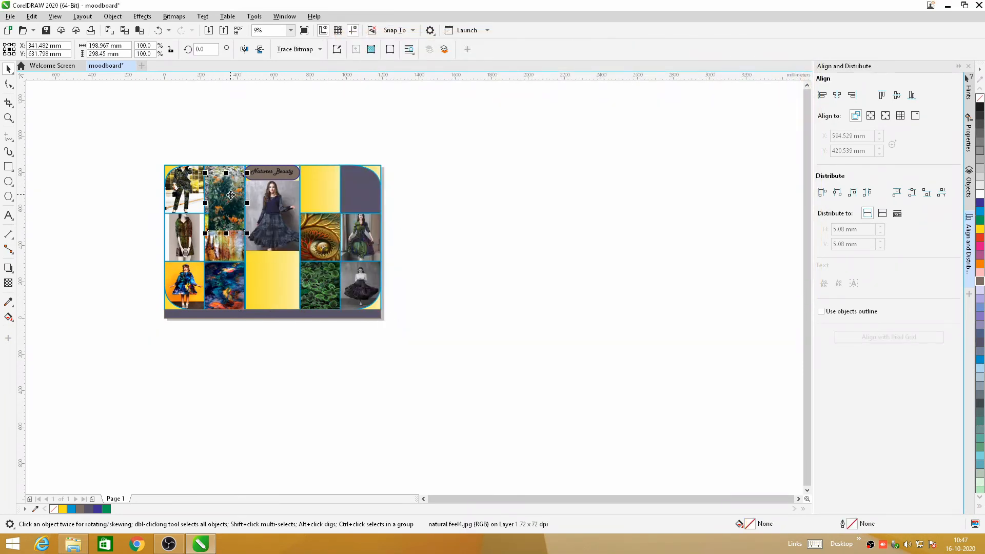
pyautogui.scroll(2, 231, 195)
pyautogui.moveTo(231, 195); pyautogui.dragTo(633, 210)
pyautogui.rightClick(632, 210)
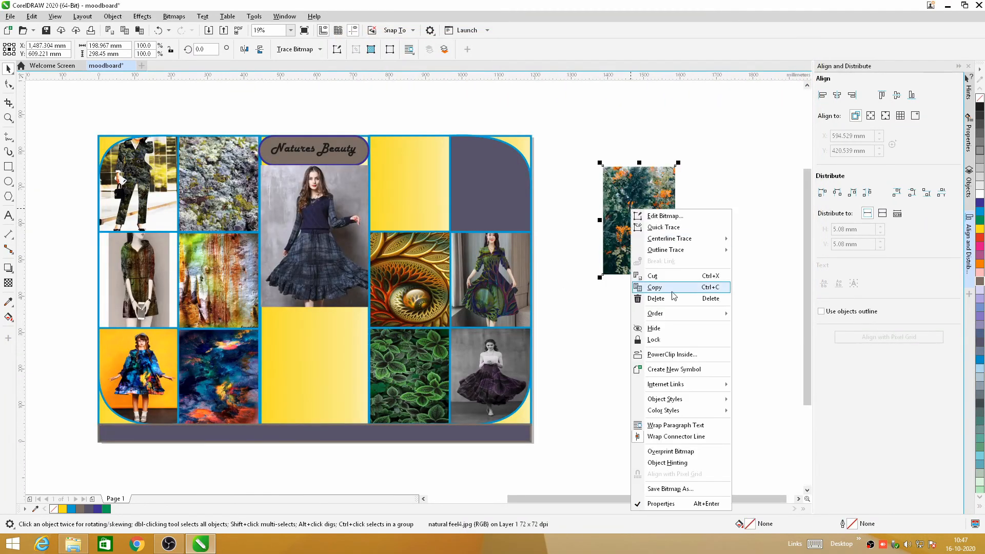
pyautogui.click(671, 354)
pyautogui.click(364, 189)
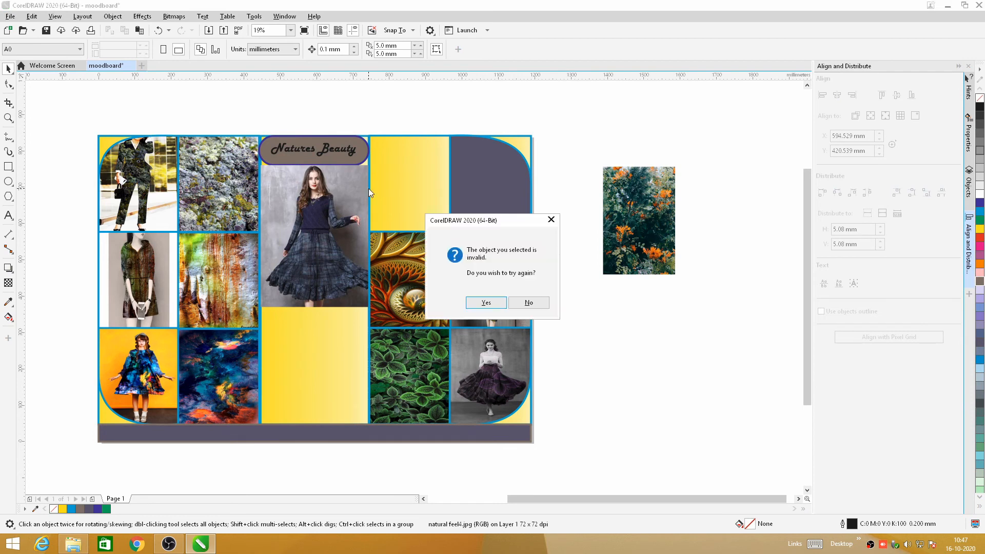
pyautogui.click(490, 303)
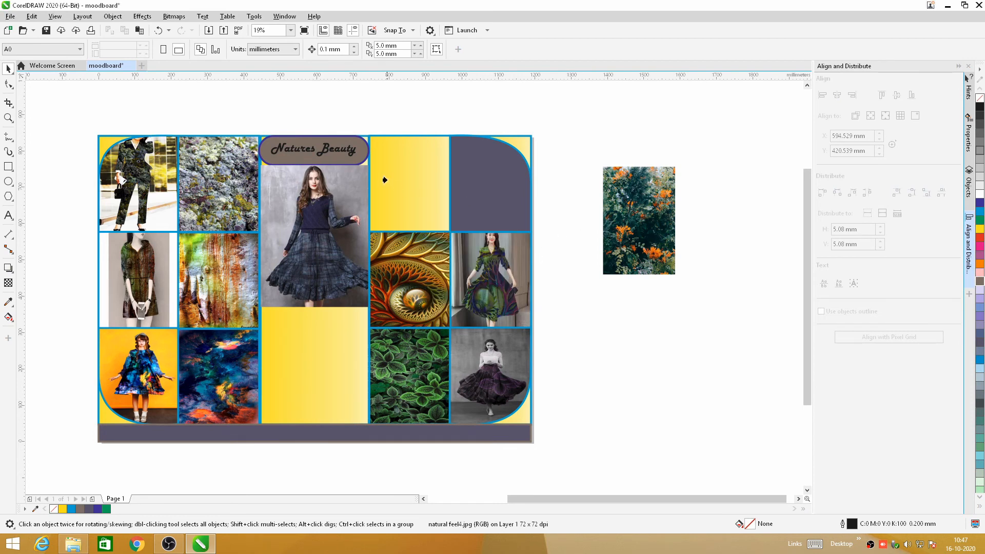
pyautogui.click(550, 195)
pyautogui.click(528, 302)
# Step: PowerClip the natural feel4.jpg picture inside the top yellow cell of the fourth column
pyautogui.rightClick(646, 211)
pyautogui.click(672, 355)
pyautogui.click(366, 185)
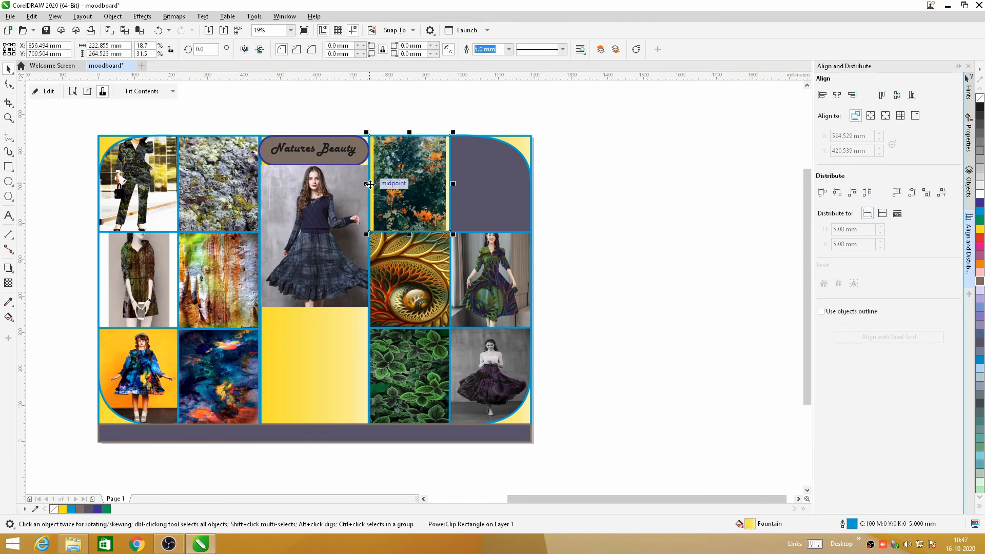
# Step: Edit the natural feel4.jpg clip contents, resizing the picture to about 223 by 264 mm to match the cell
pyautogui.click(58, 96)
pyautogui.moveTo(407, 181); pyautogui.dragTo(408, 181)
pyautogui.moveTo(411, 127); pyautogui.dragTo(411, 134)
pyautogui.moveTo(372, 187); pyautogui.dragTo(367, 187)
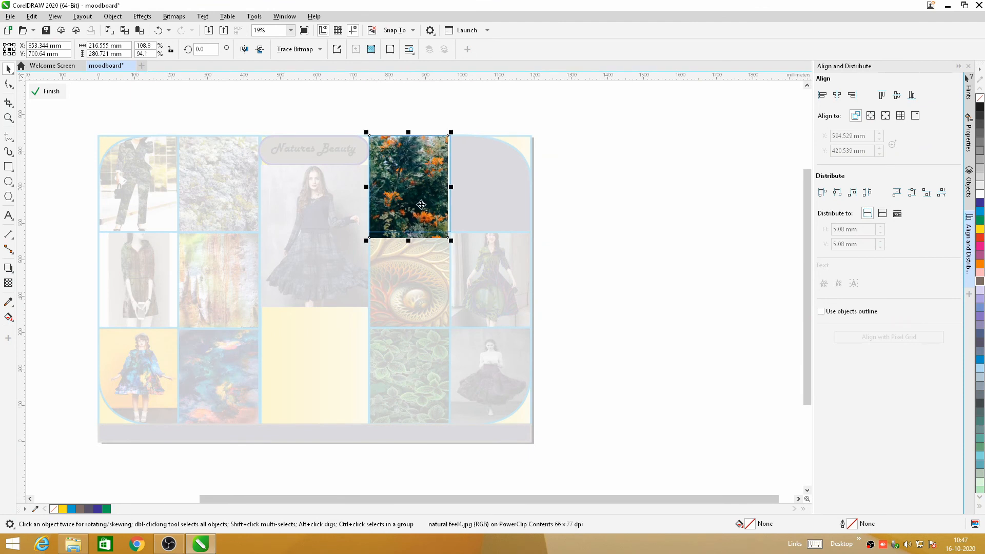
pyautogui.moveTo(450, 187); pyautogui.dragTo(452, 184)
pyautogui.moveTo(410, 240); pyautogui.dragTo(410, 234)
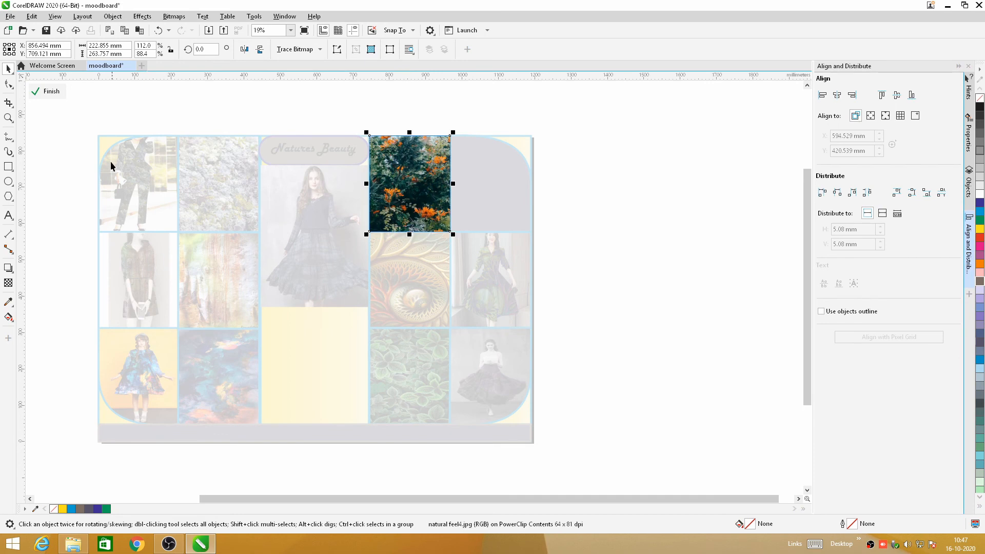
pyautogui.click(51, 92)
pyautogui.click(278, 110)
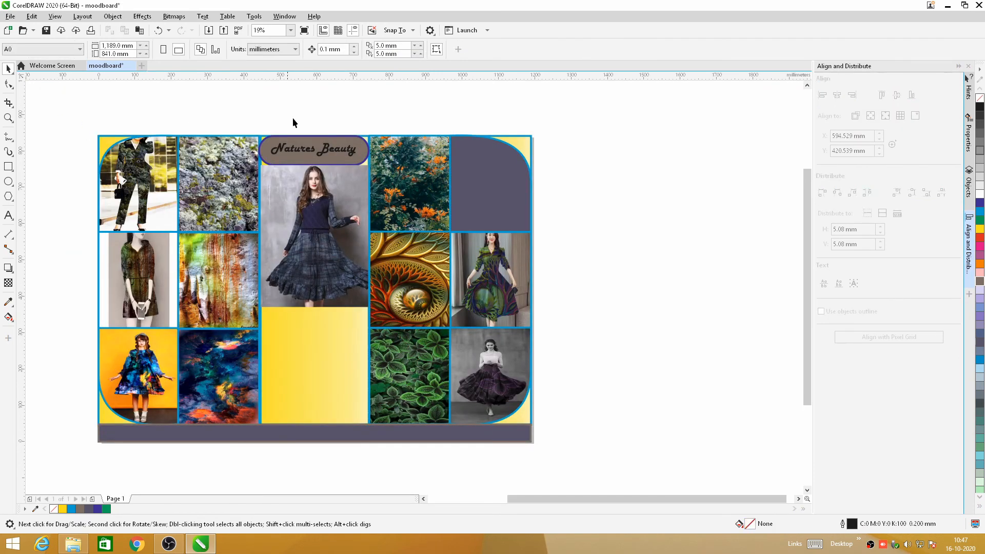
pyautogui.scroll(-2, 507, 157)
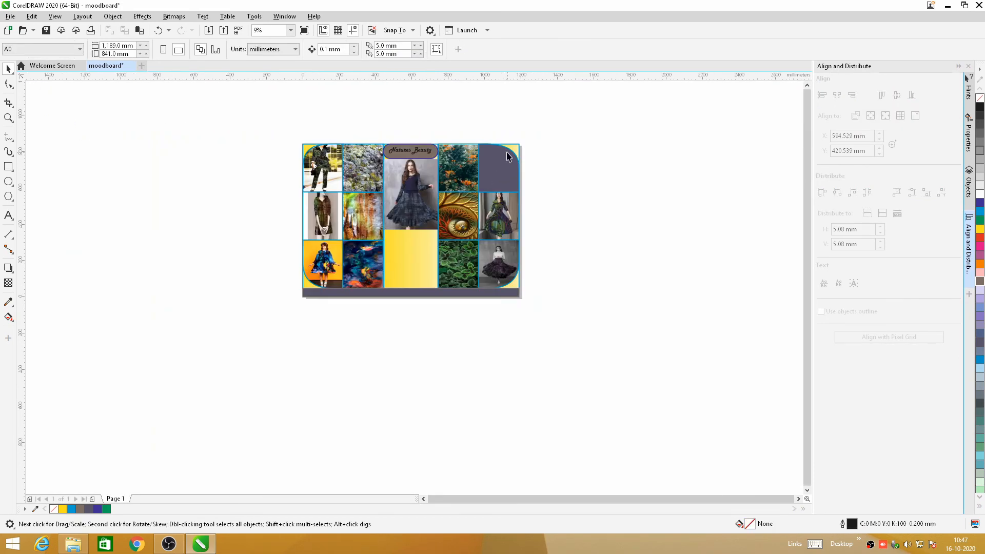
pyautogui.scroll(2, 429, 114)
pyautogui.scroll(-2, 429, 112)
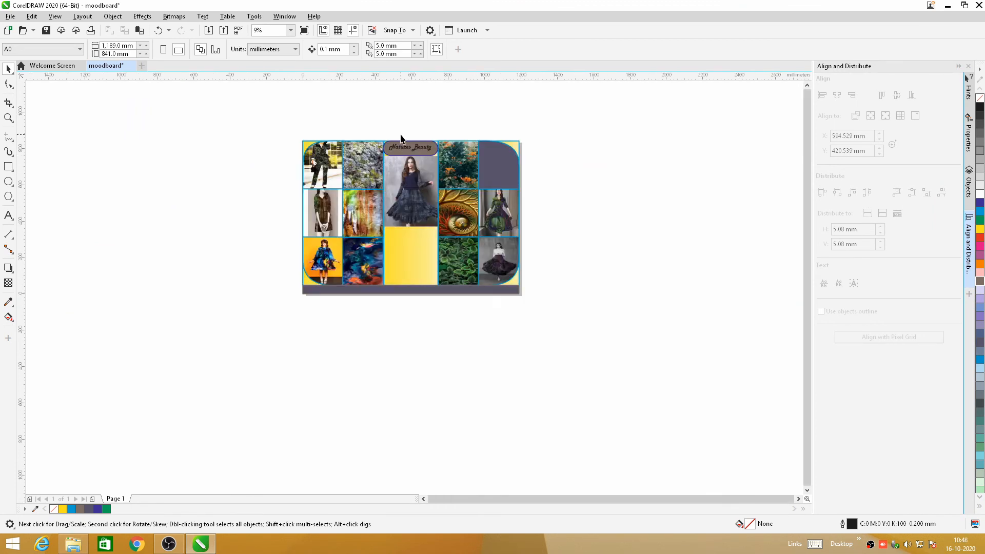
pyautogui.scroll(2, 402, 139)
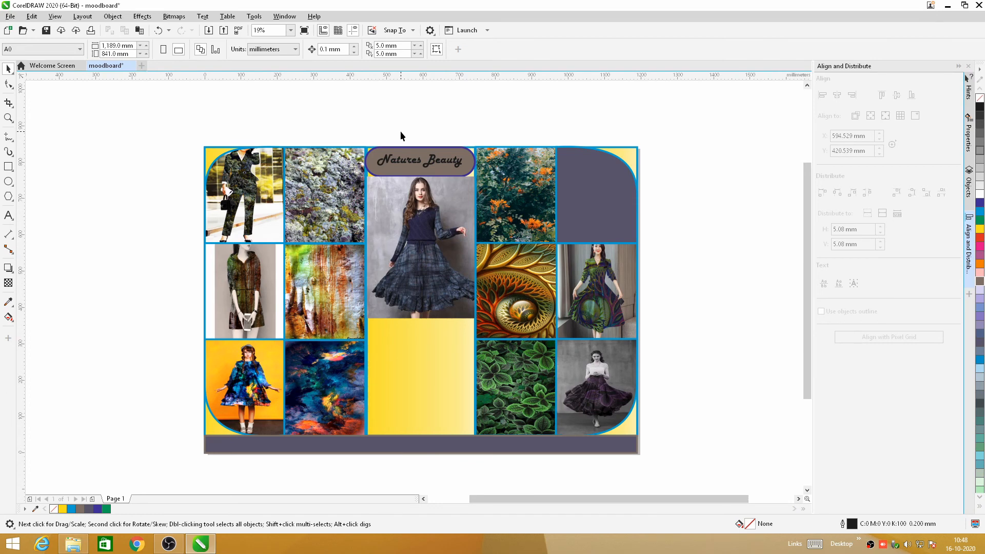
pyautogui.scroll(-2, 401, 131)
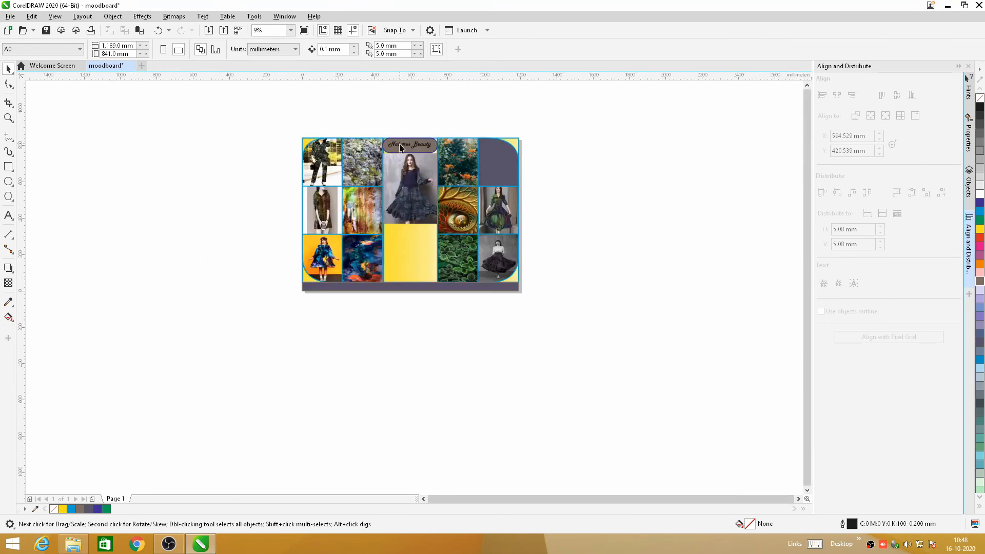
pyautogui.scroll(2, 405, 173)
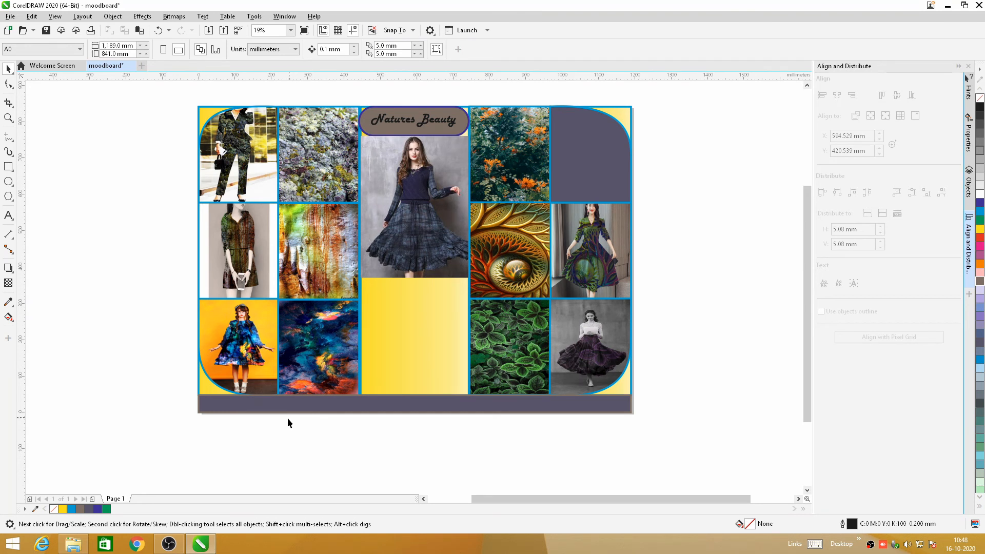
# Step: Draw a circle about 28 mm in diameter at the left end of the dark strip below the grid
pyautogui.click(9, 302)
pyautogui.click(8, 182)
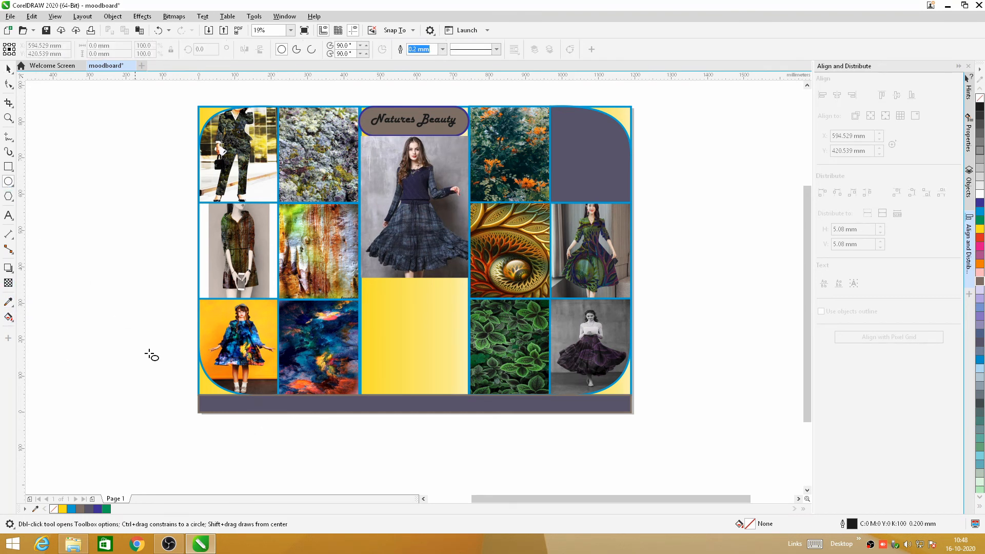
pyautogui.scroll(5, 228, 410)
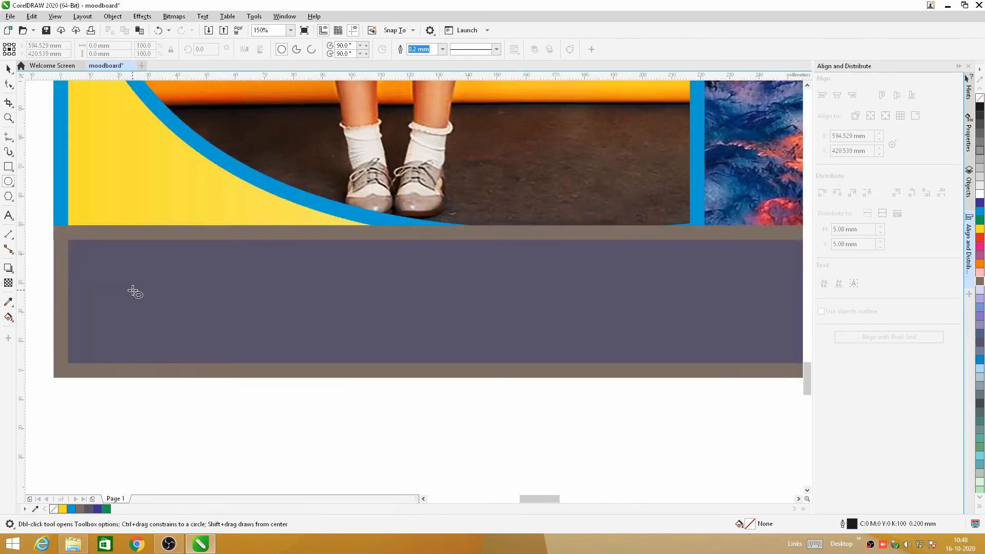
pyautogui.moveTo(116, 272)
pyautogui.mouseDown()
pyautogui.moveTo(197, 321)
pyautogui.moveTo(142, 300)
pyautogui.mouseUp()
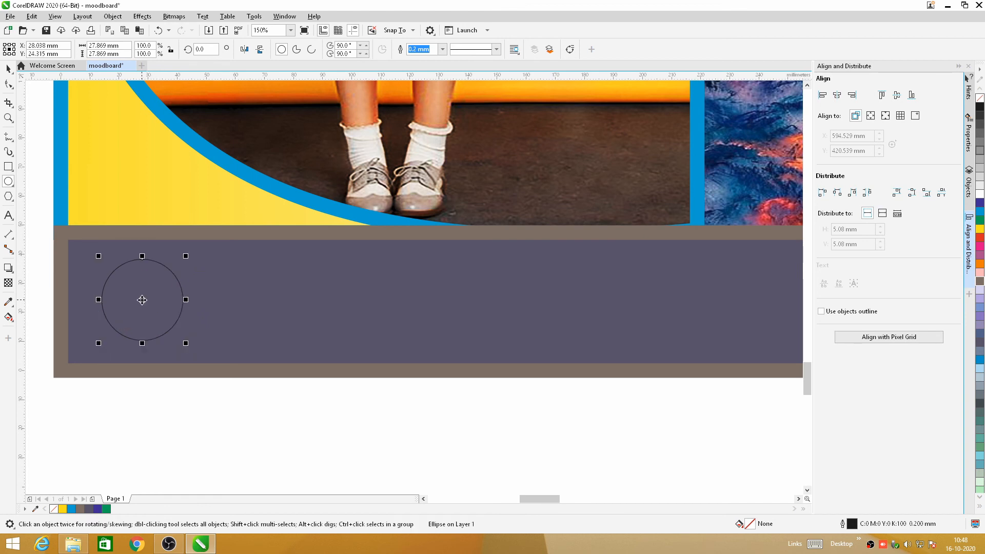
# Step: Give the circle a 3.0 mm outline in blue-violet (C:100 M:100 Y:0 K:0) and shift it about 4 mm to the left
pyautogui.click(443, 50)
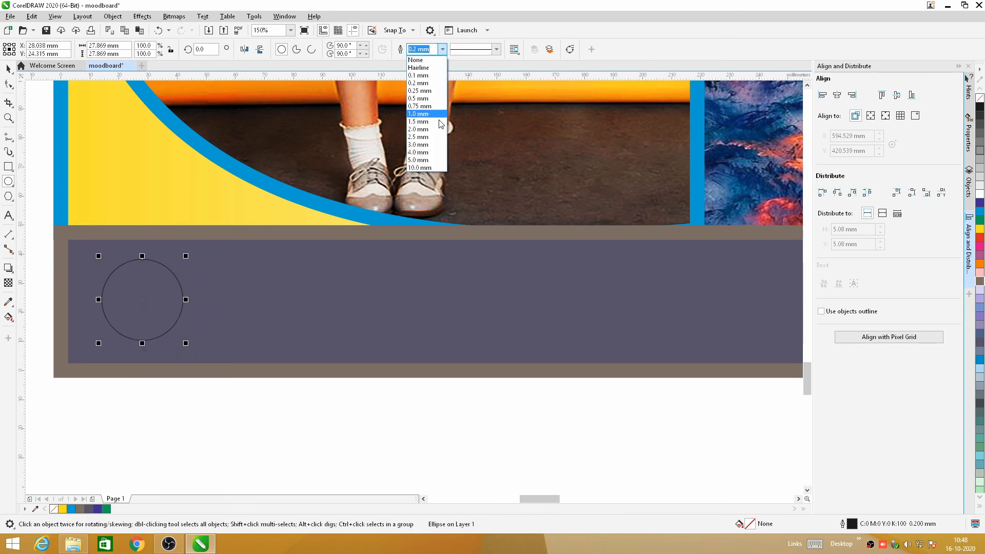
pyautogui.click(426, 161)
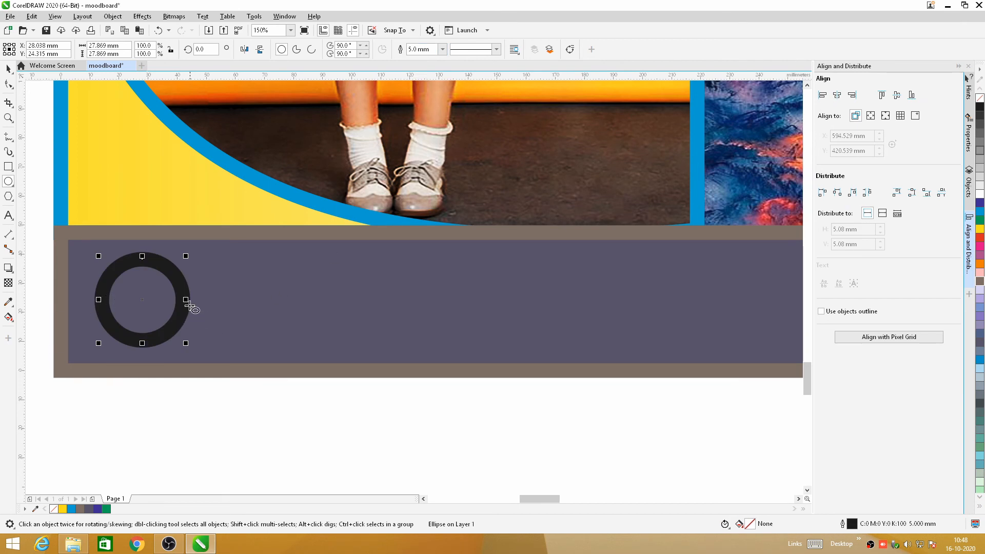
pyautogui.click(442, 49)
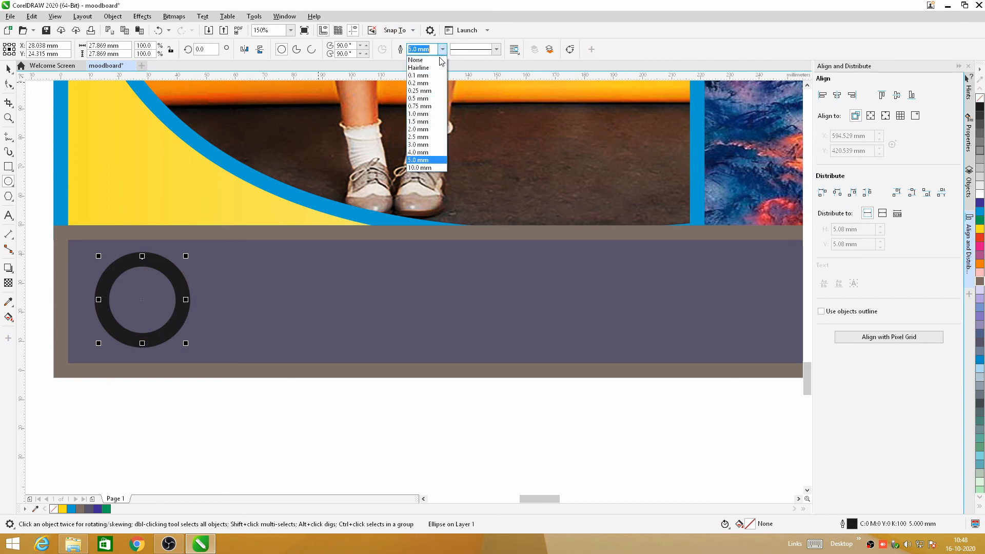
pyautogui.click(419, 148)
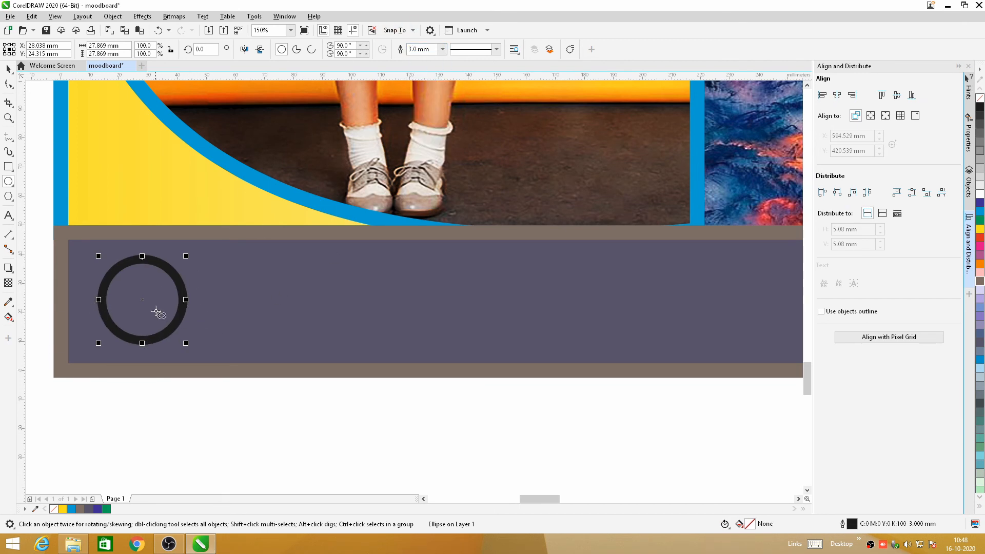
pyautogui.rightClick(980, 204)
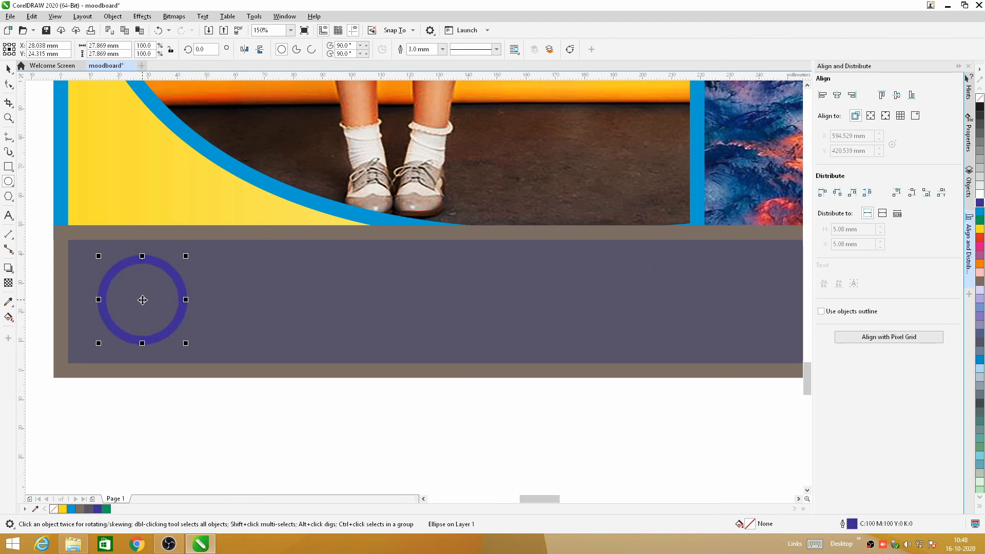
pyautogui.moveTo(142, 300); pyautogui.dragTo(131, 301)
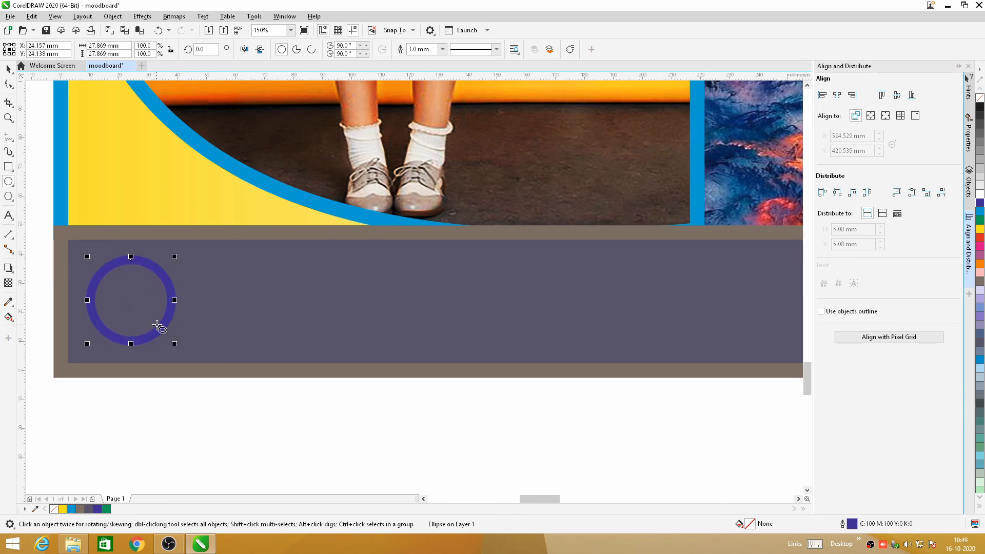
# Step: Copy the circle about 31 mm to the right and repeat the duplication until the row spans the whole dark strip
pyautogui.click(8, 69)
pyautogui.moveTo(135, 314); pyautogui.dragTo(221, 303)
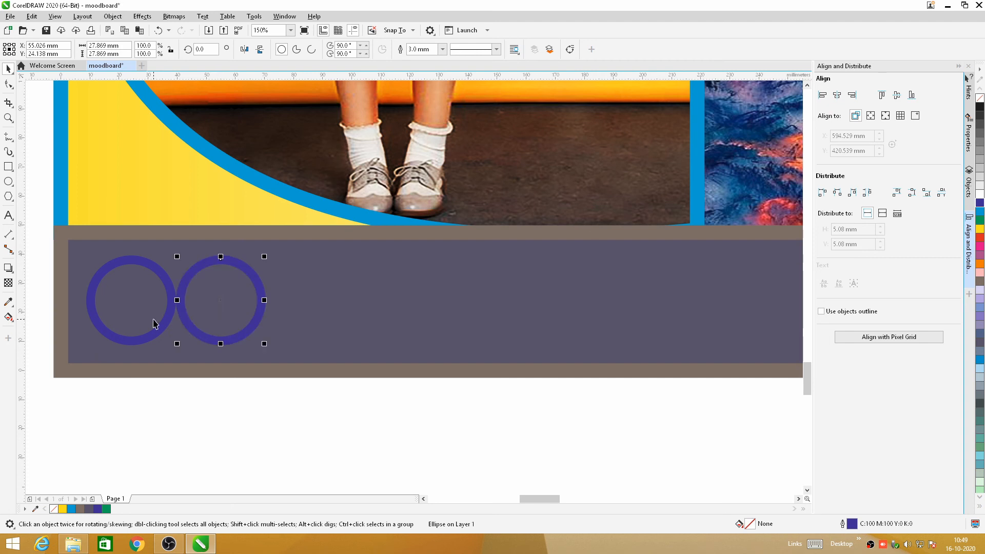
pyautogui.hotkey('ctrl', 'r')
pyautogui.hotkey('ctrl', 'r')
pyautogui.hotkey('ctrl', 'r')
pyautogui.hotkey('ctrl', 'r')
pyautogui.hotkey('ctrl', 'r')
pyautogui.hotkey('ctrl', 'r')
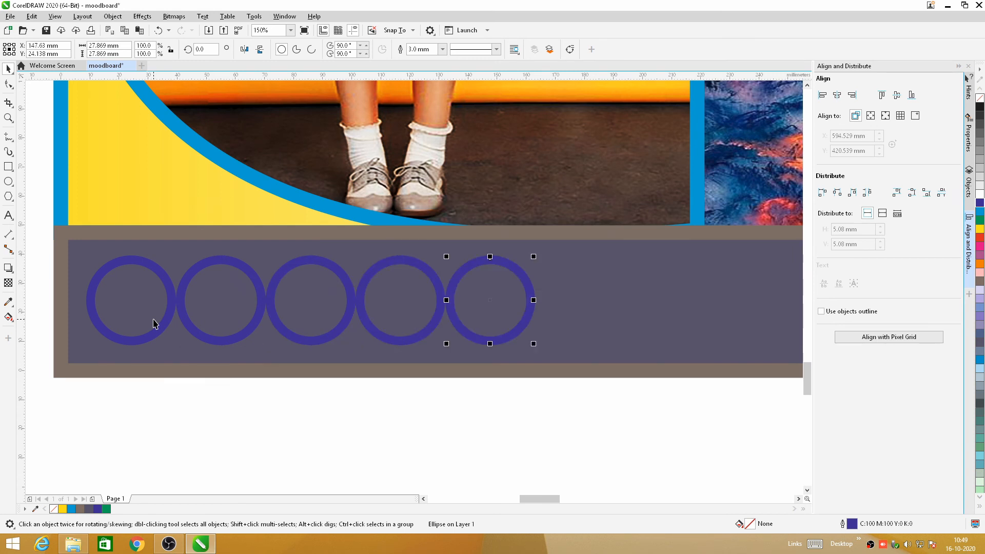
pyautogui.scroll(-3, 154, 323)
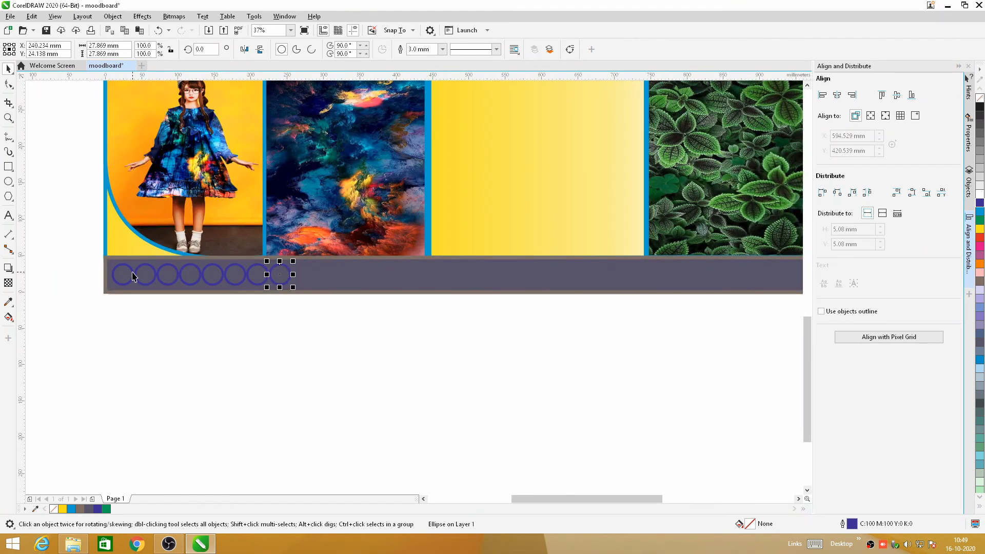
pyautogui.hotkey('ctrl', 'r')
pyautogui.hotkey('ctrl', 'r')
pyautogui.hotkey('ctrl', 'r')
pyautogui.hotkey('ctrl', 'r')
pyautogui.hotkey('ctrl', 'r')
pyautogui.hotkey('ctrl', 'r')
pyautogui.hotkey('ctrl', 'r')
pyautogui.hotkey('ctrl', 'r')
pyautogui.hotkey('ctrl', 'r')
pyautogui.hotkey('ctrl', 'r')
pyautogui.hotkey('ctrl', 'r')
pyautogui.hotkey('ctrl', 'r')
pyautogui.hotkey('ctrl', 'r')
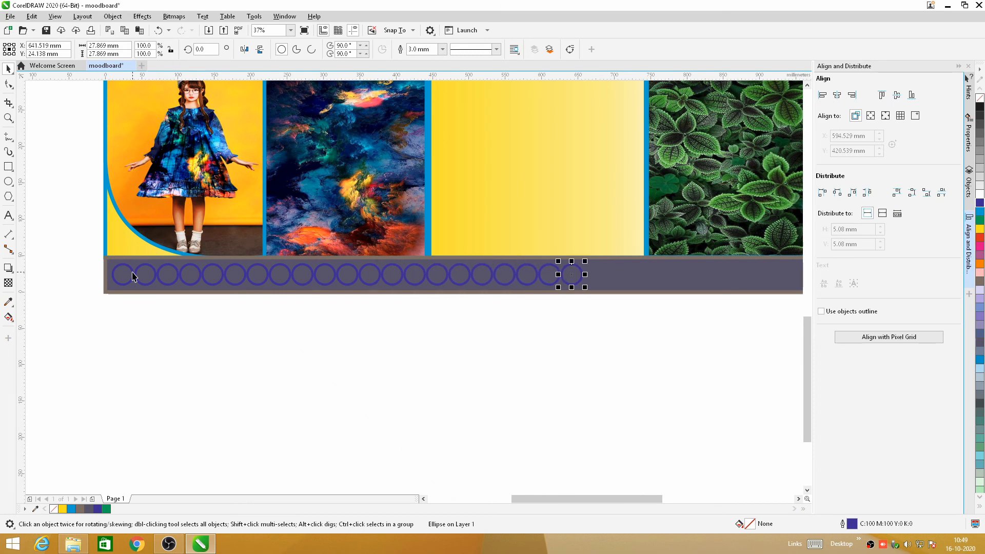
pyautogui.hotkey('ctrl', 'r')
pyautogui.hotkey('ctrl', 'r')
pyautogui.hotkey('ctrl', 'r')
pyautogui.hotkey('ctrl', 'r')
pyautogui.hotkey('ctrl', 'r')
pyautogui.hotkey('ctrl', 'r')
pyautogui.hotkey('ctrl', 'r')
pyautogui.hotkey('ctrl', 'r')
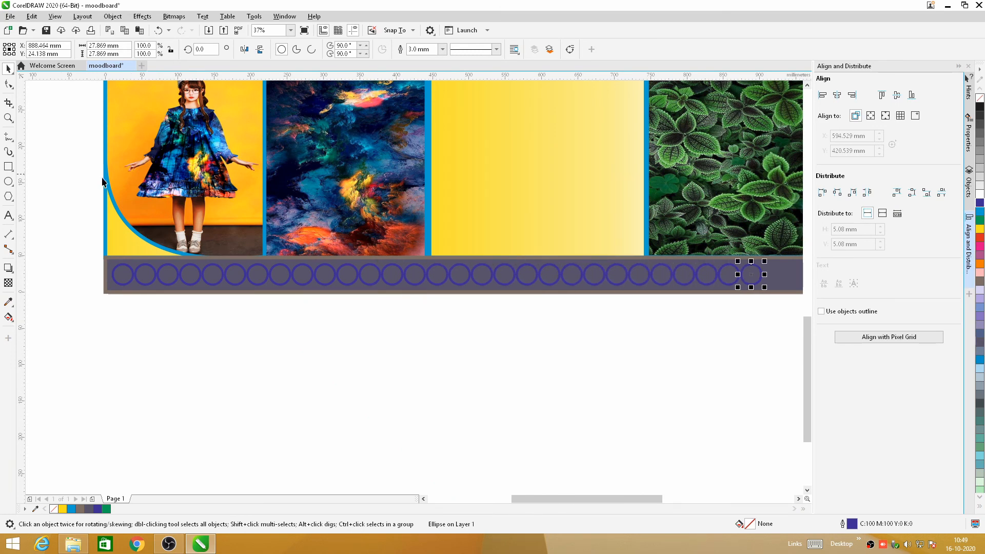
pyautogui.scroll(-1, 149, 239)
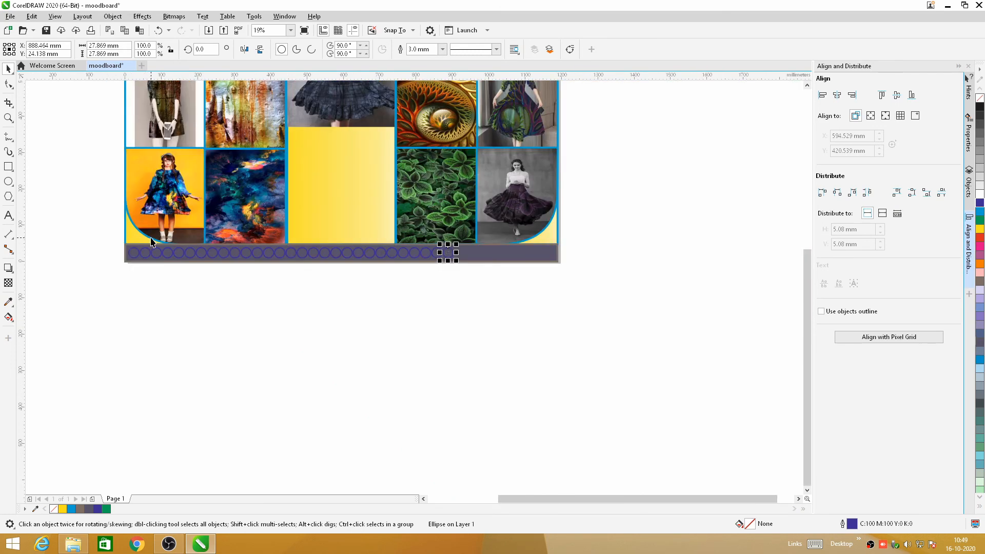
pyautogui.hotkey('ctrl', 'r')
pyautogui.hotkey('ctrl', 'r')
pyautogui.hotkey('ctrl', 'r')
pyautogui.hotkey('ctrl', 'r')
pyautogui.hotkey('ctrl', 'r')
pyautogui.hotkey('ctrl', 'r')
pyautogui.hotkey('ctrl', 'r')
pyautogui.hotkey('ctrl', 'r')
pyautogui.hotkey('ctrl', 'r')
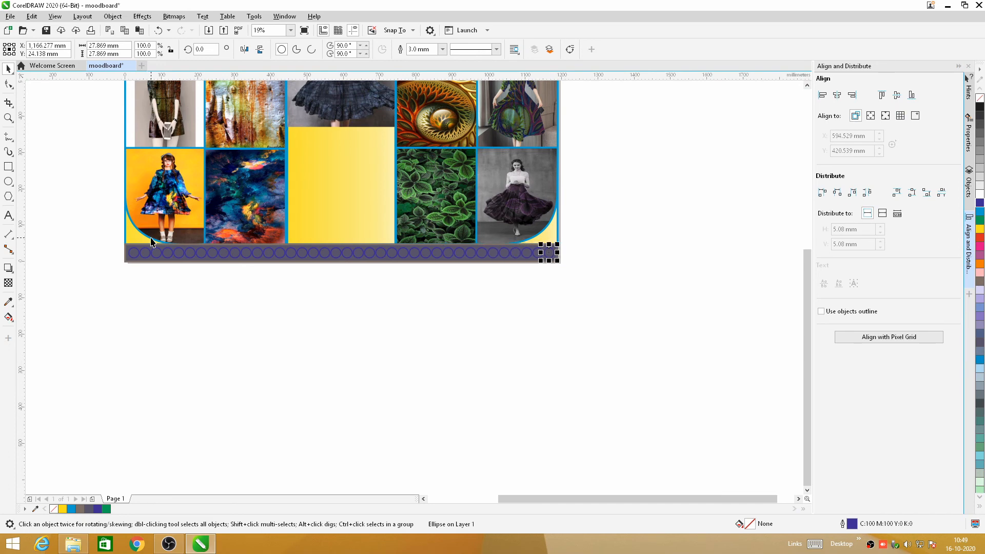
pyautogui.click(193, 345)
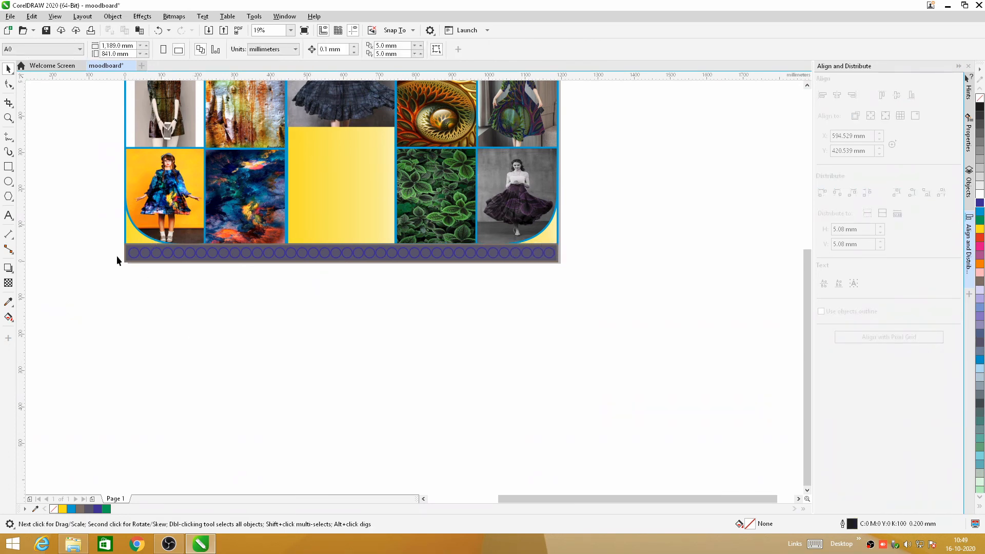
# Step: Sample a dark brown from the bottom-left dress photo and fill the first circle of the strip with it
pyautogui.scroll(2, 151, 259)
pyautogui.scroll(-1, 152, 265)
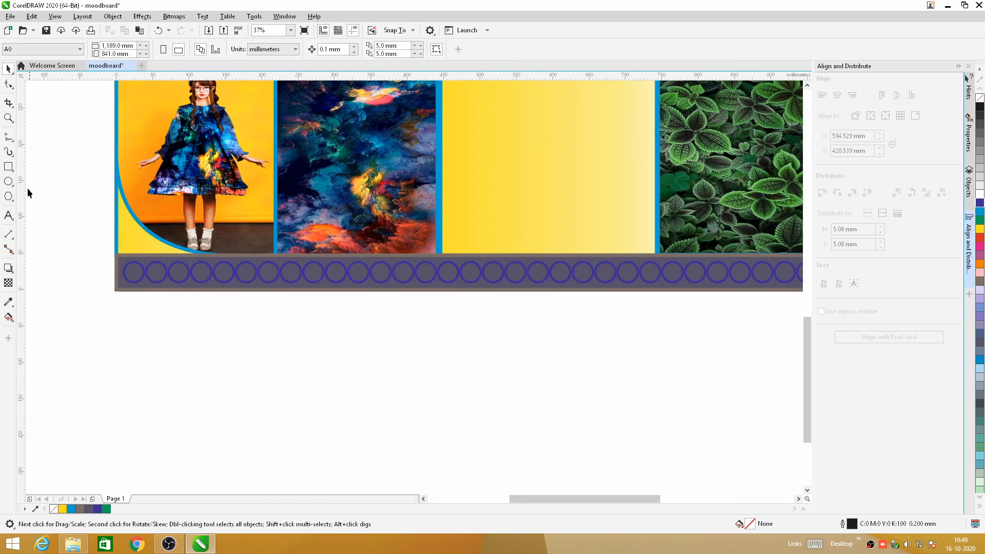
pyautogui.click(9, 302)
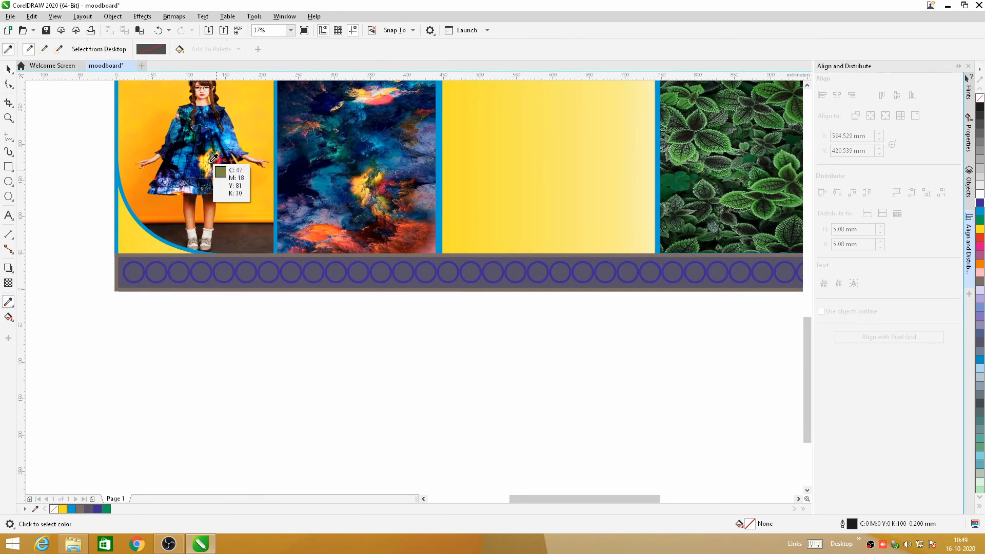
pyautogui.click(205, 215)
pyautogui.click(132, 272)
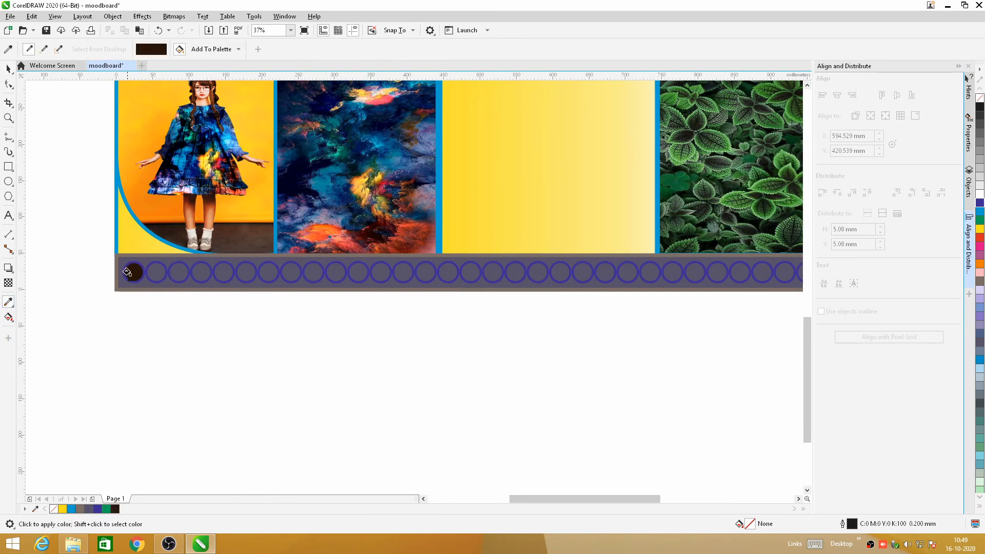
# Step: Sample a dark blue from the dress in the bottom-left photo and fill the second circle with it
pyautogui.scroll(1, 128, 272)
pyautogui.scroll(-2, 127, 272)
pyautogui.scroll(1, 128, 272)
pyautogui.click(29, 49)
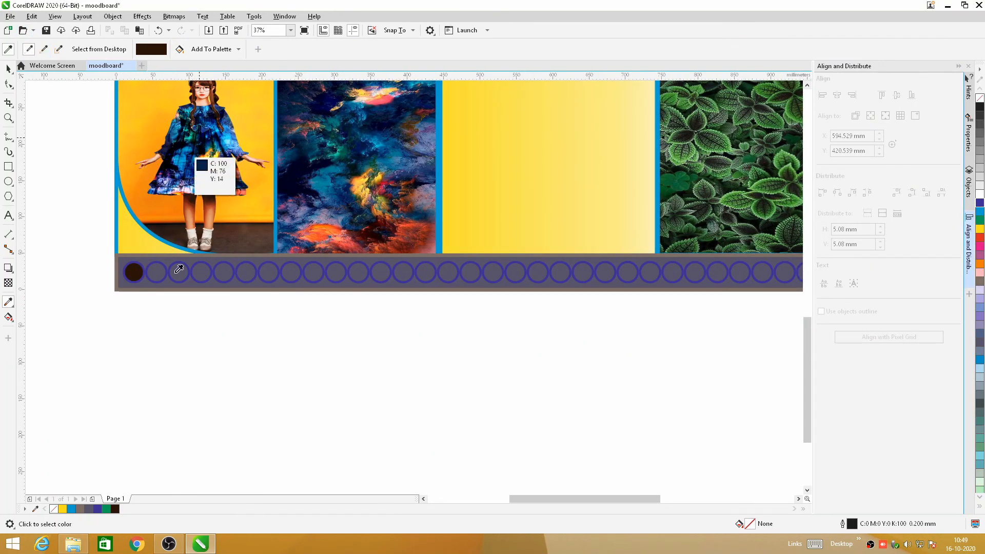
pyautogui.click(215, 179)
pyautogui.click(155, 272)
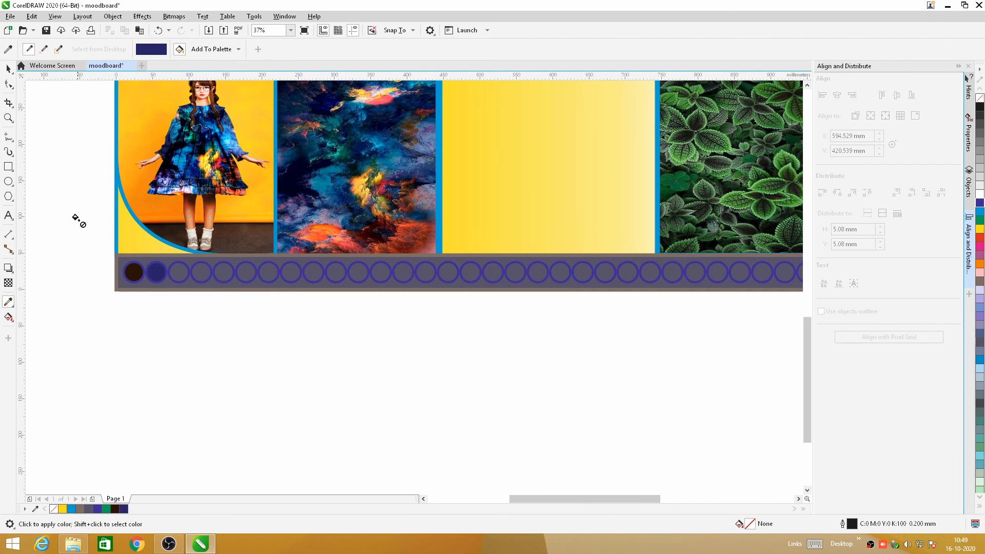
# Step: Sample the pinkish red from the dress print and fill the third circle with it
pyautogui.click(29, 49)
pyautogui.scroll(3, 195, 164)
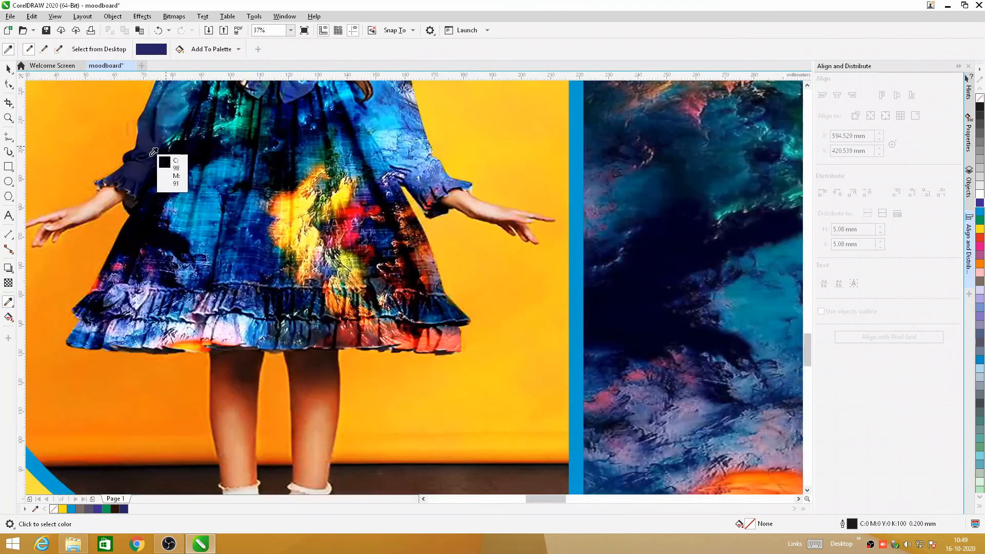
pyautogui.click(351, 213)
pyautogui.scroll(-4, 301, 253)
pyautogui.scroll(2, 330, 242)
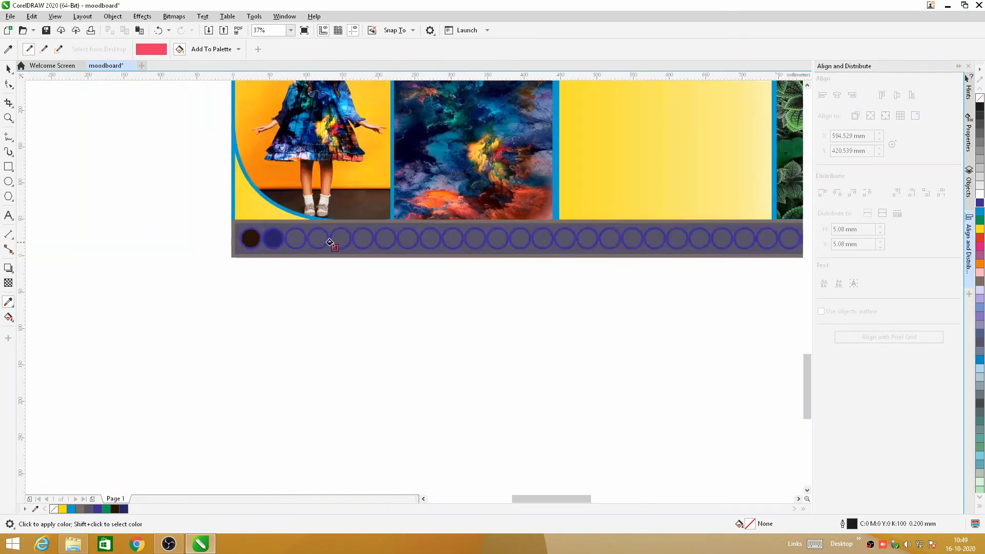
pyautogui.click(261, 235)
# Step: Sample the light yellow from the dress print and fill the fourth circle with it
pyautogui.scroll(-2, 241, 330)
pyautogui.scroll(4, 241, 330)
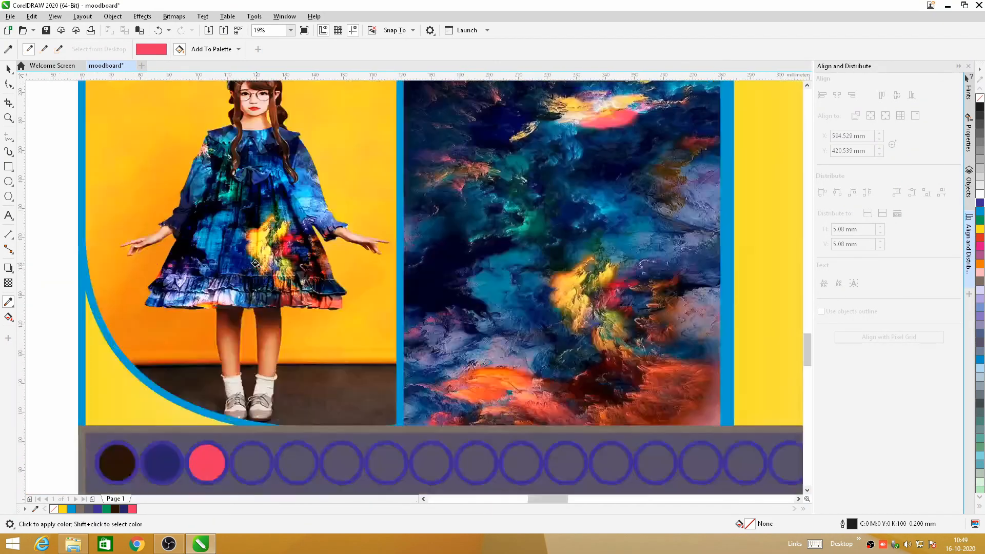
pyautogui.click(9, 50)
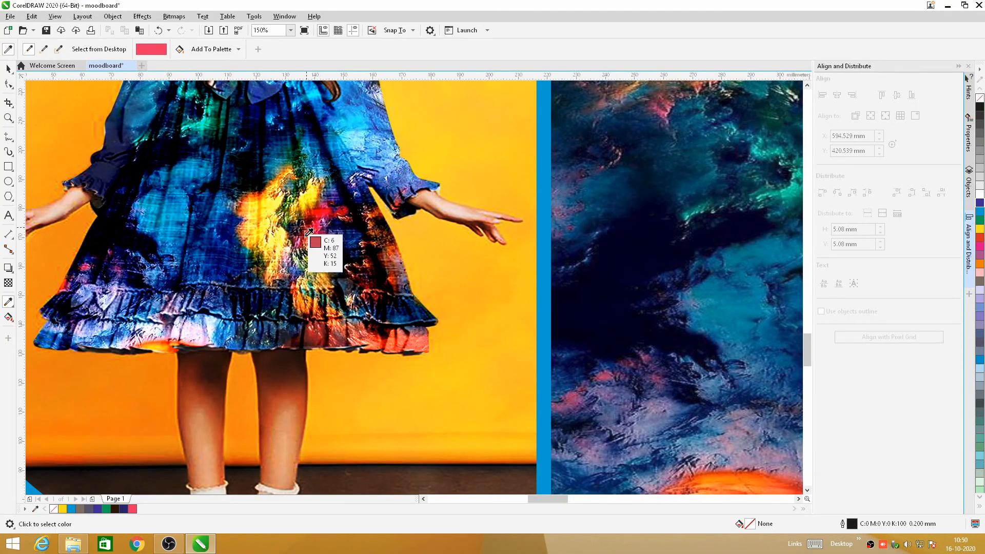
pyautogui.click(291, 225)
pyautogui.scroll(-2, 291, 225)
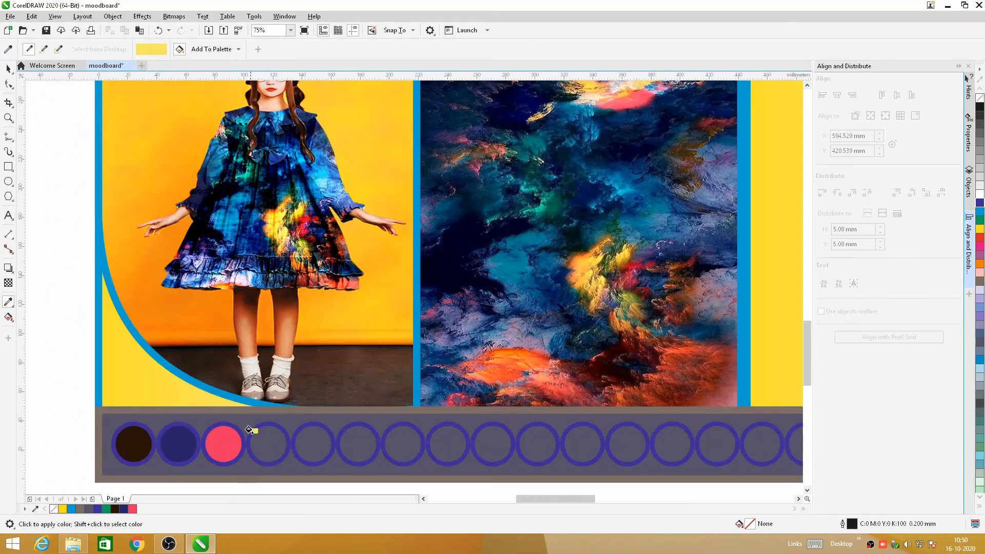
pyautogui.click(268, 445)
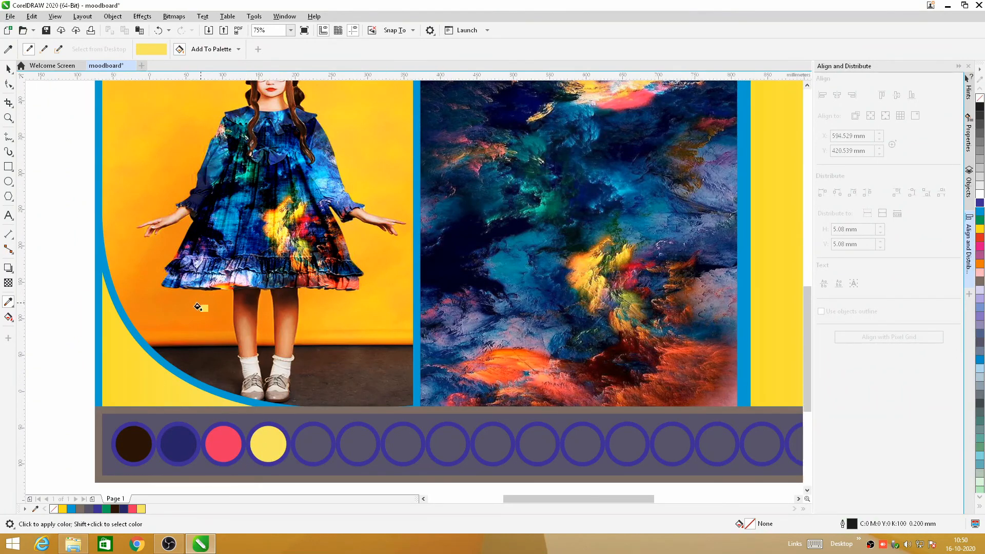
# Step: Sample black from the lower part of the dress and fill the fifth circle with it
pyautogui.scroll(-2, 201, 310)
pyautogui.click(29, 50)
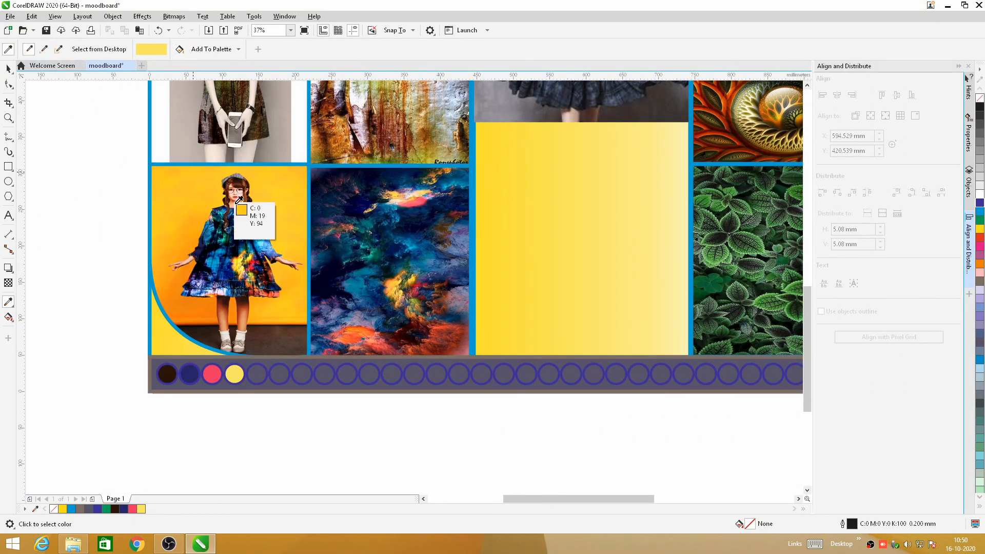
pyautogui.scroll(4, 238, 229)
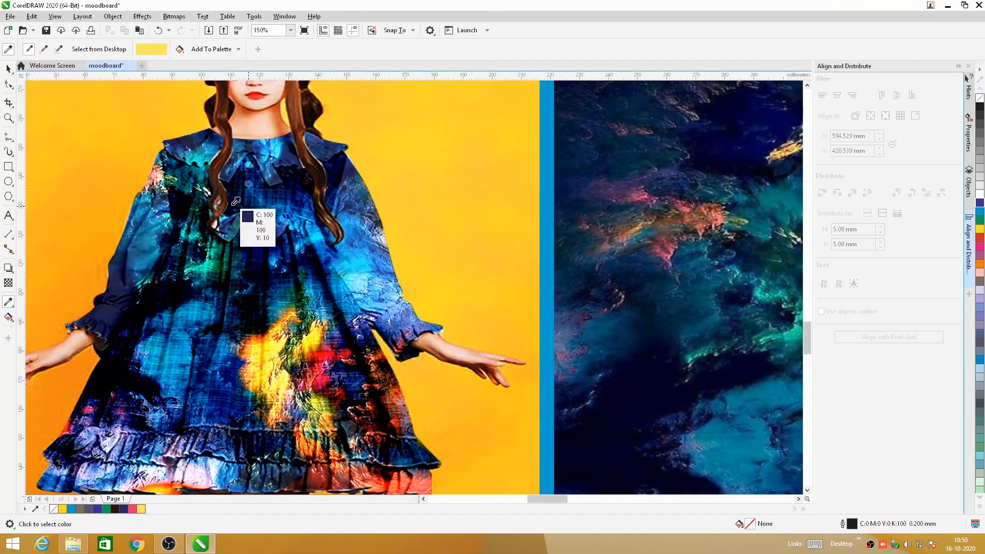
pyautogui.click(395, 444)
pyautogui.scroll(-4, 325, 189)
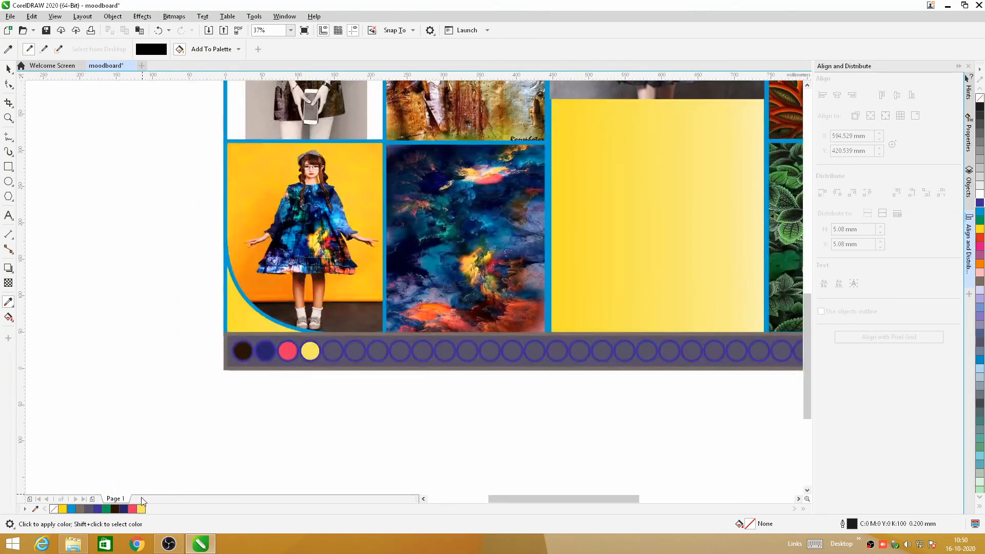
pyautogui.click(329, 353)
# Step: Sample a dark navy from the abstract cloud picture in the bottom row and fill the sixth circle with it
pyautogui.click(29, 50)
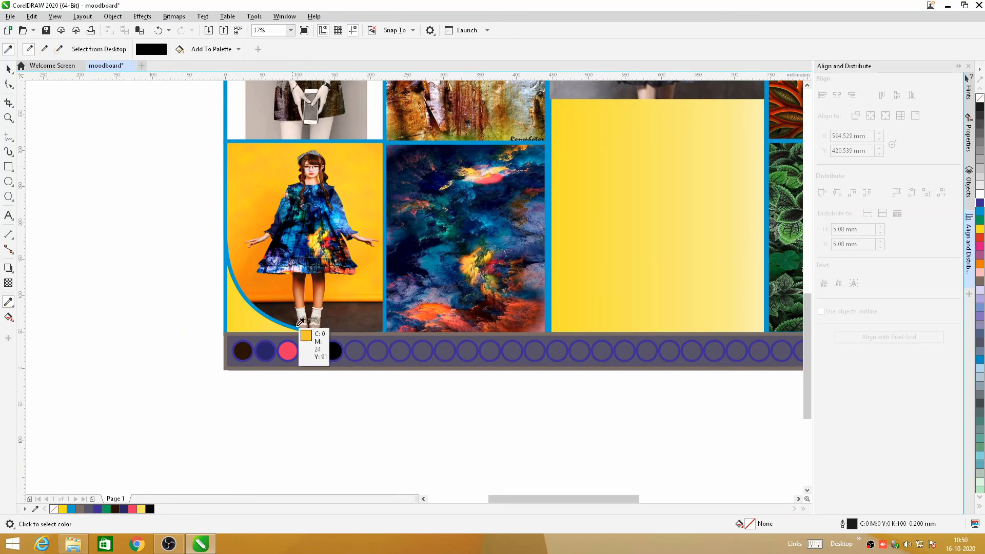
pyautogui.scroll(-2, 300, 328)
pyautogui.scroll(2, 358, 286)
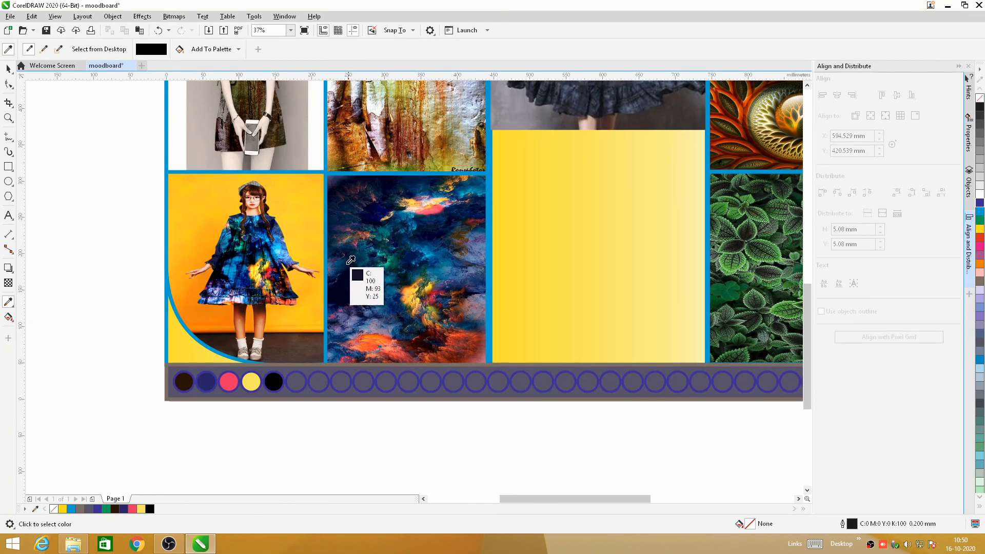
pyautogui.click(344, 266)
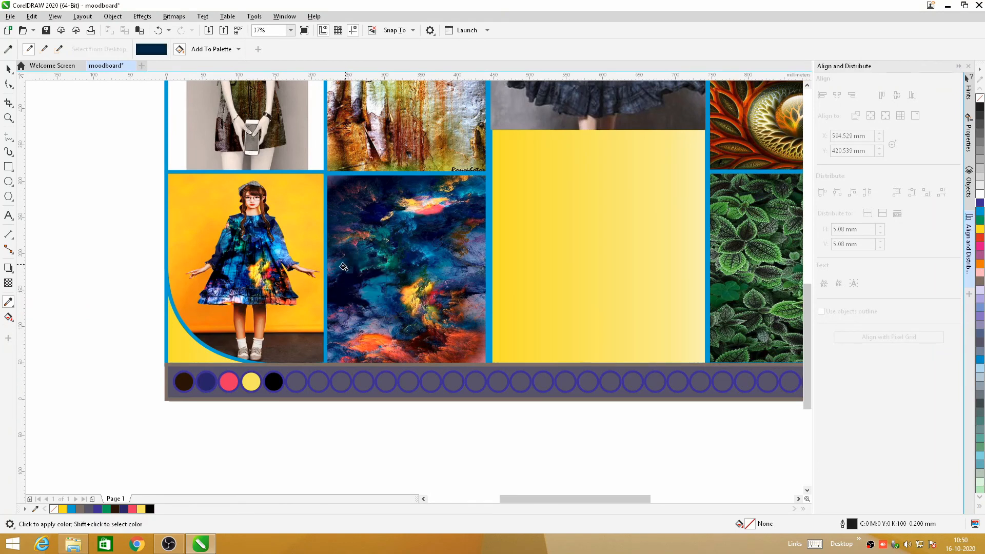
pyautogui.click(296, 382)
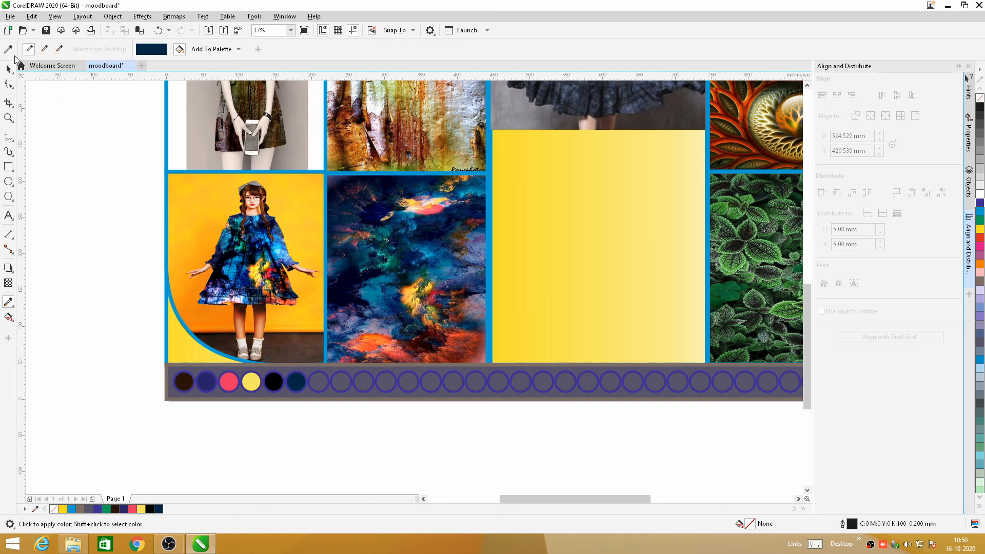
# Step: Sample the dark brown from the tree bark picture and fill the seventh circle with it
pyautogui.click(29, 48)
pyautogui.scroll(-1, 271, 194)
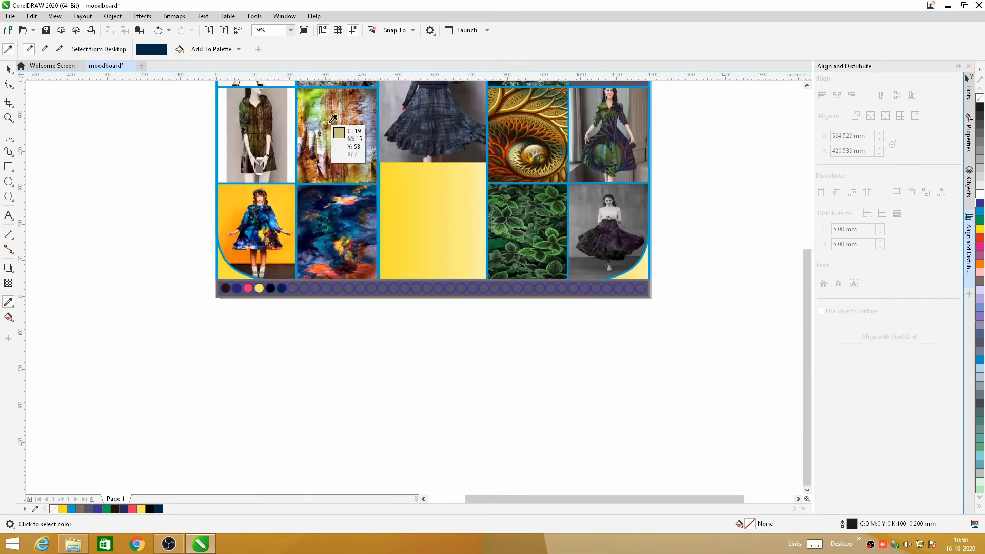
pyautogui.scroll(3, 303, 164)
pyautogui.click(281, 205)
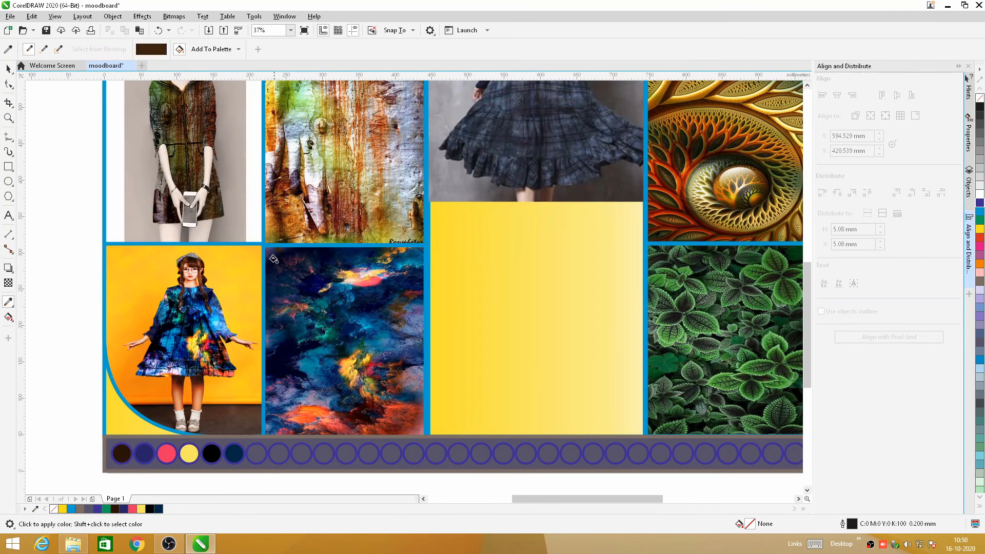
pyautogui.click(256, 455)
# Step: Sample a pale bluish tone from the tree bark picture and fill the eighth circle with it
pyautogui.click(29, 49)
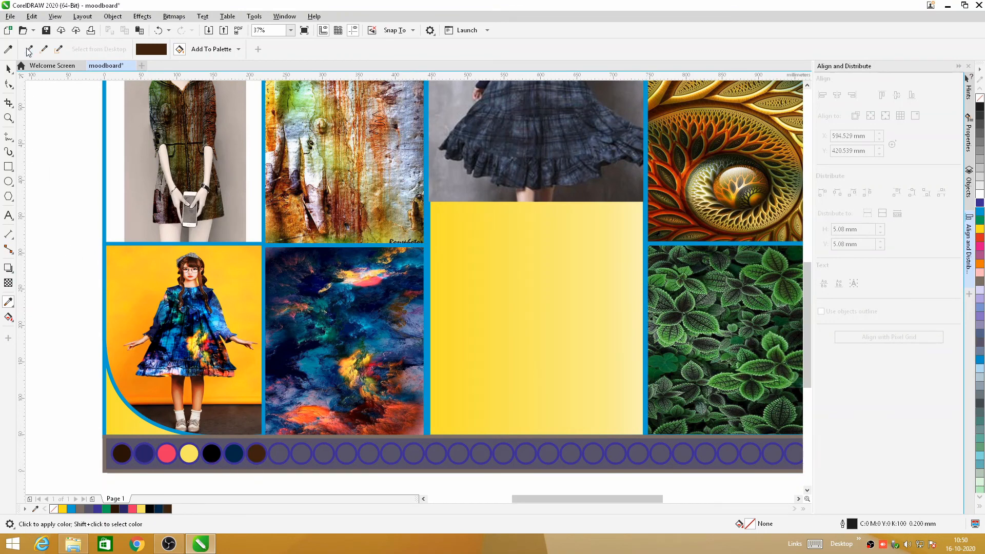
pyautogui.click(403, 122)
pyautogui.click(279, 454)
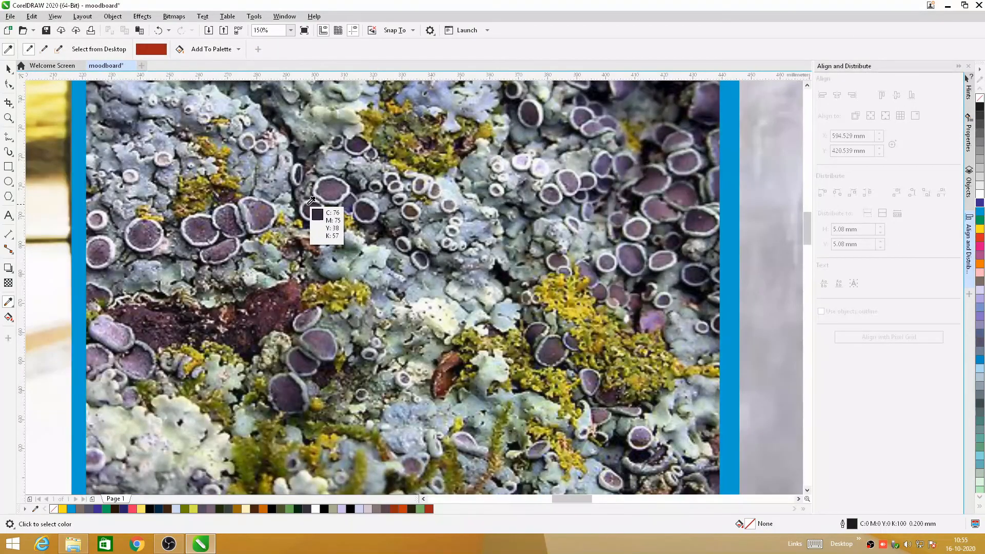
# Step: Sample a near-white from the lichen picture and fill the second-to-last circle with it
pyautogui.click(320, 208)
pyautogui.scroll(-5, 309, 177)
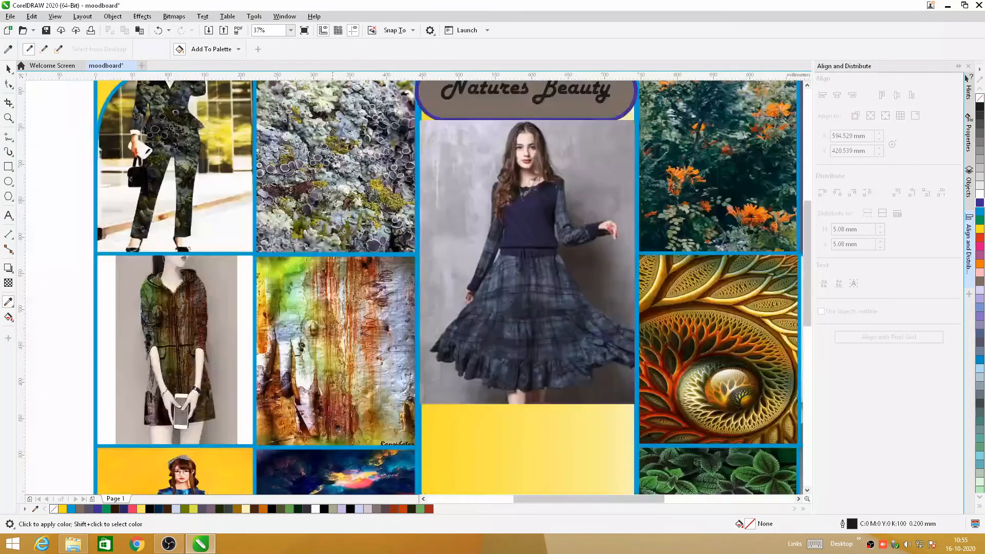
pyautogui.scroll(3, 512, 311)
pyautogui.click(512, 311)
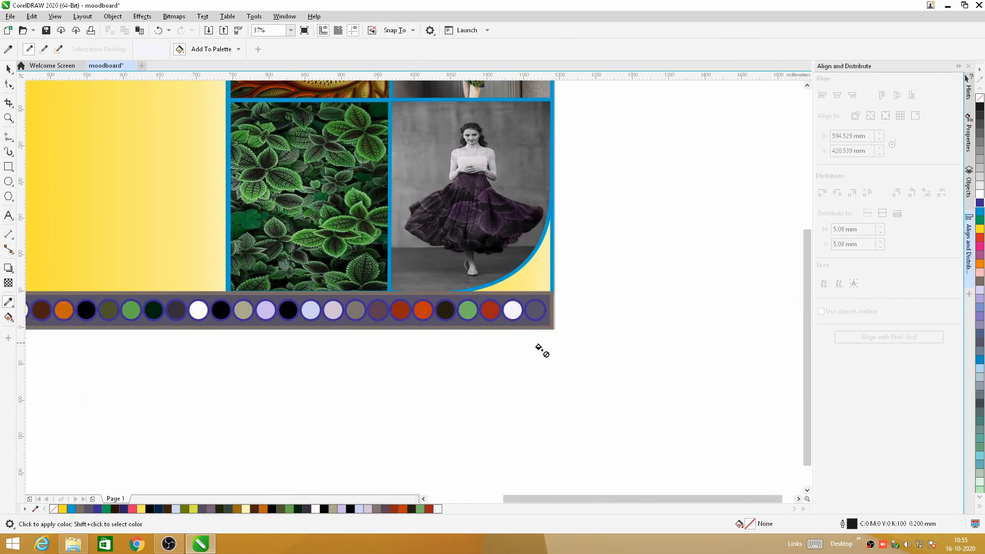
# Step: Sample a purplish grey from the tree bark picture and fill the last circle in the row with it
pyautogui.scroll(-4, 541, 350)
pyautogui.click(44, 49)
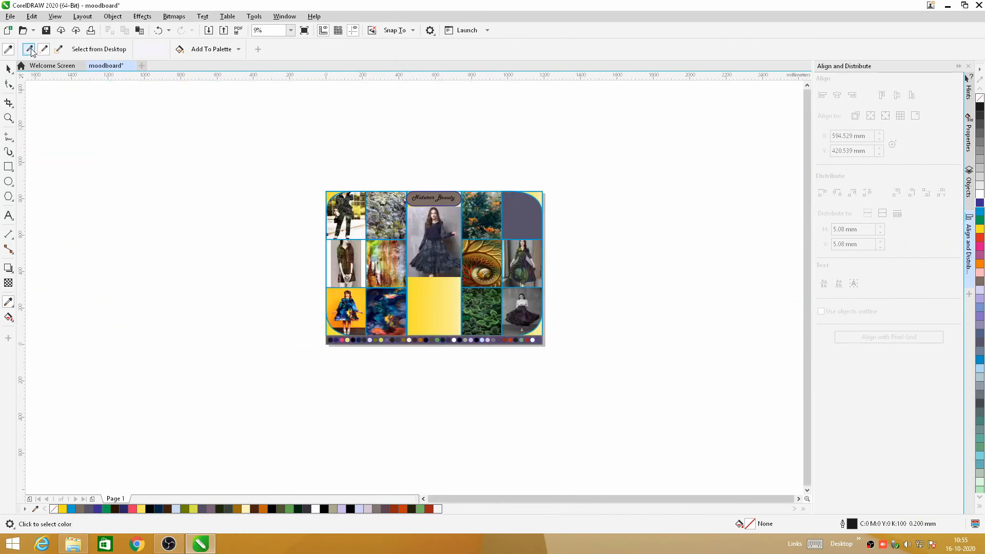
pyautogui.scroll(-2, 240, 165)
pyautogui.scroll(2, 239, 165)
pyautogui.scroll(2, 237, 169)
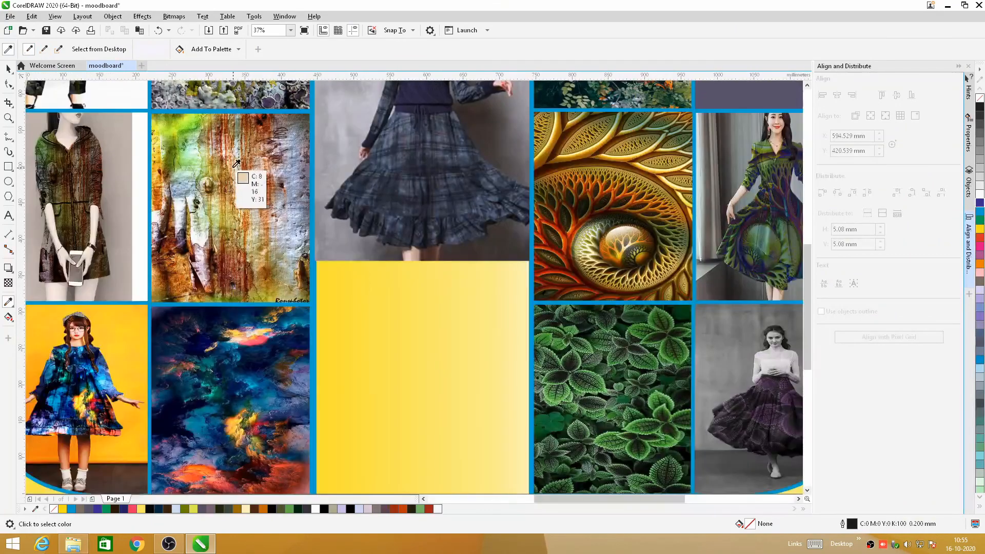
pyautogui.click(184, 237)
pyautogui.scroll(-3, 381, 237)
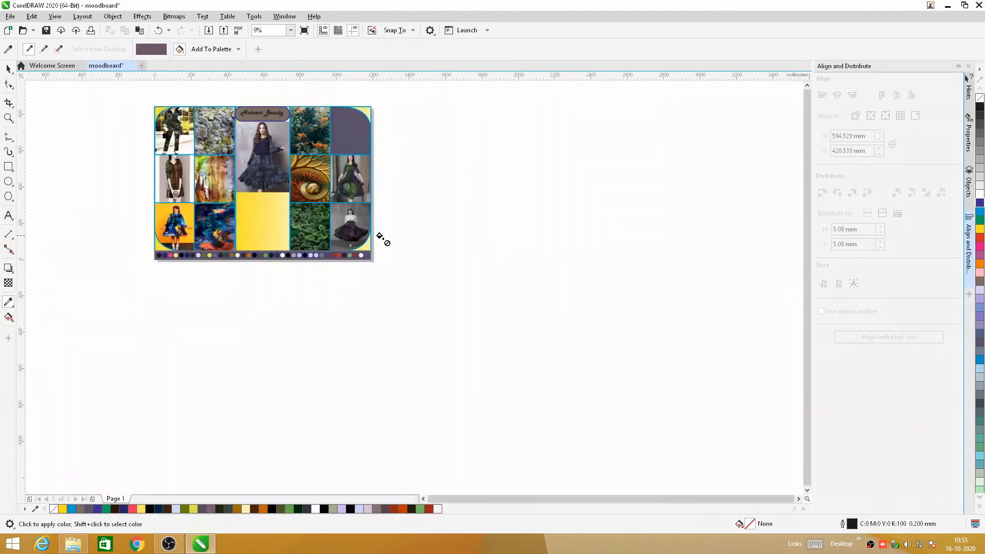
pyautogui.scroll(4, 369, 273)
pyautogui.scroll(-2, 626, 338)
pyautogui.scroll(-2, 626, 339)
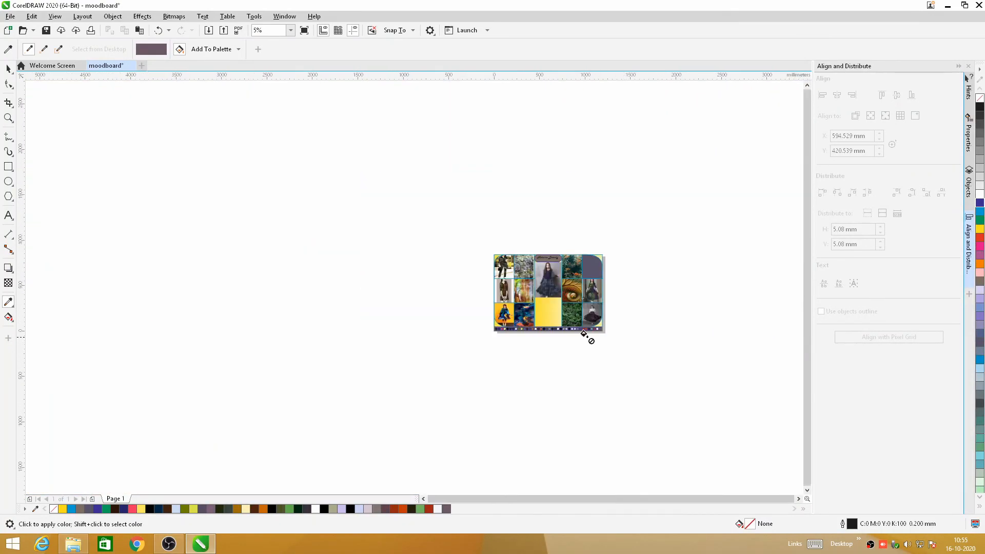
# Step: Select every object of the moodboard and group them together
pyautogui.scroll(-1, 228, 150)
pyautogui.scroll(3, 404, 222)
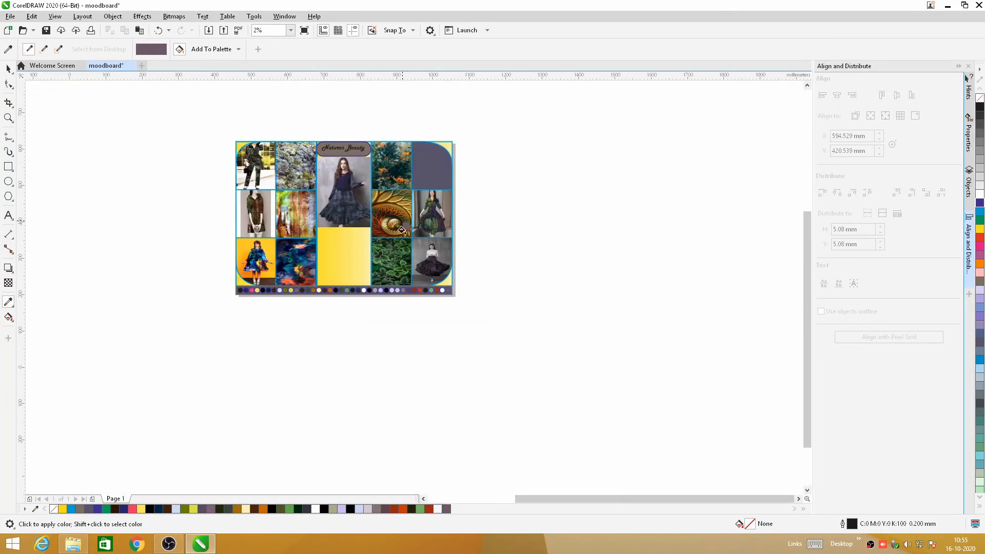
pyautogui.scroll(-3, 418, 288)
pyautogui.scroll(2, 417, 294)
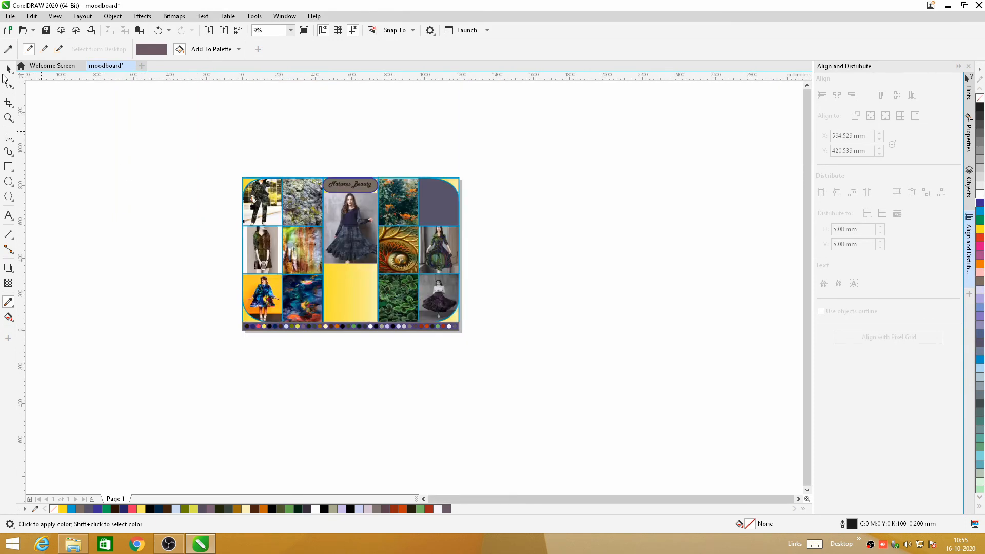
pyautogui.click(9, 69)
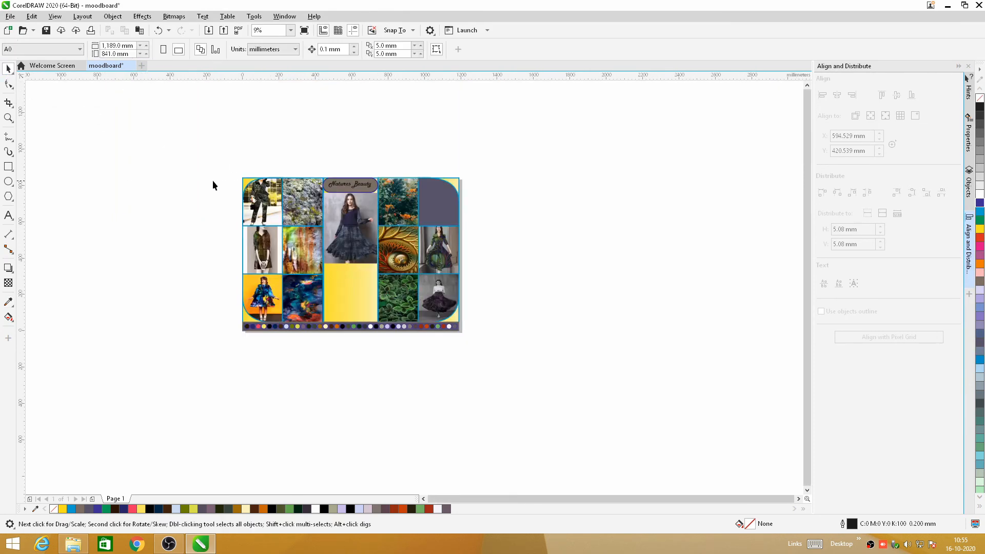
pyautogui.moveTo(358, 284); pyautogui.dragTo(516, 393)
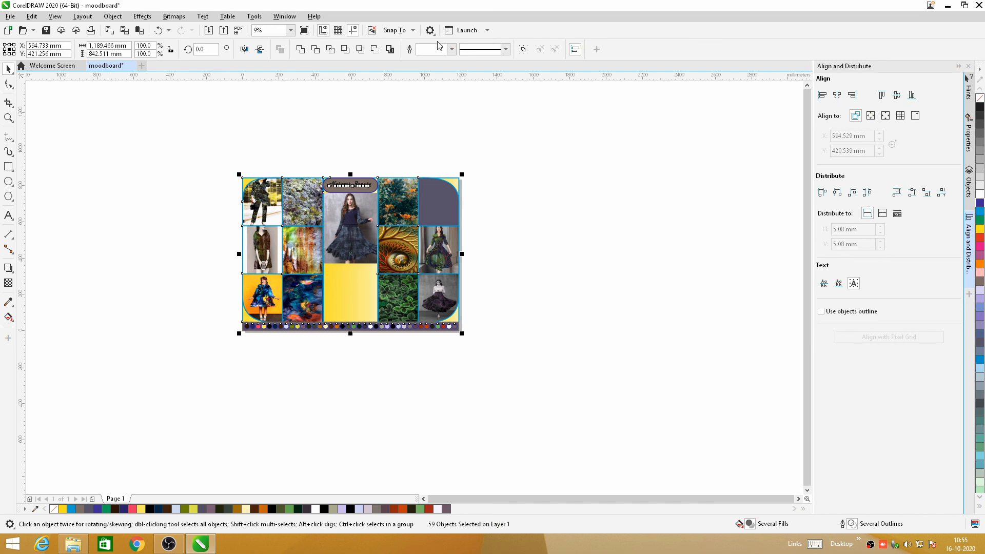
pyautogui.click(522, 49)
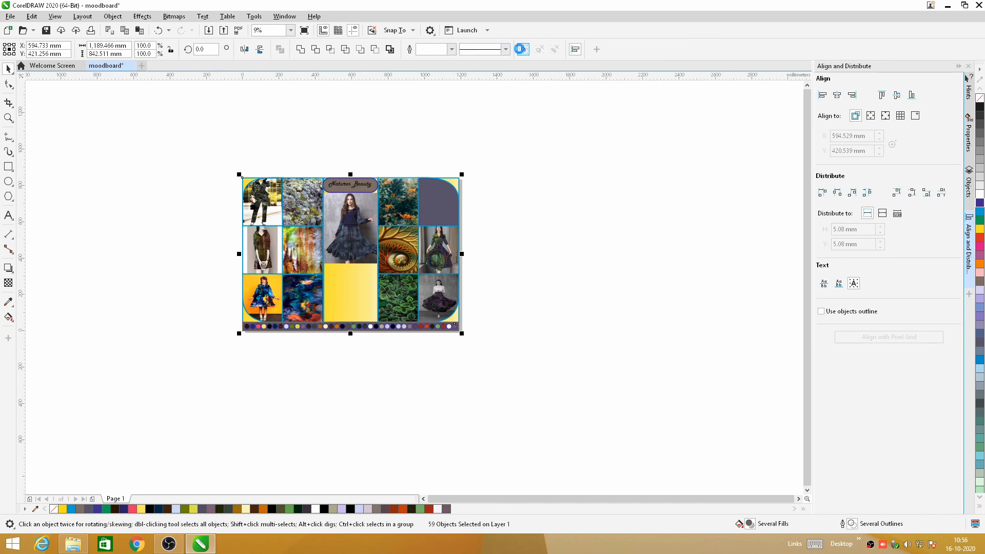
pyautogui.click(247, 148)
# Step: Start exporting the moodboard and choose the Moodboard collection folder on drive D as the destination
pyautogui.scroll(2, 346, 235)
pyautogui.scroll(-1, 366, 222)
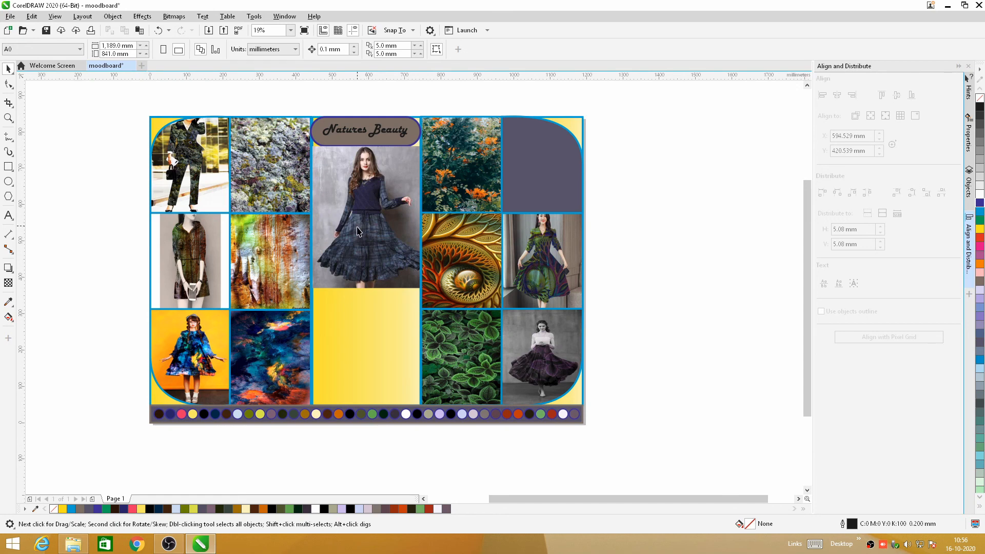
pyautogui.click(12, 16)
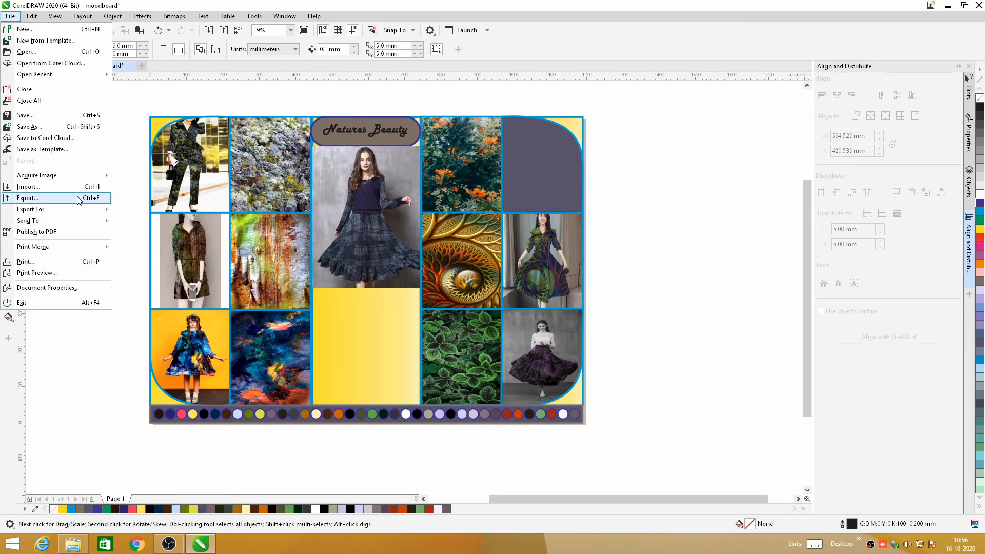
pyautogui.moveTo(47, 213)
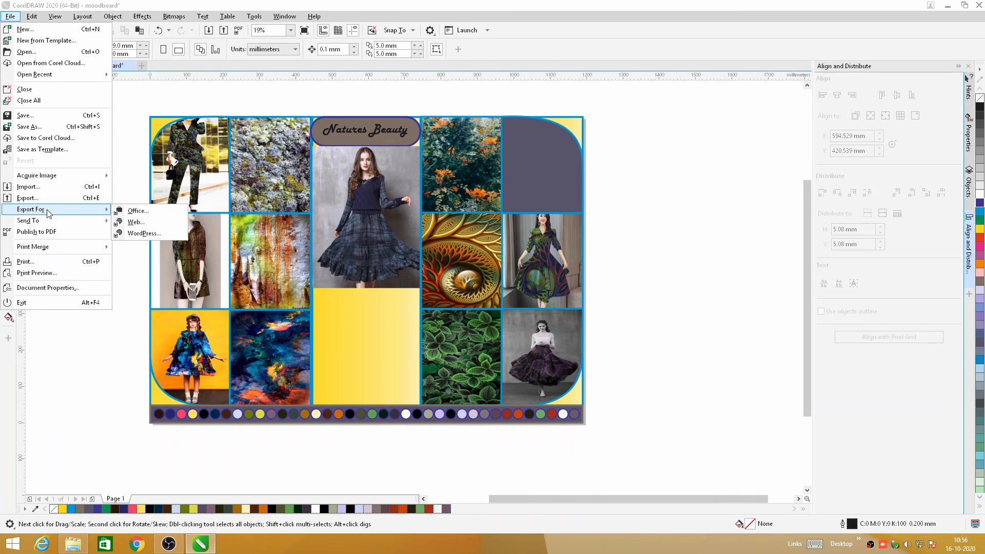
pyautogui.click(28, 198)
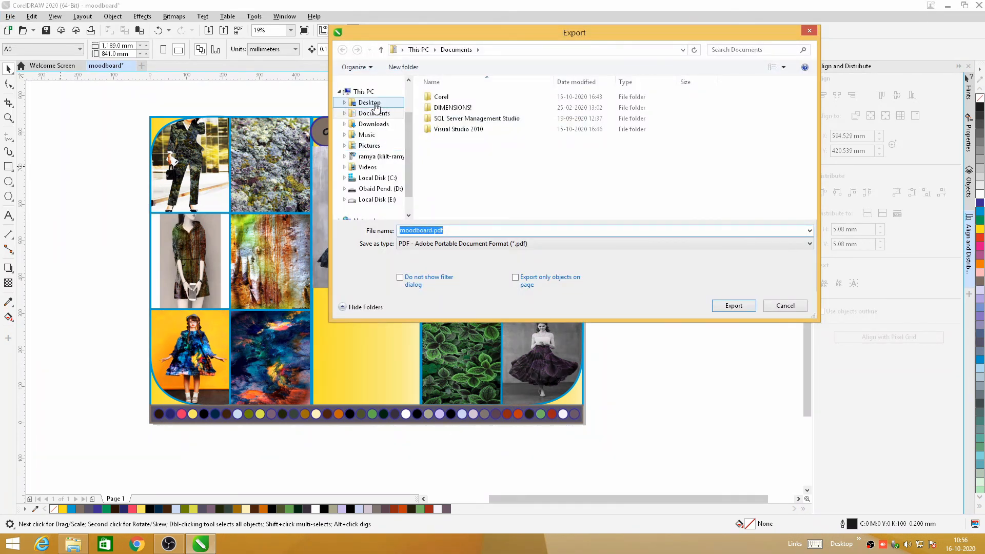
pyautogui.moveTo(406, 169); pyautogui.dragTo(407, 183)
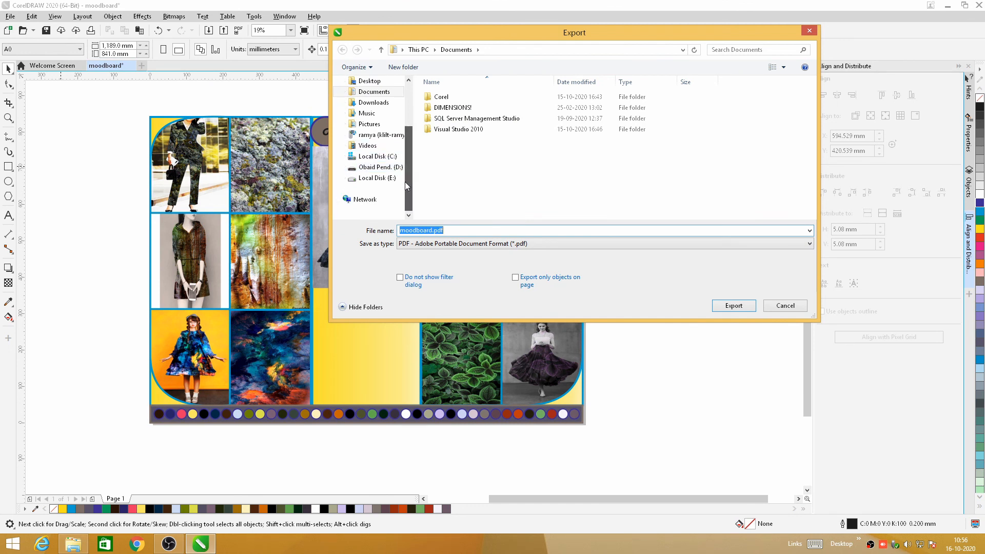
pyautogui.click(379, 167)
pyautogui.click(464, 173)
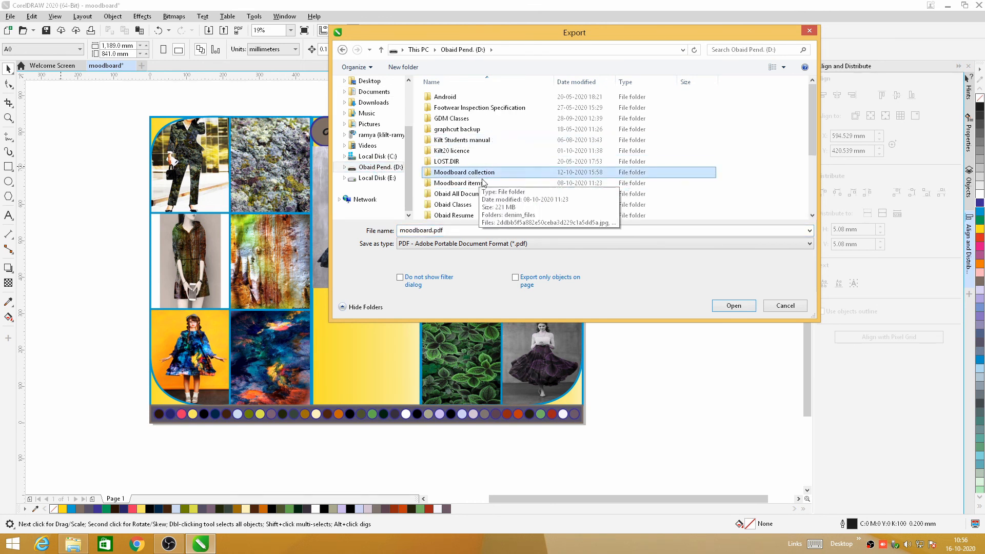
pyautogui.doubleClick(513, 174)
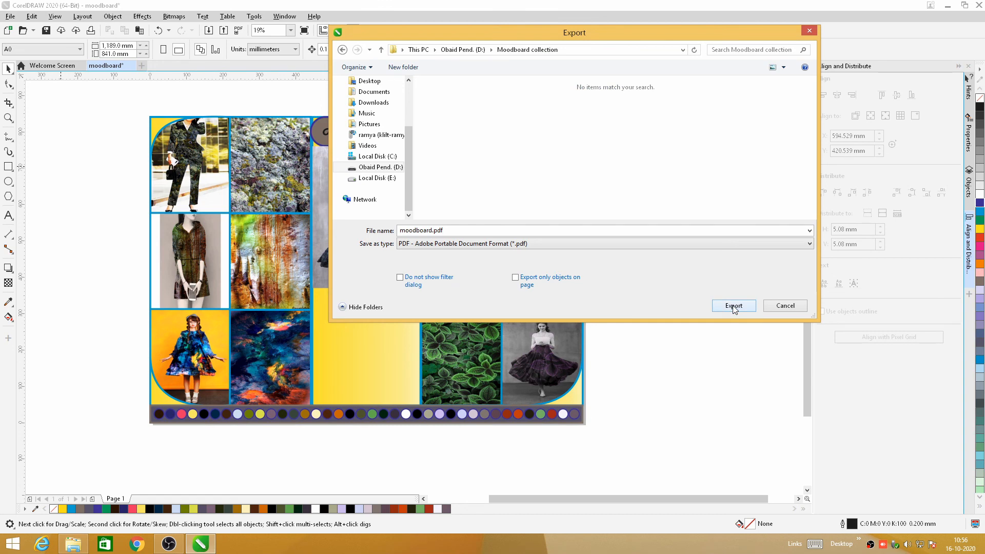
# Step: Set the export file type to PNG - Portable Network Graphics
pyautogui.click(810, 244)
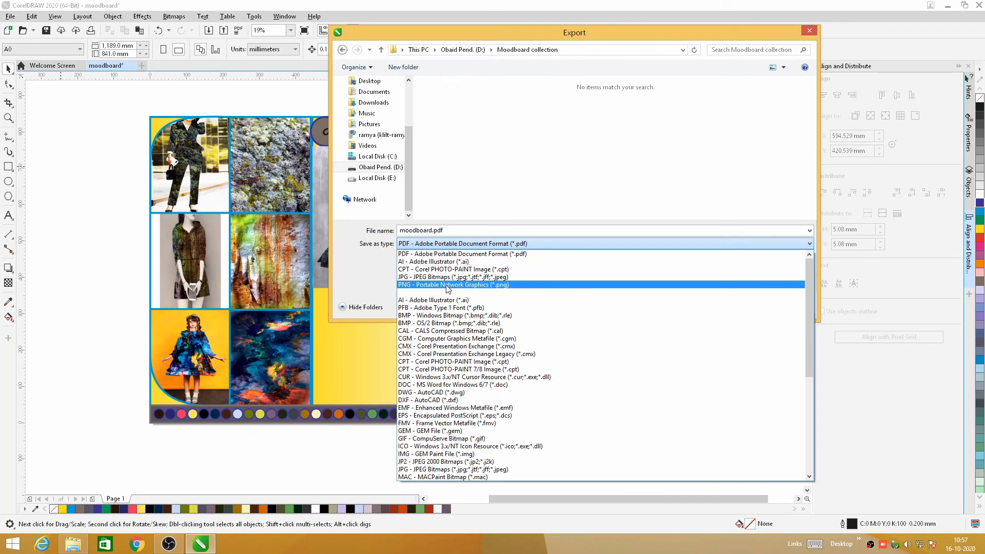
pyautogui.scroll(-7, 457, 329)
pyautogui.scroll(7, 470, 403)
pyautogui.click(467, 286)
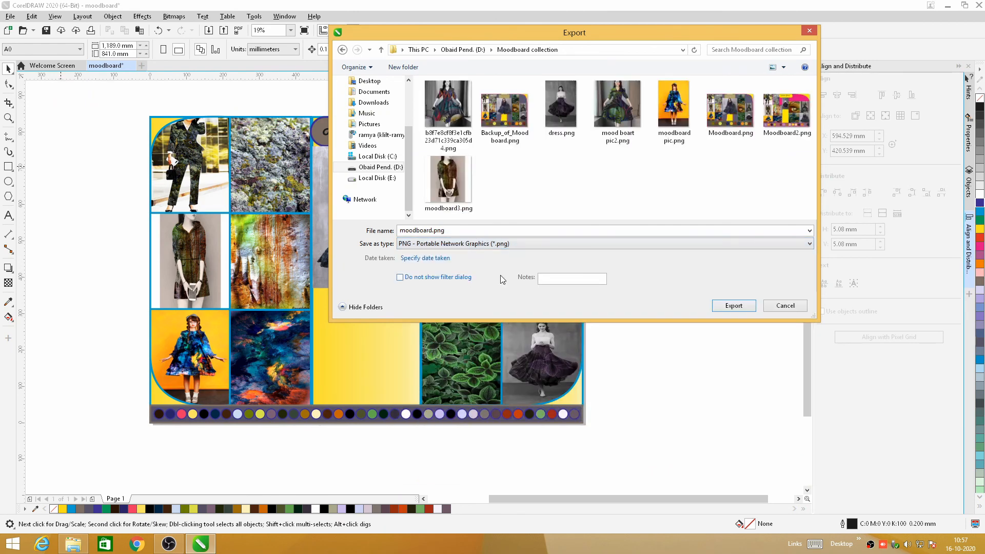
# Step: Try the JPG - JPEG Bitmaps file type for the export and return to PNG
pyautogui.click(803, 247)
pyautogui.scroll(2, 472, 338)
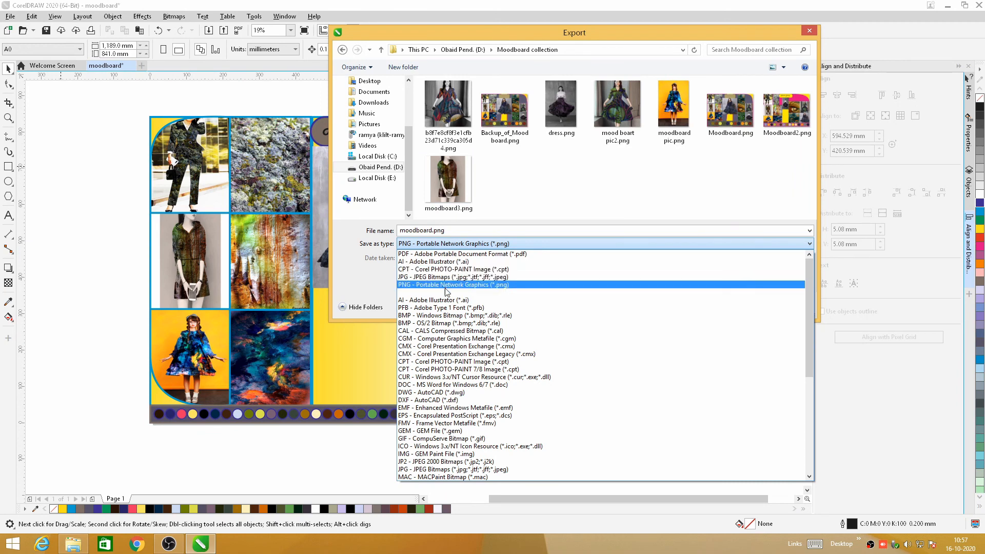
pyautogui.scroll(-5, 457, 296)
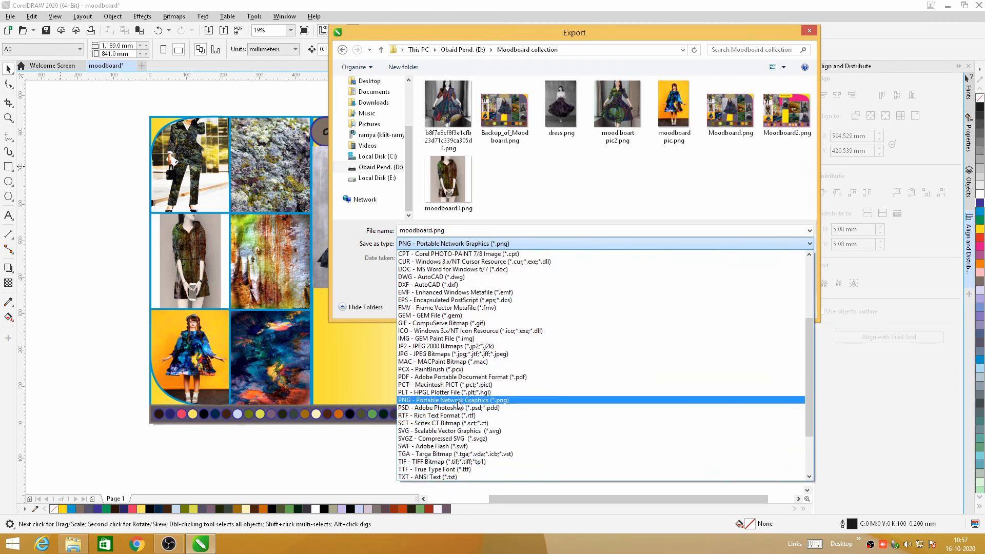
pyautogui.scroll(5, 458, 403)
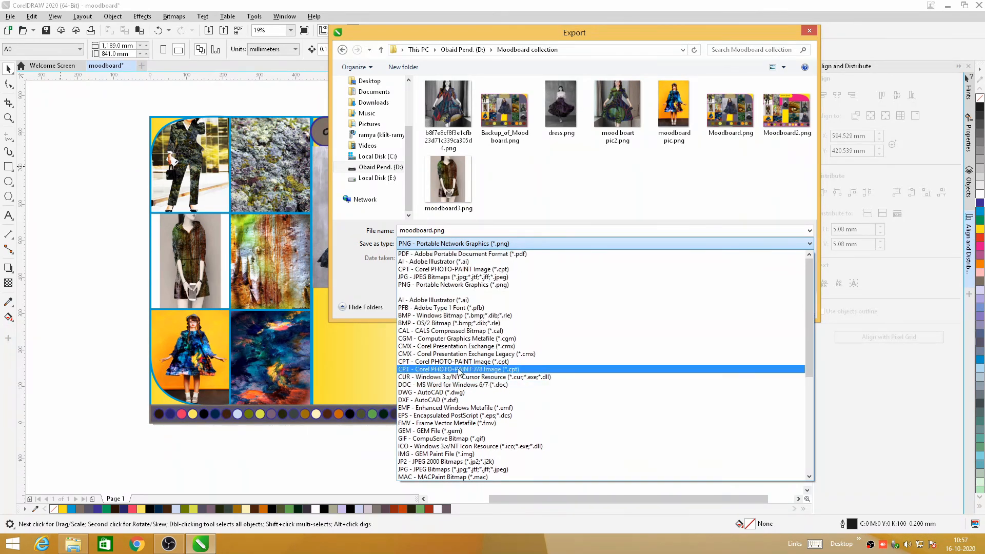
pyautogui.click(462, 277)
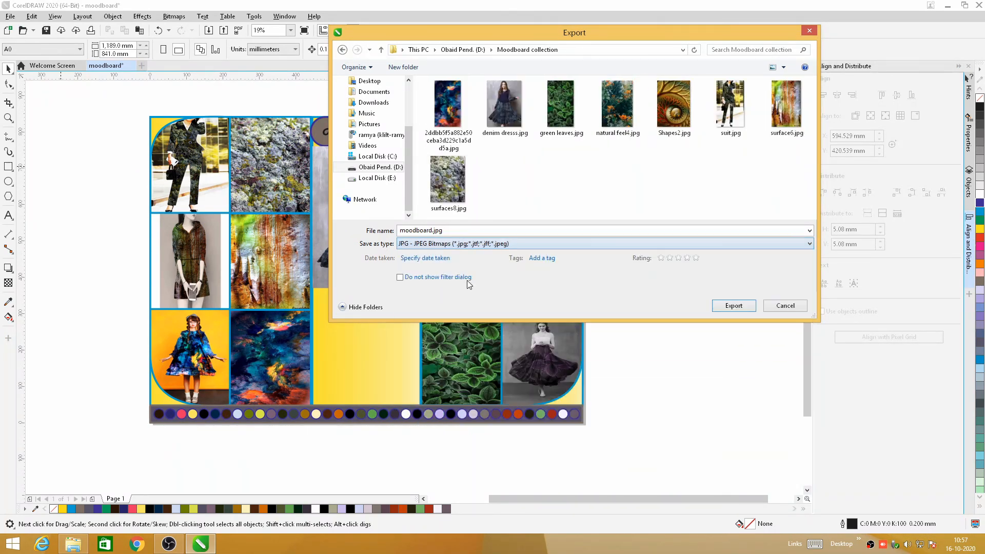
pyautogui.click(803, 245)
pyautogui.click(449, 262)
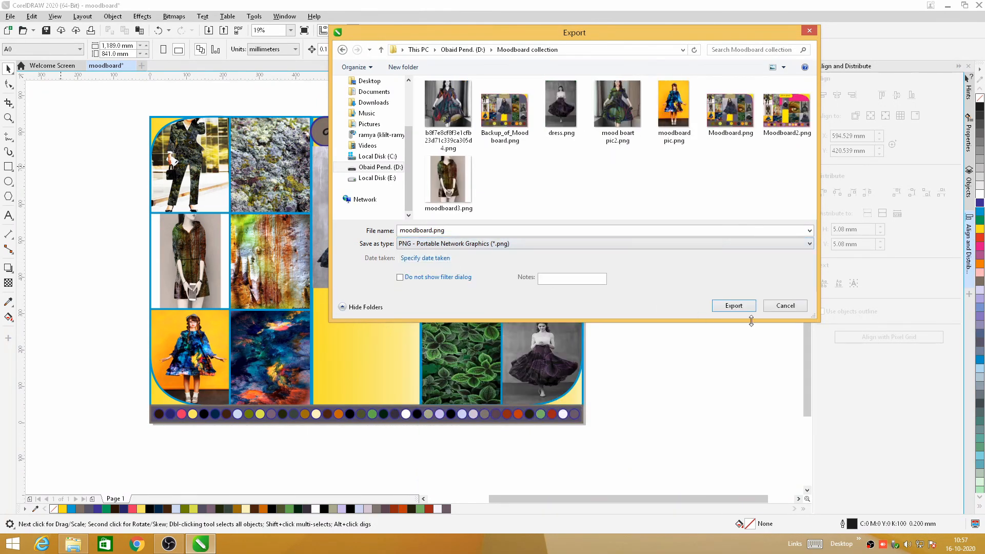
# Step: Decline overwriting Moodboard.png and export the design as moodboard2.png, replacing the existing file of that name and using the PNG 24-bit settings
pyautogui.click(735, 306)
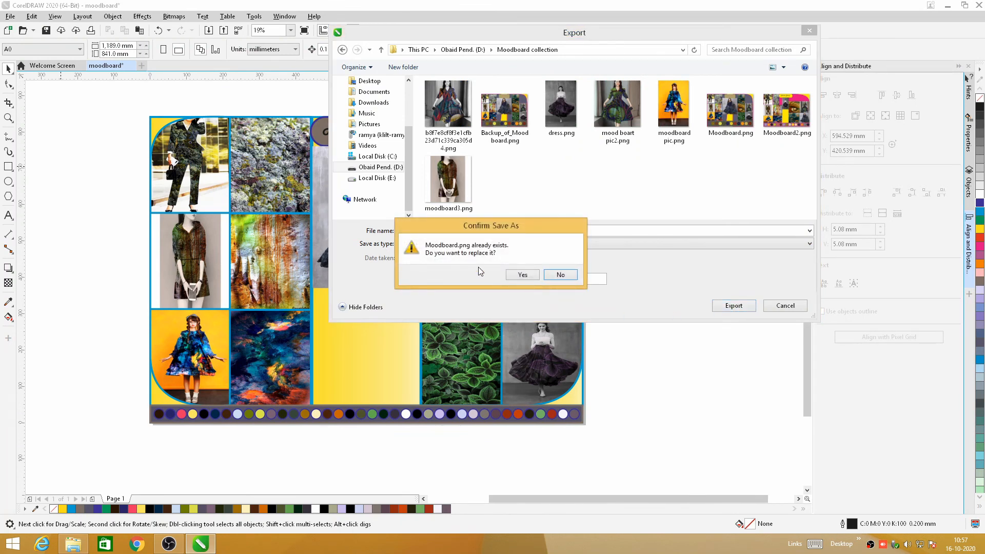
pyautogui.click(573, 277)
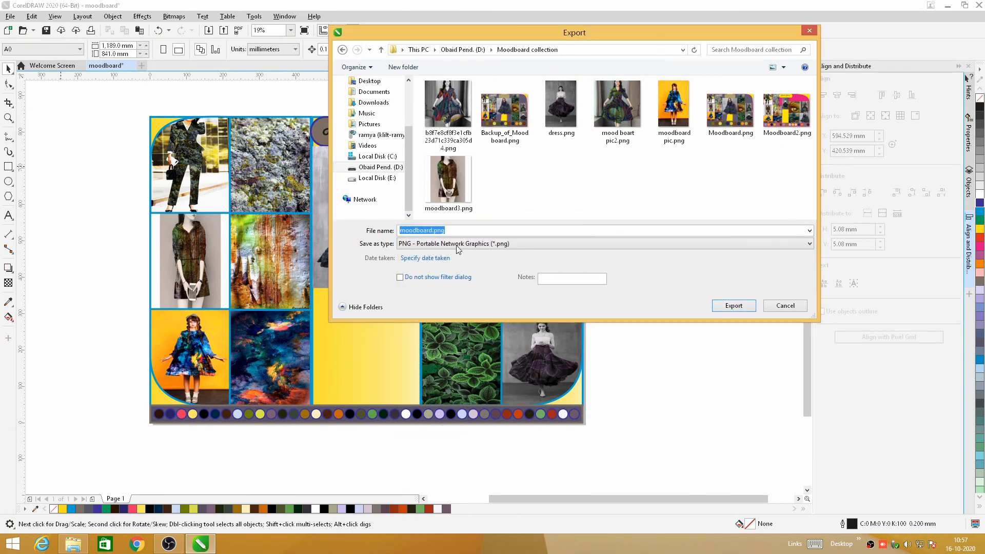
pyautogui.click(431, 231)
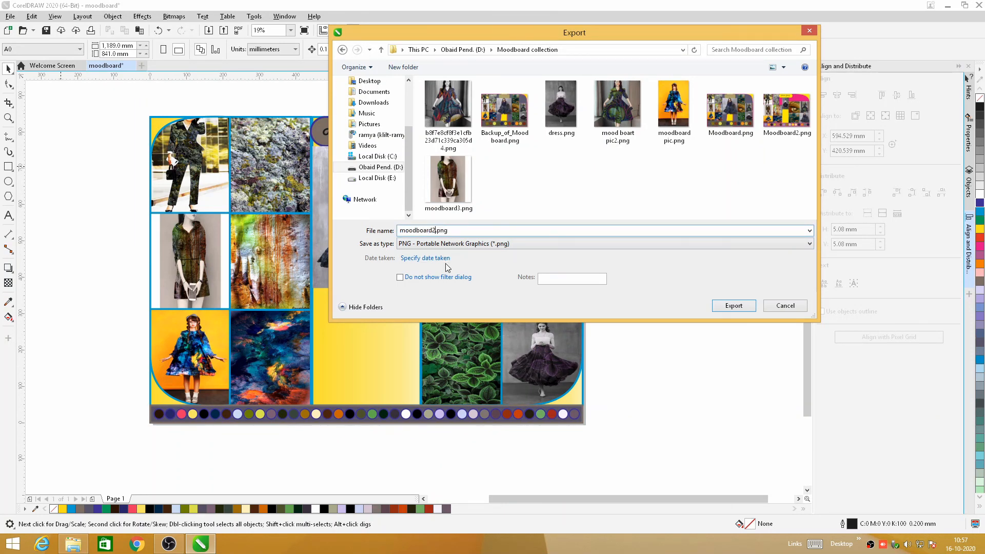
pyautogui.write('2')
pyautogui.click(734, 306)
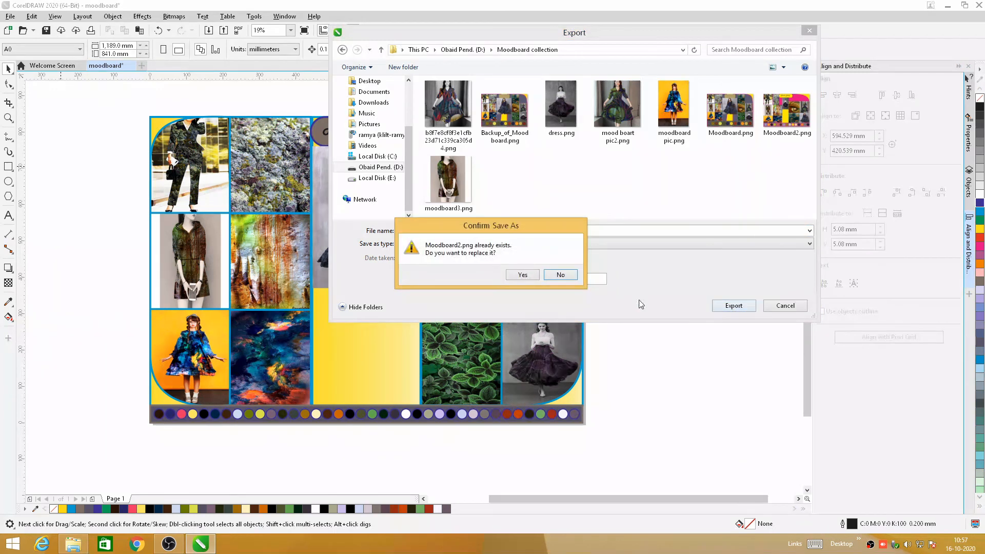
pyautogui.click(517, 277)
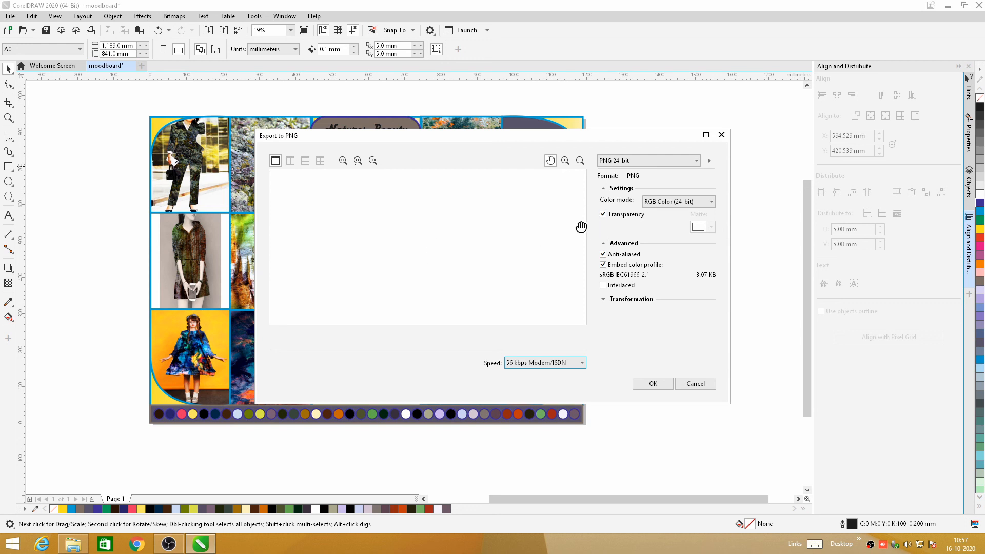
pyautogui.click(653, 385)
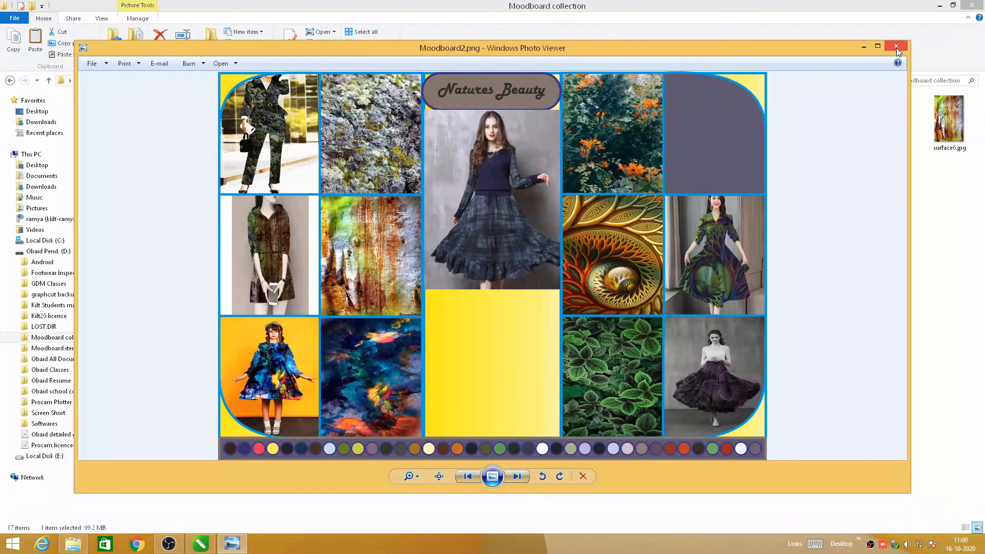
# Step: Close the preview of the exported Moodboard2.png and return to the moodboard design in CorelDRAW
pyautogui.click(897, 47)
pyautogui.click(200, 544)
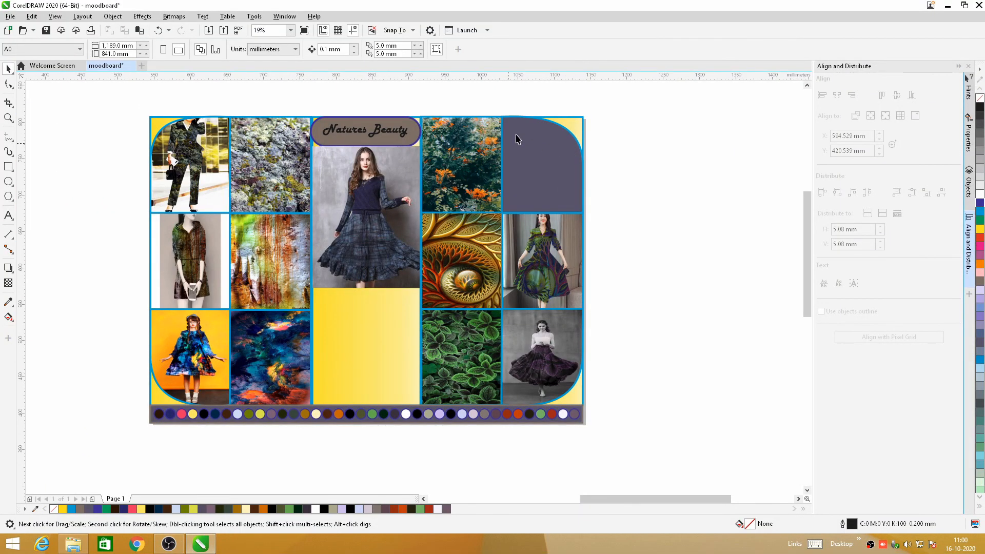
pyautogui.scroll(3, 517, 139)
pyautogui.scroll(-5, 501, 154)
pyautogui.scroll(3, 506, 143)
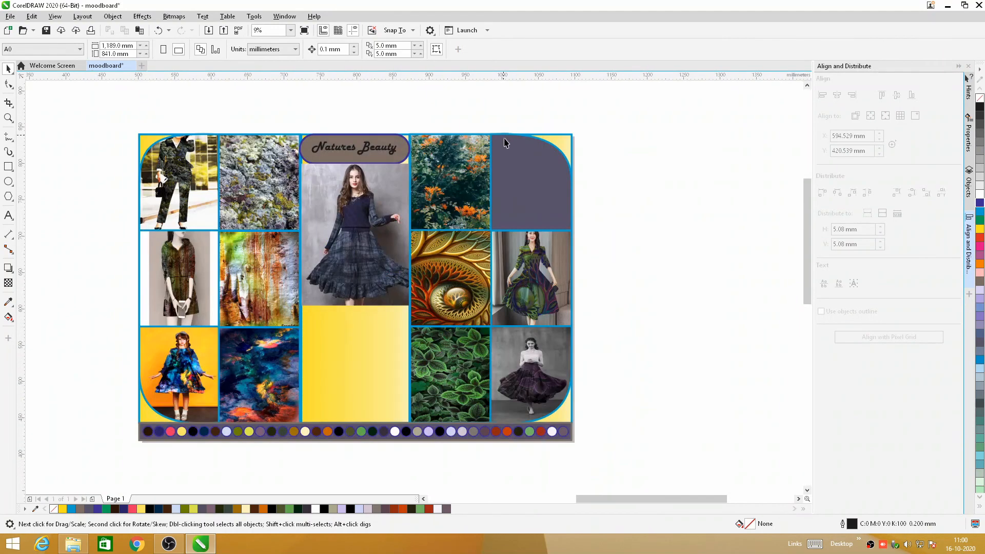
pyautogui.scroll(2, 506, 142)
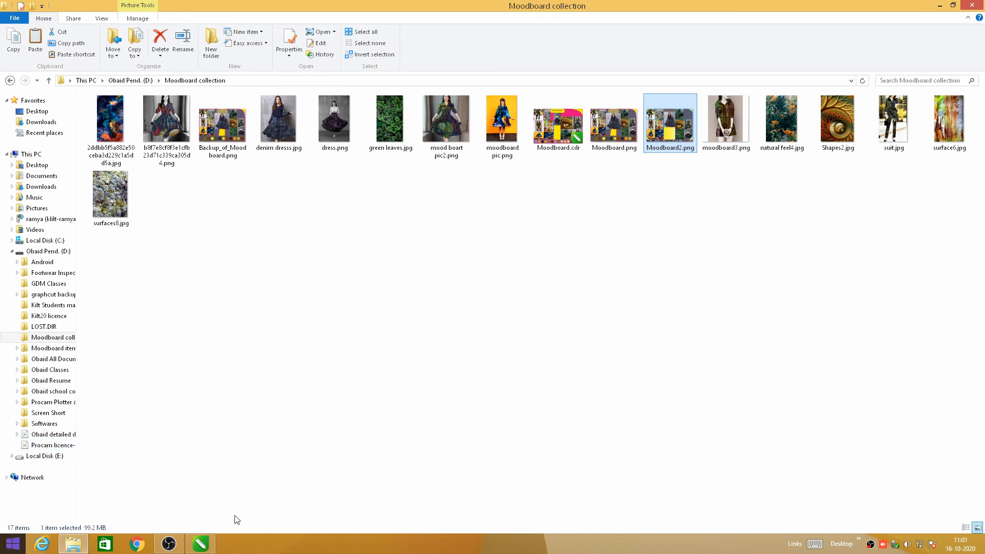
pyautogui.click(201, 543)
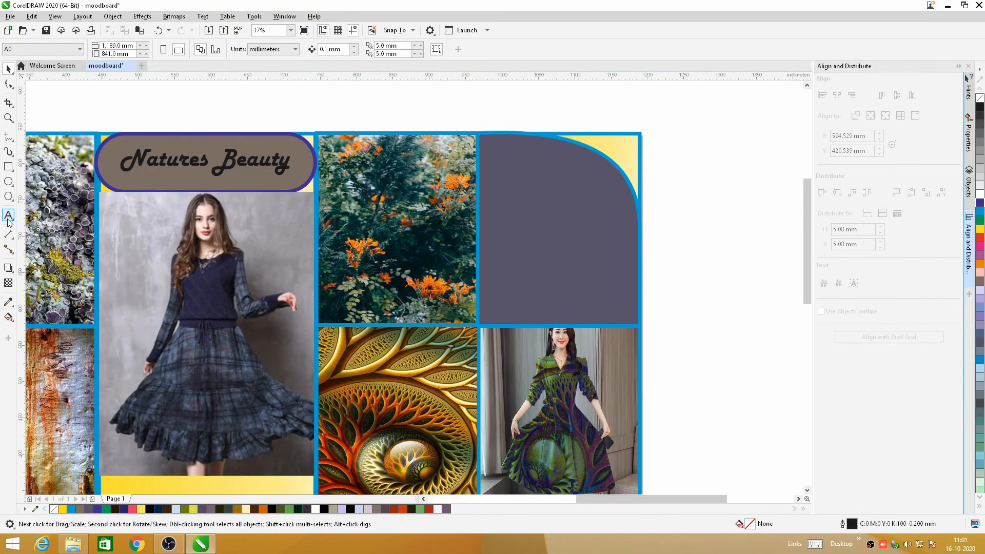
# Step: Start artistic text in the empty slate-coloured corner panel, using the Harlow Solid Italic font at 24 pt
pyautogui.click(9, 216)
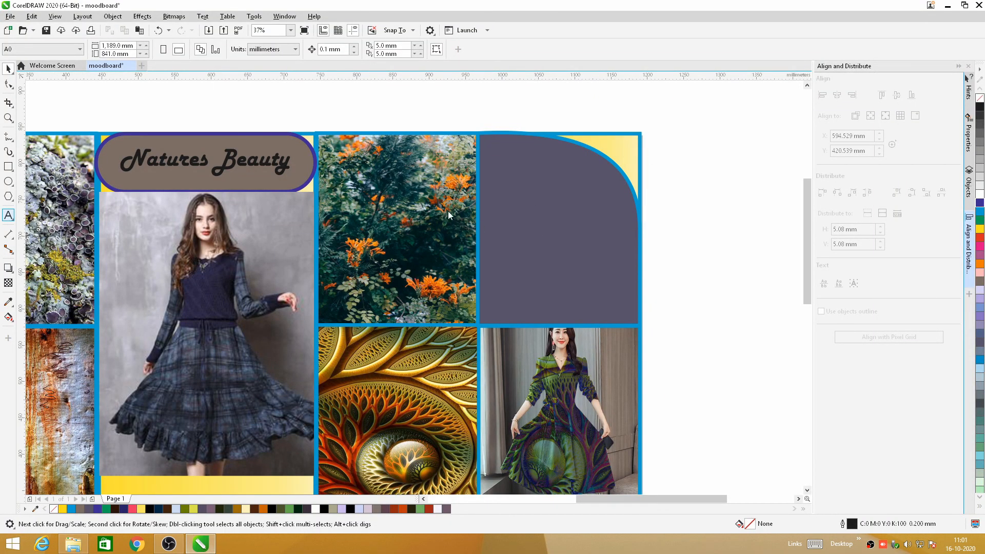
pyautogui.click(491, 181)
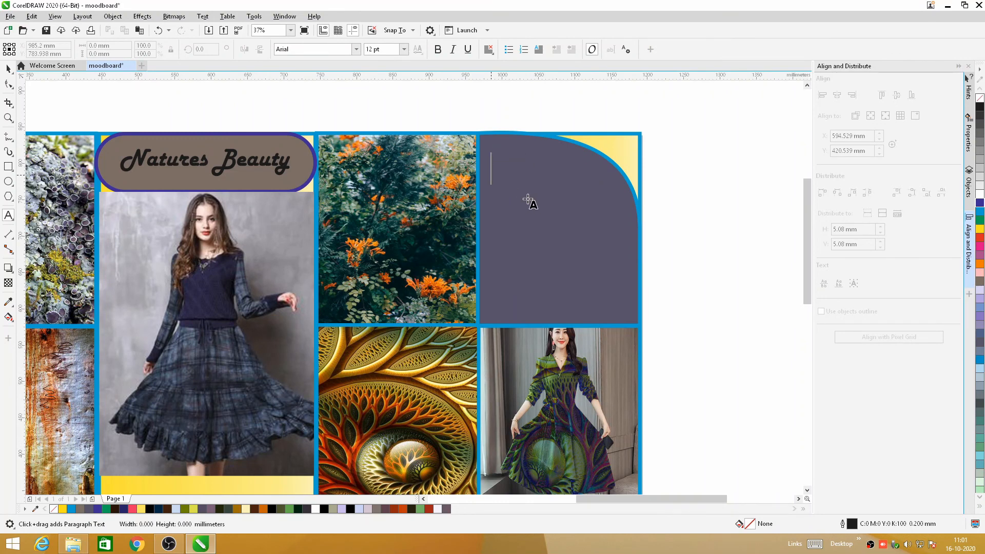
pyautogui.click(404, 49)
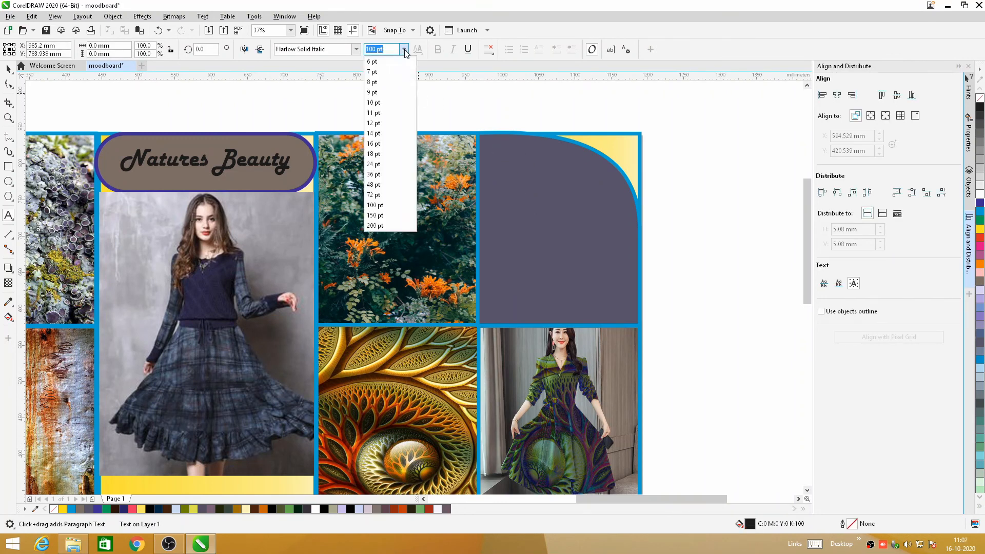
pyautogui.click(373, 164)
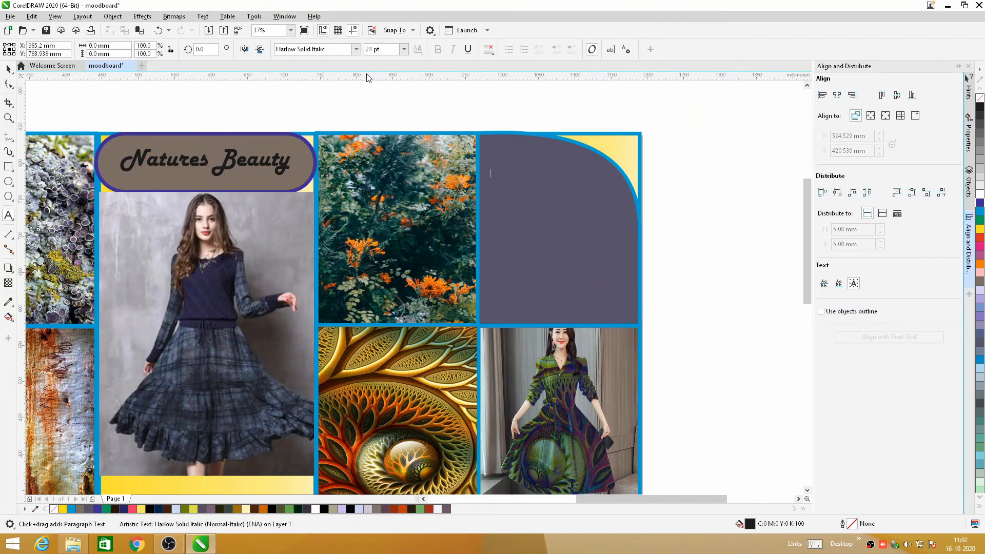
pyautogui.click(356, 50)
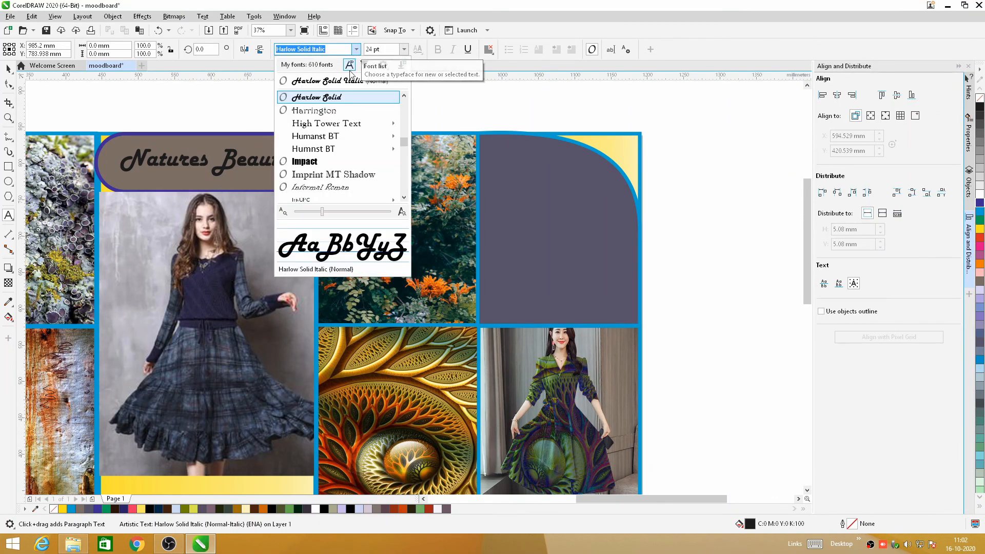
pyautogui.click(336, 99)
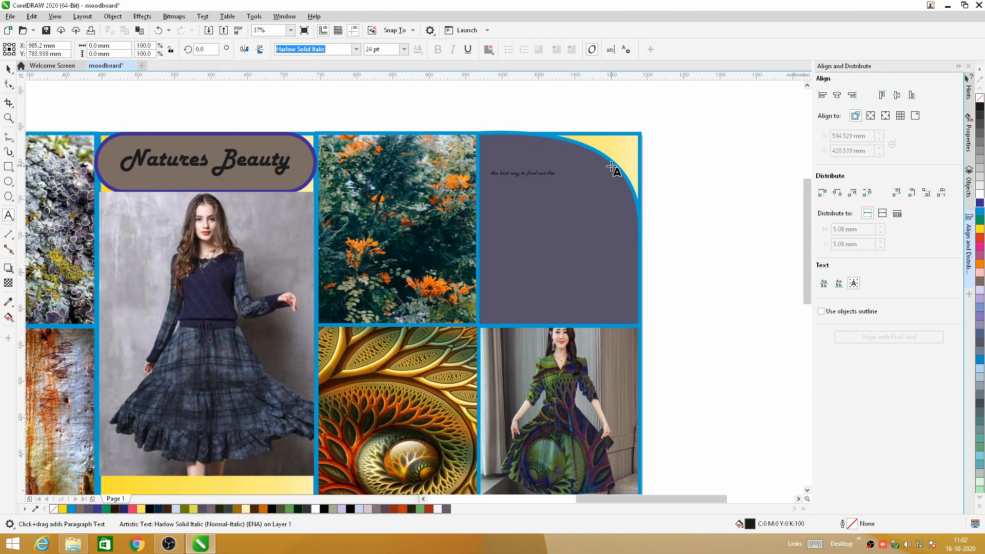
# Step: Write "The best way to find out the inspirational elements is the natures beauty" and a second paragraph on creative design ways, all at 24 pt
pyautogui.write('inspirational elements')
pyautogui.press('Return')
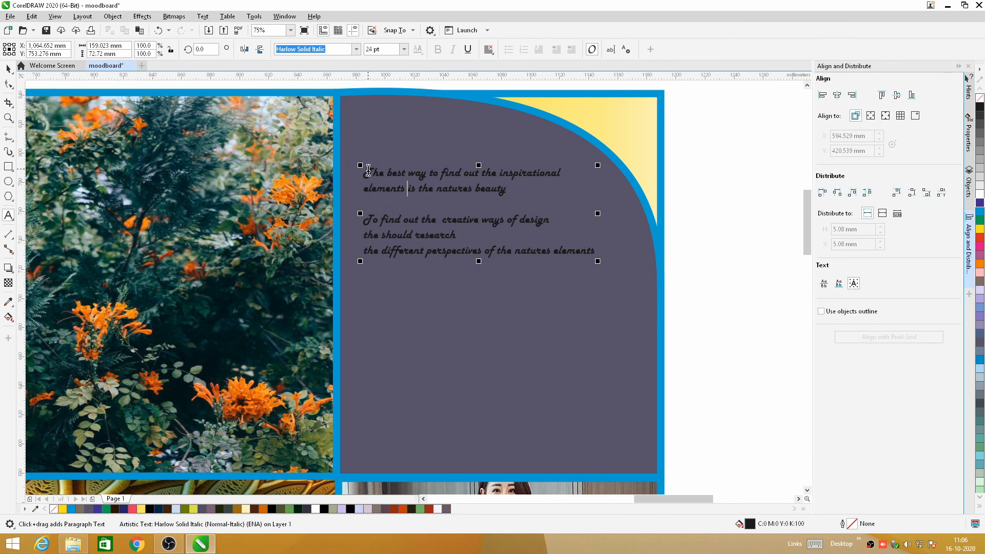
pyautogui.moveTo(362, 173); pyautogui.dragTo(604, 255)
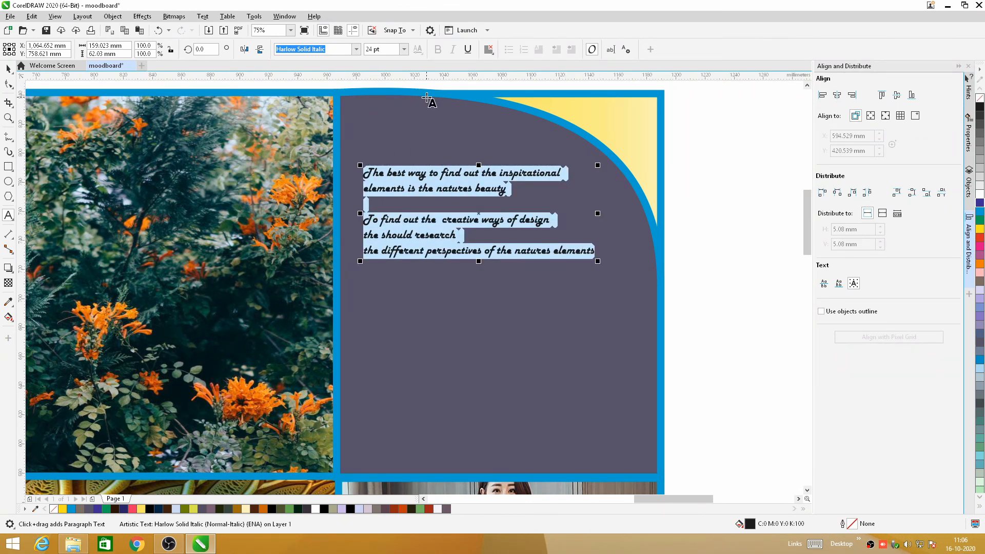
pyautogui.click(404, 49)
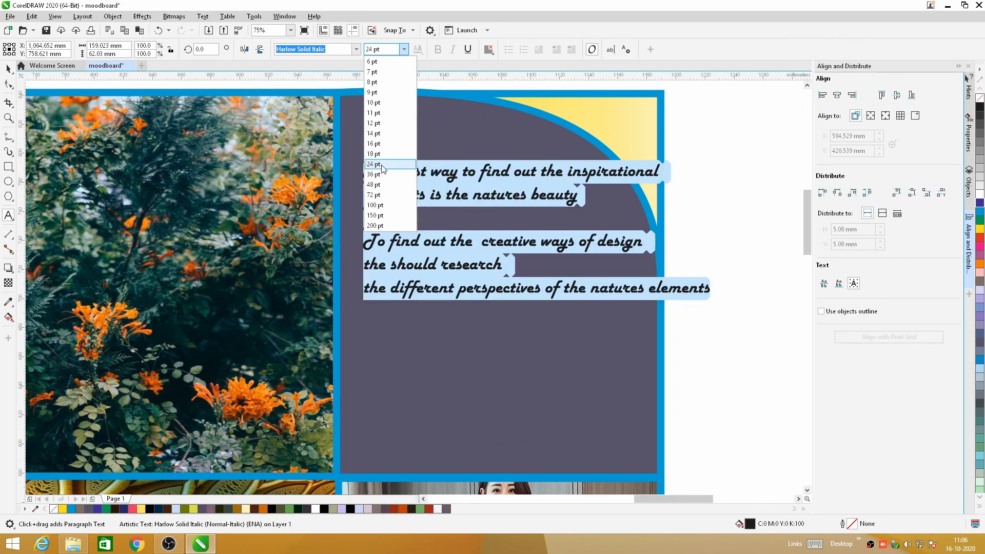
pyautogui.click(381, 165)
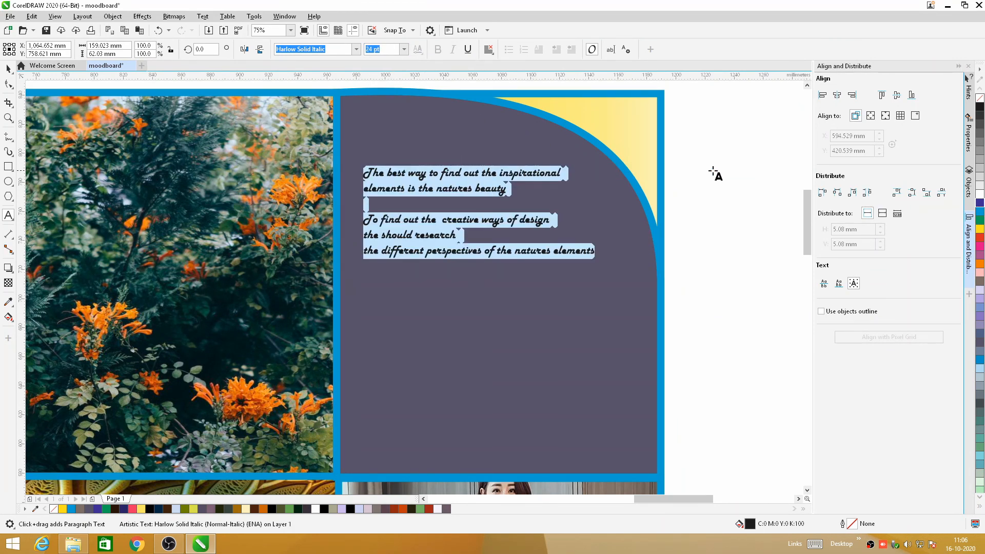
# Step: Try yellow and magenta fills on the panel text, and settle on green (C100 M0 Y100 K0)
pyautogui.click(7, 69)
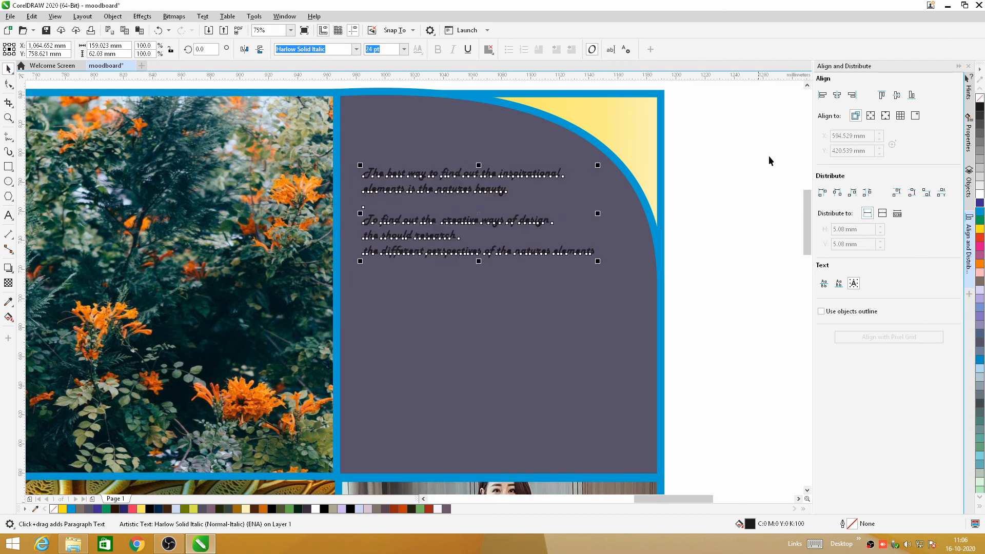
pyautogui.click(980, 228)
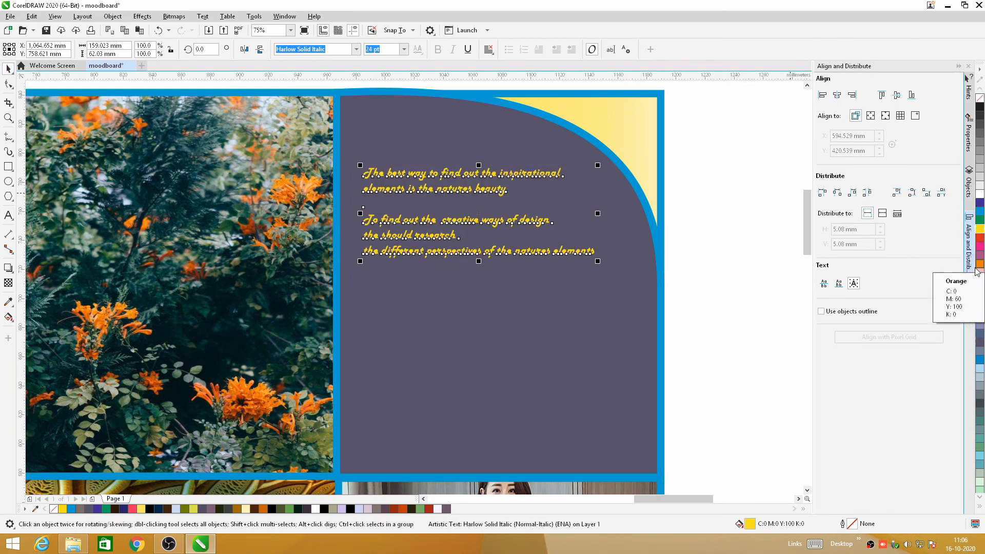
pyautogui.click(980, 247)
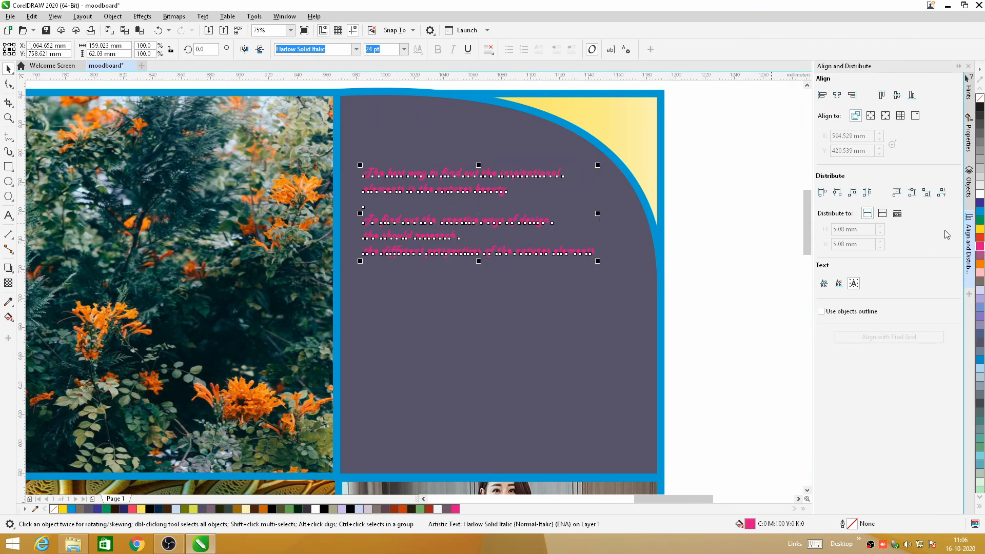
pyautogui.click(980, 221)
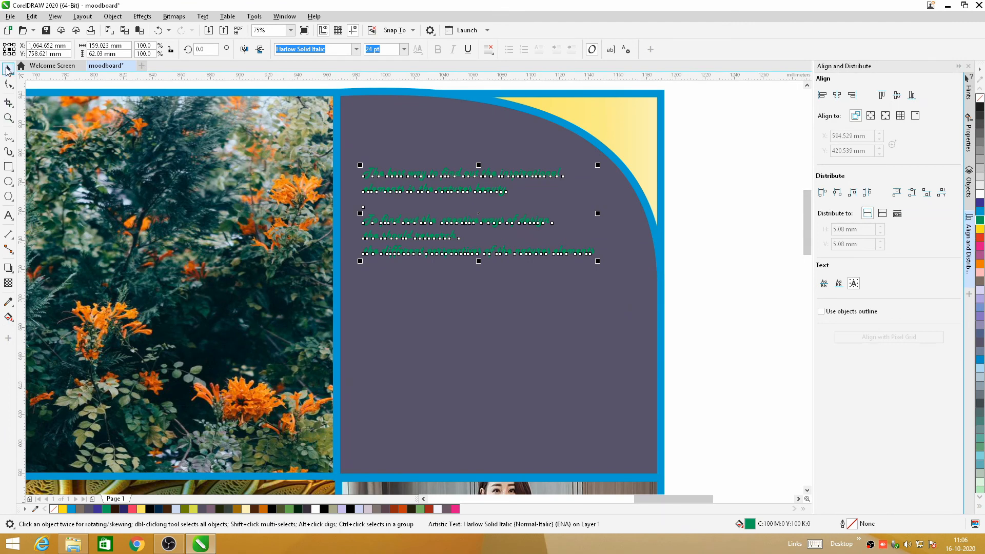
pyautogui.click(722, 200)
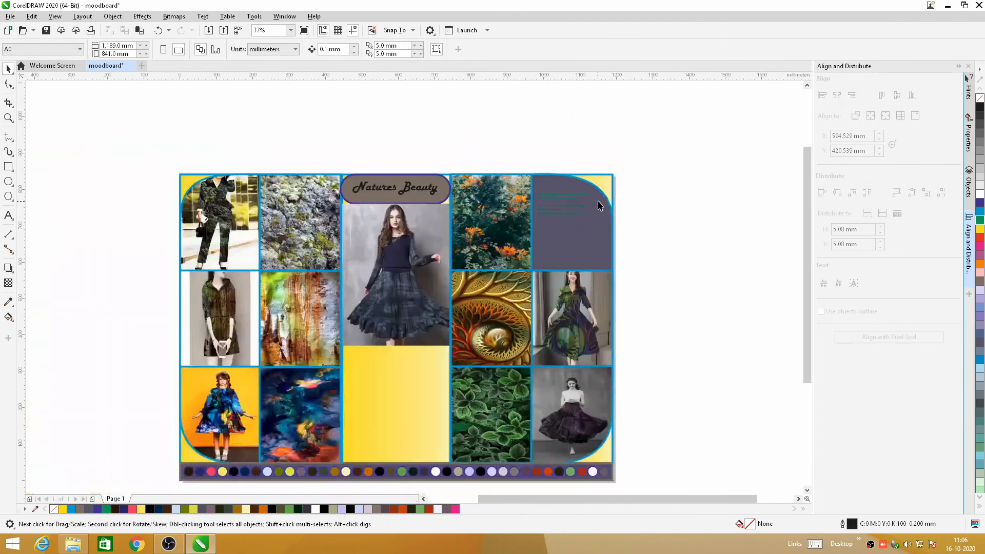
# Step: Group the new panel text with the rest of the moodboard
pyautogui.scroll(-5, 597, 205)
pyautogui.scroll(-3, 334, 100)
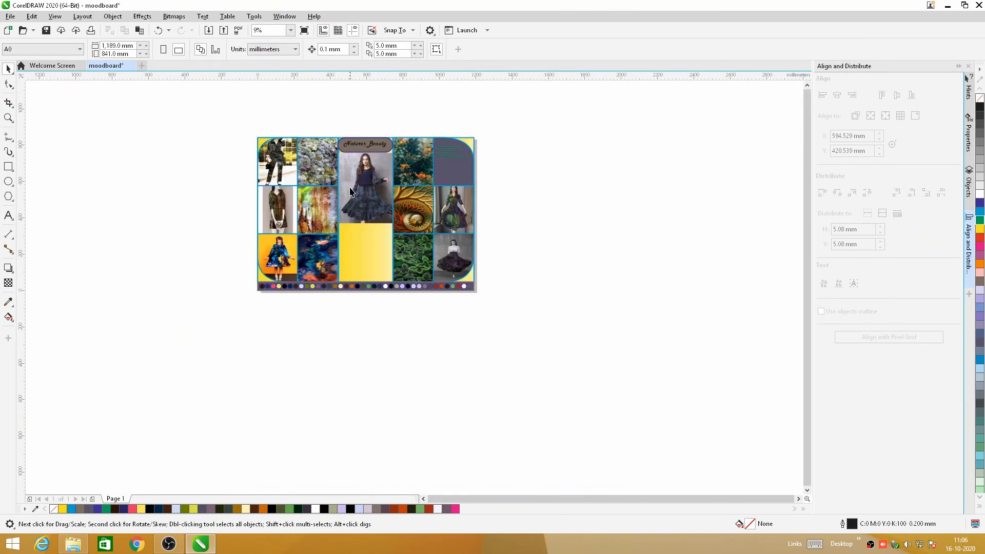
pyautogui.scroll(3, 350, 190)
pyautogui.scroll(-2, 350, 191)
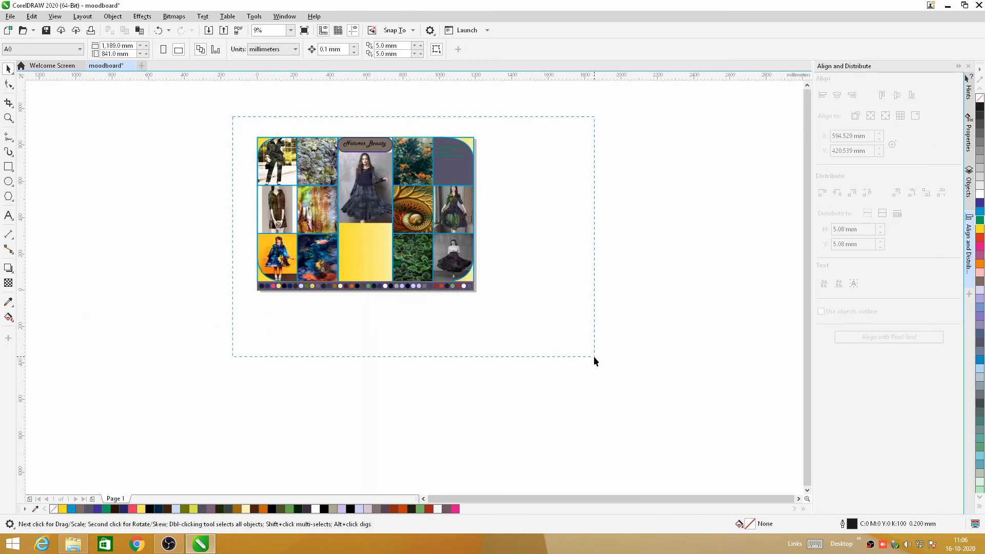
pyautogui.moveTo(594, 357); pyautogui.dragTo(594, 356)
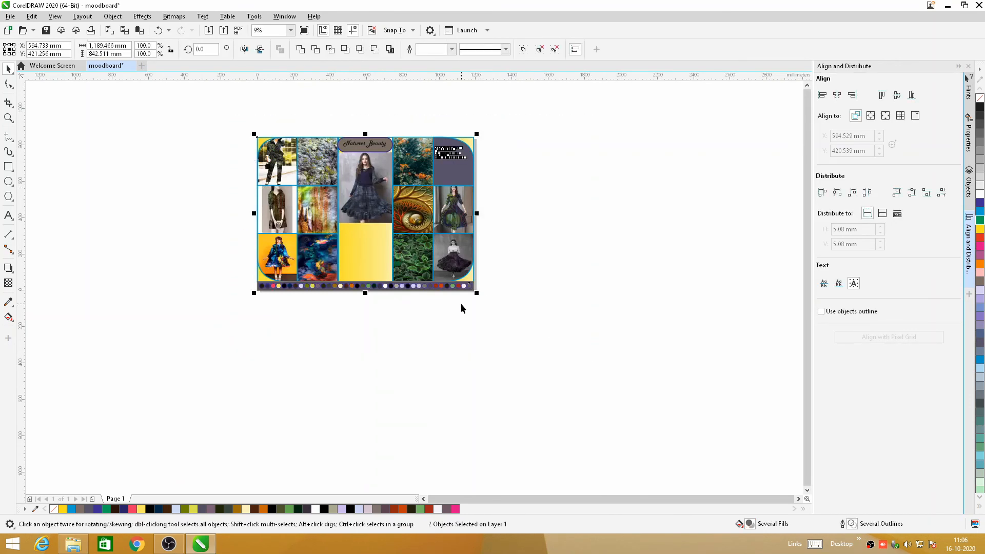
pyautogui.click(523, 50)
pyautogui.click(545, 192)
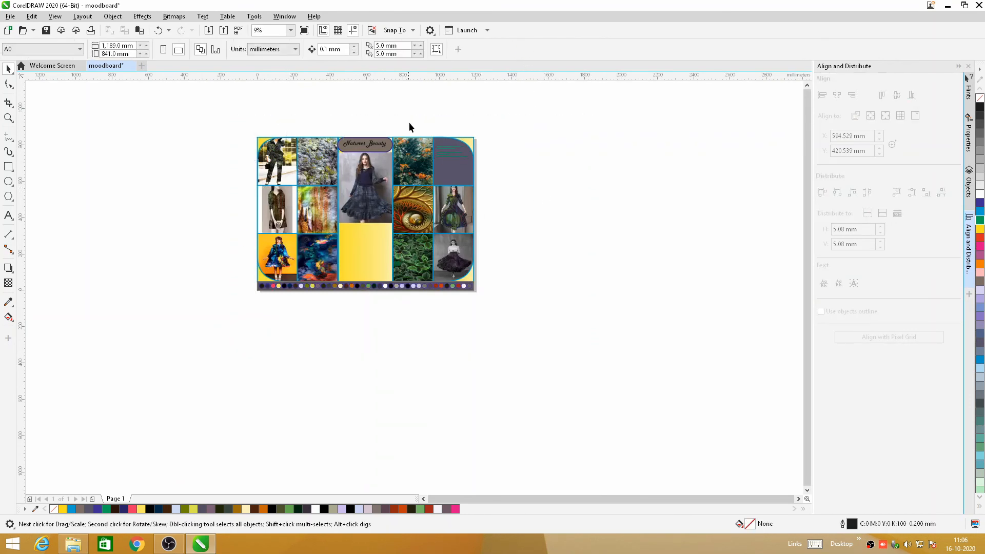
# Step: Review the overall layout of the moodboard, including its image panels, new text and colour swatches
pyautogui.scroll(2, 408, 120)
pyautogui.scroll(-1, 403, 112)
pyautogui.scroll(-1, 327, 217)
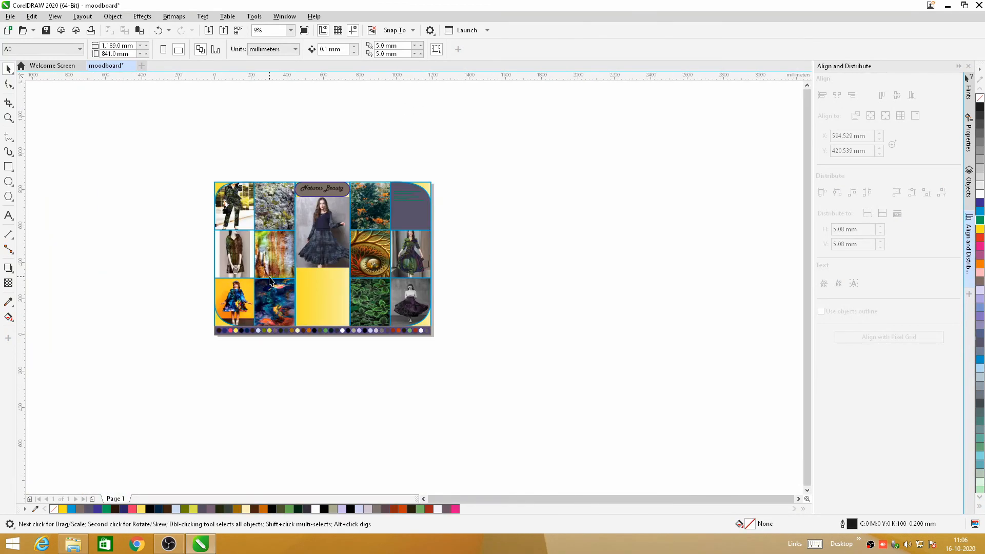
pyautogui.scroll(2, 269, 280)
pyautogui.scroll(-1, 270, 280)
pyautogui.scroll(-1, 270, 280)
pyautogui.scroll(1, 271, 279)
pyautogui.scroll(-1, 271, 280)
pyautogui.scroll(1, 310, 192)
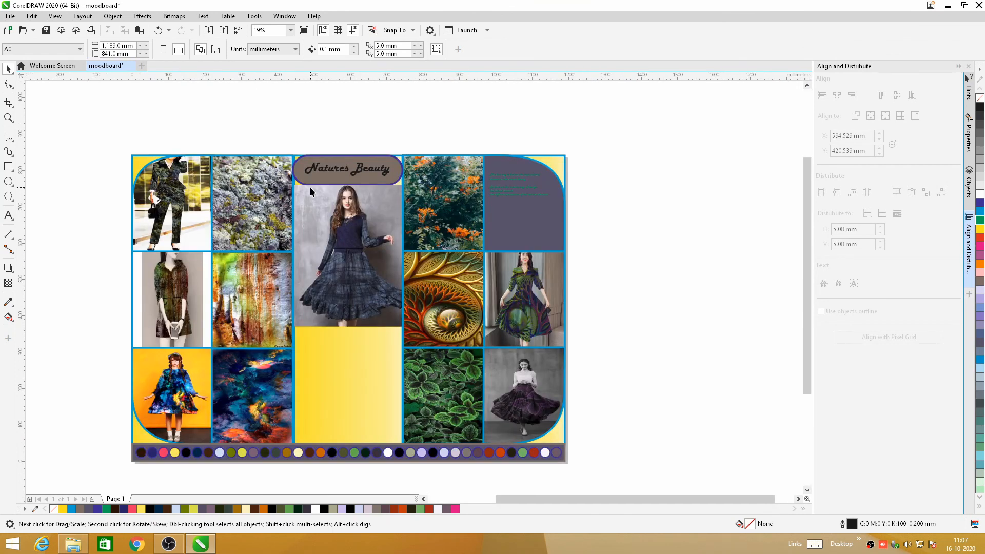